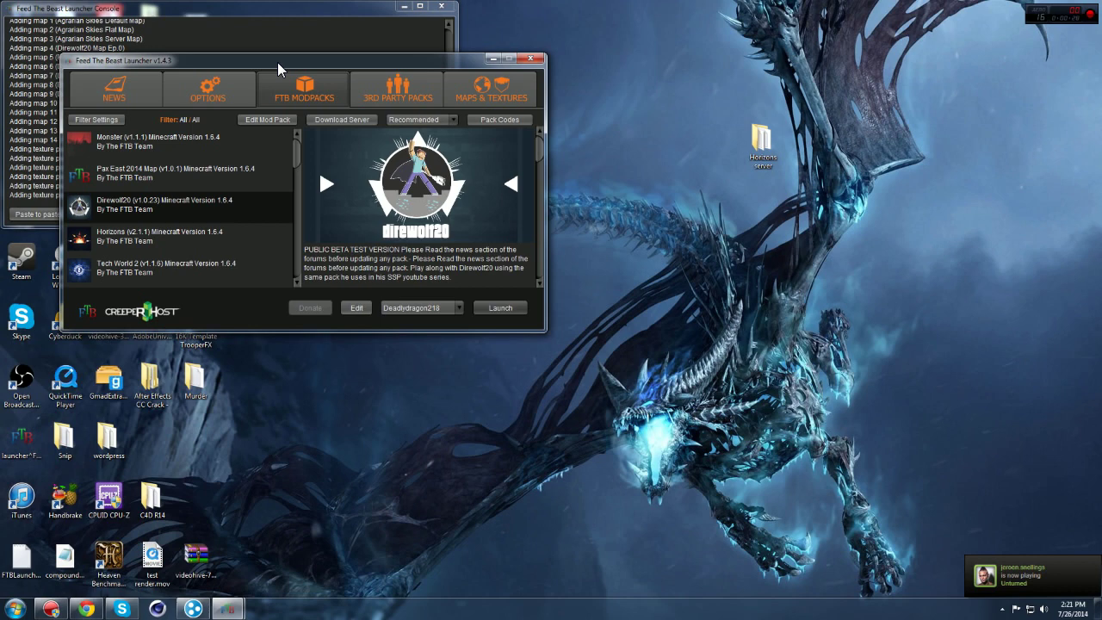
# Step: In a new Chrome tab, search Google for 'can i run minecraft', then refine it to 'can i run minecraft server'
pyautogui.click(102, 608)
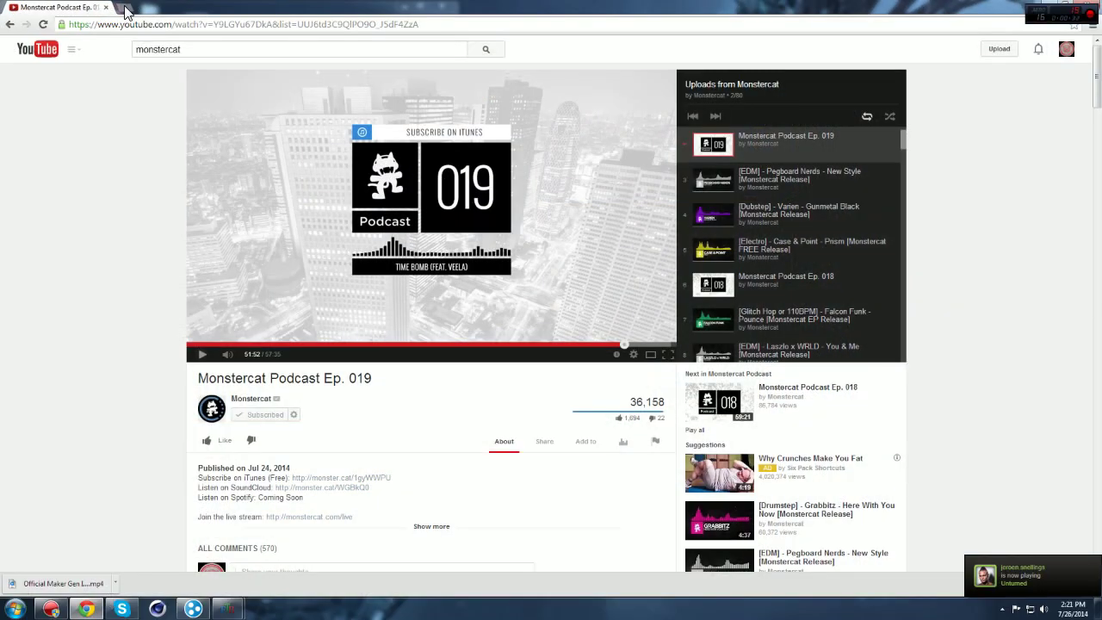
pyautogui.click(127, 9)
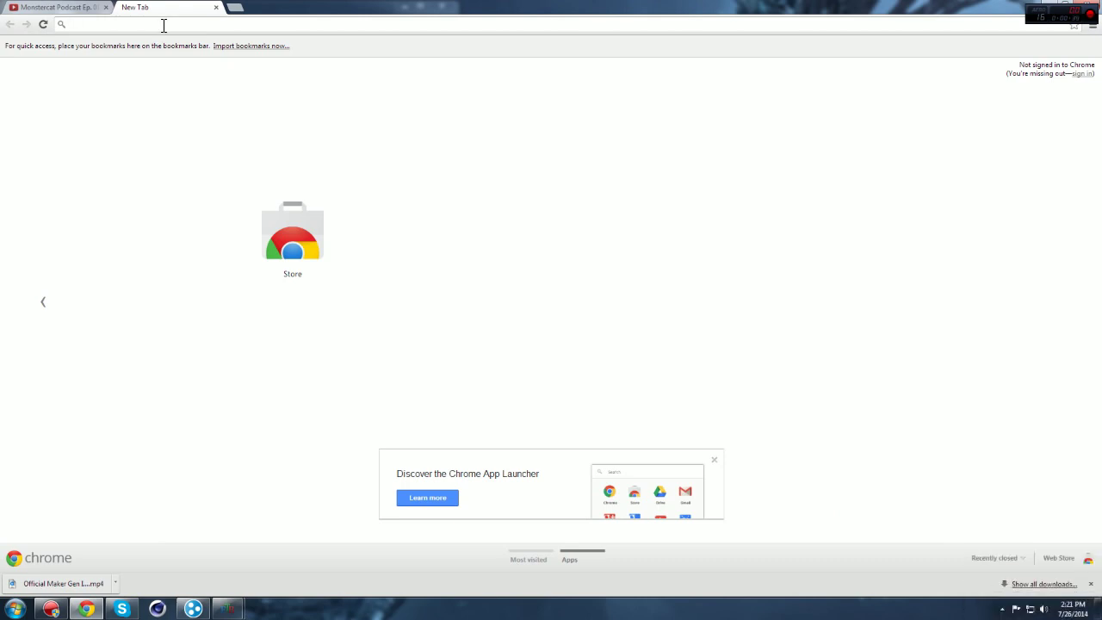
pyautogui.write('can i run m')
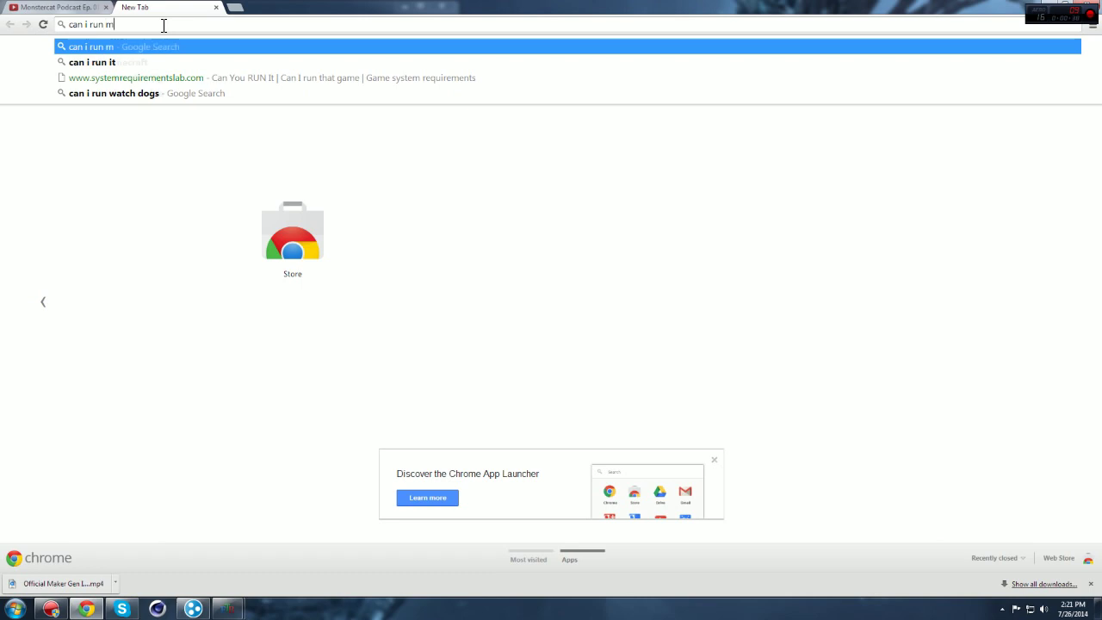
pyautogui.write('ine')
pyautogui.press('Down')
pyautogui.press('Return')
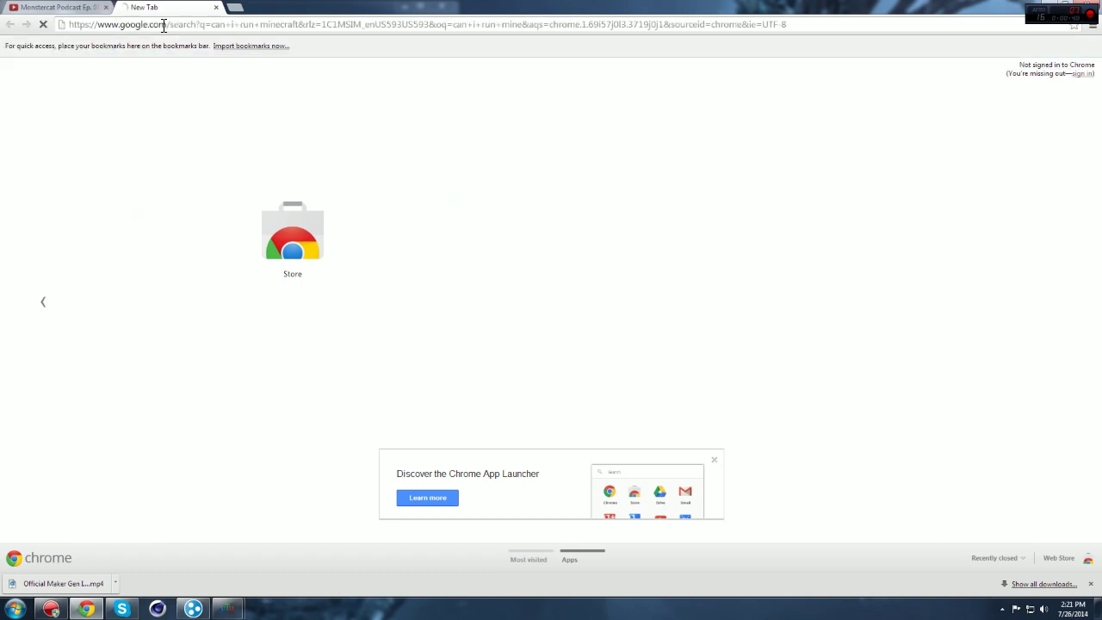
pyautogui.write('server')
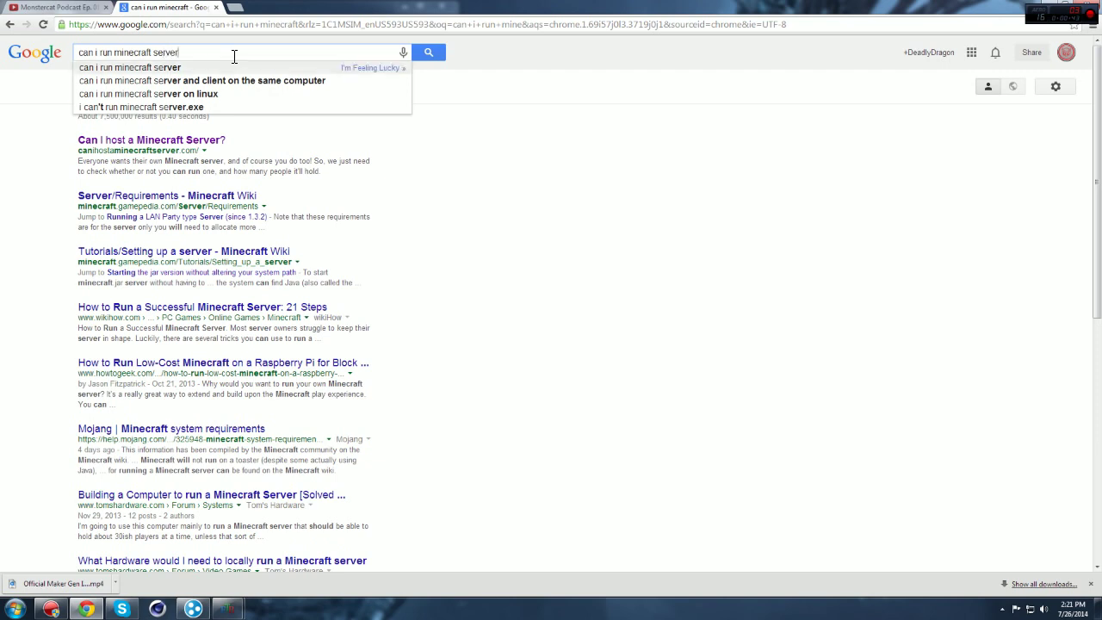
pyautogui.press('Return')
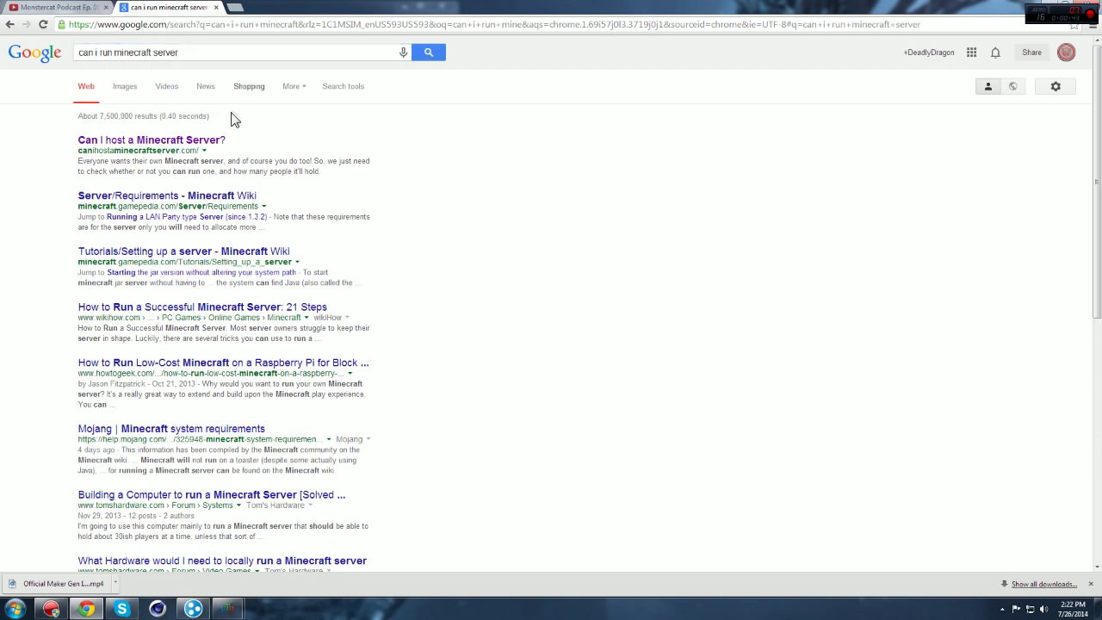
# Step: Open the 'Can I host a Minecraft Server?' result, then load speedtest.net in a new tab
pyautogui.click(211, 142)
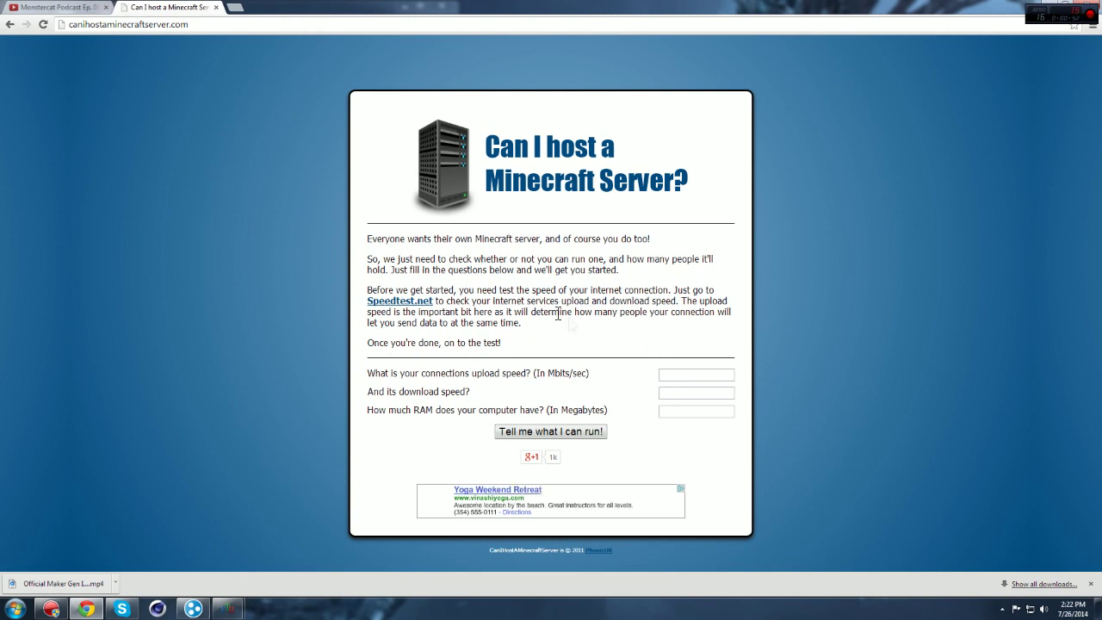
pyautogui.click(235, 8)
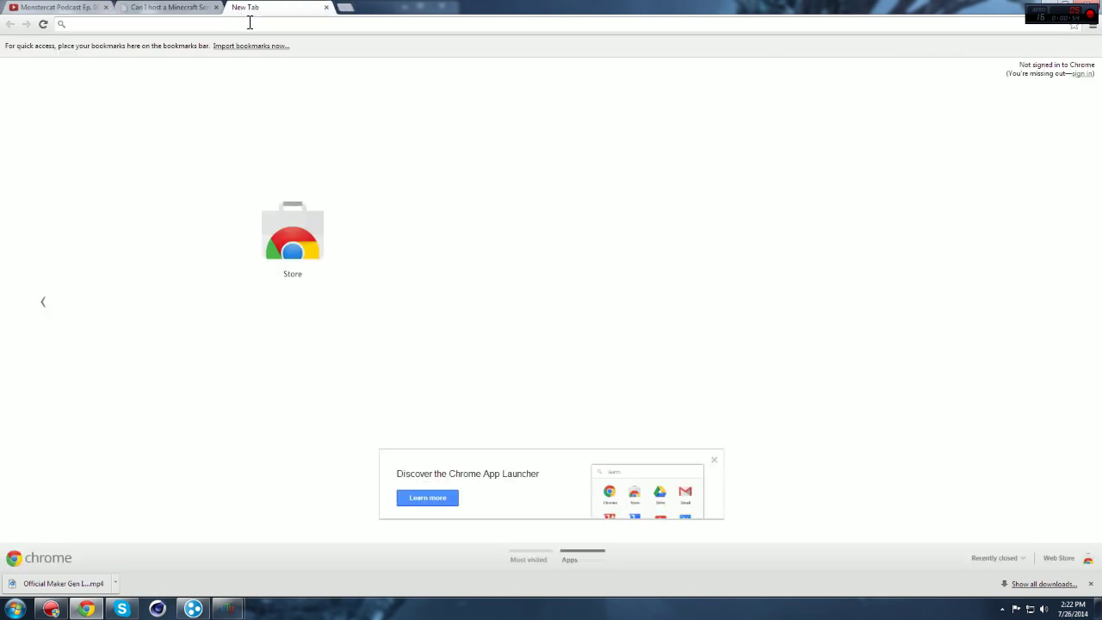
pyautogui.write('speed')
pyautogui.press('Return')
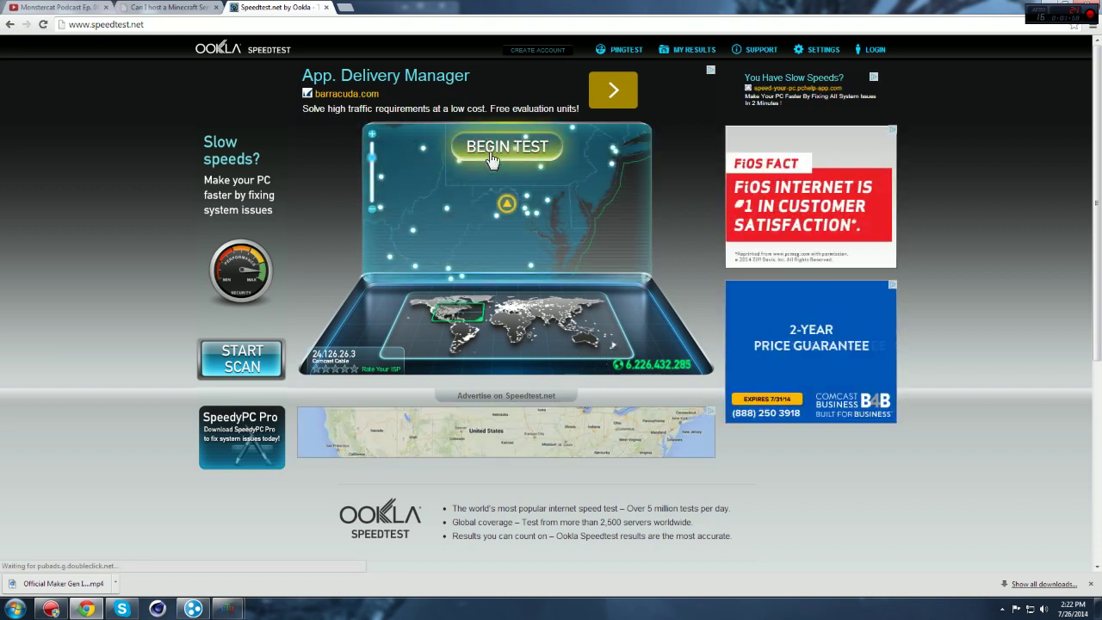
# Step: Start the Speedtest.net test and look over the checker form's upload, download and RAM fields while it runs
pyautogui.click(493, 153)
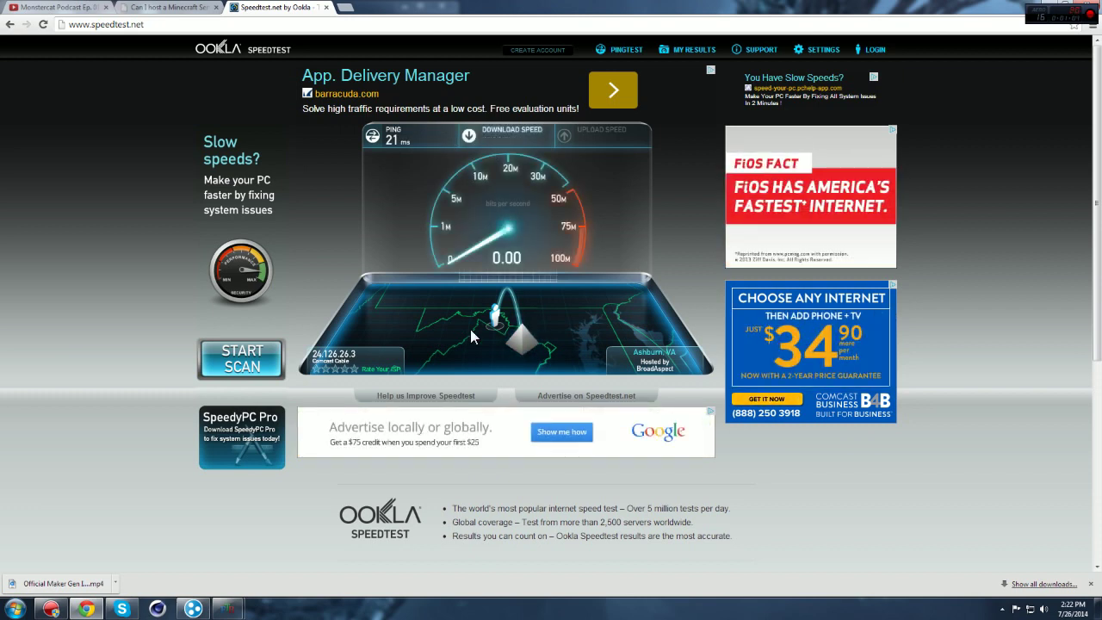
pyautogui.click(160, 7)
pyautogui.click(722, 375)
pyautogui.click(714, 388)
pyautogui.click(716, 411)
pyautogui.click(703, 374)
pyautogui.click(232, 8)
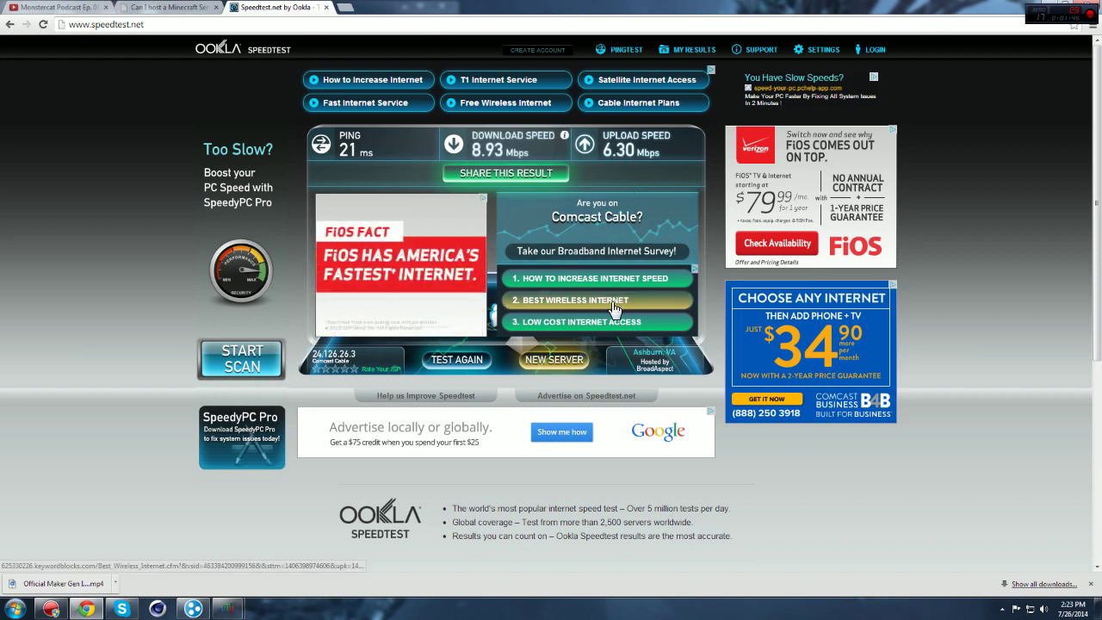
# Step: Enter 6.30 upload and 8.93 download on the hosting checker form, and open a blank tab
pyautogui.click(172, 7)
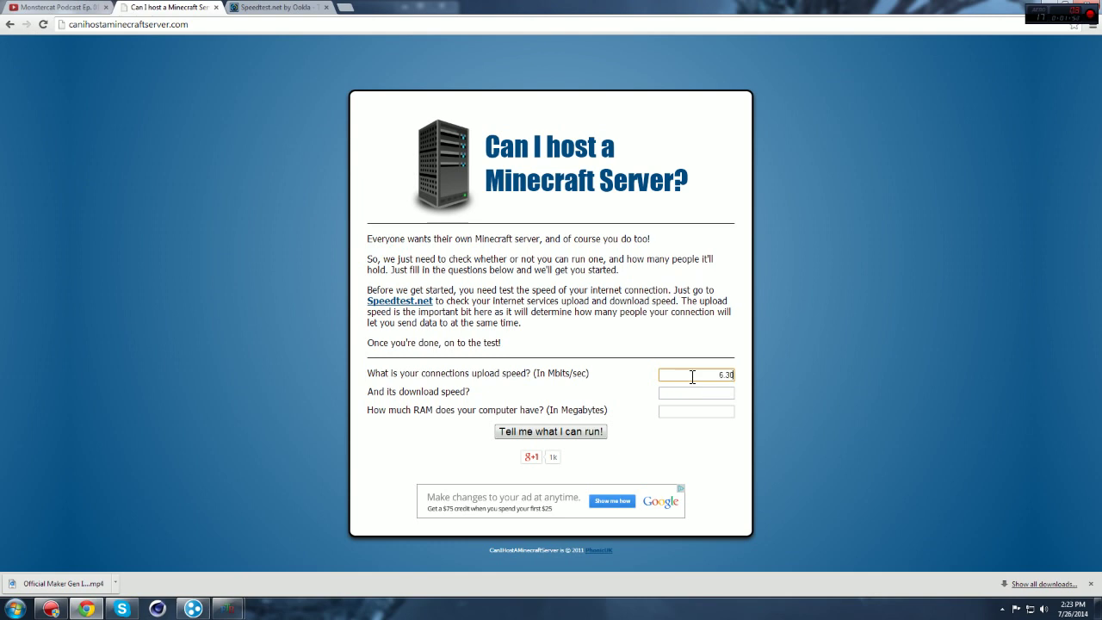
pyautogui.click(271, 8)
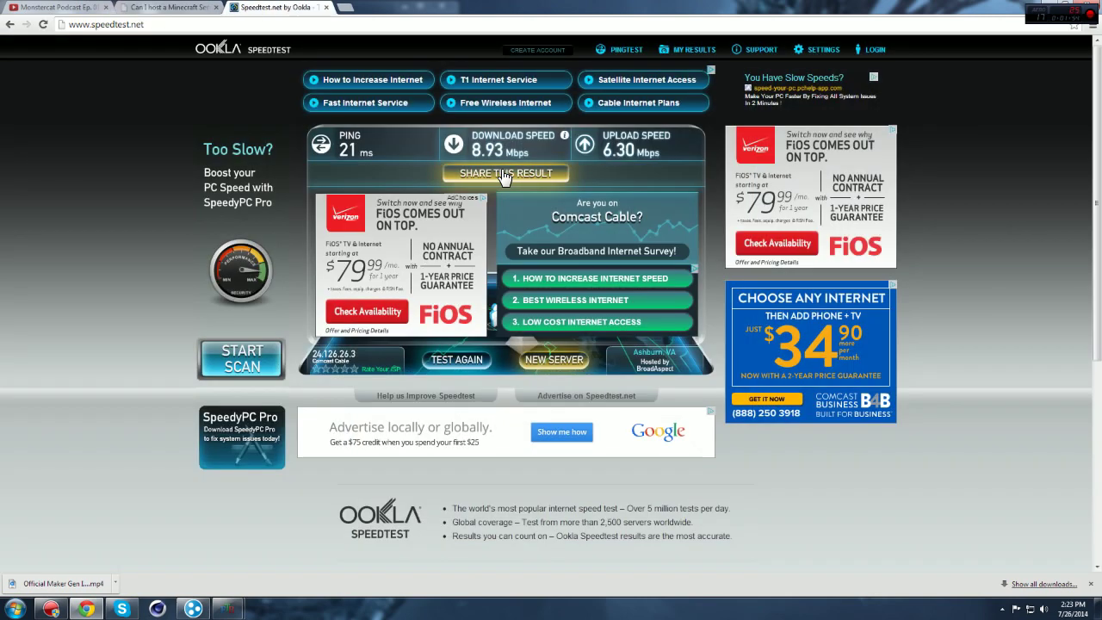
pyautogui.click(192, 9)
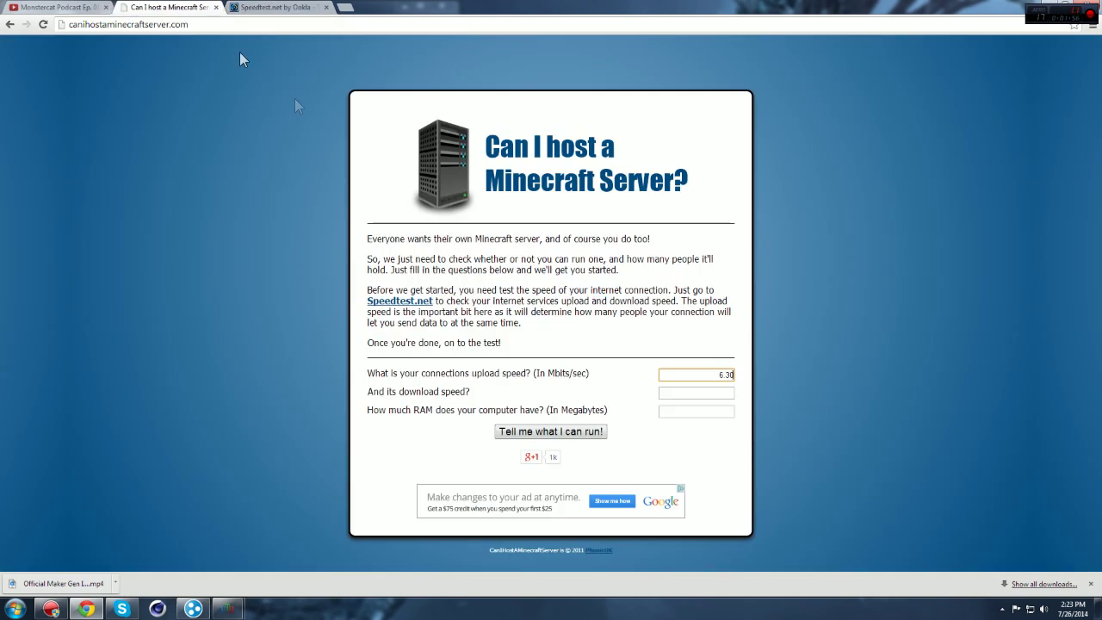
pyautogui.click(681, 394)
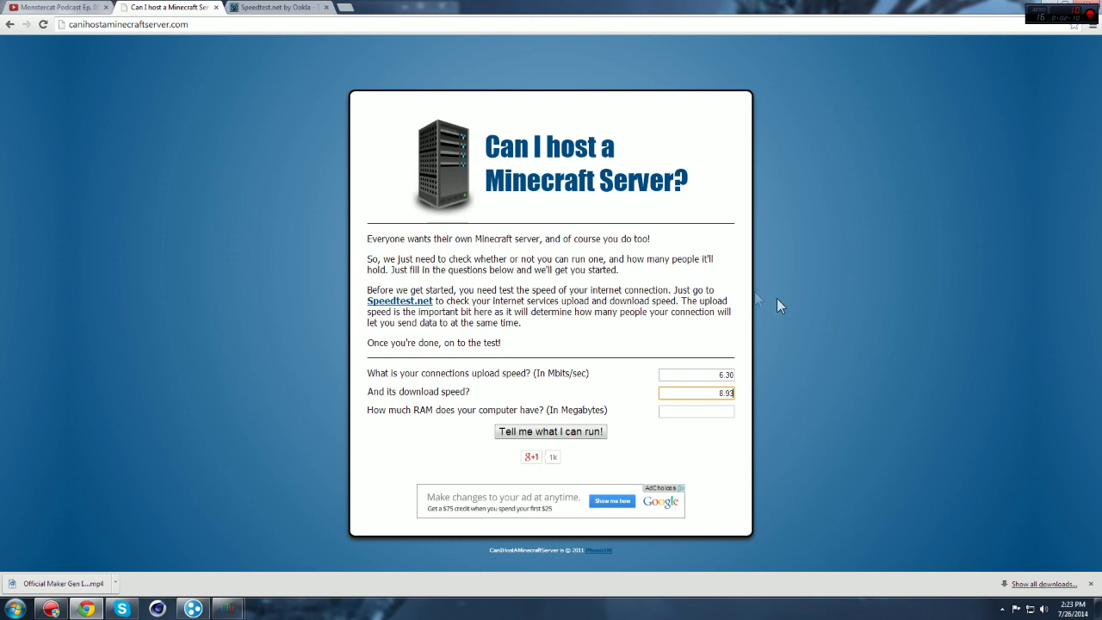
pyautogui.click(291, 8)
pyautogui.click(344, 6)
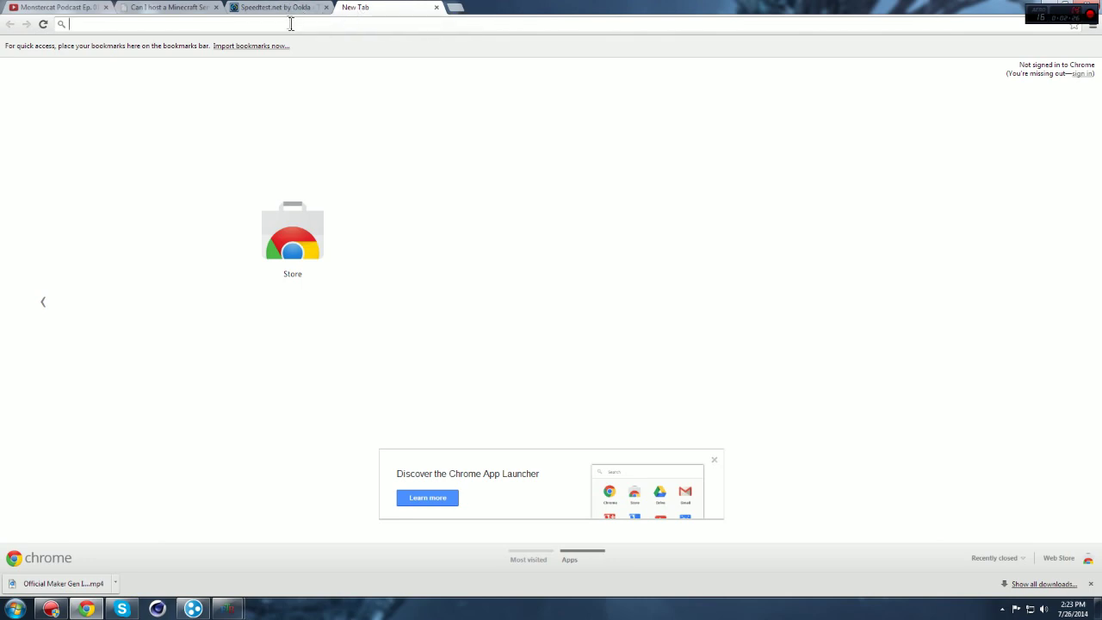
pyautogui.click(284, 11)
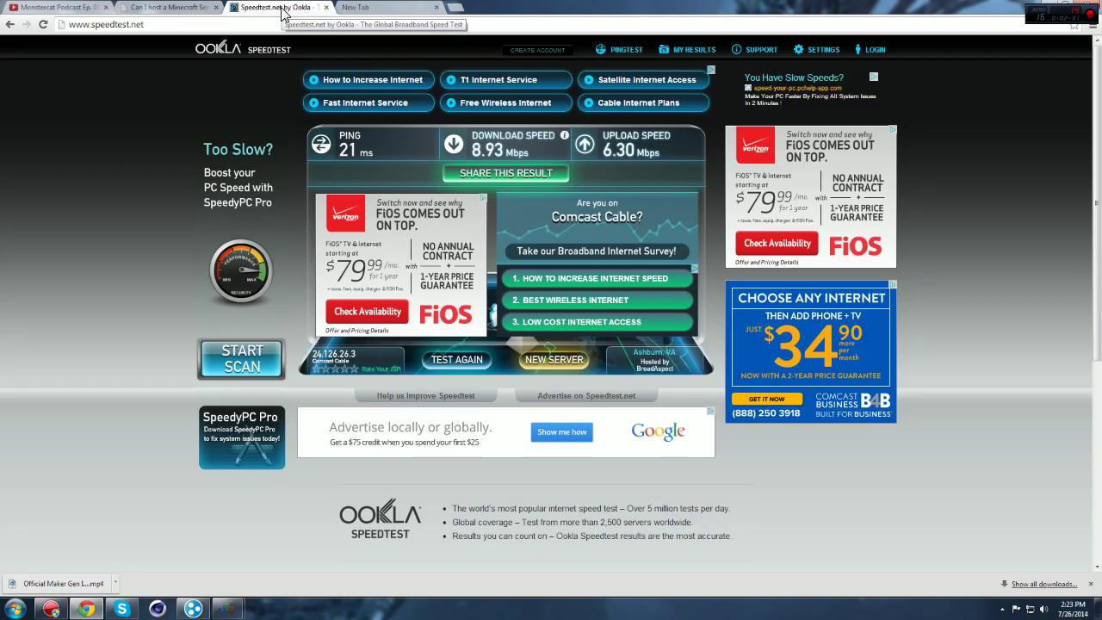
# Step: Search Google for '8 gigs in megs' in the blank tab
pyautogui.click(369, 8)
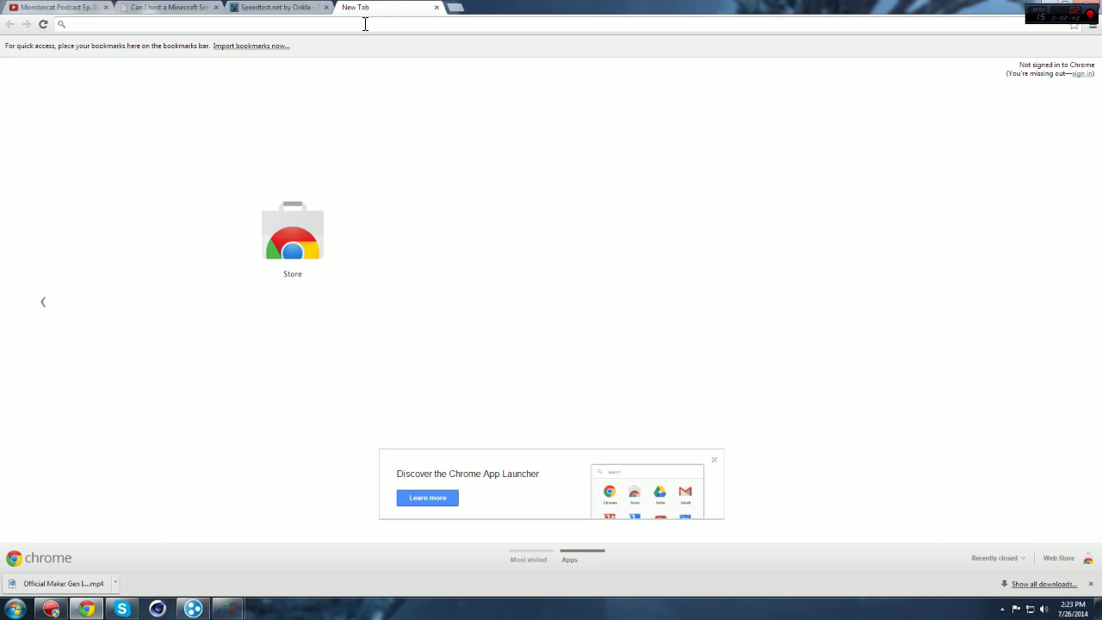
pyautogui.click(168, 7)
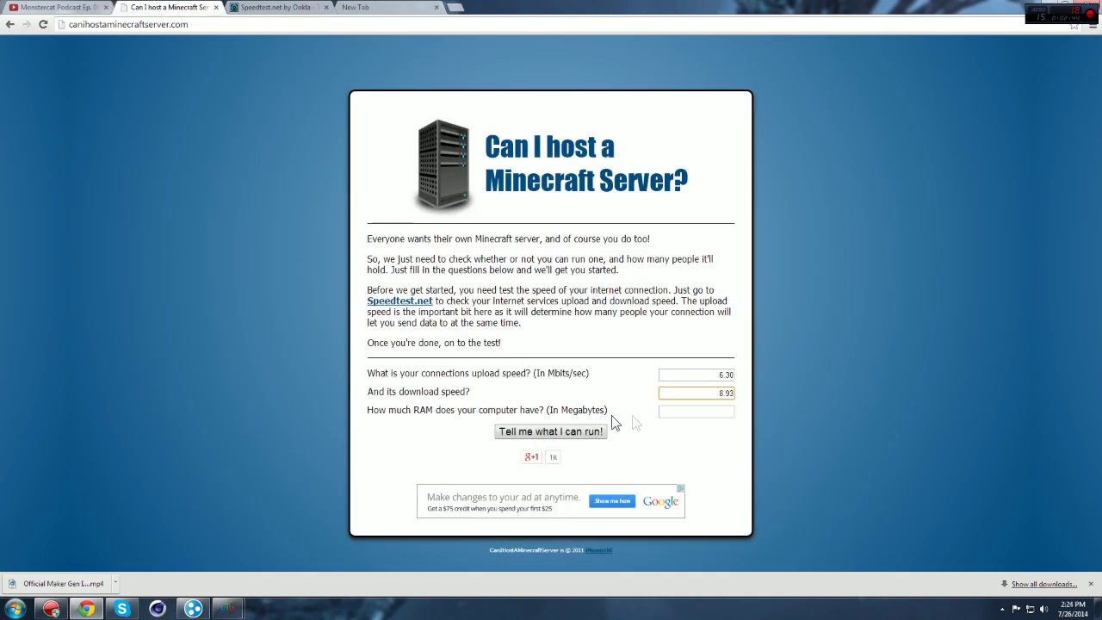
pyautogui.click(399, 9)
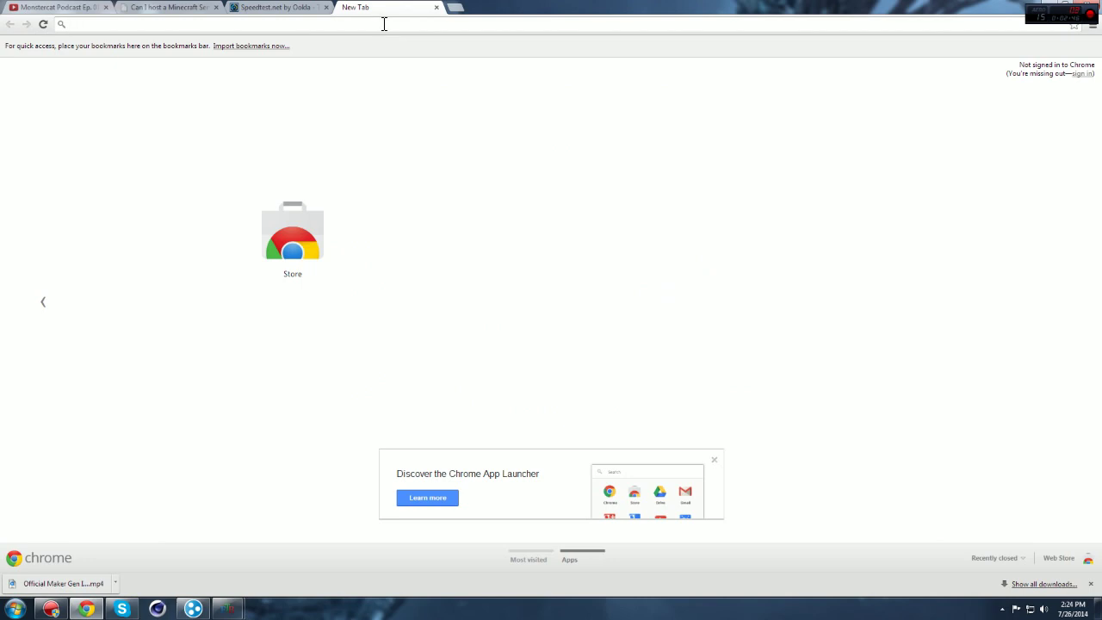
pyautogui.write('8 gigs in ')
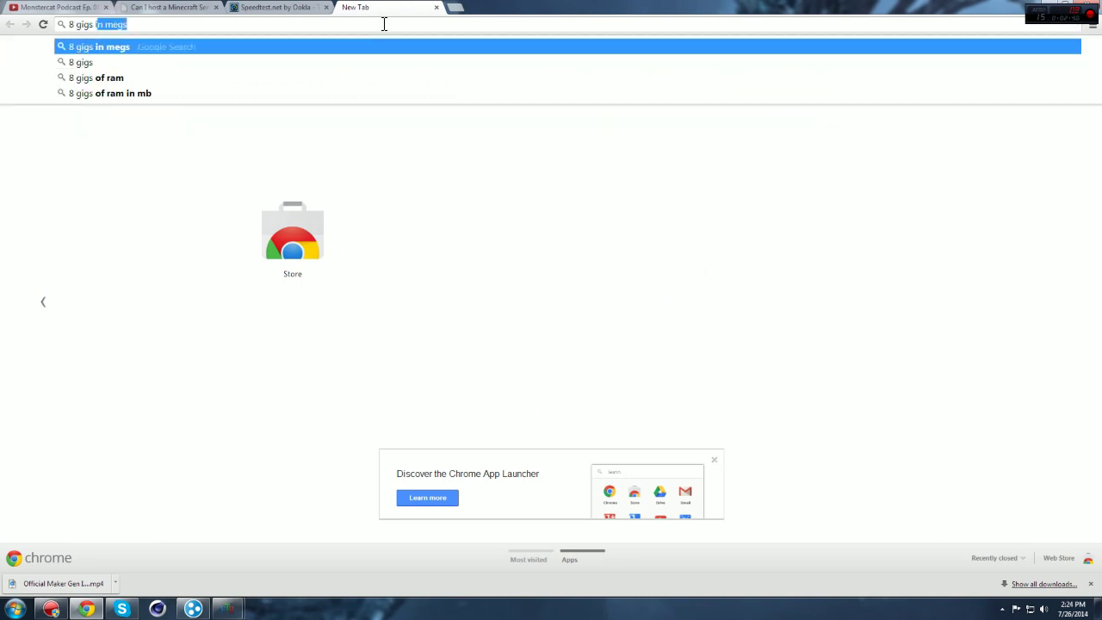
pyautogui.write('meg')
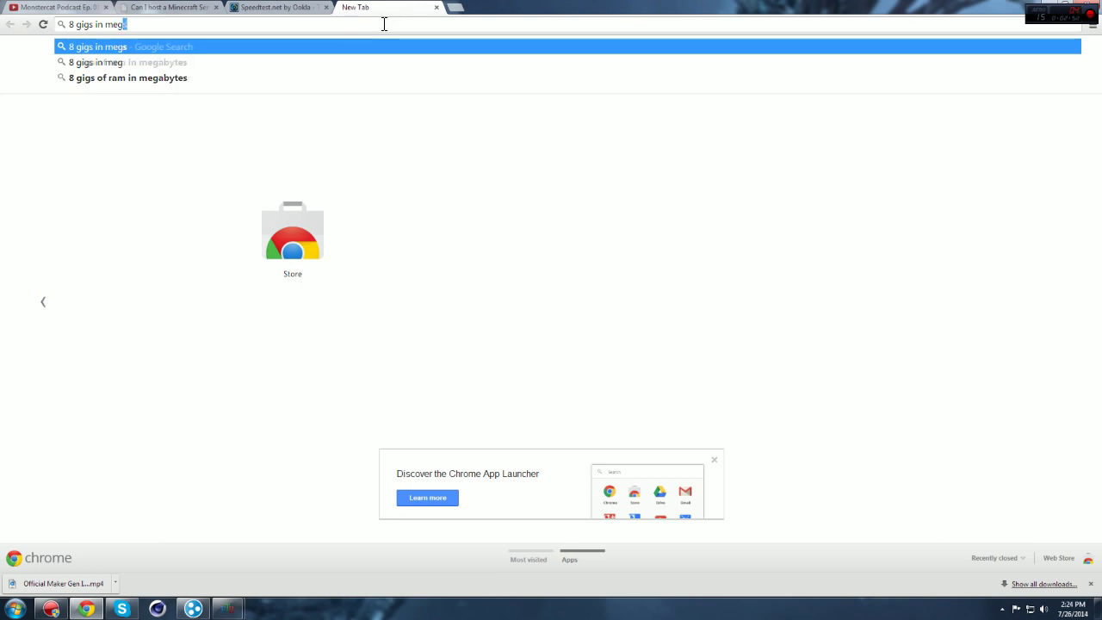
pyautogui.press('Return')
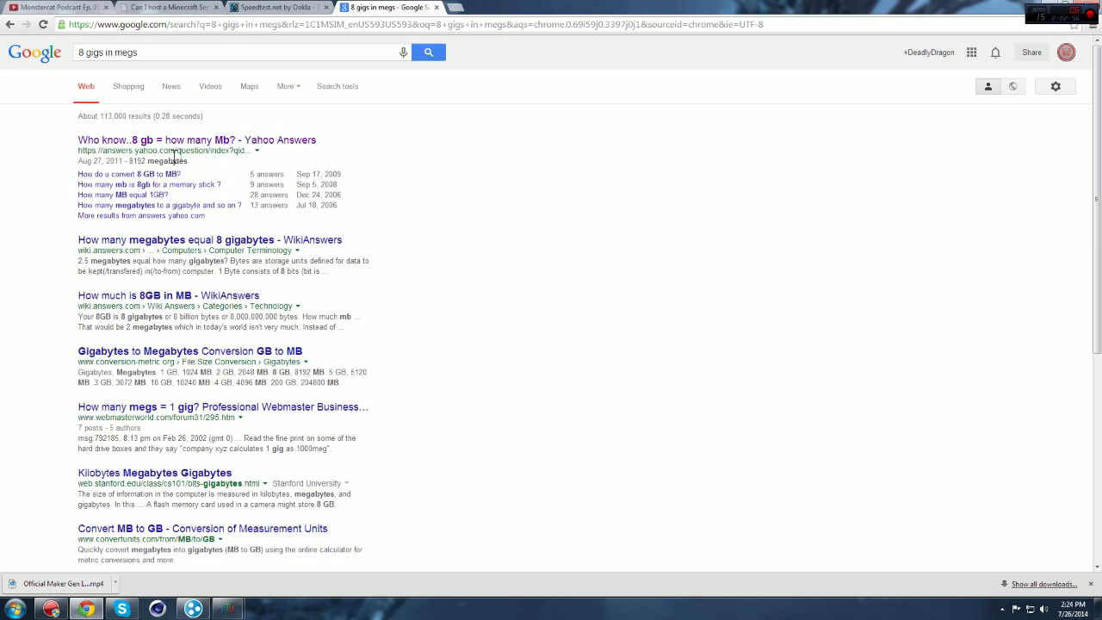
# Step: Enter 8192 MB as the RAM amount on the hosting checker form
pyautogui.click(154, 8)
pyautogui.click(708, 415)
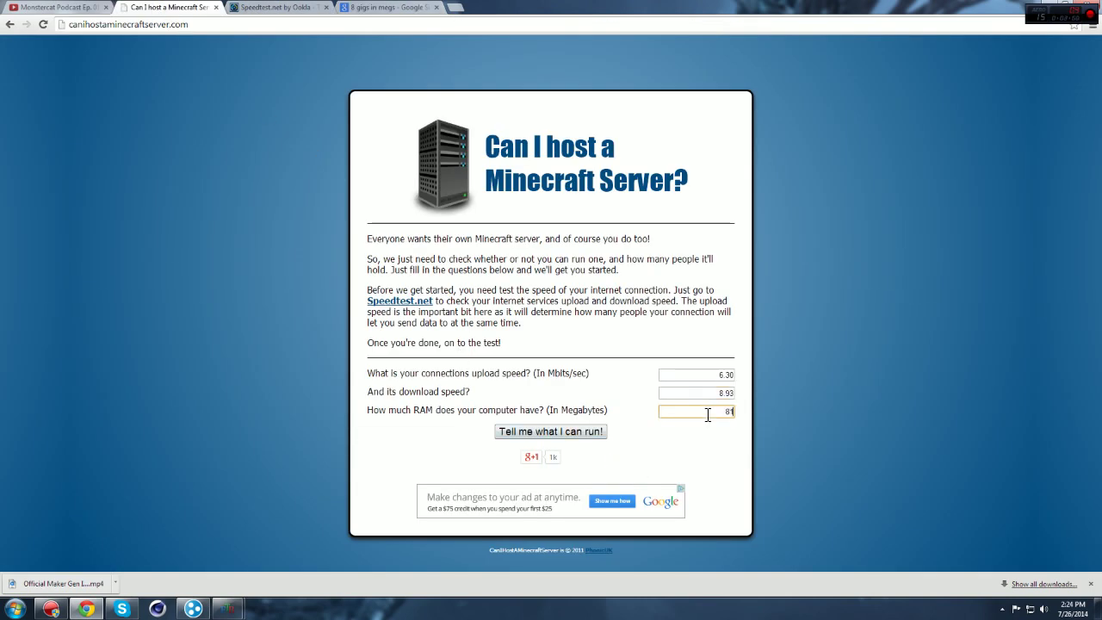
pyautogui.write('8192')
# Step: Calculate the hosting capacity, which comes out at a maximum of 19 players plus yourself
pyautogui.click(545, 431)
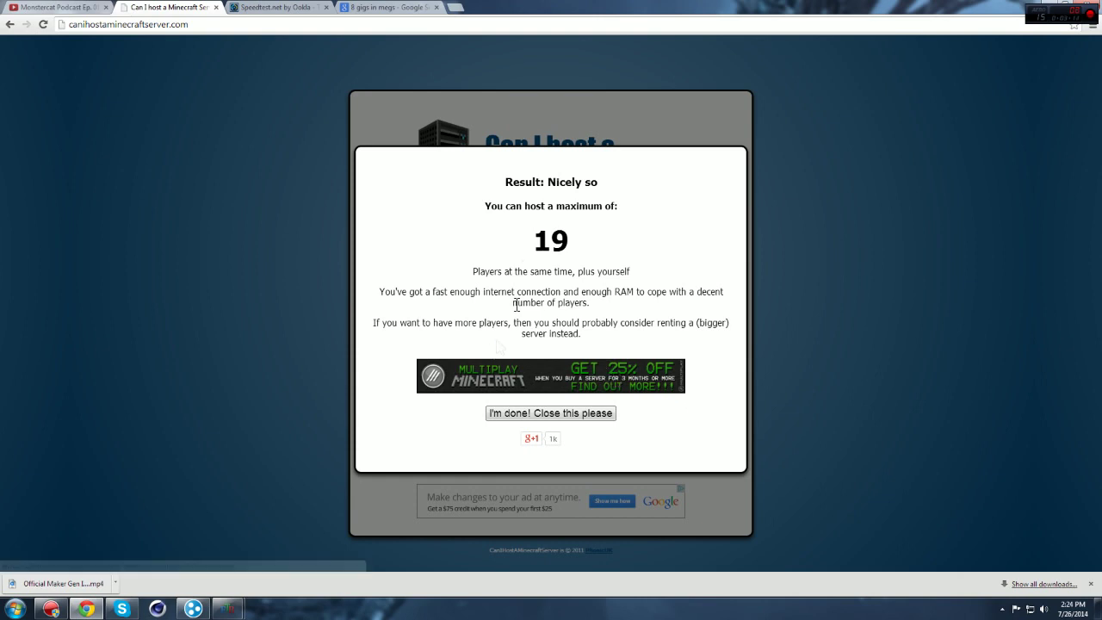
pyautogui.click(594, 415)
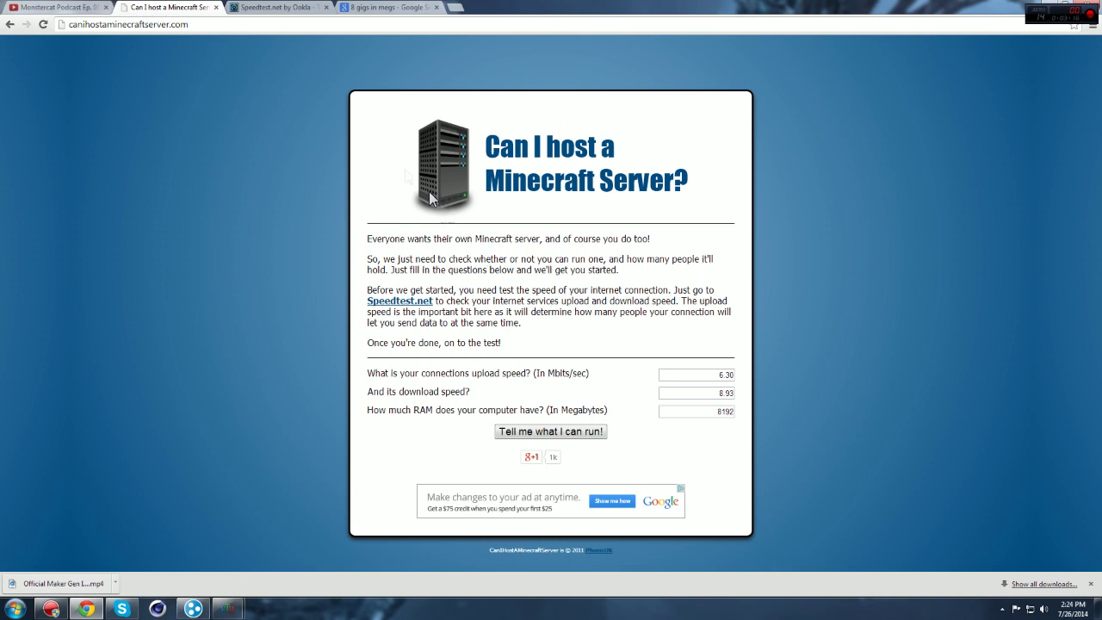
pyautogui.click(278, 9)
pyautogui.click(385, 9)
pyautogui.click(297, 8)
pyautogui.click(176, 8)
pyautogui.click(589, 432)
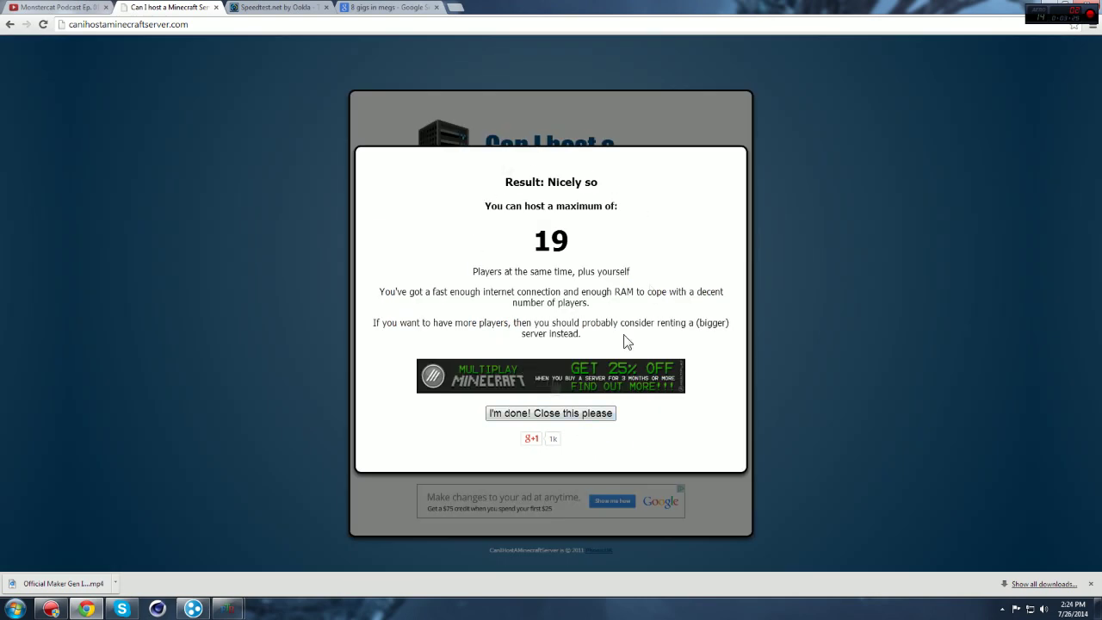
# Step: Close the checker, speed test and search tabs and minimize Chrome
pyautogui.click(215, 8)
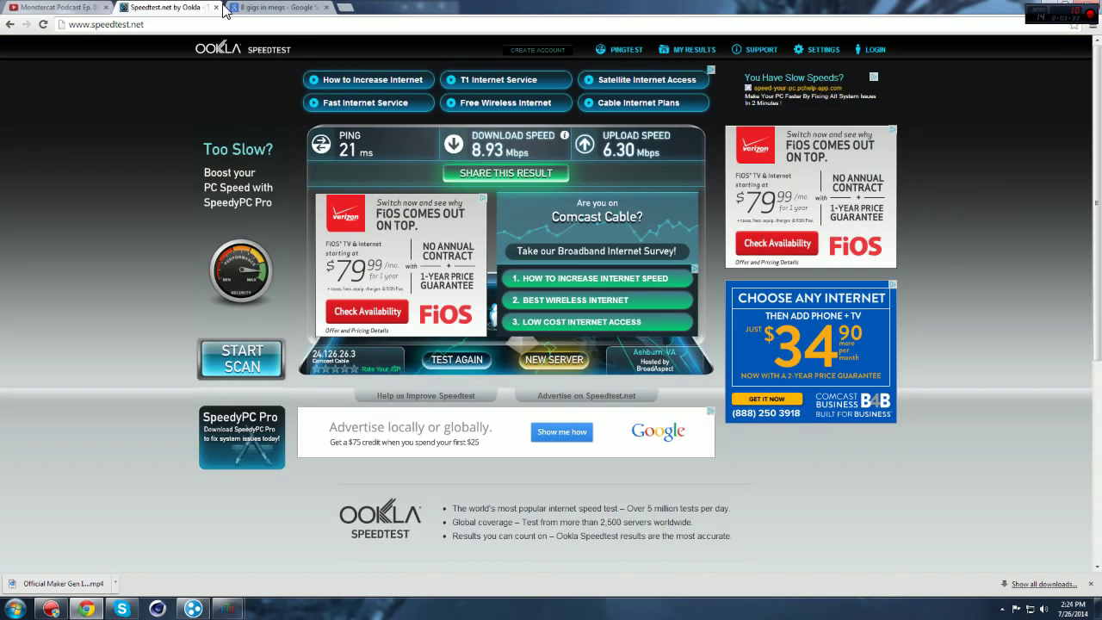
pyautogui.click(216, 8)
pyautogui.click(215, 8)
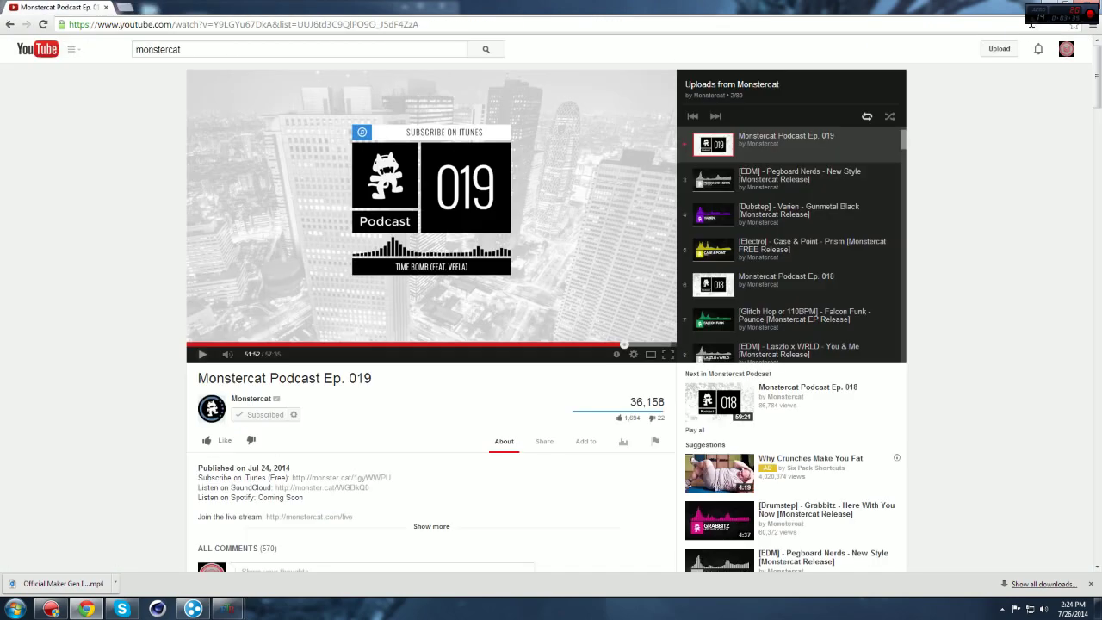
pyautogui.click(1047, 8)
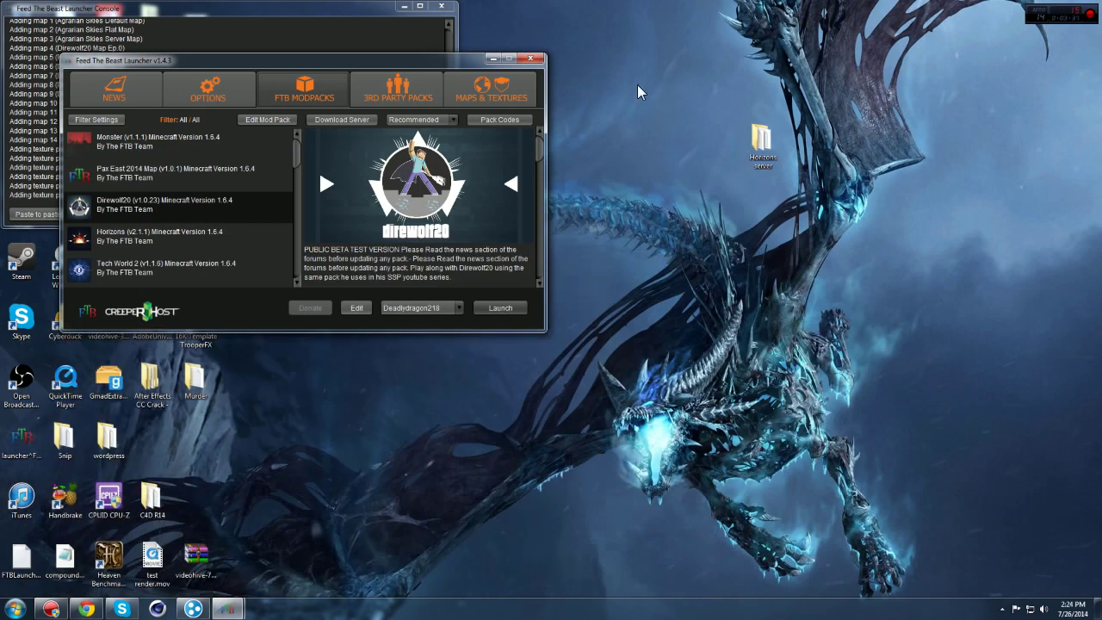
# Step: Search 'hamachi' in a new tab and open the LogMeIn Hamachi download page
pyautogui.click(86, 609)
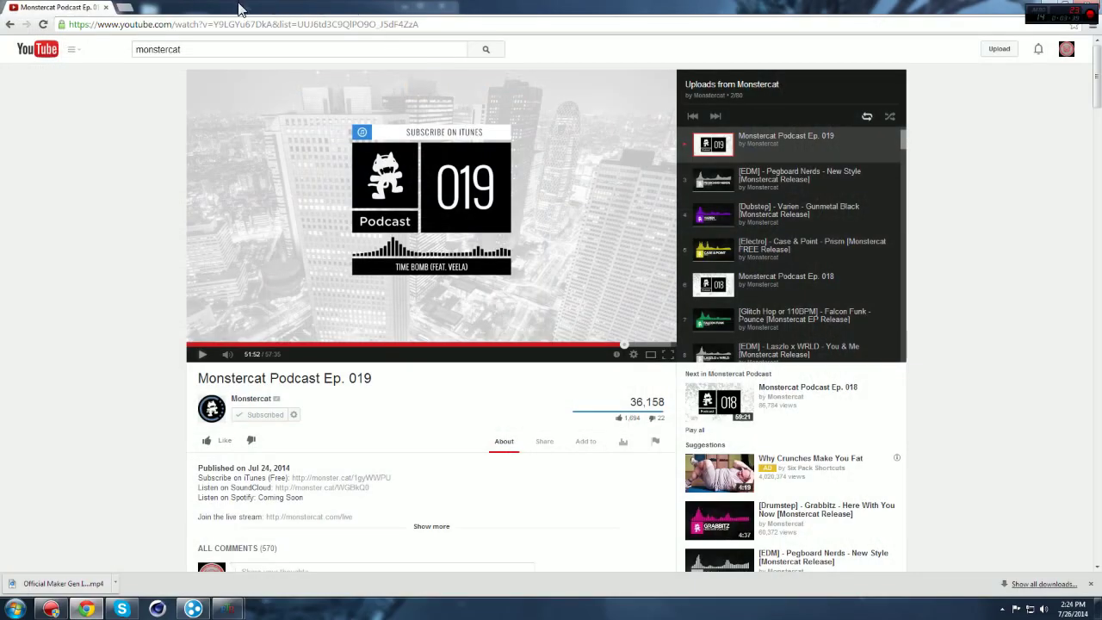
pyautogui.click(126, 8)
pyautogui.write('hamachi')
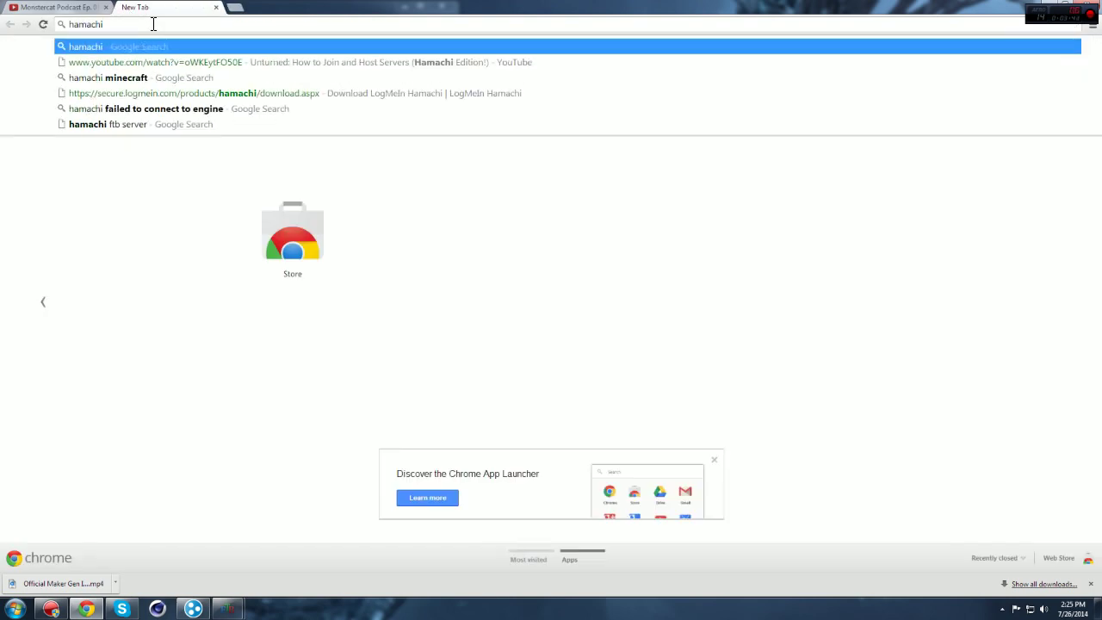
pyautogui.press('Return')
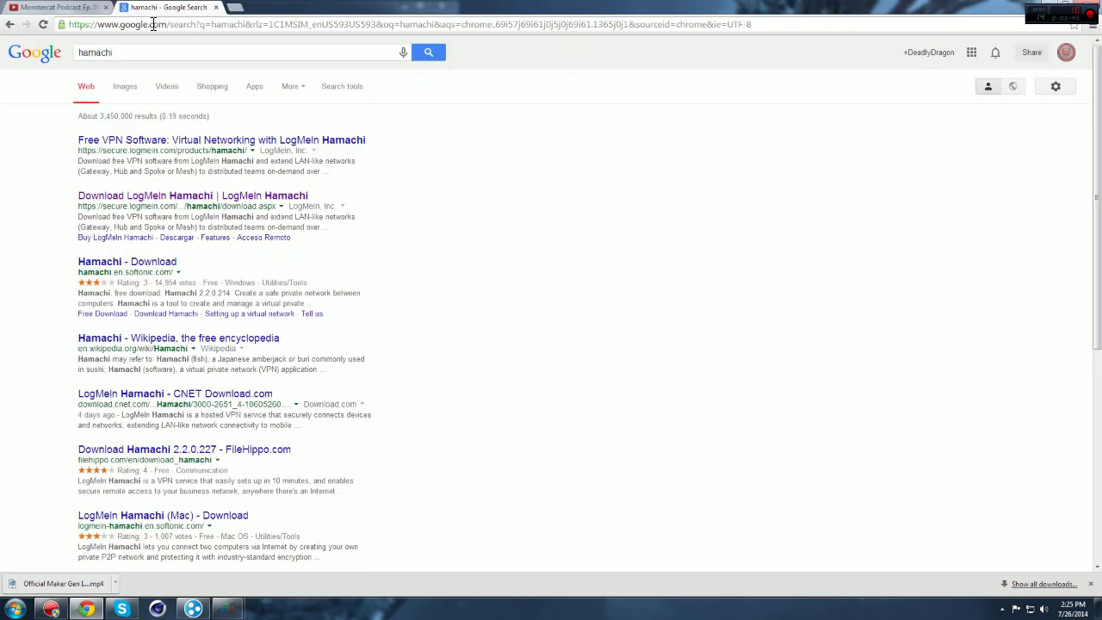
pyautogui.click(152, 202)
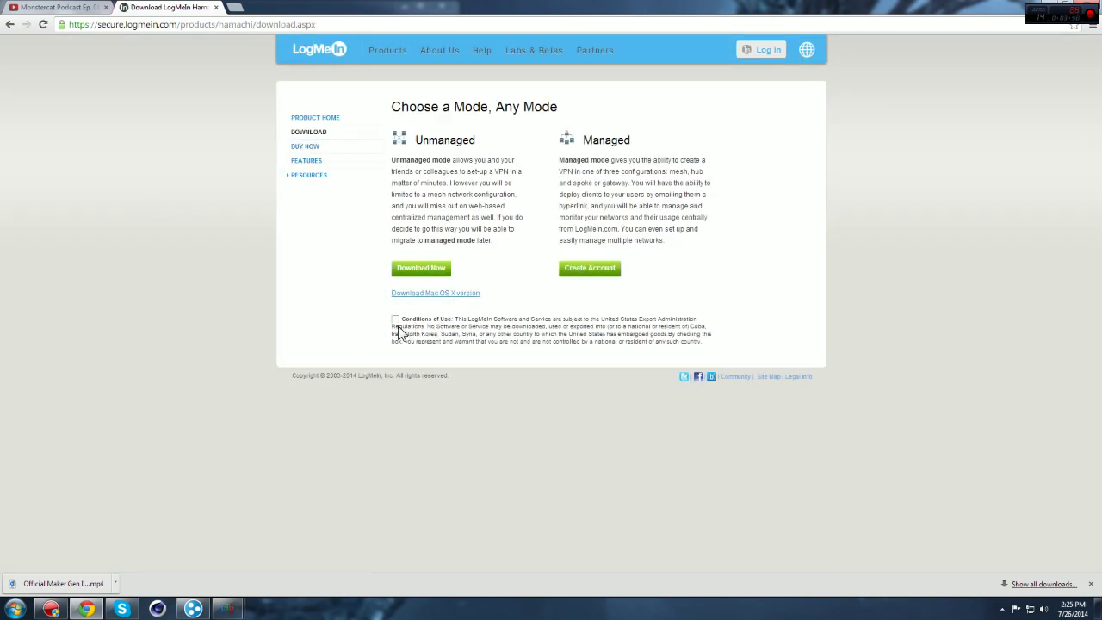
# Step: Accept the Hamachi conditions of use, then close the tab and minimize Chrome
pyautogui.click(397, 320)
pyautogui.click(216, 7)
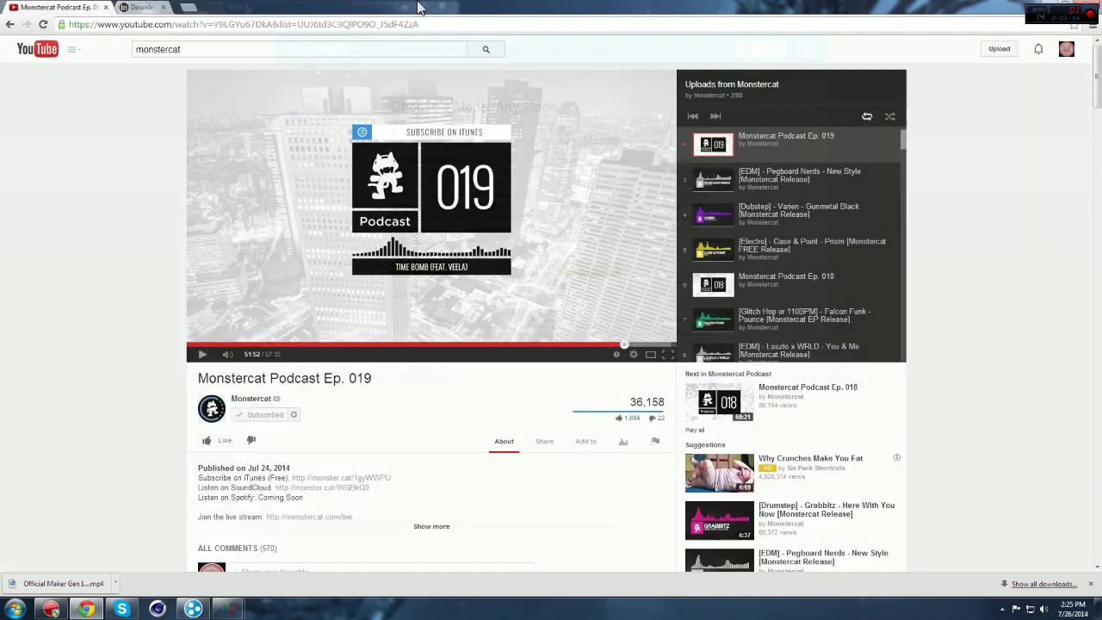
pyautogui.click(1064, 7)
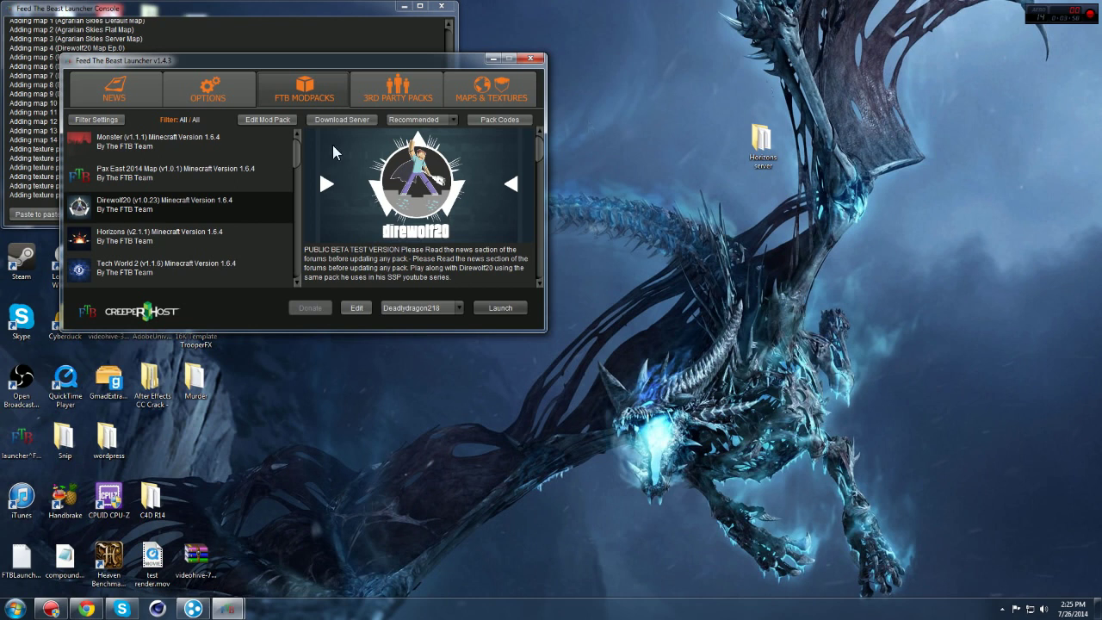
# Step: Download the Monster modpack's server files from the FTB Modpacks list, then bring up Hamachi
pyautogui.scroll(-5, 269, 226)
pyautogui.scroll(5, 270, 226)
pyautogui.scroll(-5, 272, 228)
pyautogui.scroll(4, 272, 229)
pyautogui.click(183, 150)
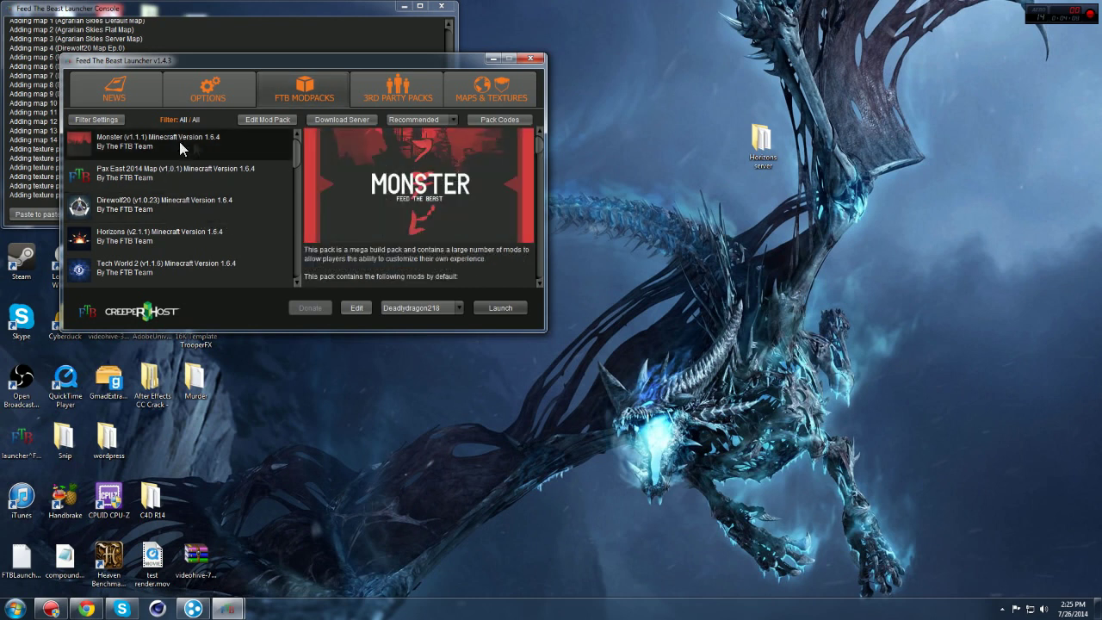
pyautogui.click(350, 120)
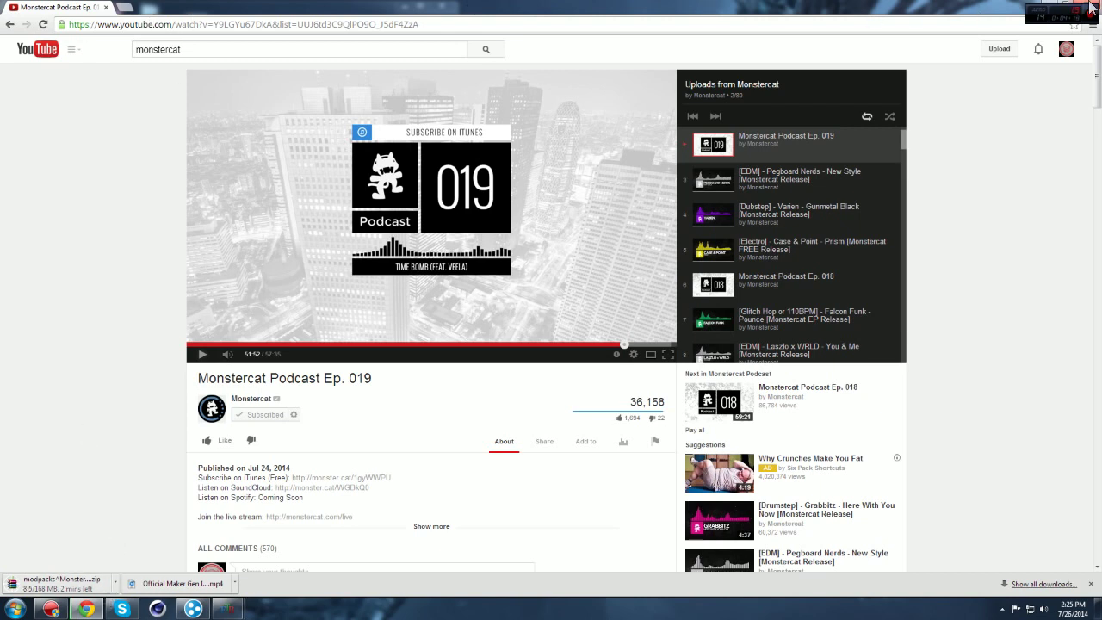
pyautogui.click(1047, 10)
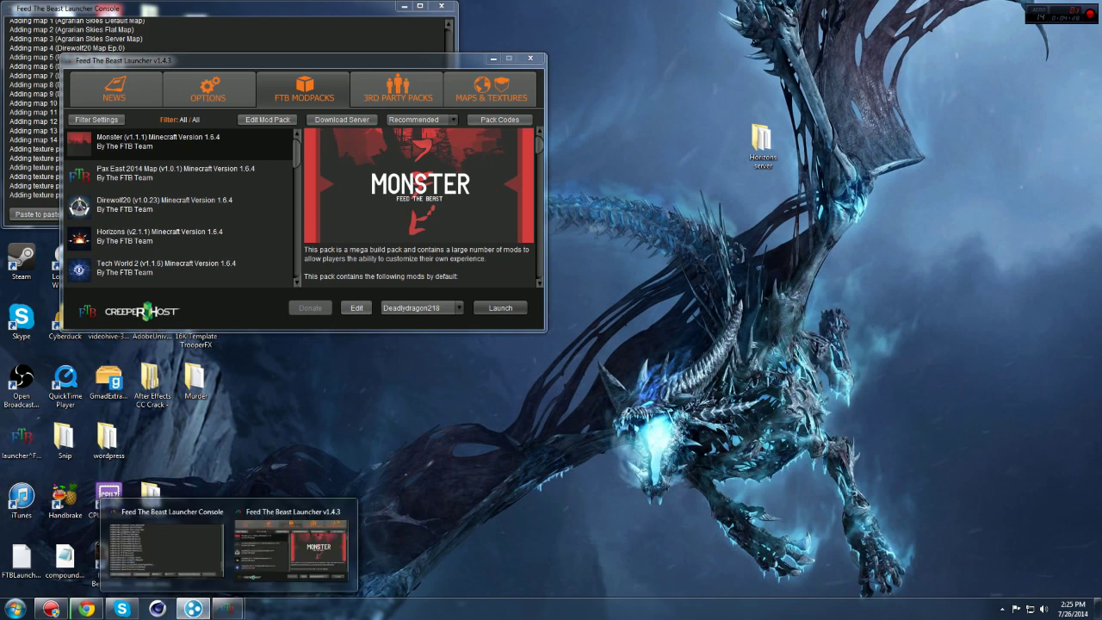
pyautogui.click(193, 609)
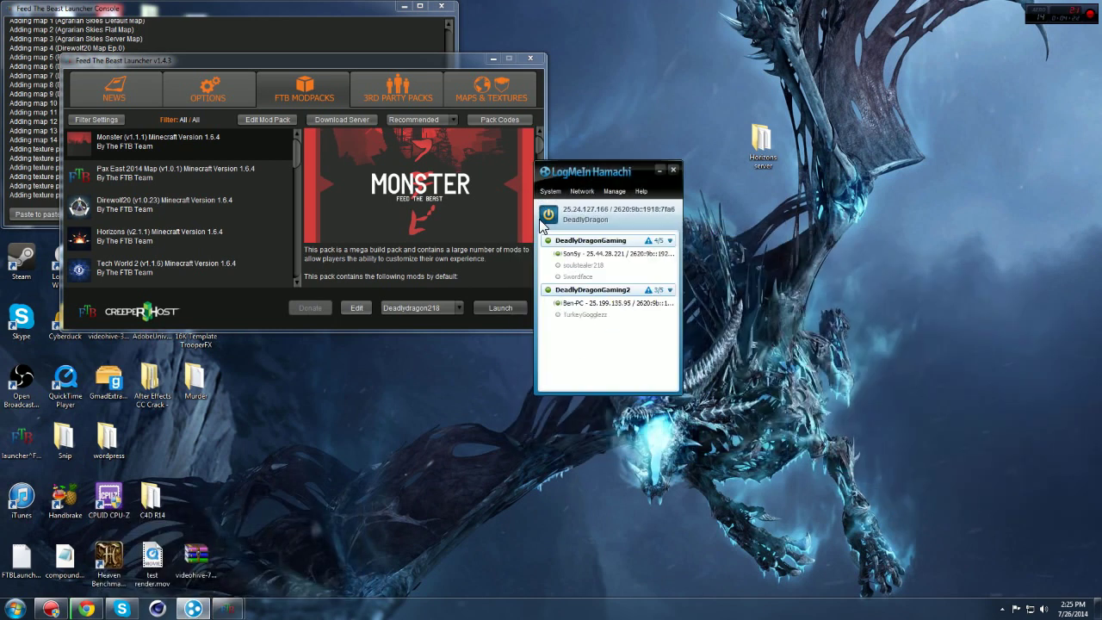
# Step: Power Hamachi off, move its window to the upper right, and choose Create a new network
pyautogui.click(548, 214)
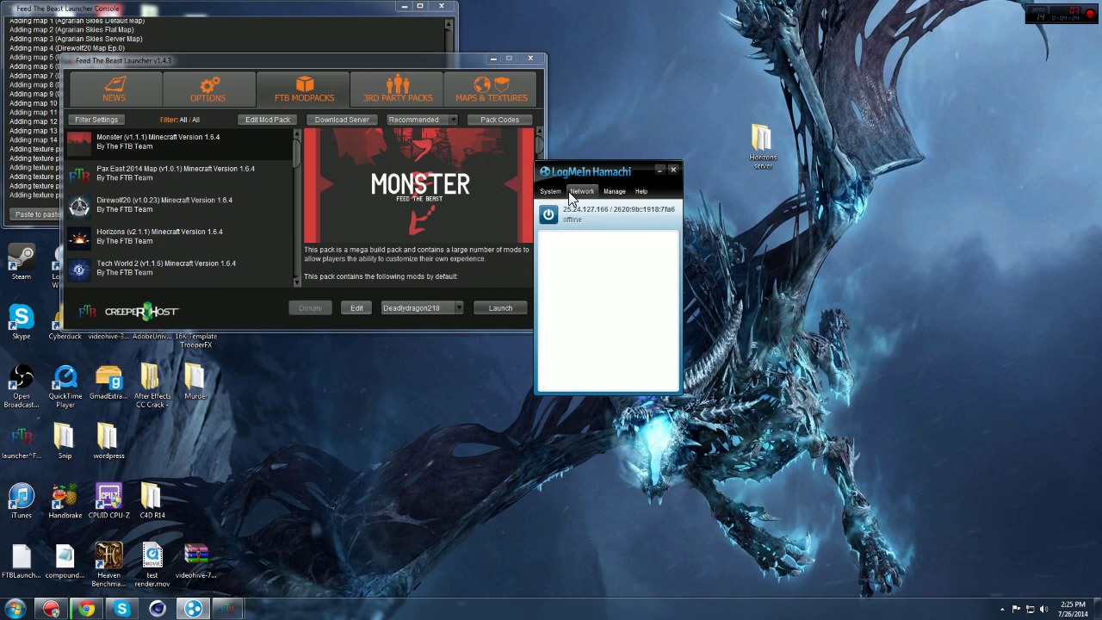
pyautogui.moveTo(614, 173); pyautogui.dragTo(650, 60)
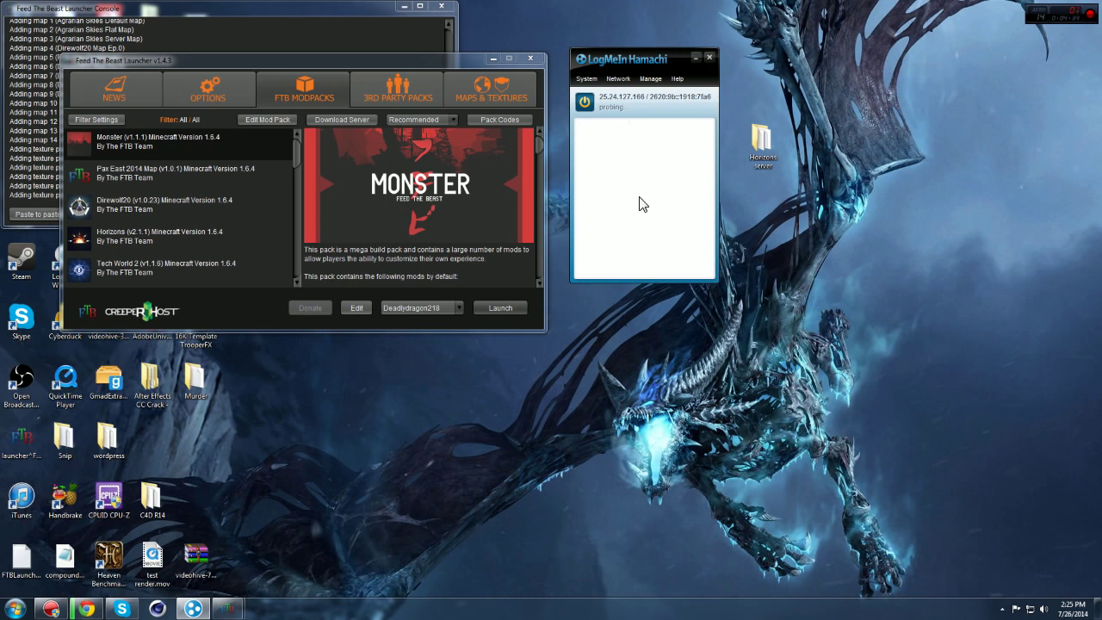
pyautogui.click(627, 80)
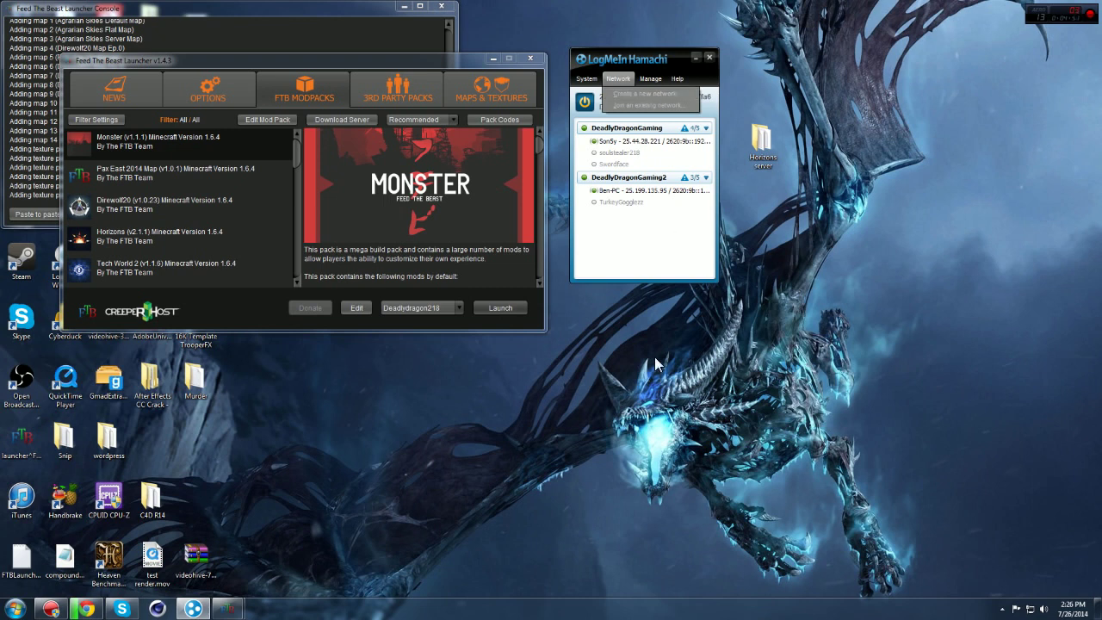
pyautogui.click(621, 246)
pyautogui.click(619, 78)
pyautogui.click(622, 94)
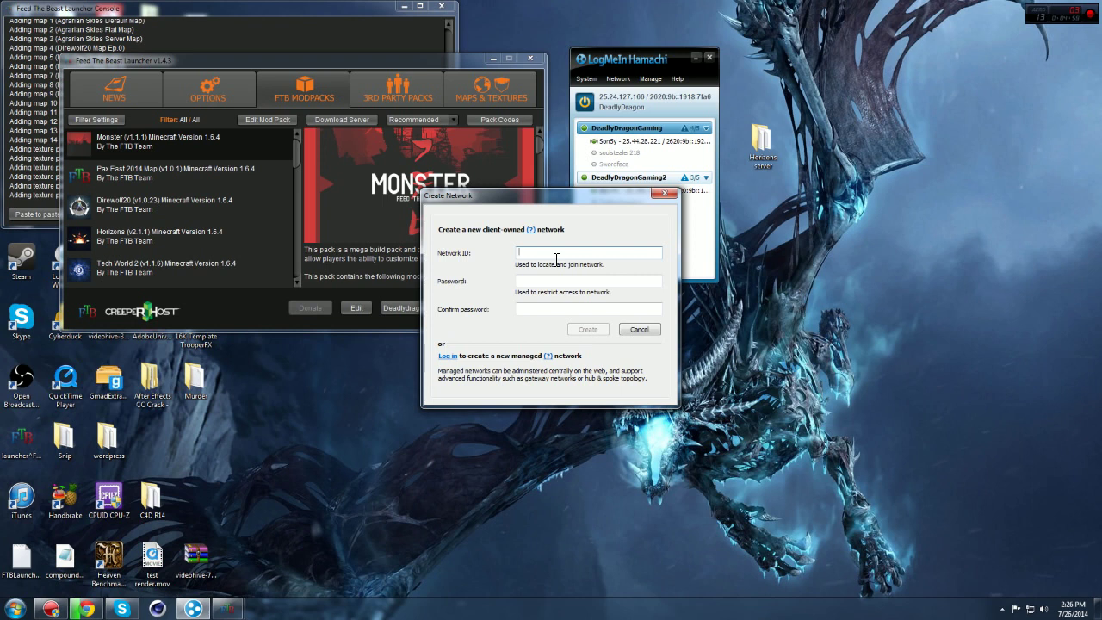
# Step: Create the password-protected network testnet4568, adding an 8 after testnet45 proved taken
pyautogui.write('testnet45')
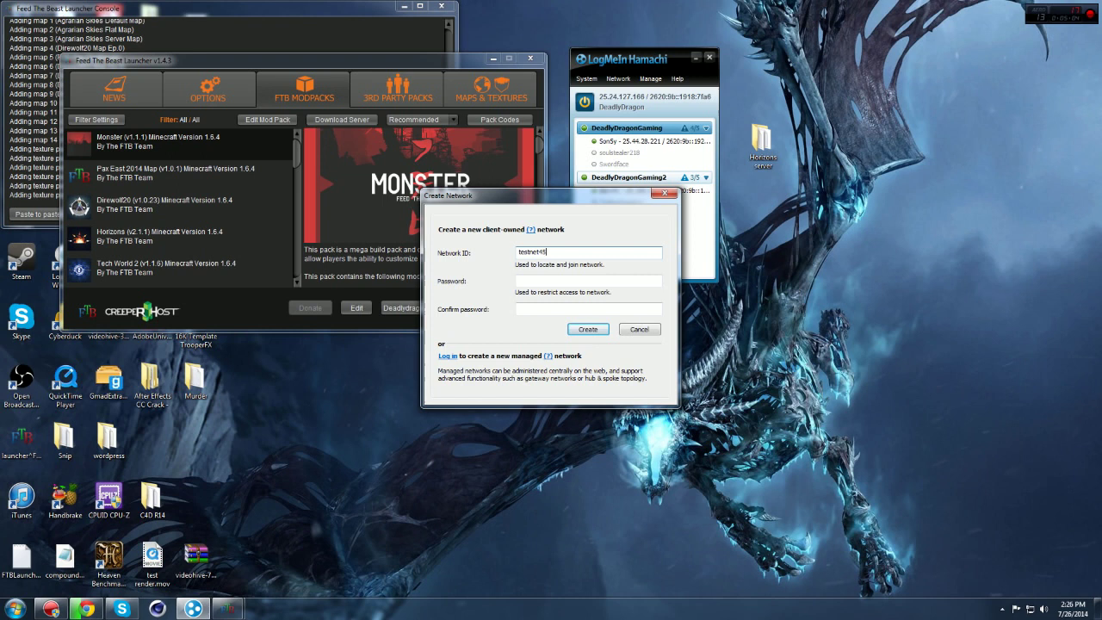
pyautogui.click(546, 282)
pyautogui.click(587, 328)
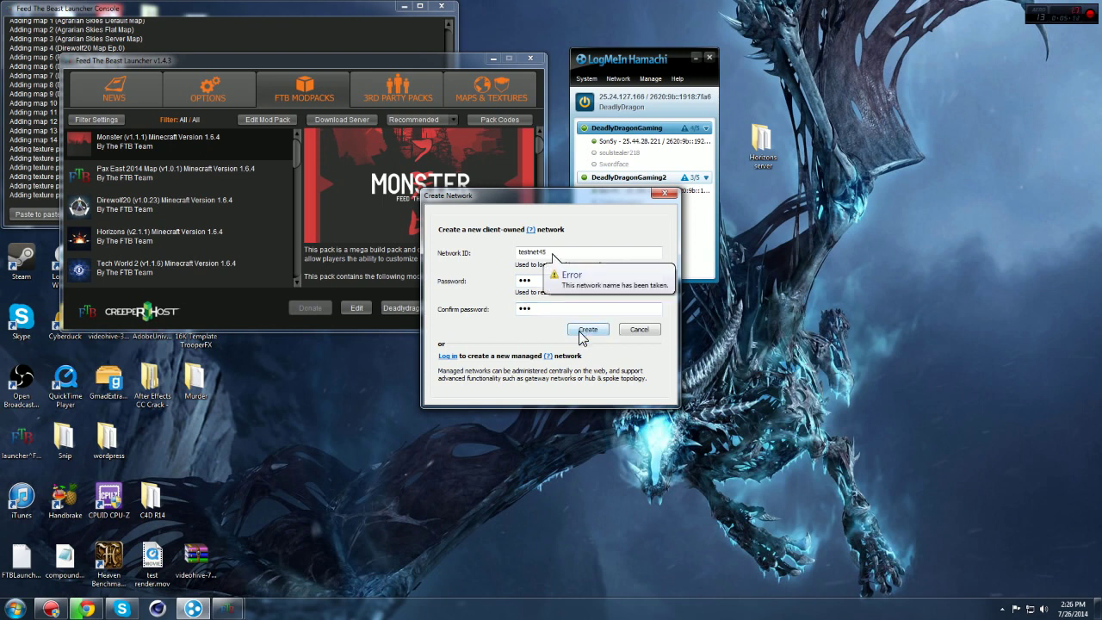
pyautogui.click(564, 254)
pyautogui.write('8')
pyautogui.click(587, 328)
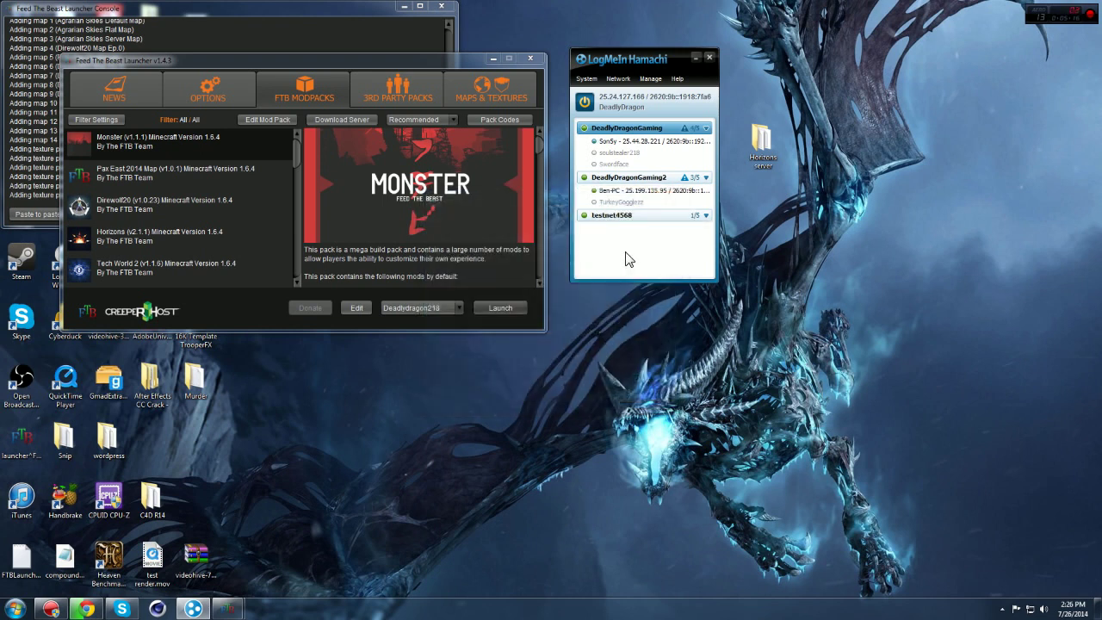
# Step: Look over the testnet4568 network's options and the Network menu without choosing anything
pyautogui.rightClick(676, 221)
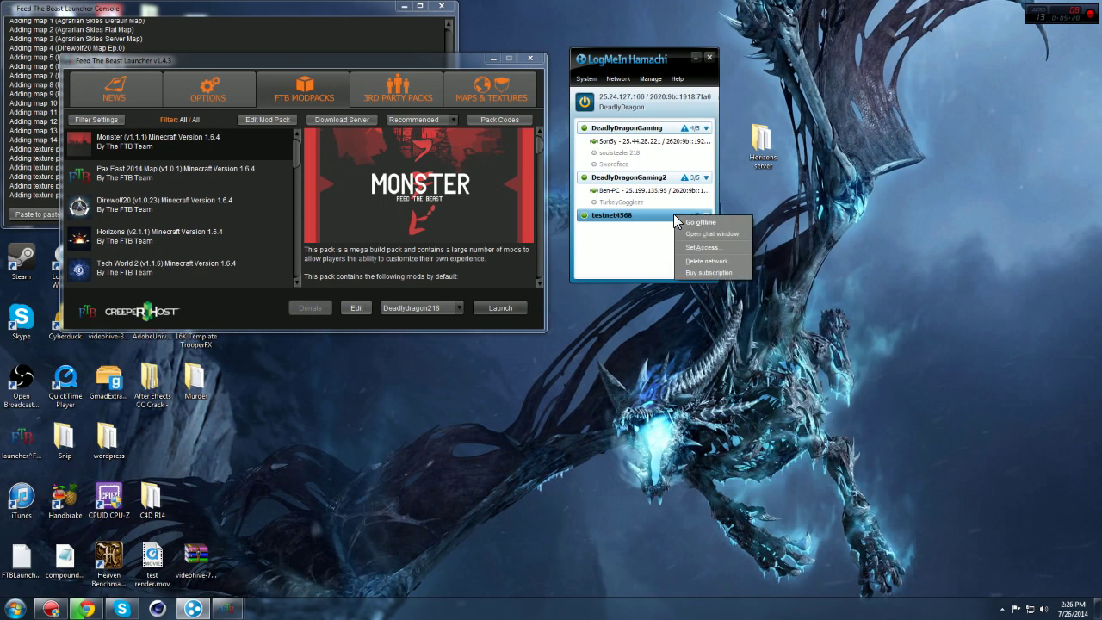
pyautogui.click(612, 250)
pyautogui.rightClick(626, 225)
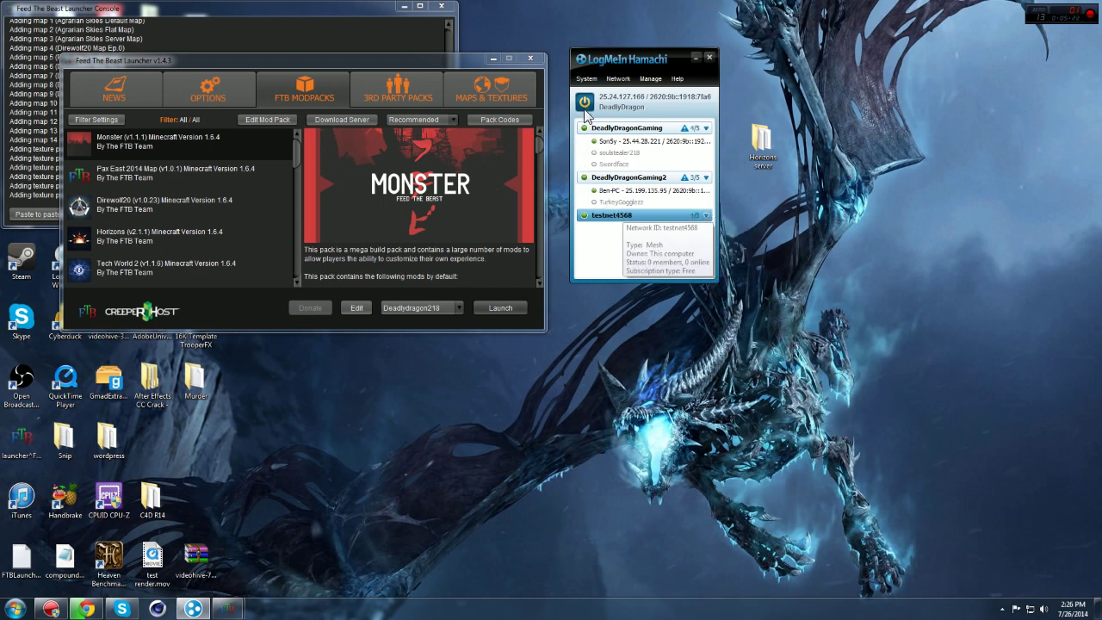
pyautogui.click(615, 77)
pyautogui.click(616, 77)
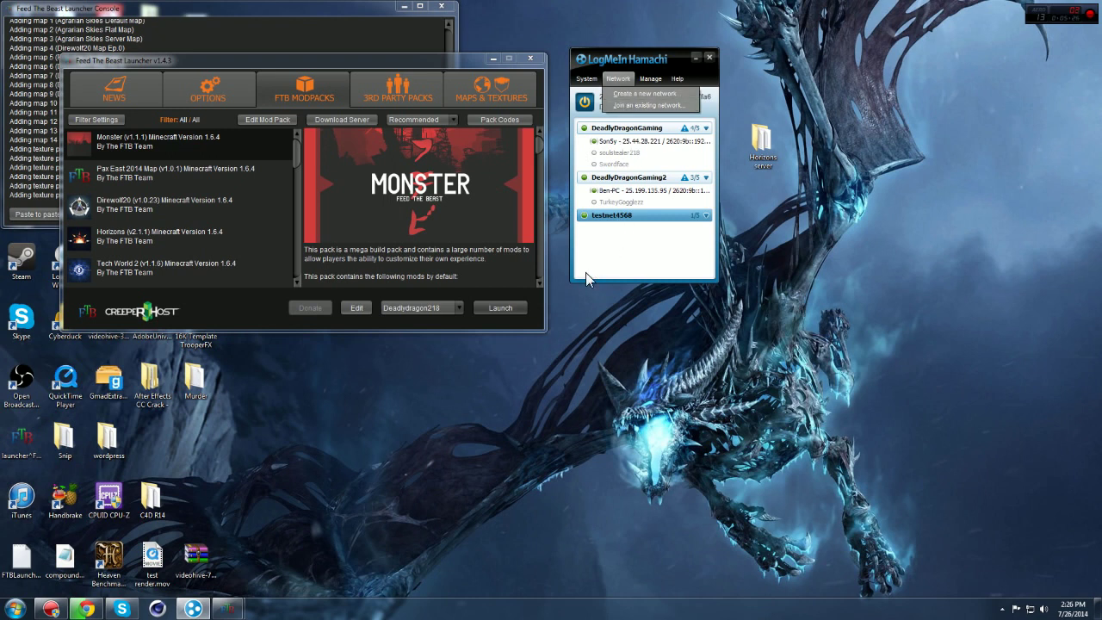
pyautogui.click(627, 230)
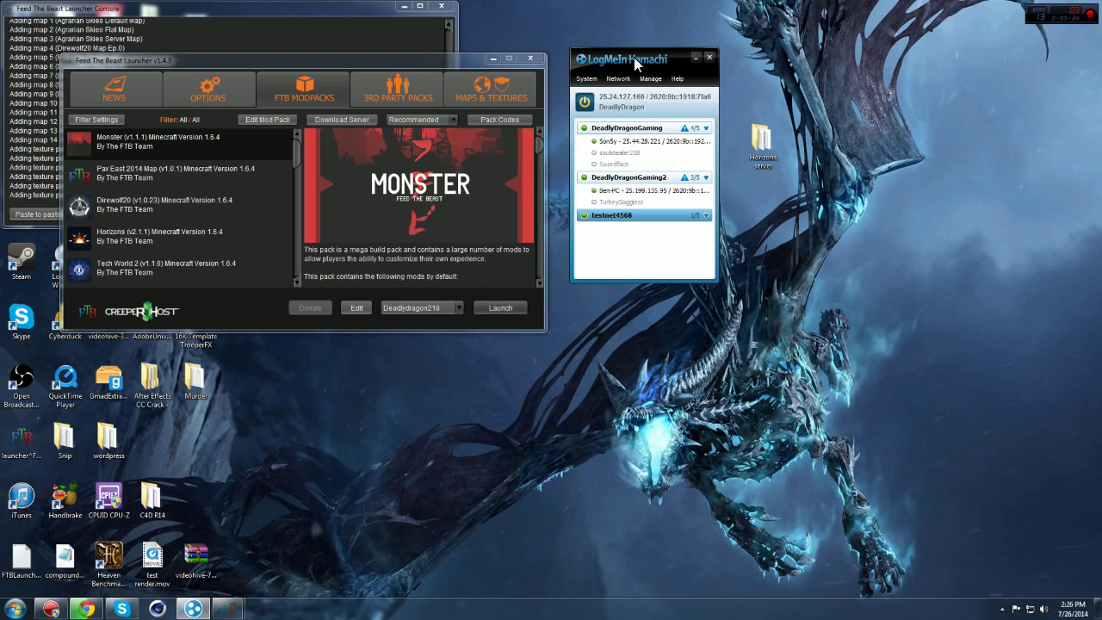
# Step: Hide the Hamachi window, bring the browser forward and select the Horizons server folder
pyautogui.click(710, 57)
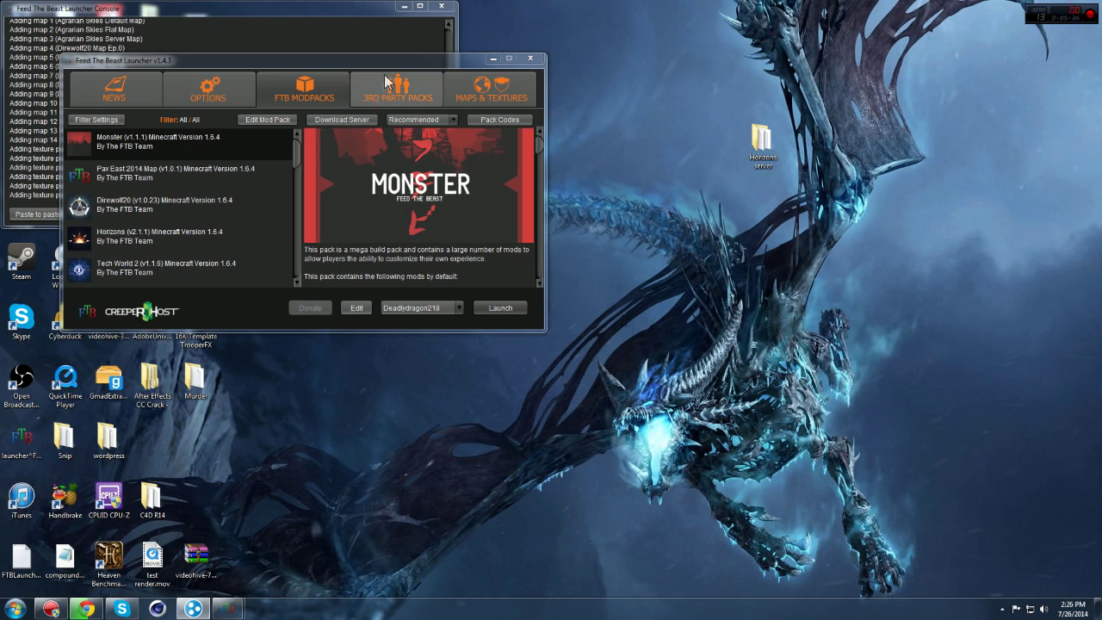
pyautogui.click(86, 609)
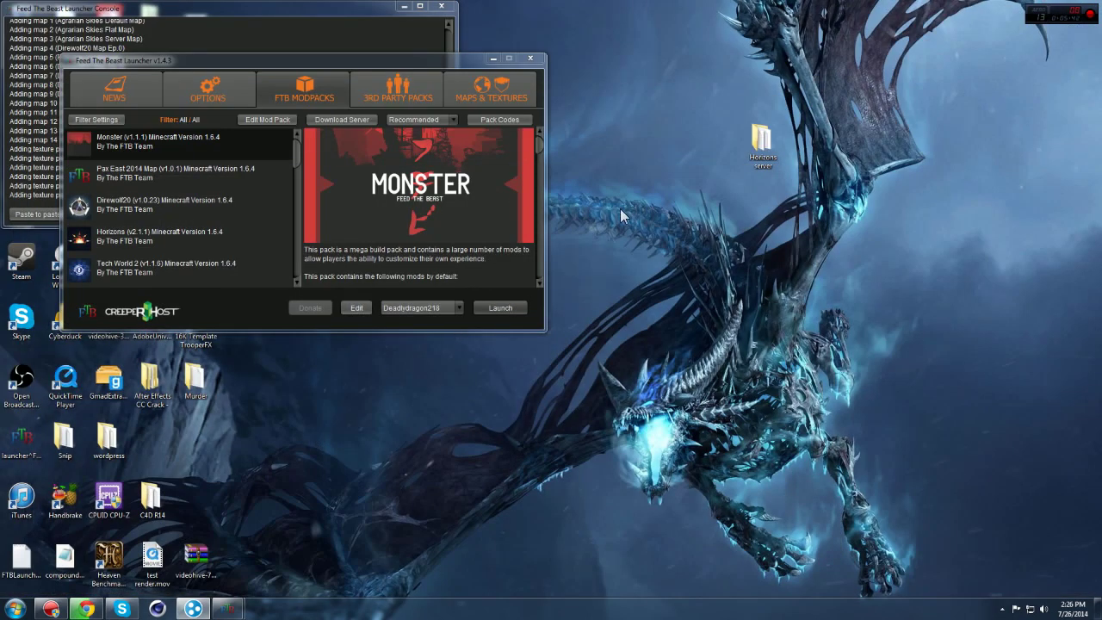
pyautogui.click(766, 155)
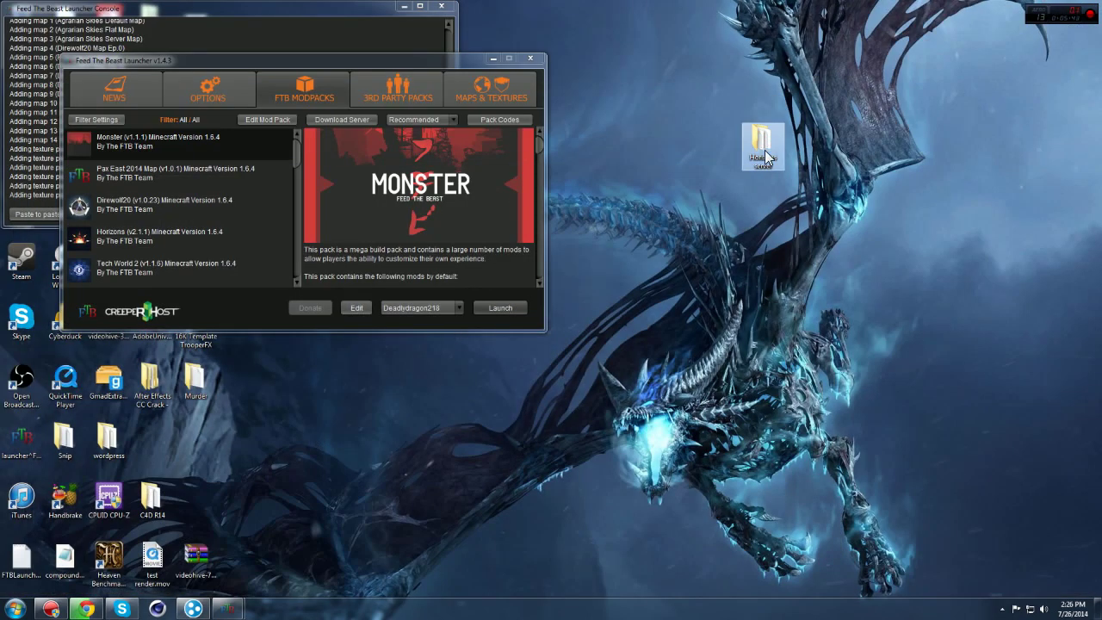
# Step: Delete the Horizons server folder to the Recycle Bin and move the launcher console aside
pyautogui.rightClick(765, 155)
pyautogui.click(779, 329)
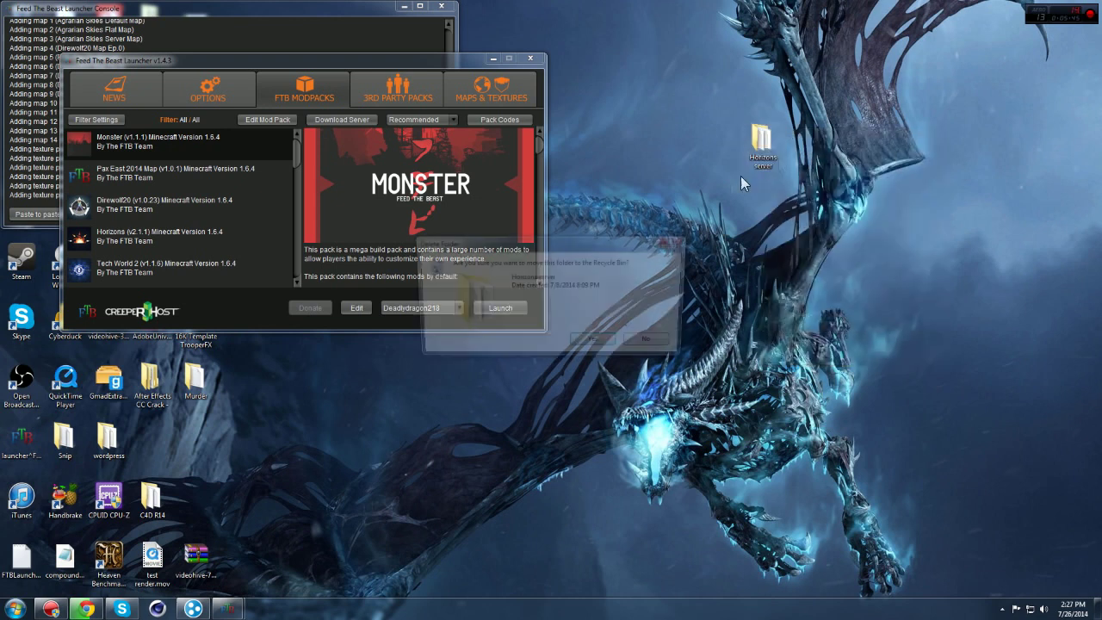
pyautogui.click(608, 342)
pyautogui.moveTo(80, 12); pyautogui.dragTo(24, 364)
# Step: Empty the Recycle Bin to permanently remove the Horizons folder, then bring FTB Launcher forward
pyautogui.rightClick(17, 20)
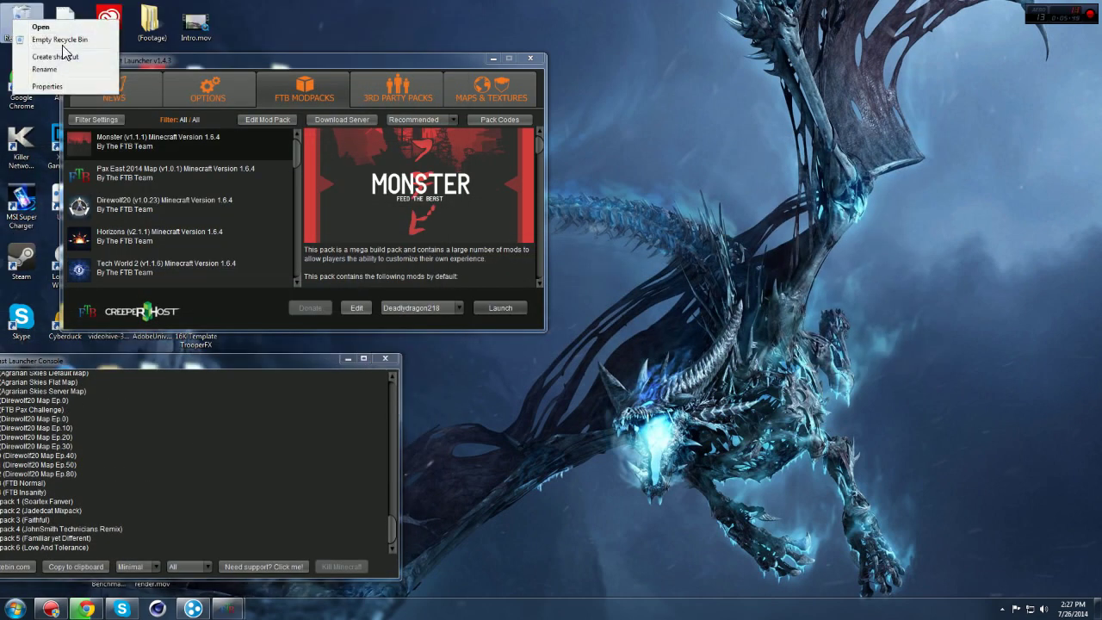
pyautogui.click(60, 39)
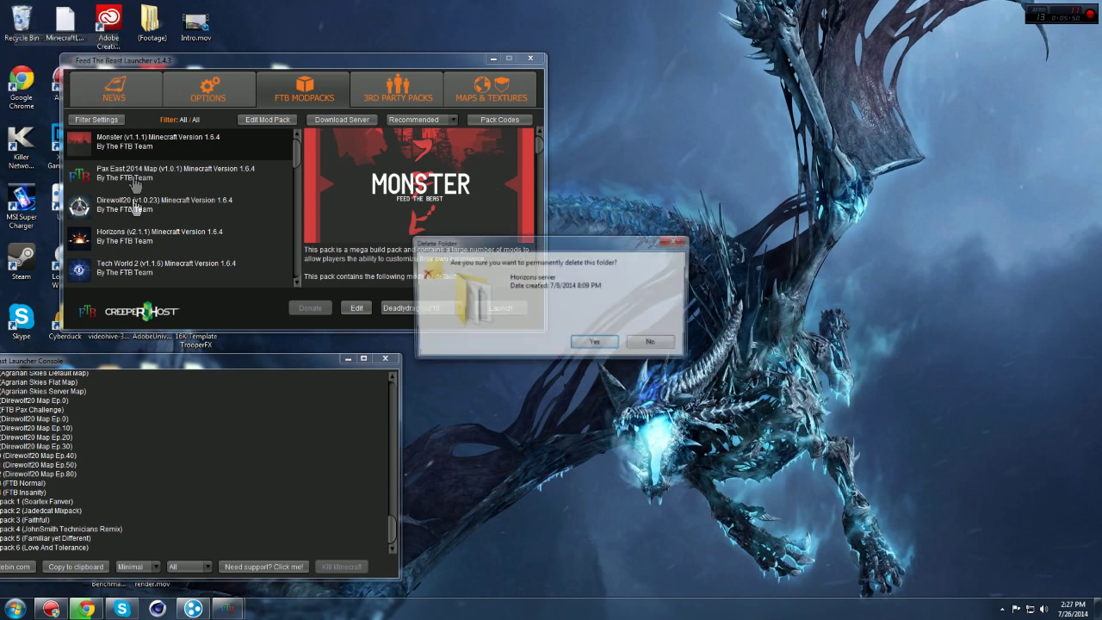
pyautogui.click(592, 344)
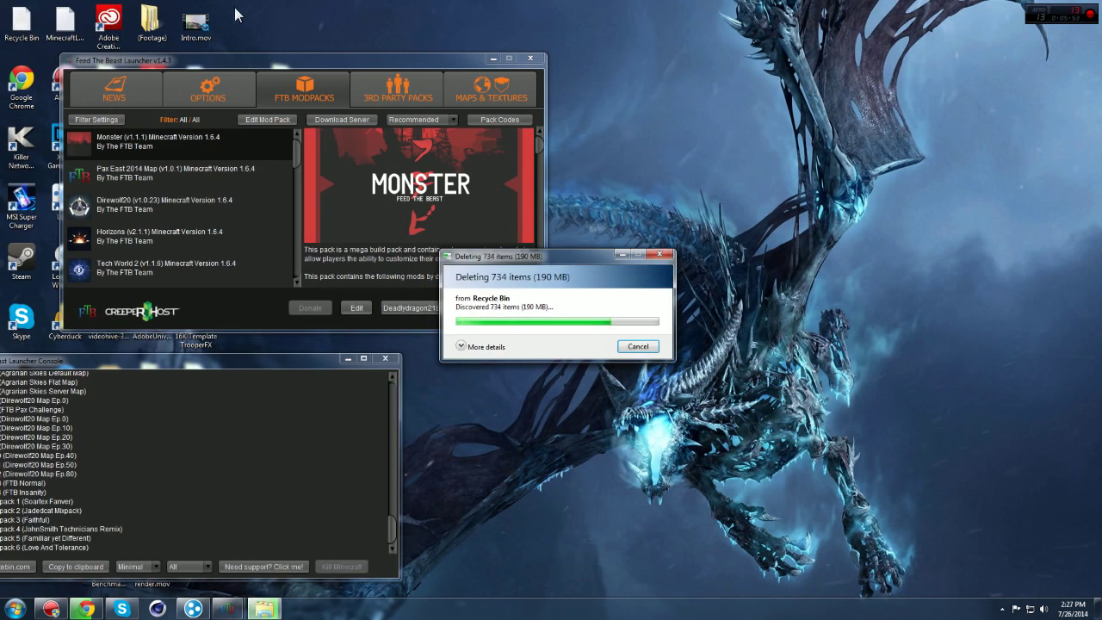
pyautogui.moveTo(314, 368); pyautogui.dragTo(368, 7)
pyautogui.click(470, 58)
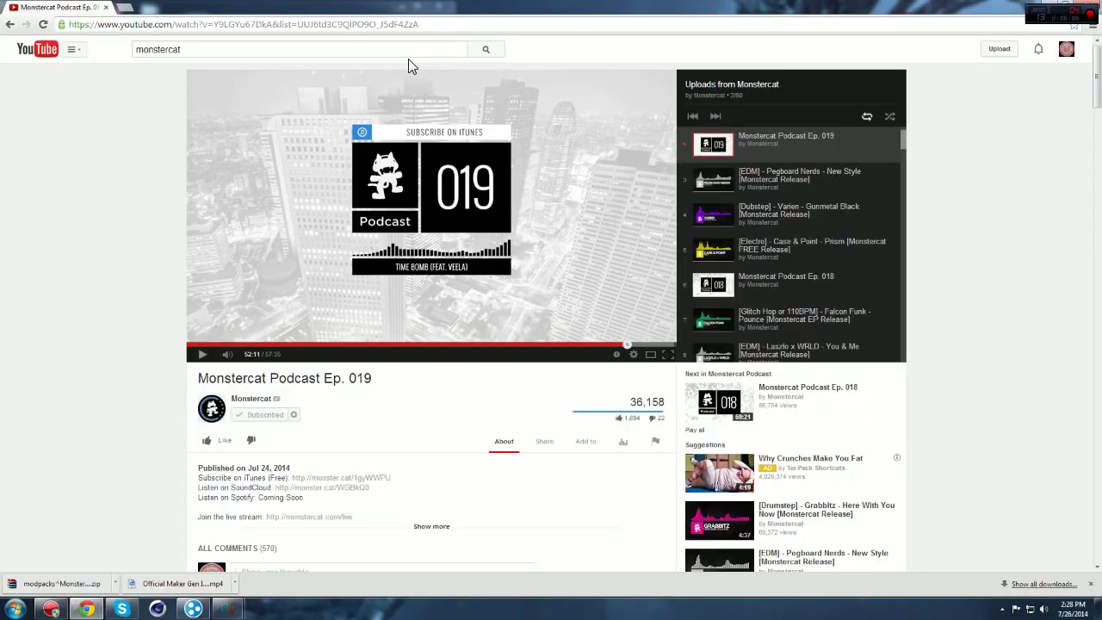
# Step: Open the downloaded Monster server zip in WinRAR and move its window aside
pyautogui.click(95, 585)
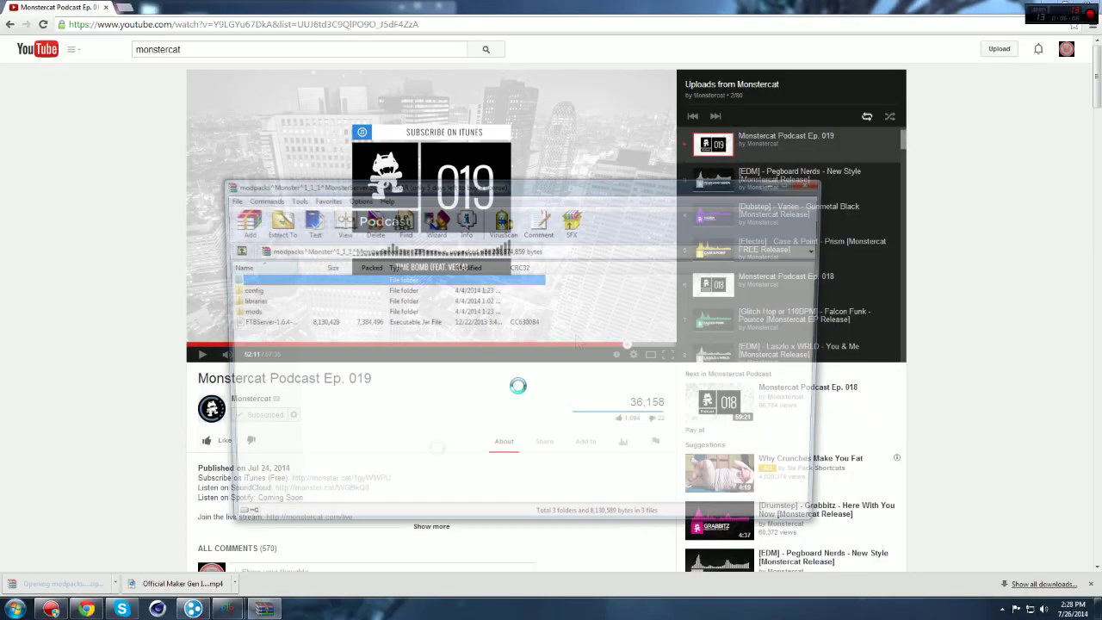
pyautogui.click(1042, 7)
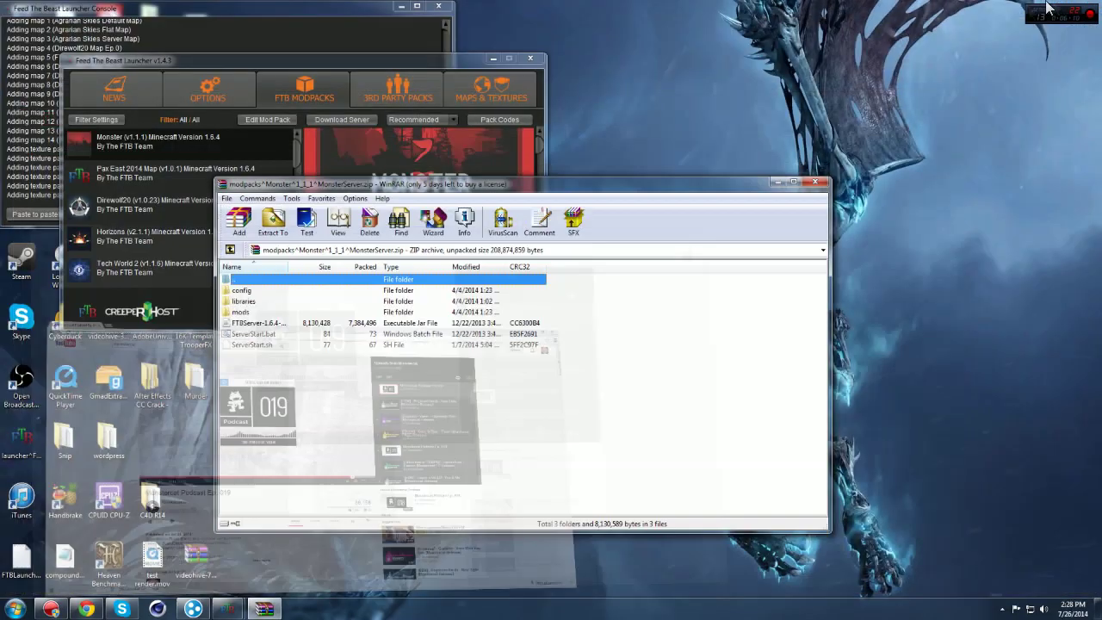
pyautogui.moveTo(555, 189); pyautogui.dragTo(625, 102)
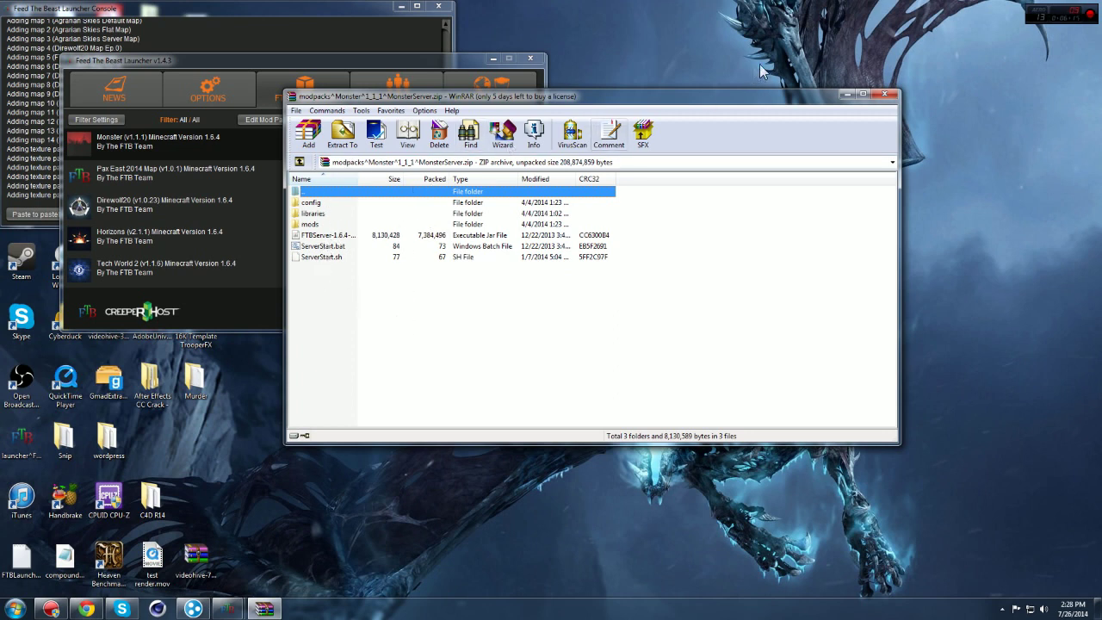
# Step: Create a new desktop folder named MonsterServer
pyautogui.click(696, 20)
pyautogui.rightClick(696, 19)
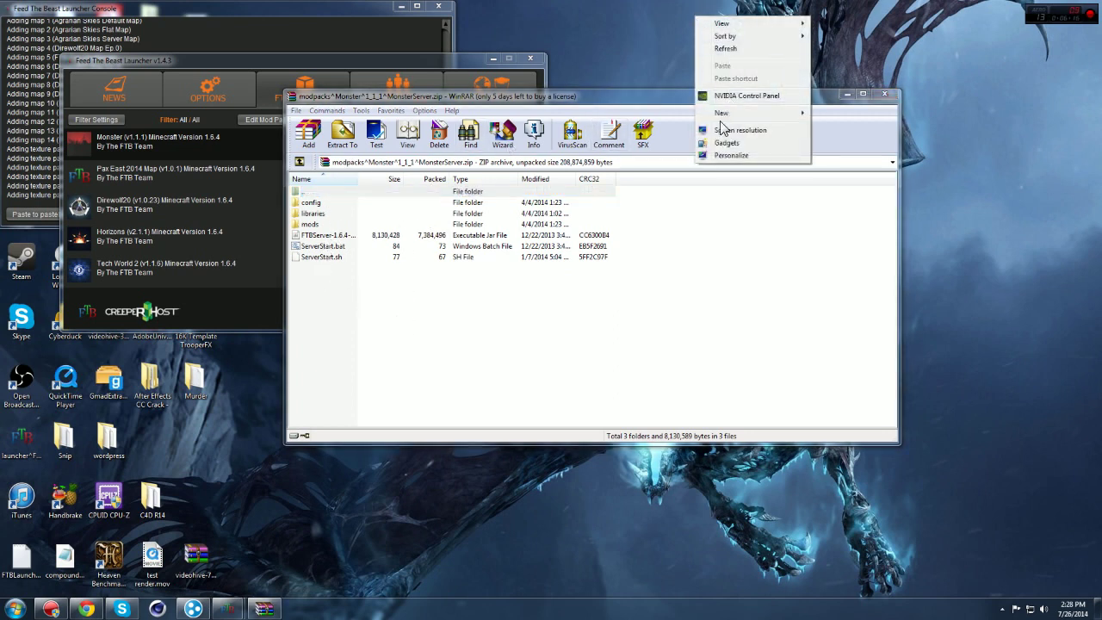
pyautogui.moveTo(781, 119)
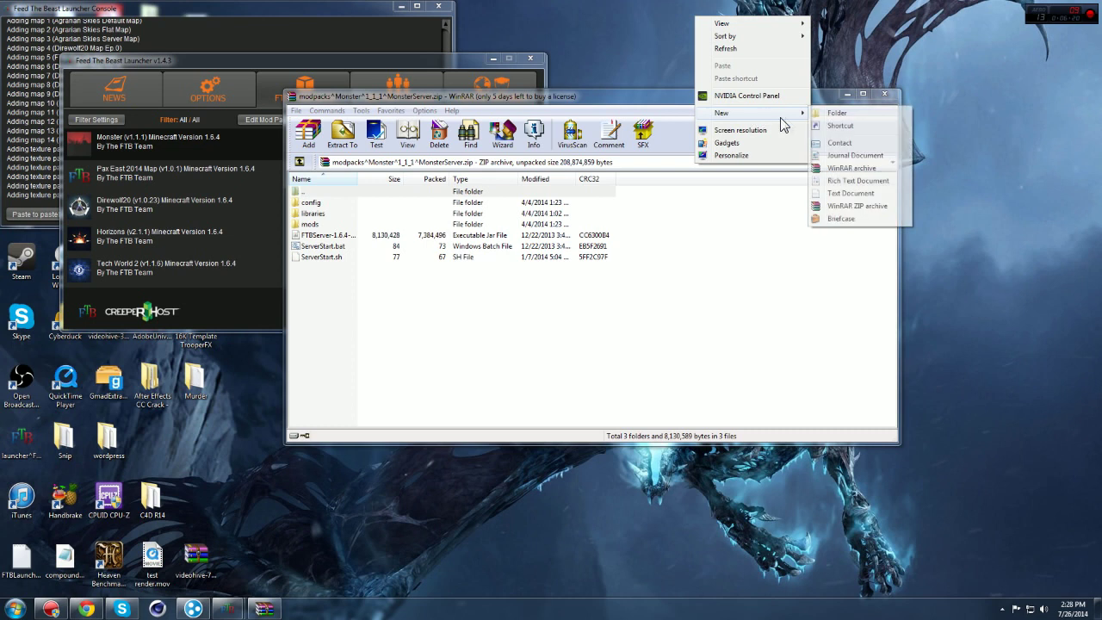
pyautogui.click(837, 114)
pyautogui.write('MonsterServer')
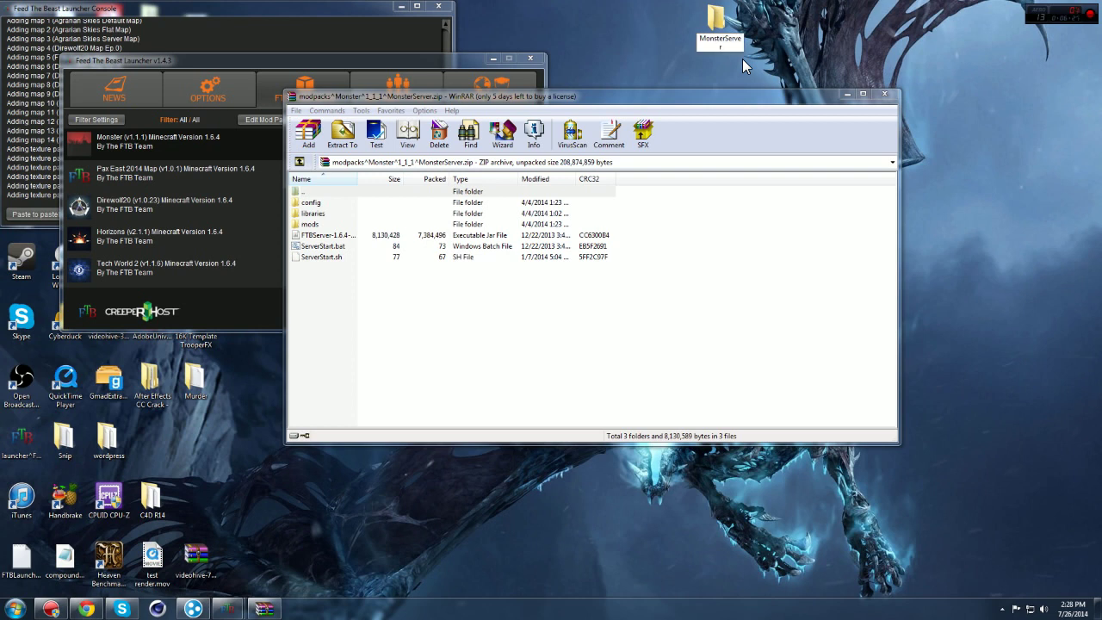
pyautogui.press('Return')
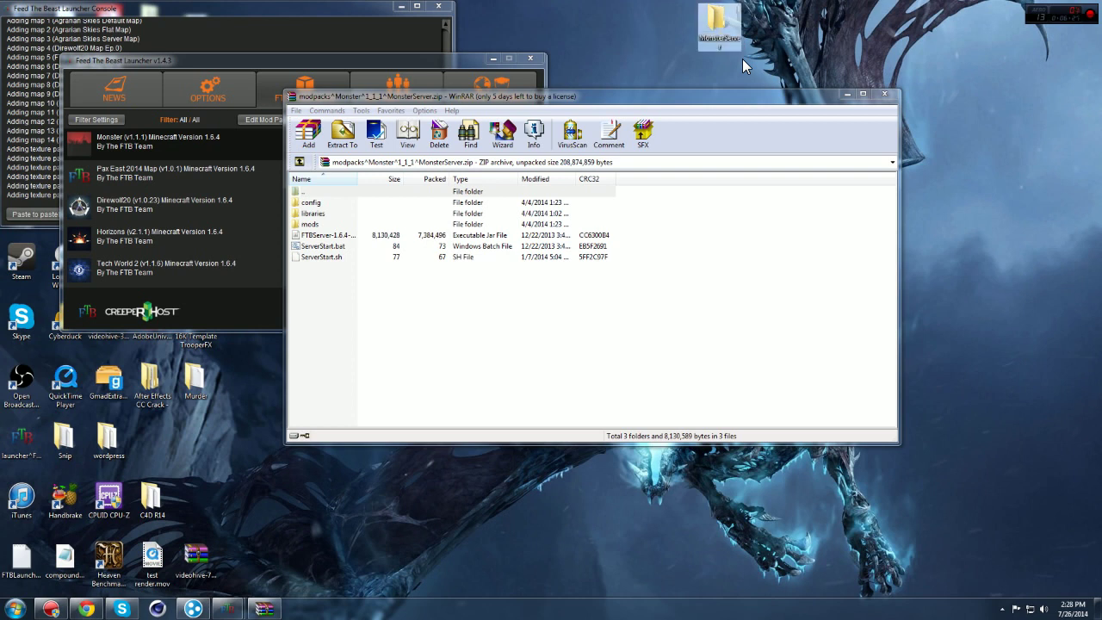
# Step: Extract the archive into the MonsterServer folder and close WinRAR
pyautogui.click(342, 131)
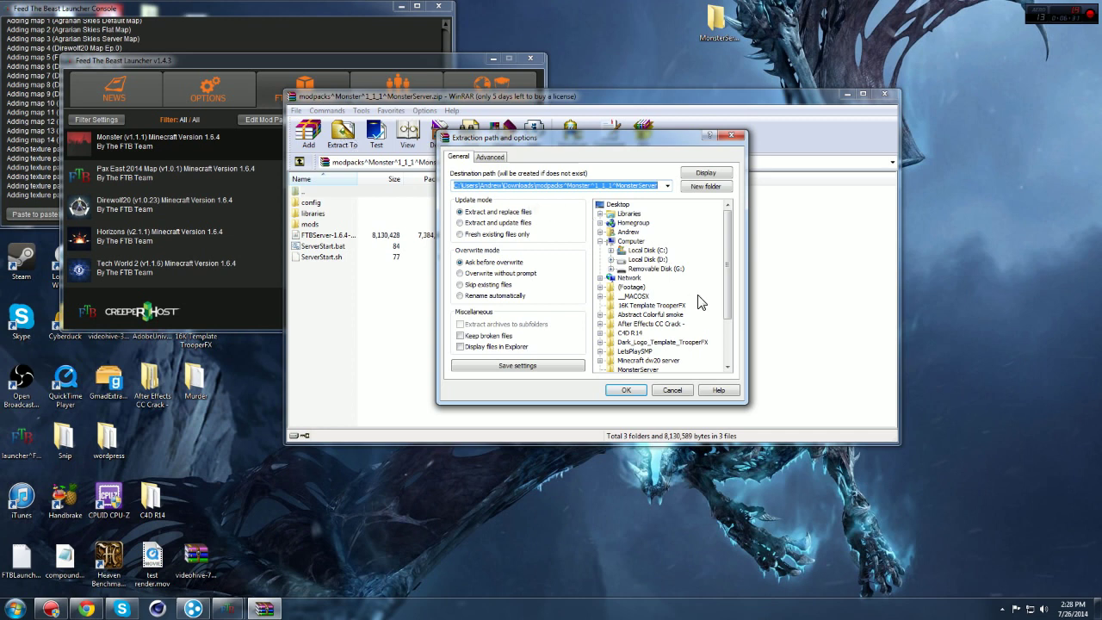
pyautogui.click(644, 370)
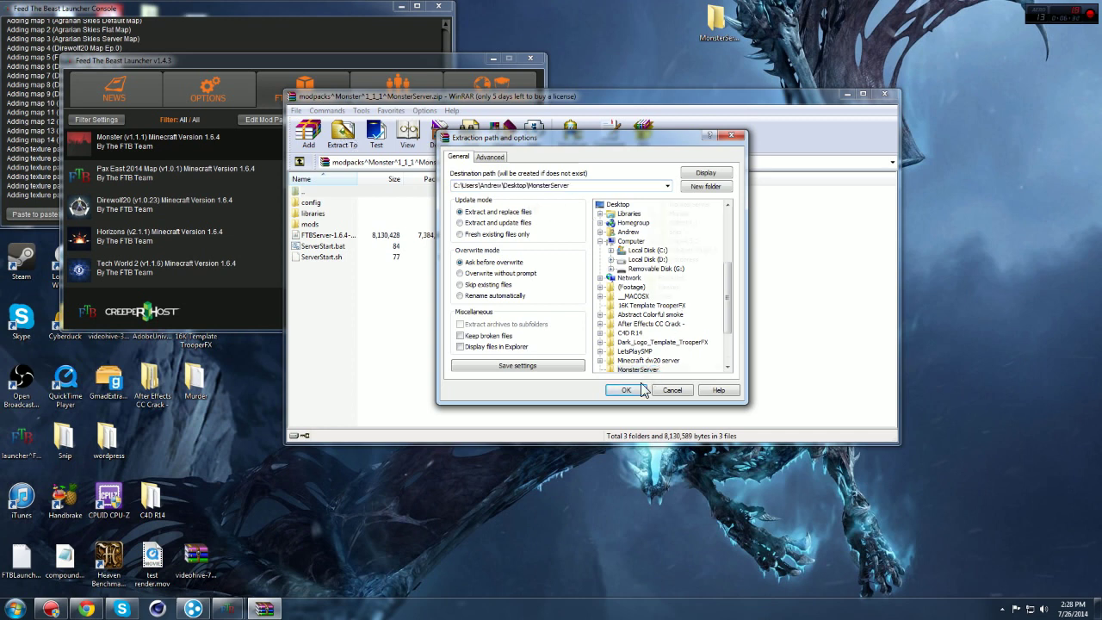
pyautogui.click(627, 390)
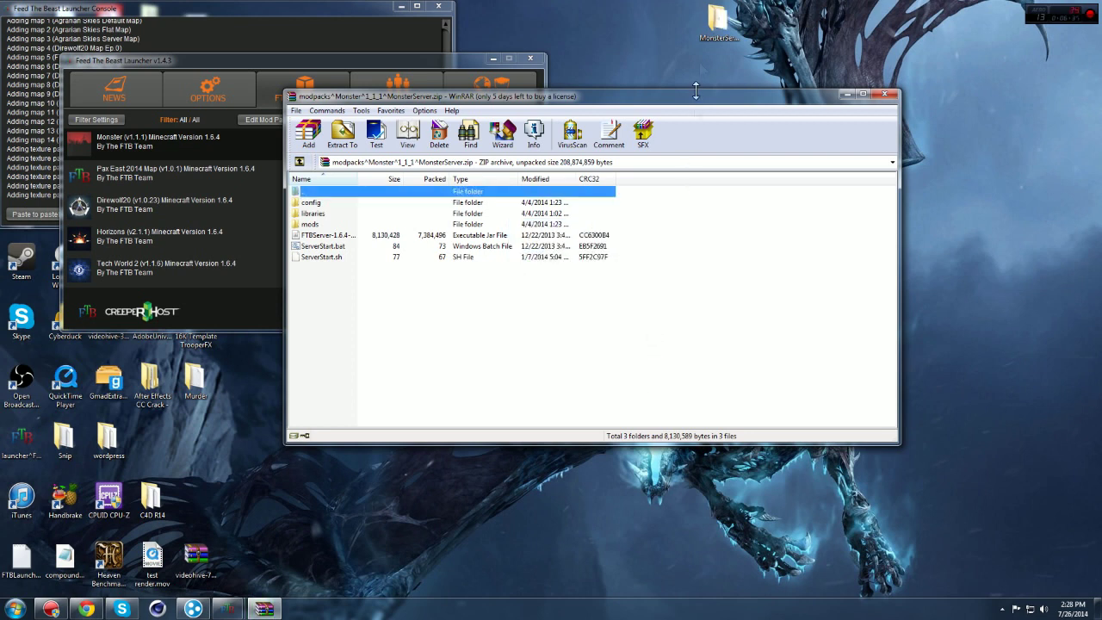
pyautogui.click(884, 94)
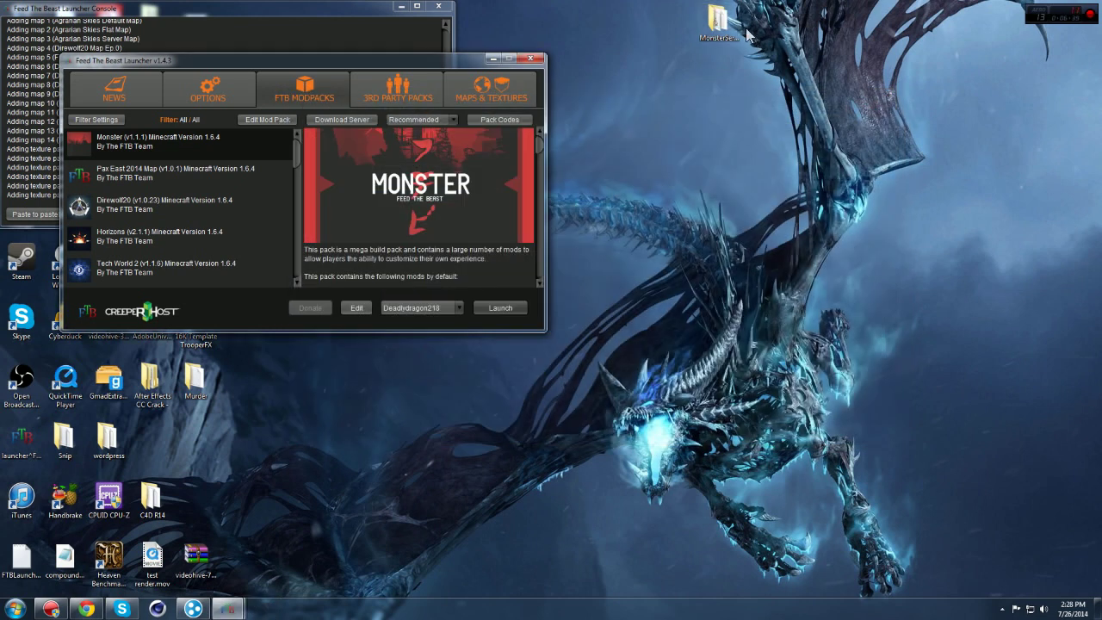
# Step: Open the MonsterServer folder and launch FTBServer-1.6.4-965.jar
pyautogui.doubleClick(708, 33)
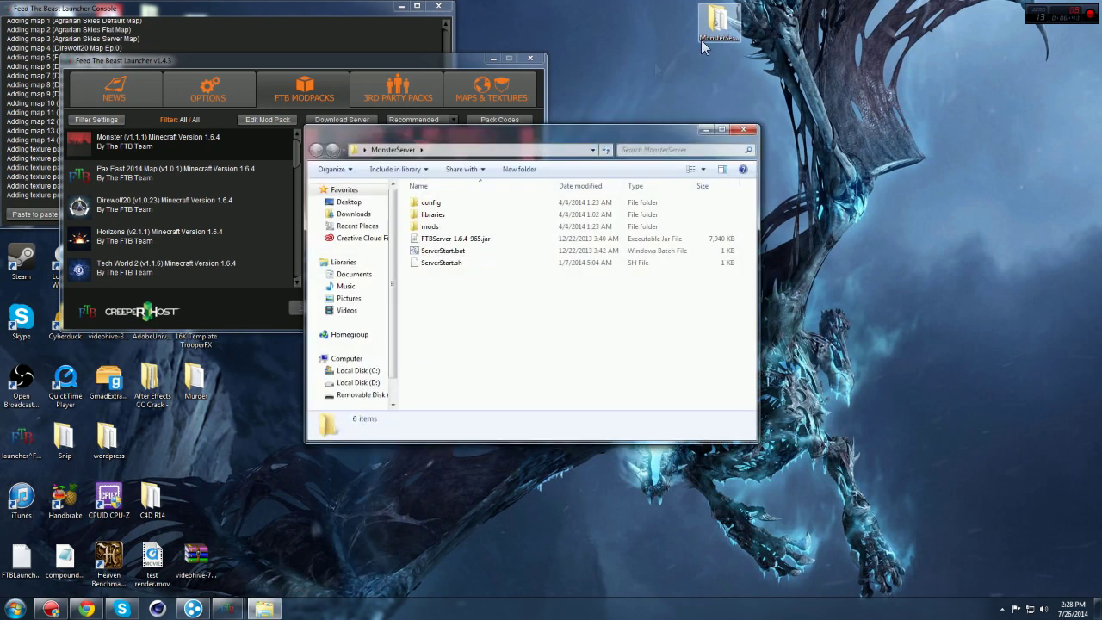
pyautogui.moveTo(551, 130); pyautogui.dragTo(572, 69)
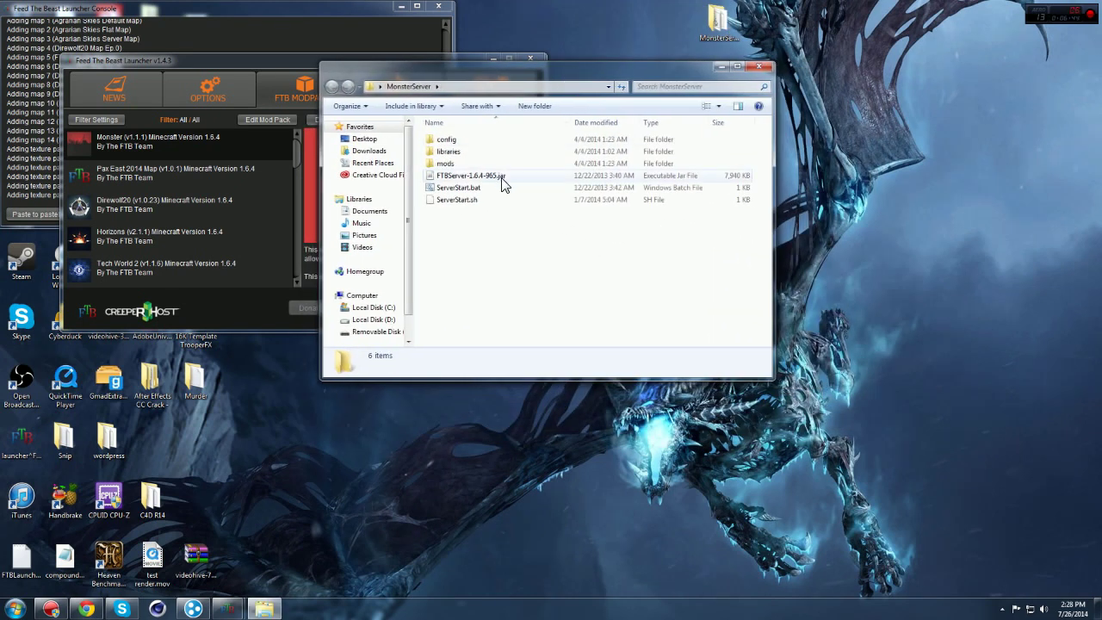
pyautogui.doubleClick(503, 179)
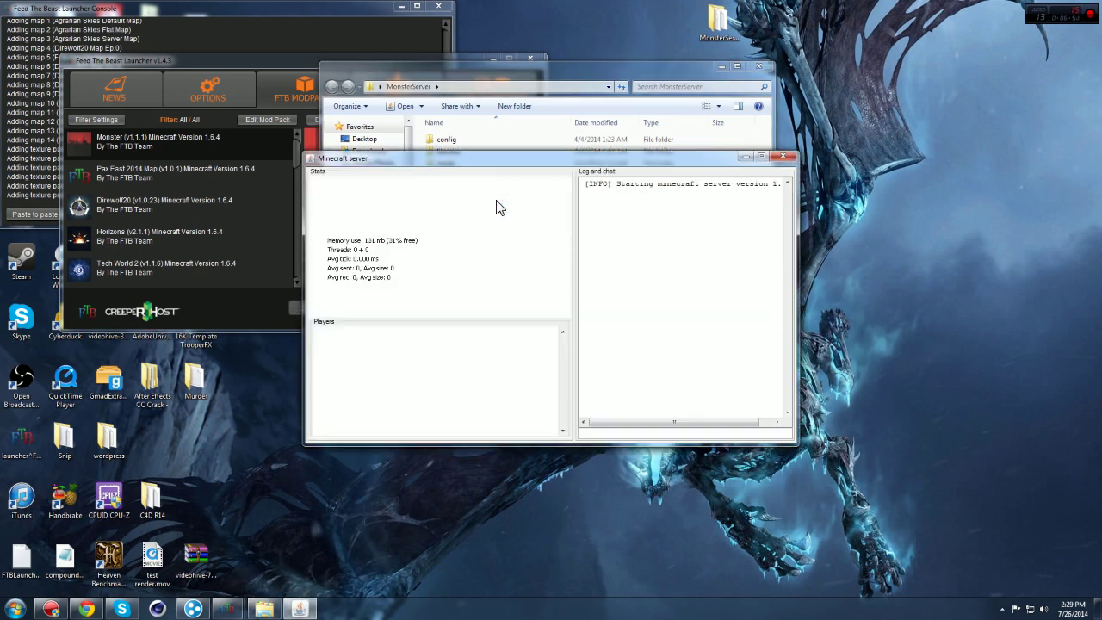
# Step: Shift the server window around while startup runs until it fails with OutOfMemoryError: PermGen space
pyautogui.moveTo(529, 161); pyautogui.dragTo(515, 105)
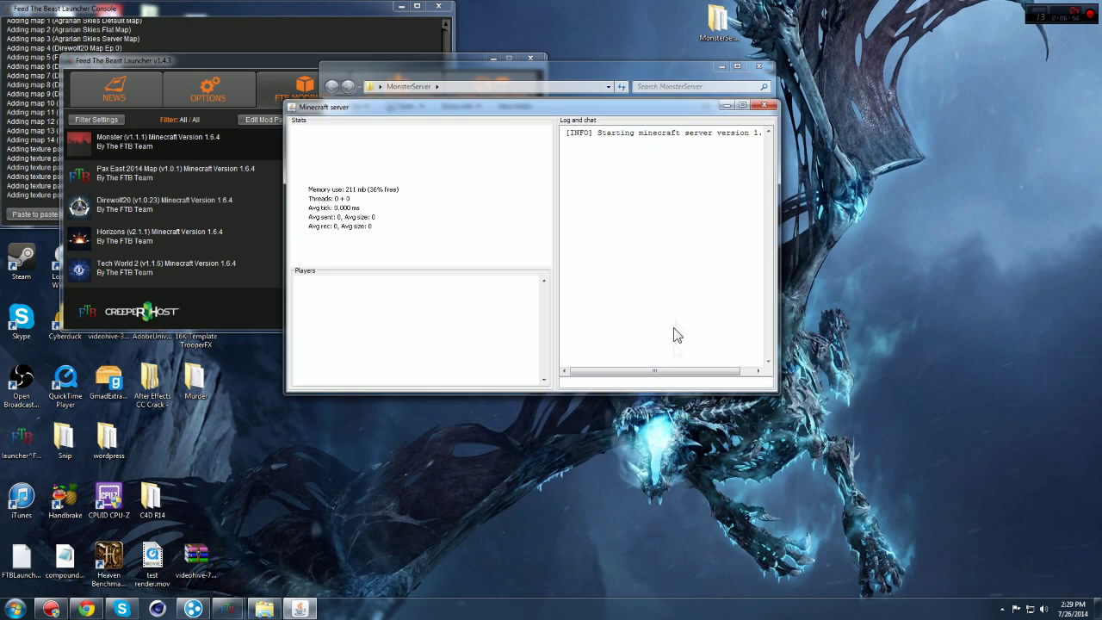
pyautogui.moveTo(676, 371); pyautogui.dragTo(616, 363)
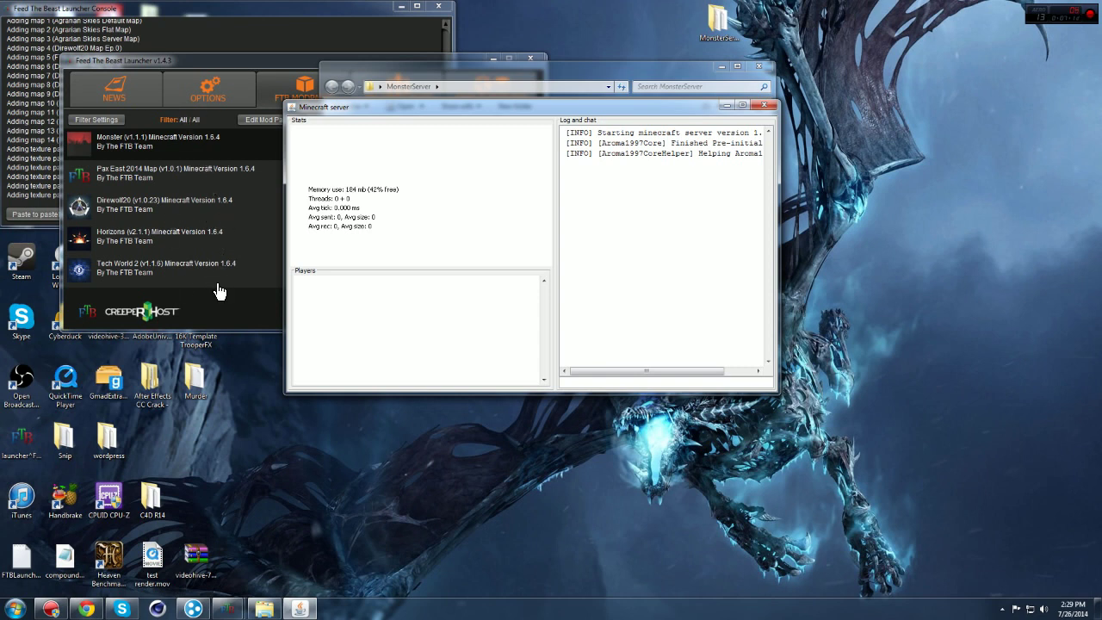
pyautogui.moveTo(568, 107); pyautogui.dragTo(568, 197)
pyautogui.moveTo(603, 490); pyautogui.dragTo(581, 105)
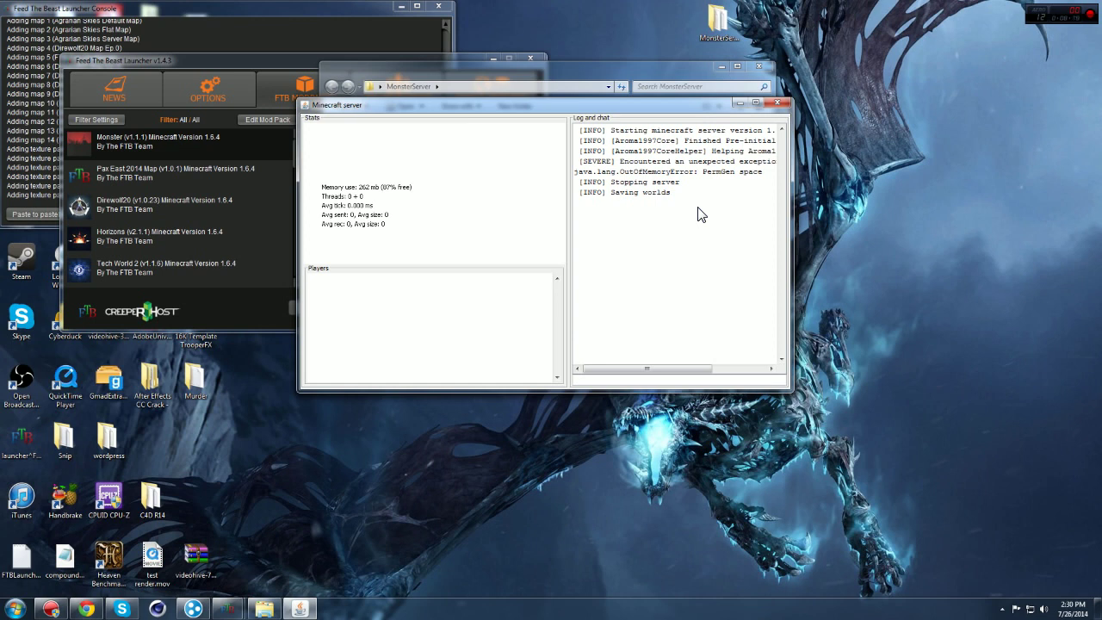
pyautogui.moveTo(606, 107); pyautogui.dragTo(640, 334)
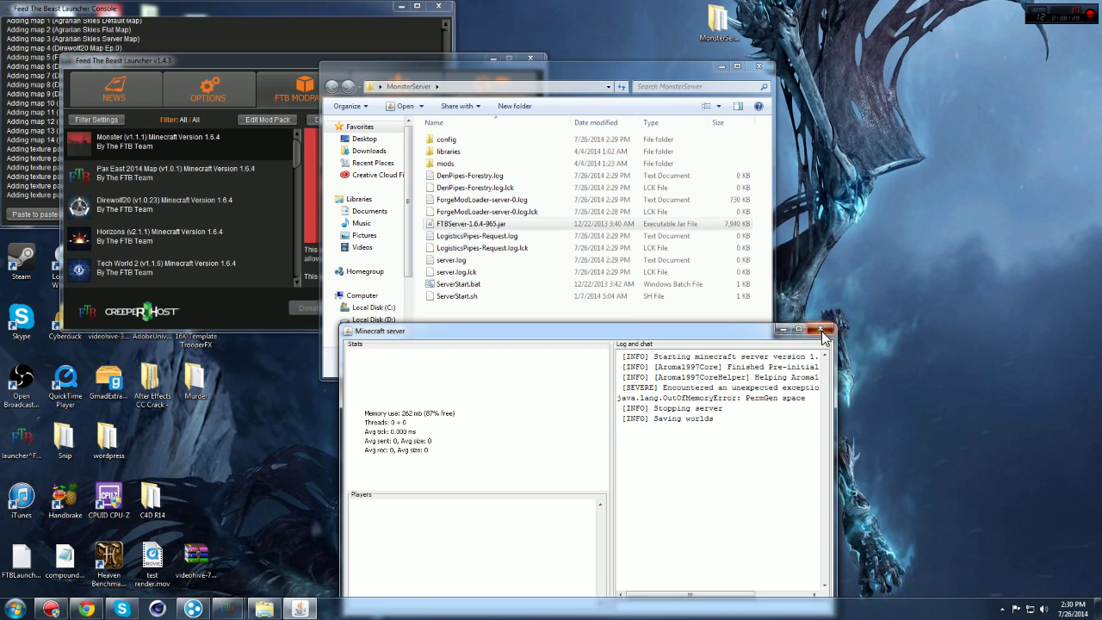
# Step: Open ServerStart.bat in Notepad++, declining the update prompt
pyautogui.click(501, 287)
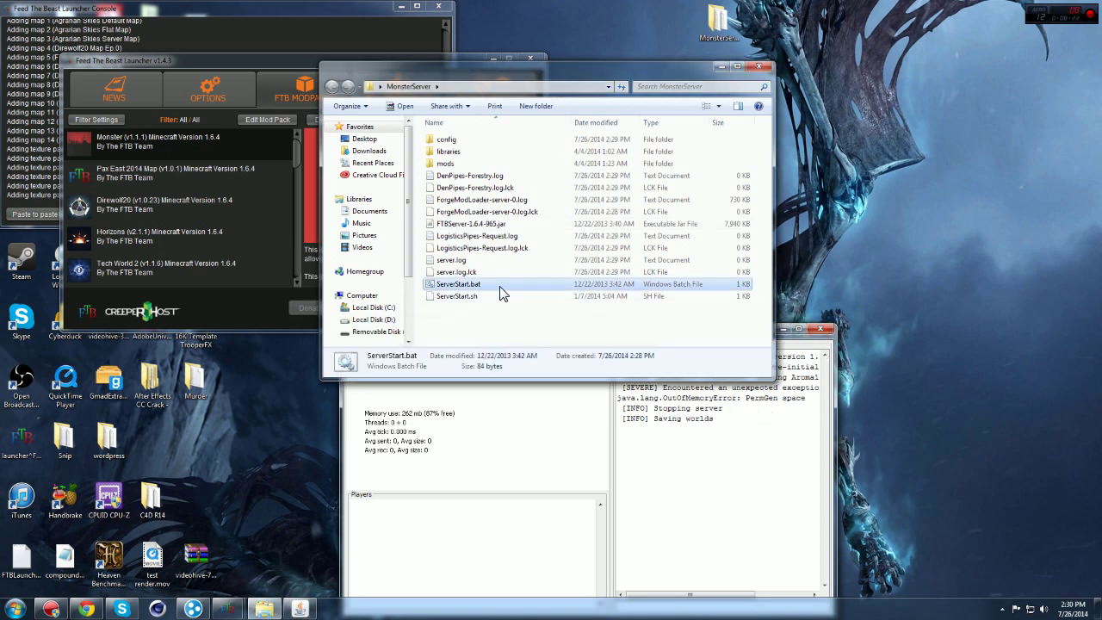
pyautogui.rightClick(500, 291)
pyautogui.click(494, 250)
pyautogui.rightClick(496, 250)
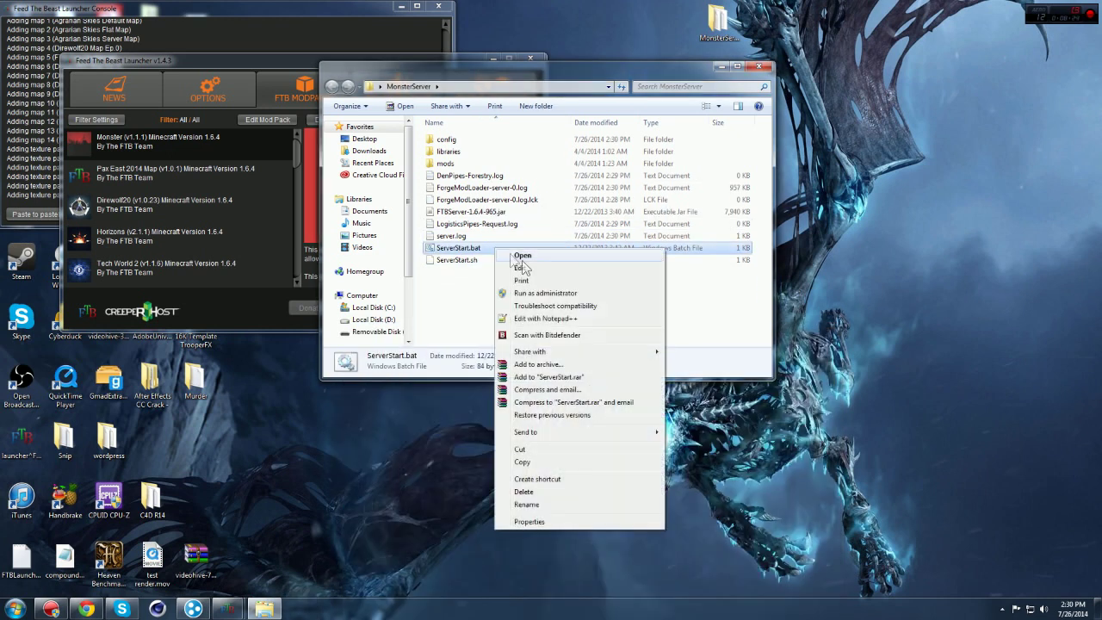
pyautogui.click(569, 318)
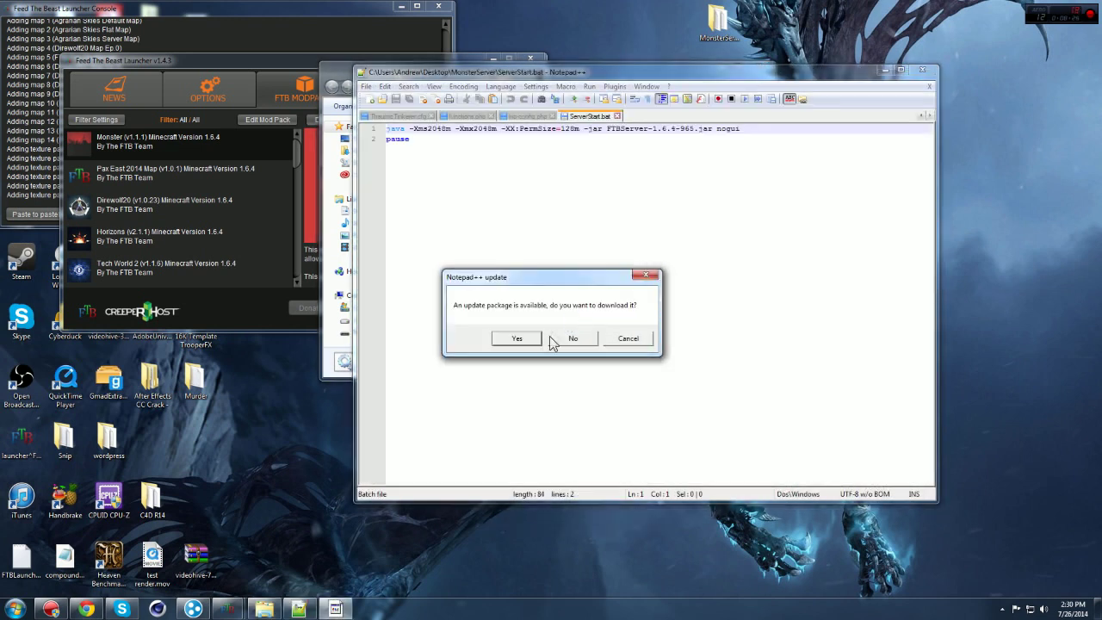
pyautogui.click(583, 339)
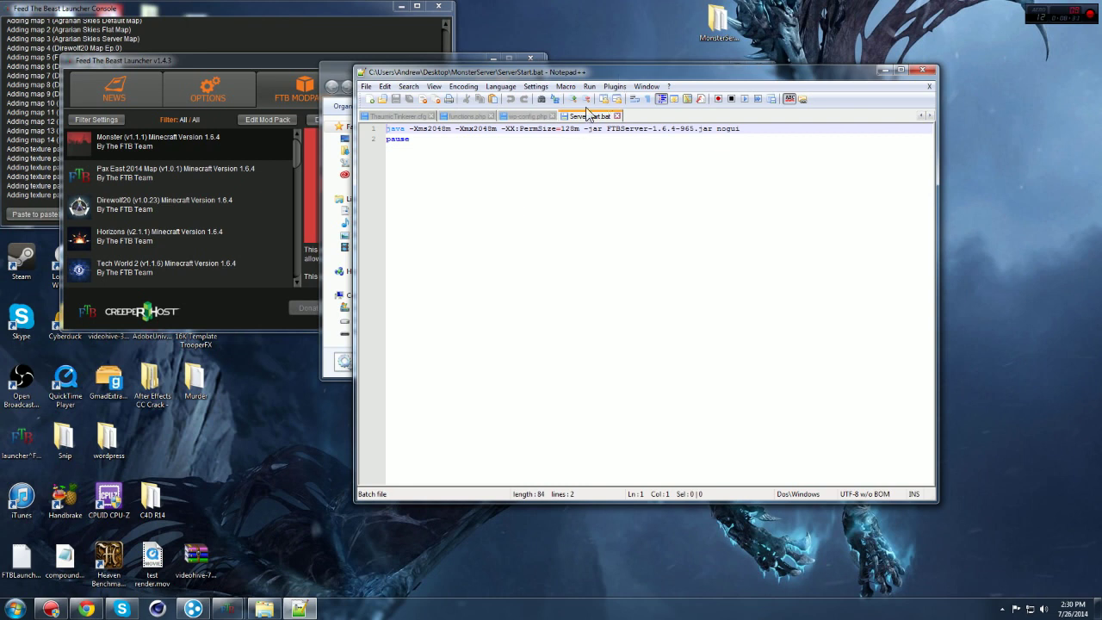
pyautogui.moveTo(606, 67); pyautogui.dragTo(577, 41)
# Step: Replace PermSize 128m with 512m in the java command, then go to a new Chrome tab
pyautogui.moveTo(544, 104); pyautogui.dragTo(534, 104)
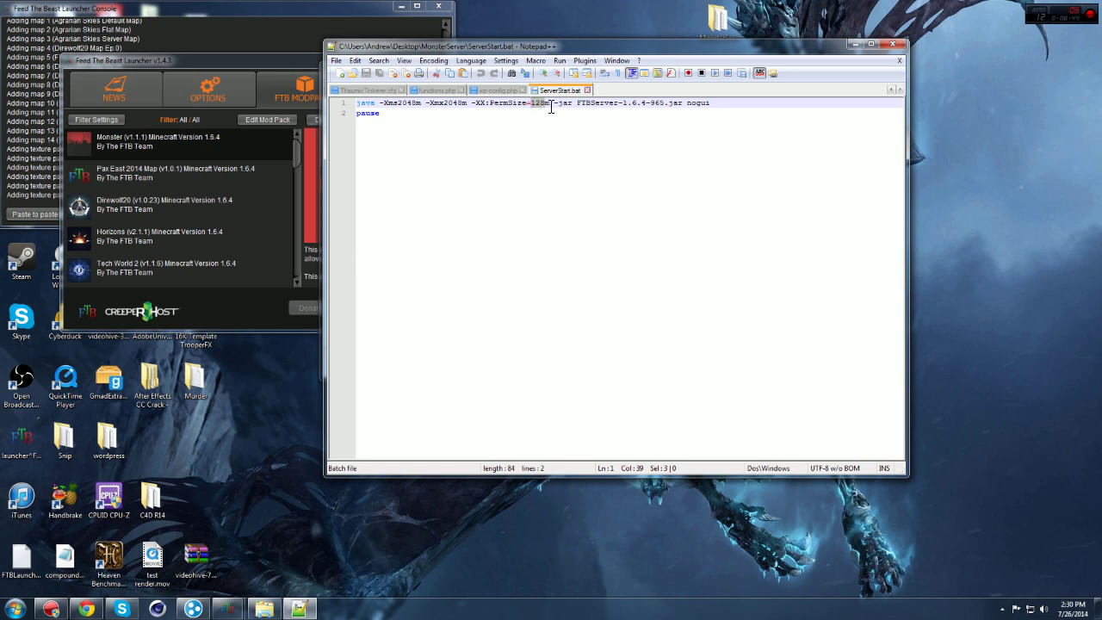
pyautogui.moveTo(571, 48); pyautogui.dragTo(544, 22)
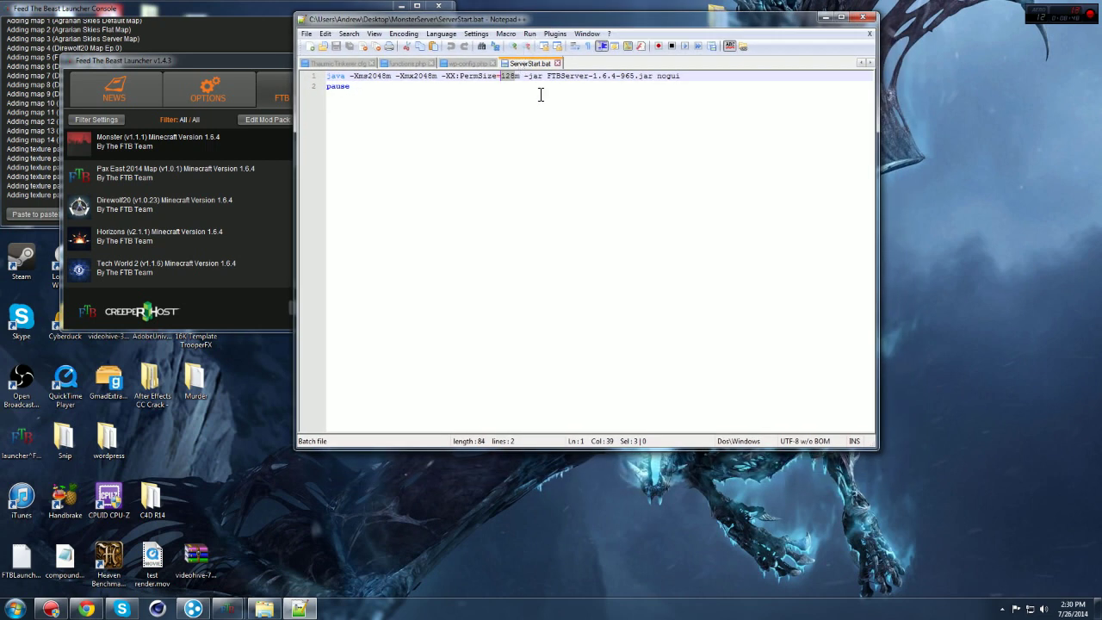
pyautogui.write('512')
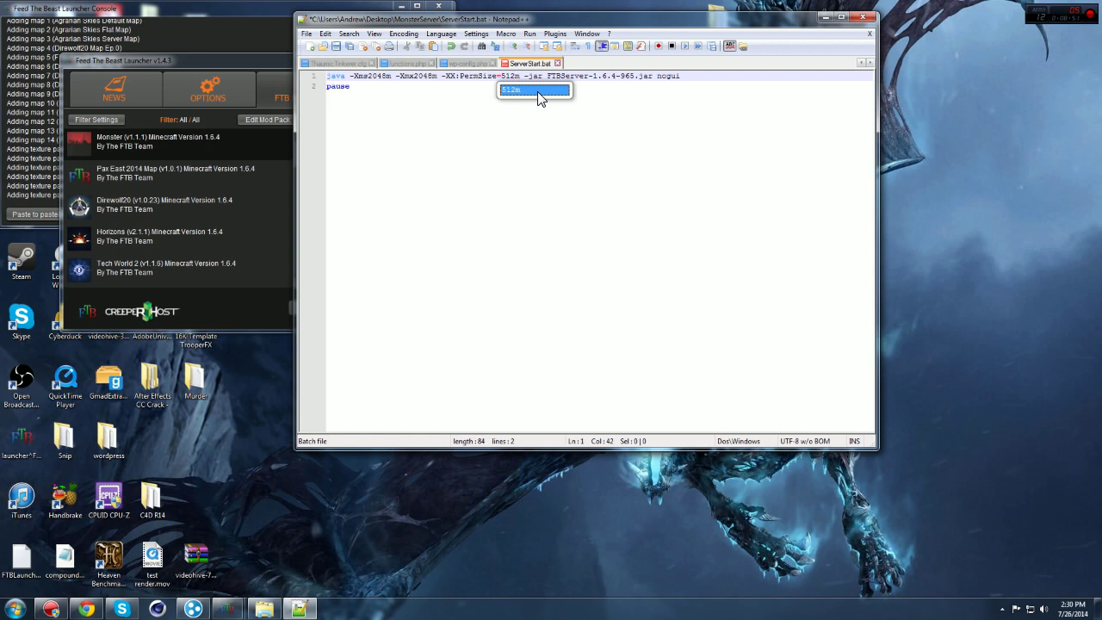
pyautogui.click(503, 136)
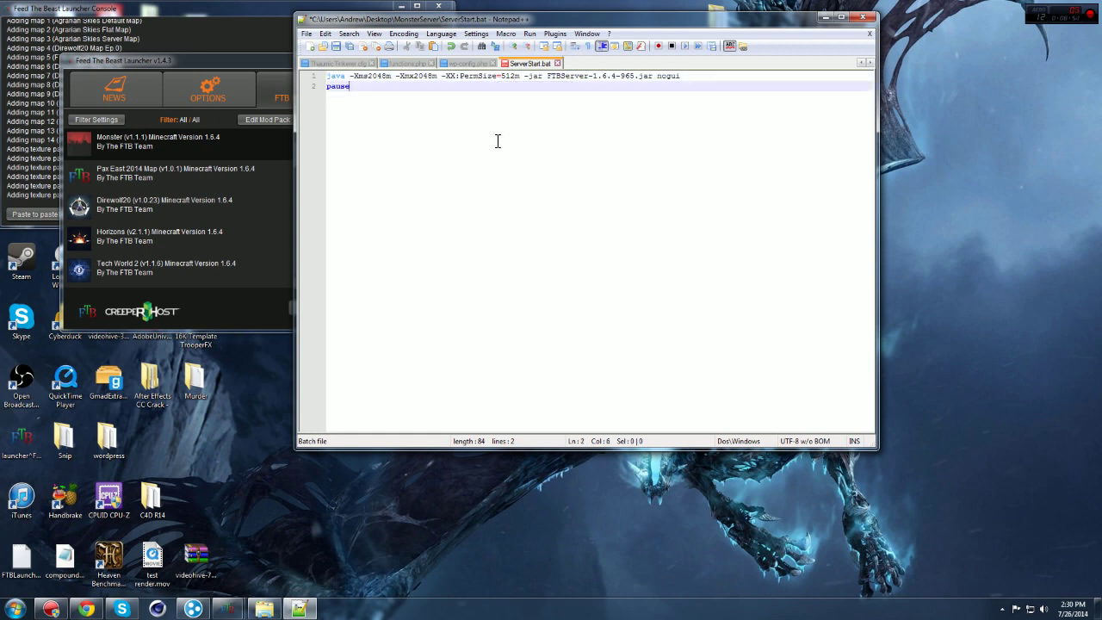
pyautogui.click(391, 77)
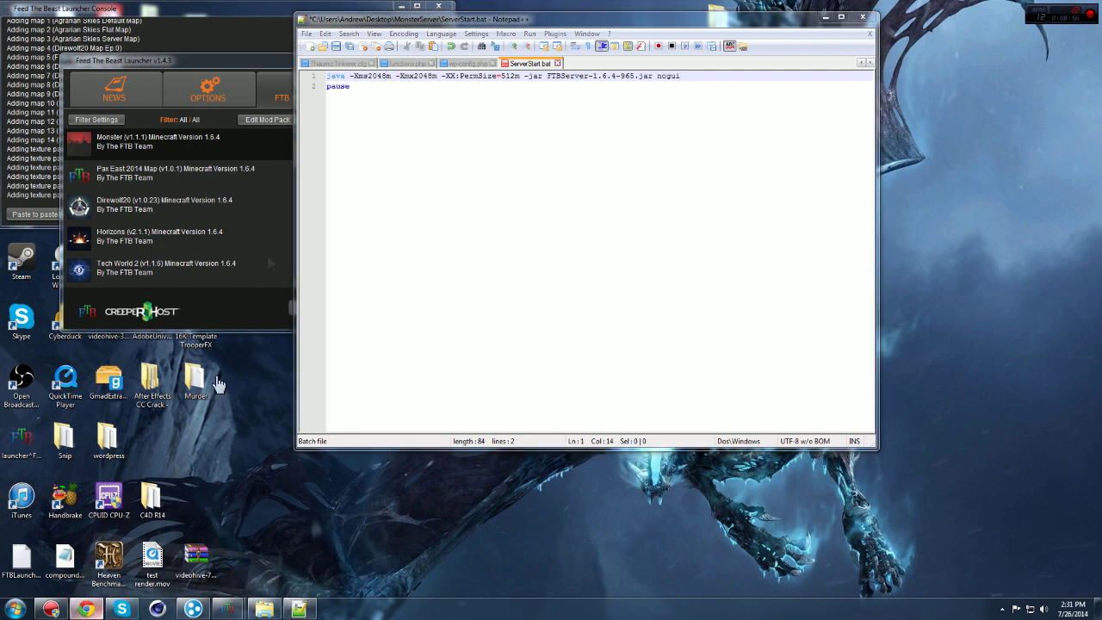
pyautogui.click(86, 609)
pyautogui.click(136, 9)
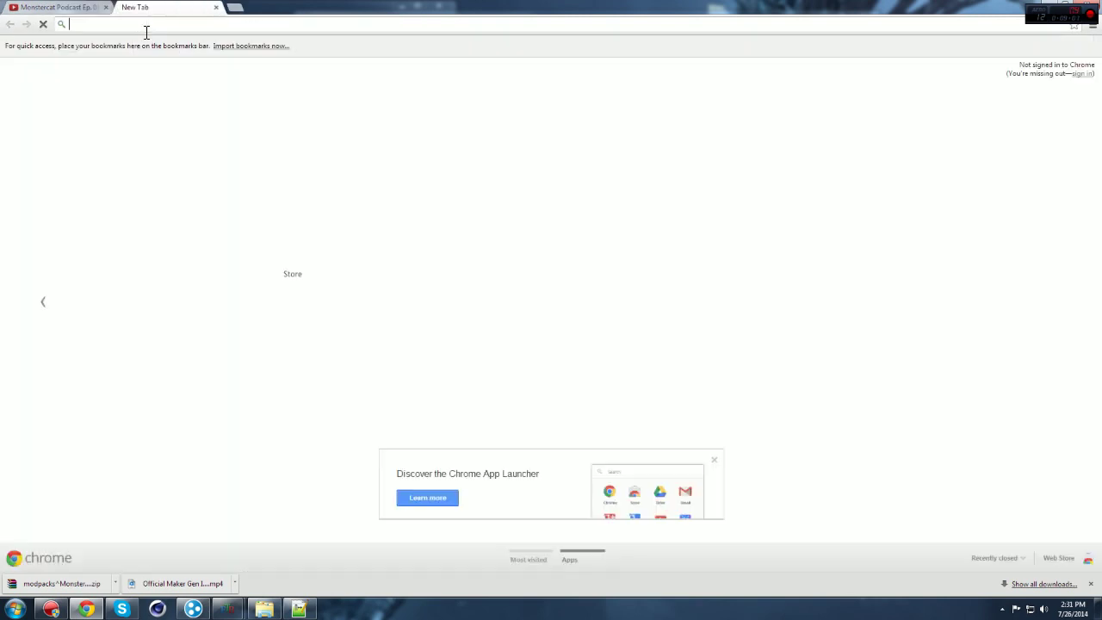
# Step: Search for '4 gigs in mb' from the address bar
pyautogui.write('4')
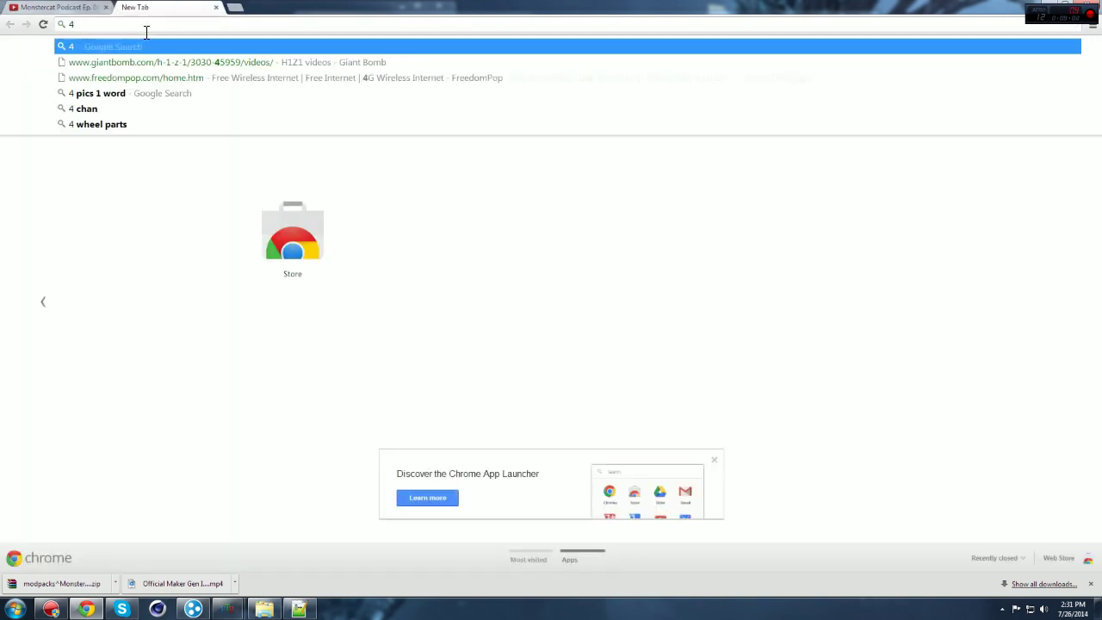
pyautogui.write(' gigs in mb')
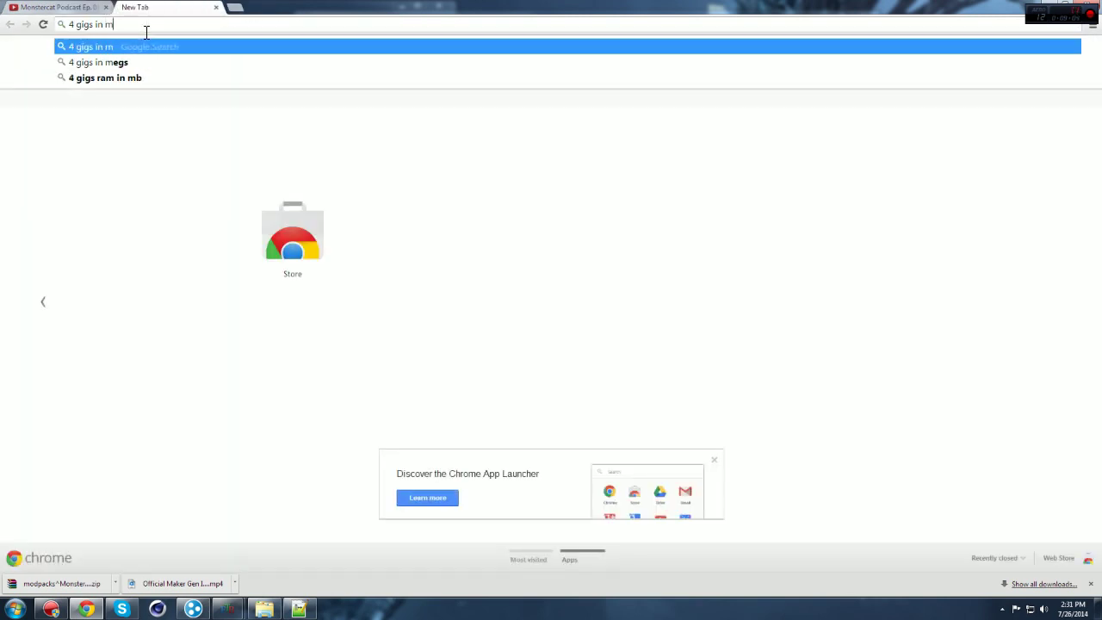
pyautogui.press('Return')
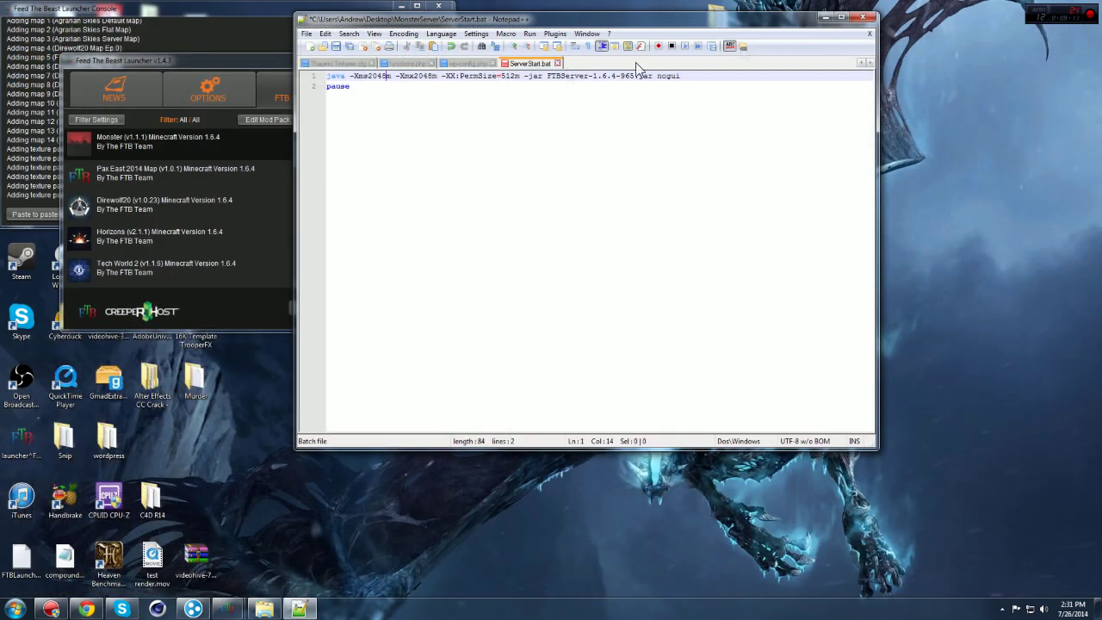
# Step: Change -Xms and -Xmx from 2048m to 4096m in ServerStart.bat, save, and close Notepad++
pyautogui.press('BackSpace')
pyautogui.press('BackSpace')
pyautogui.press('BackSpace')
pyautogui.press('BackSpace')
pyautogui.write('4096')
pyautogui.moveTo(434, 80); pyautogui.dragTo(423, 76)
pyautogui.write('4096')
pyautogui.click(335, 47)
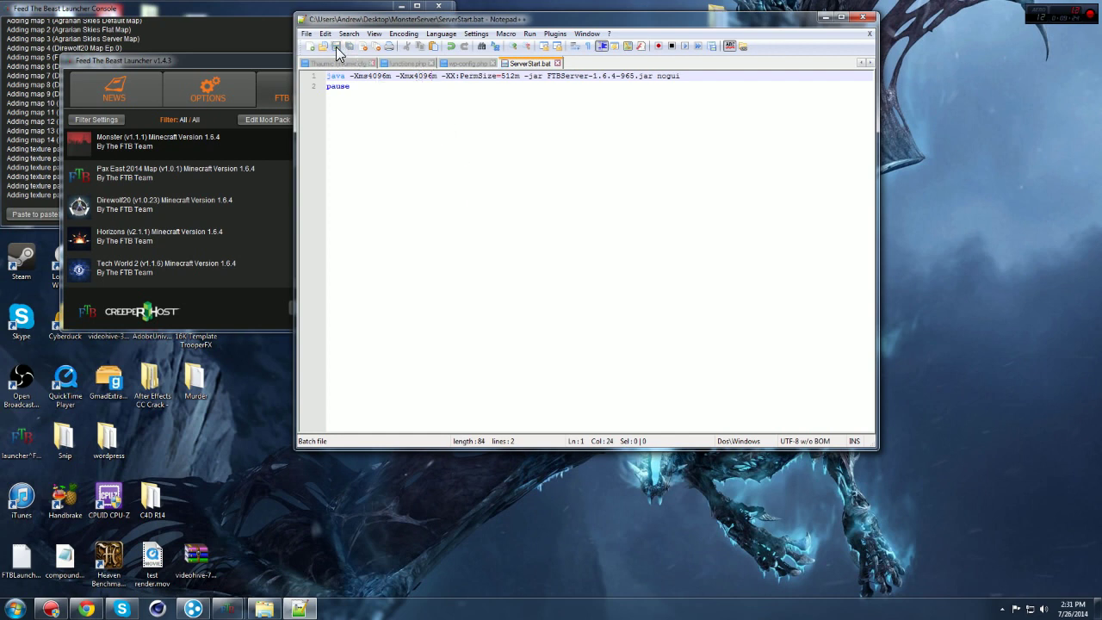
pyautogui.click(870, 19)
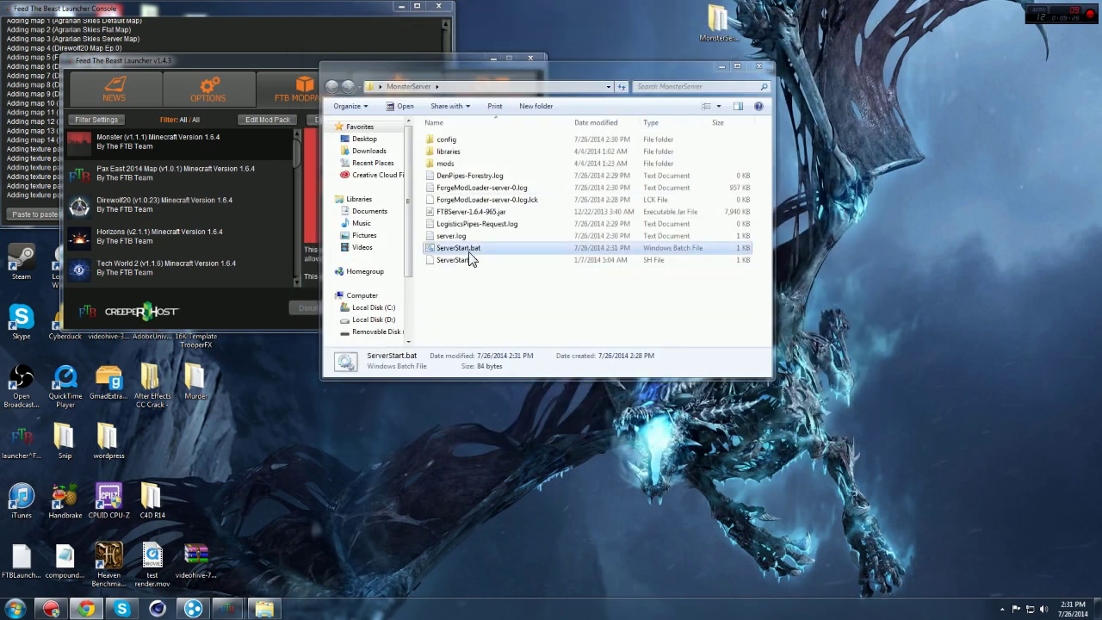
# Step: Run ServerStart.bat until the server loads, then shut it down with 'stop' and close the console
pyautogui.doubleClick(471, 249)
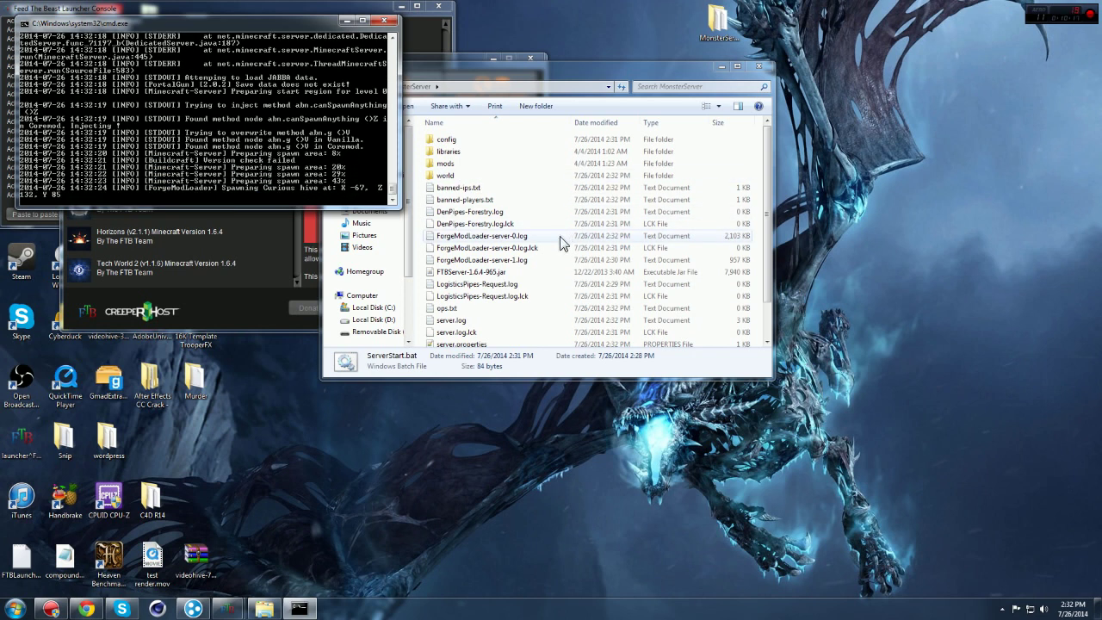
pyautogui.moveTo(769, 222); pyautogui.dragTo(799, 300)
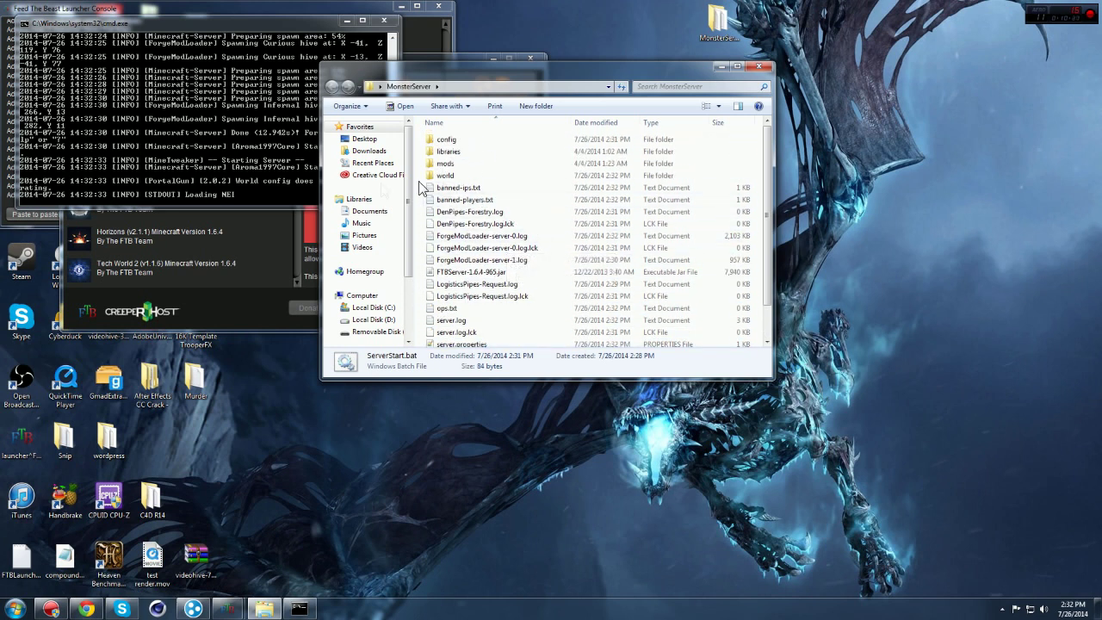
pyautogui.click(251, 194)
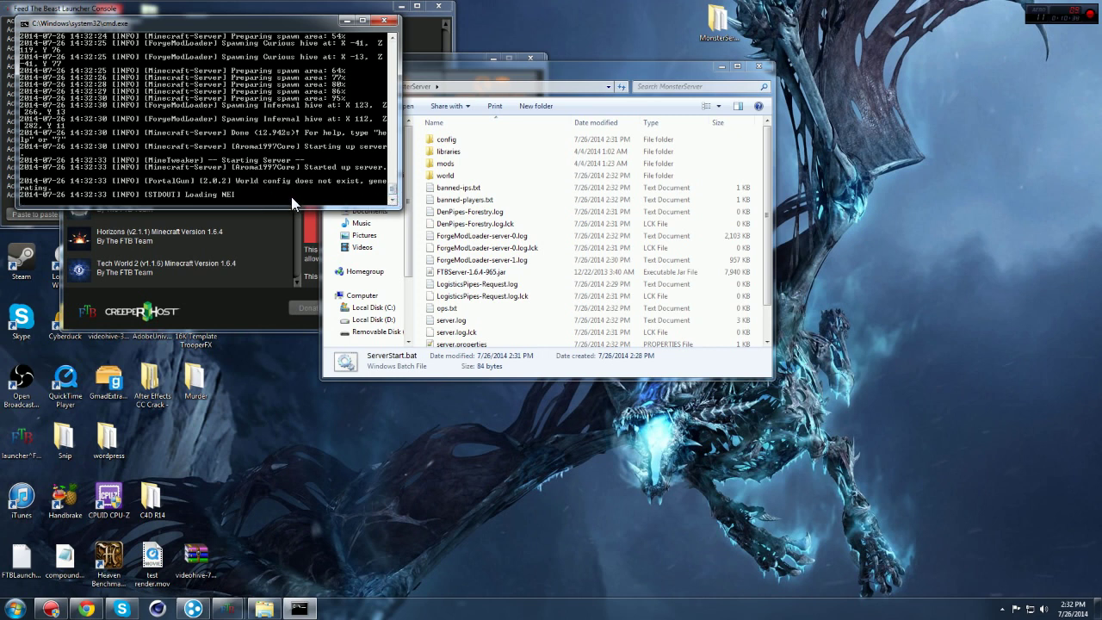
pyautogui.write('stop')
pyautogui.press('Return')
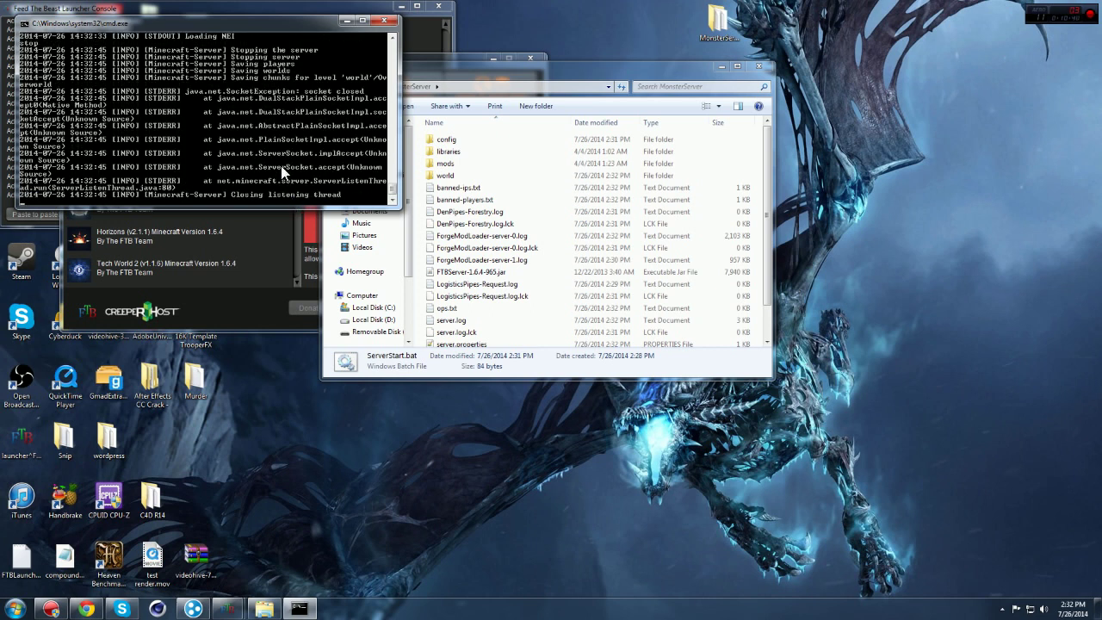
pyautogui.click(385, 21)
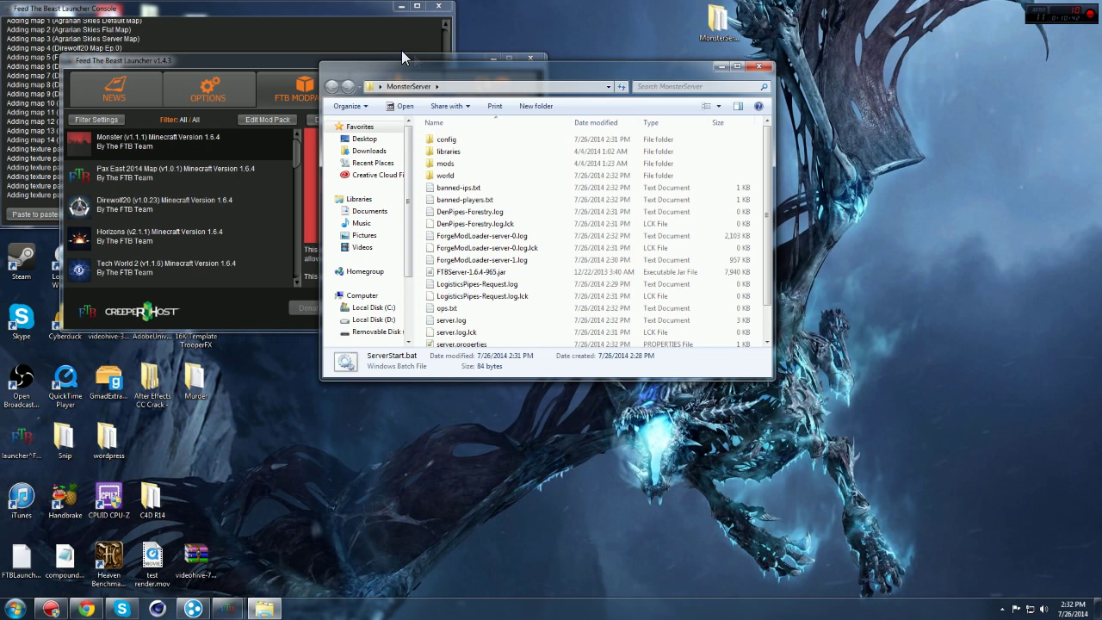
# Step: Open server.properties in Notepad++ from the MonsterServer folder
pyautogui.moveTo(434, 67); pyautogui.dragTo(427, 50)
pyautogui.scroll(-1, 486, 267)
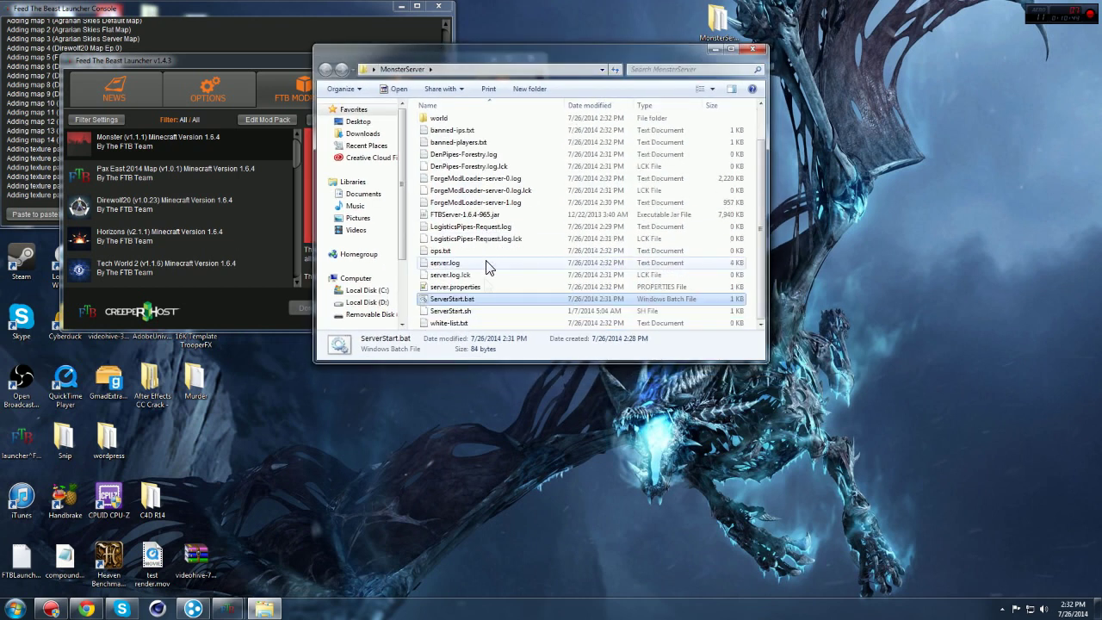
pyautogui.click(474, 288)
pyautogui.rightClick(472, 292)
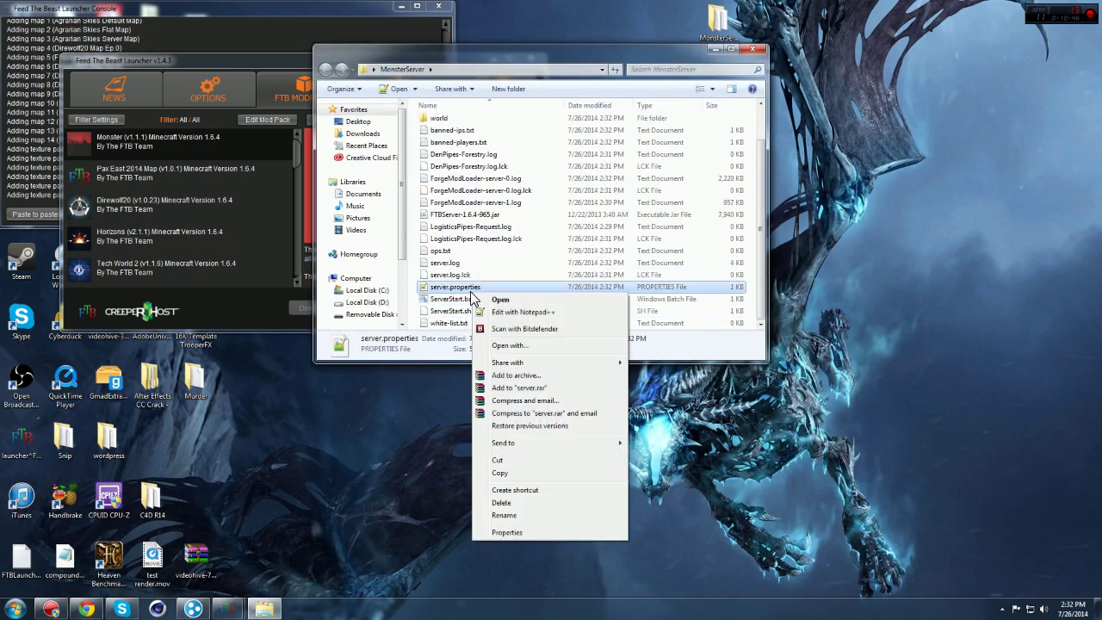
pyautogui.click(498, 312)
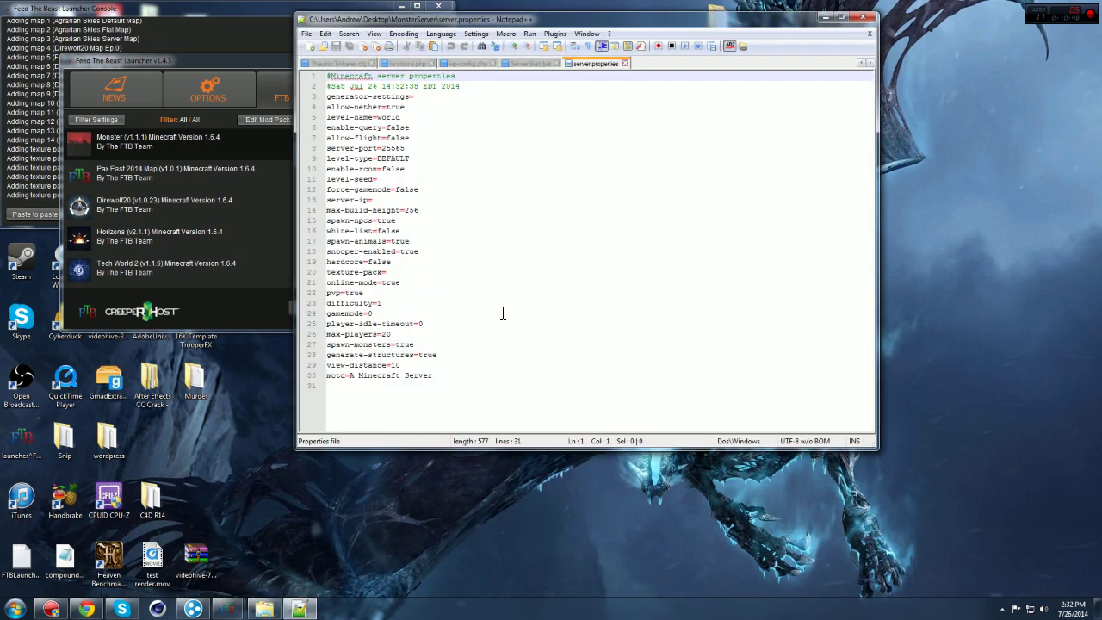
# Step: Copy the Hamachi IPv4 address and place the cursor after server-ip= in server.properties
pyautogui.moveTo(541, 19); pyautogui.dragTo(386, 21)
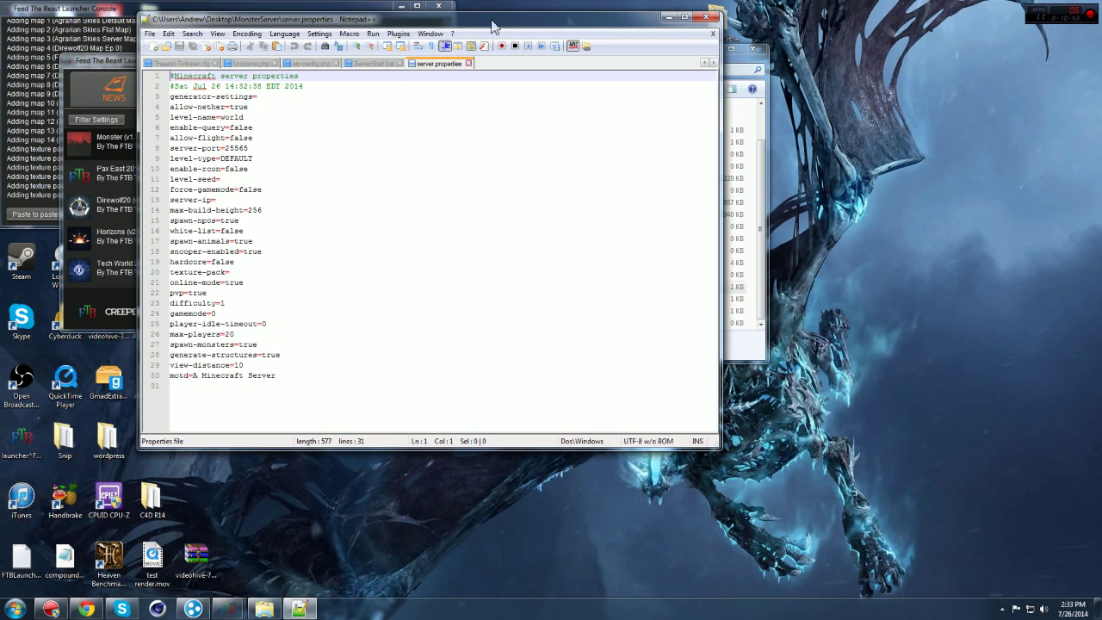
pyautogui.click(193, 609)
pyautogui.moveTo(1014, 281); pyautogui.dragTo(565, 126)
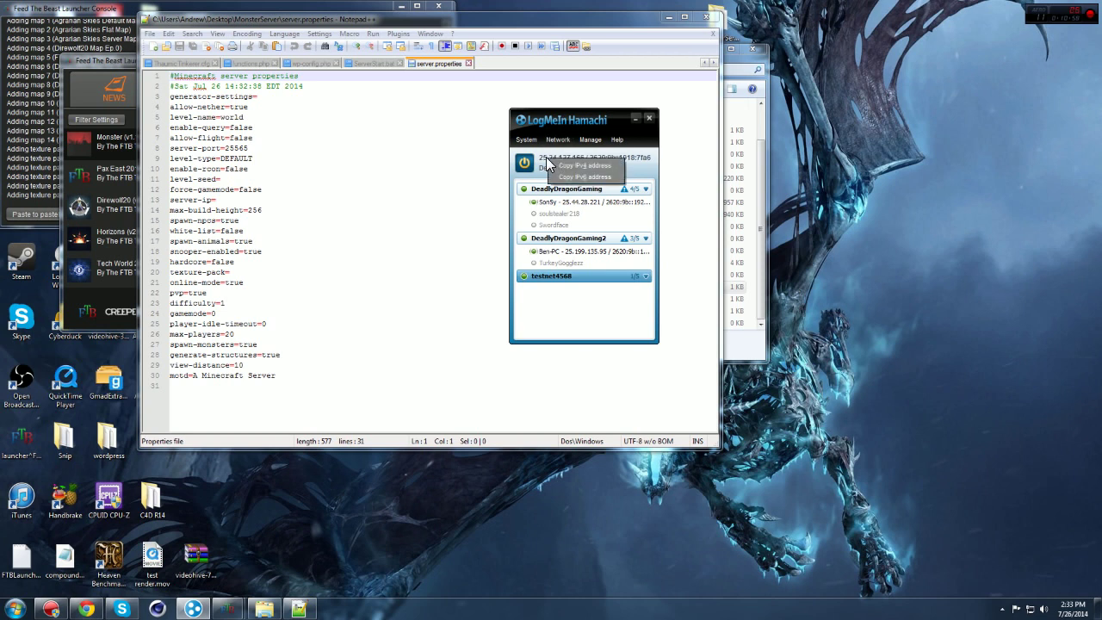
pyautogui.moveTo(585, 120); pyautogui.dragTo(993, 120)
pyautogui.click(1044, 118)
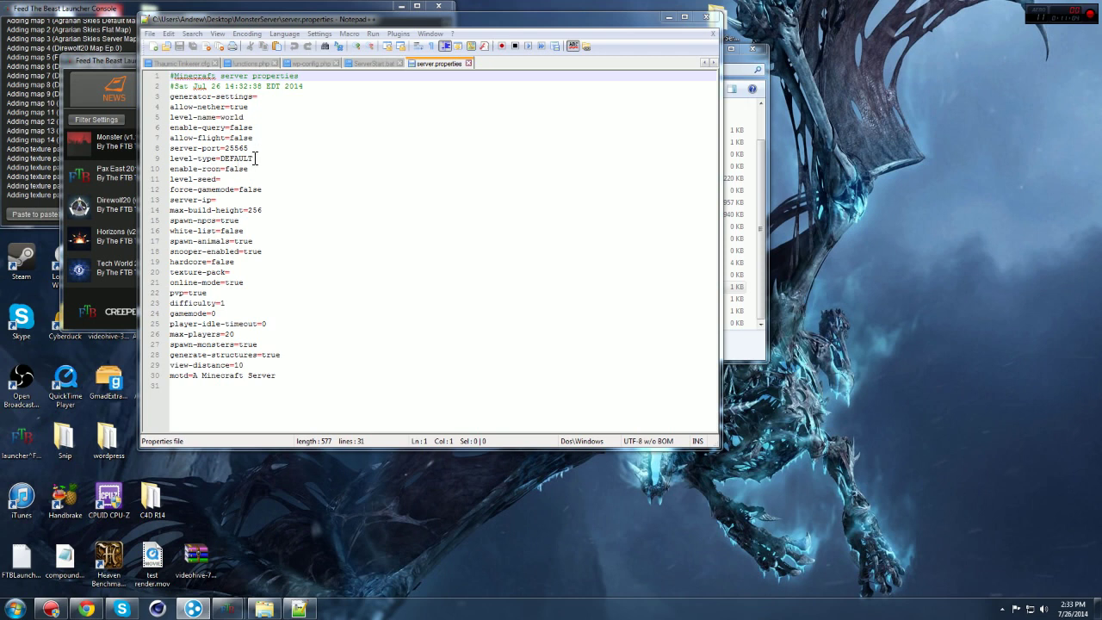
pyautogui.click(217, 202)
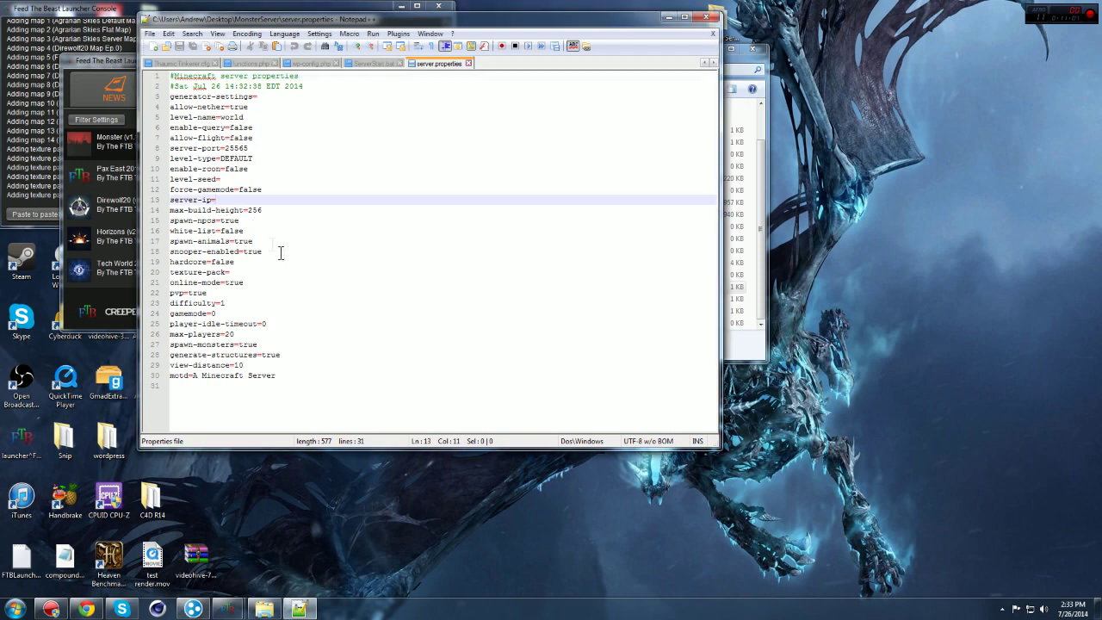
# Step: Paste the Hamachi IP into server-ip and change white-list to true
pyautogui.write('25.24.127.166')
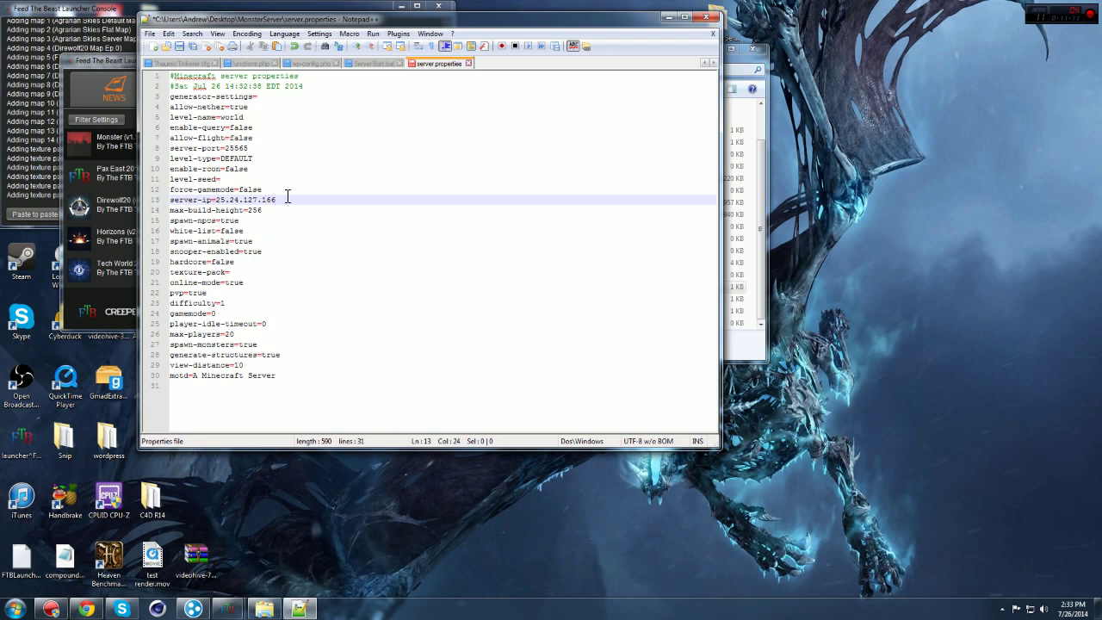
pyautogui.moveTo(245, 231); pyautogui.dragTo(220, 231)
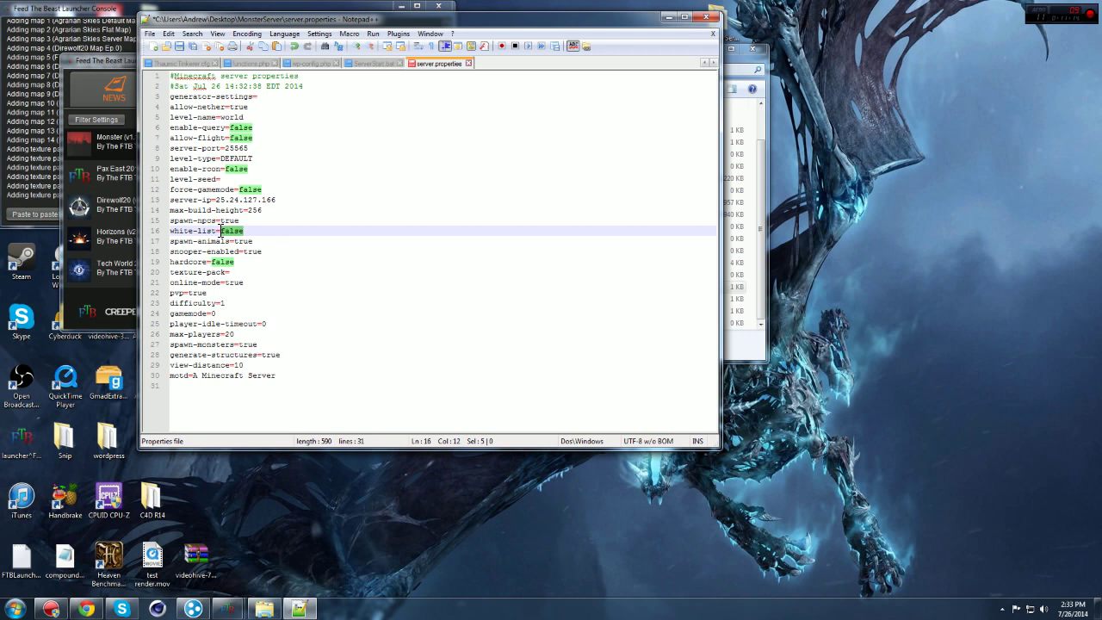
pyautogui.write('true')
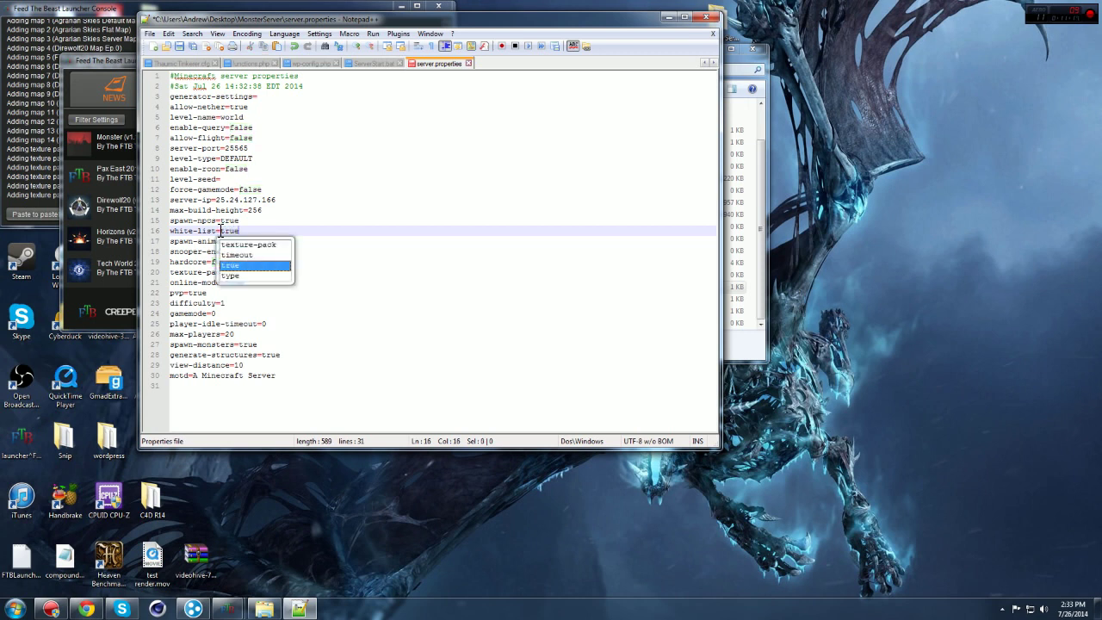
pyautogui.click(341, 392)
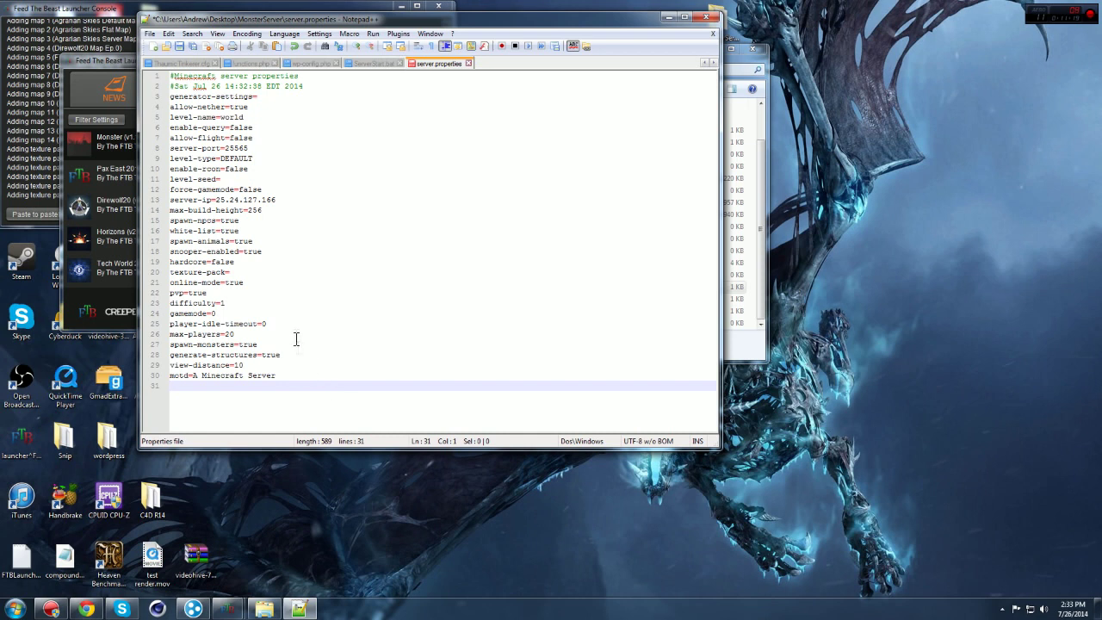
pyautogui.click(221, 263)
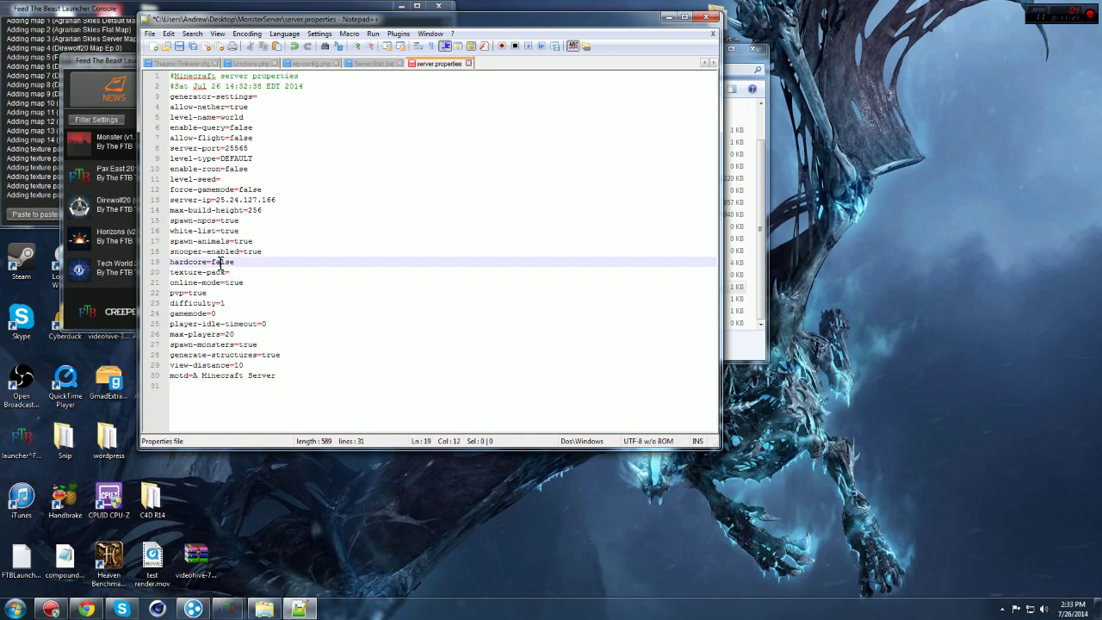
pyautogui.click(193, 305)
pyautogui.click(205, 314)
# Step: Set max-players to 5 and the motd to 'this is a test server'
pyautogui.moveTo(235, 335); pyautogui.dragTo(225, 335)
pyautogui.write('5')
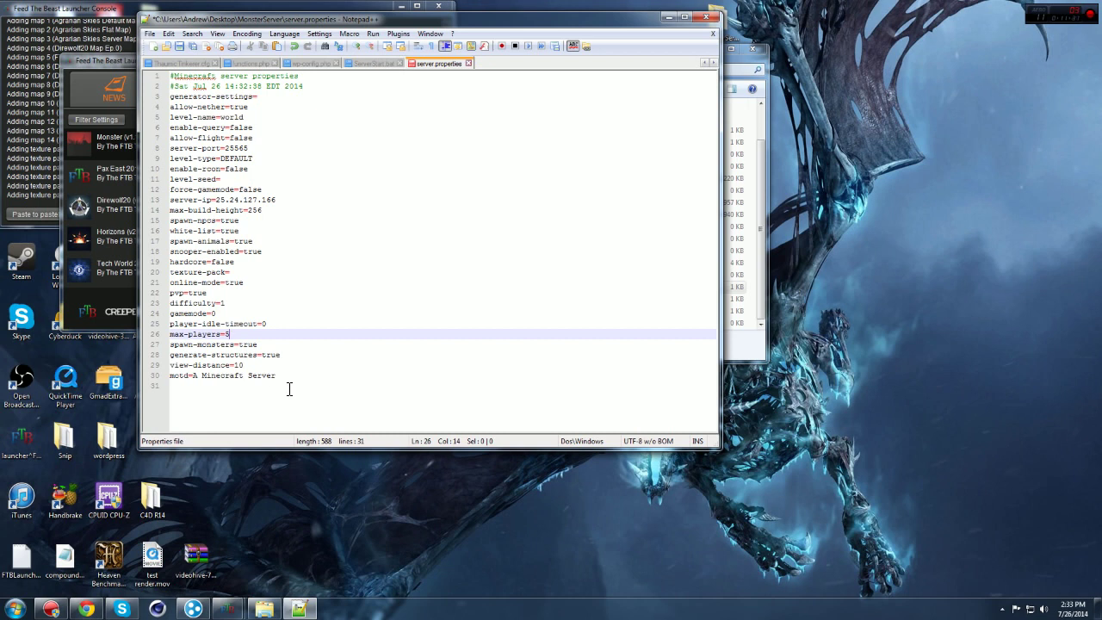
pyautogui.moveTo(277, 379); pyautogui.dragTo(195, 378)
pyautogui.write('T')
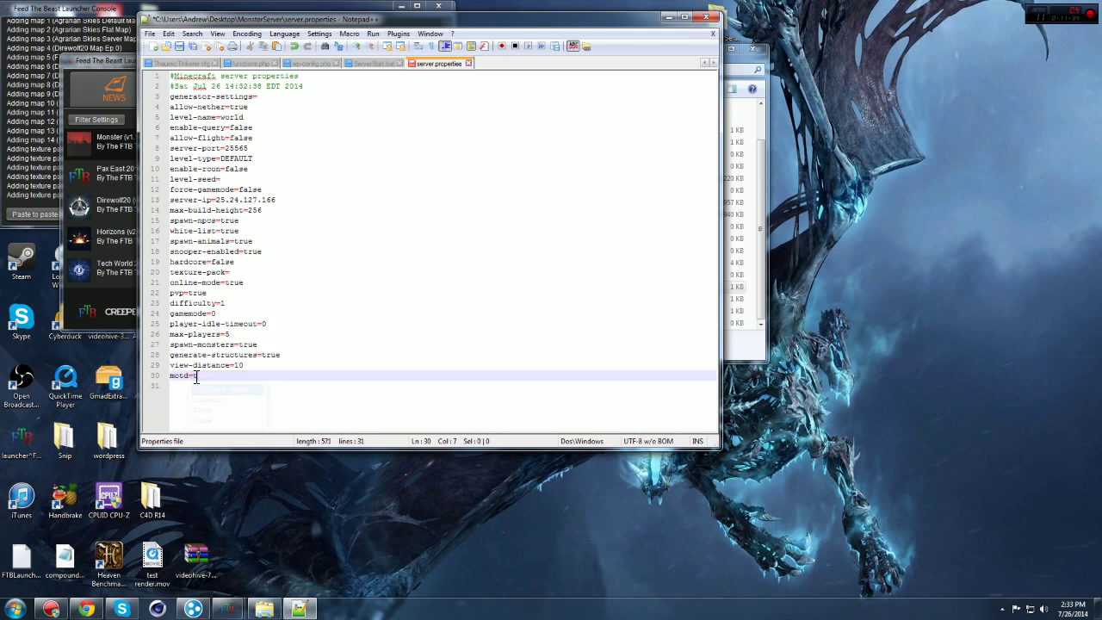
pyautogui.write('his is a test server')
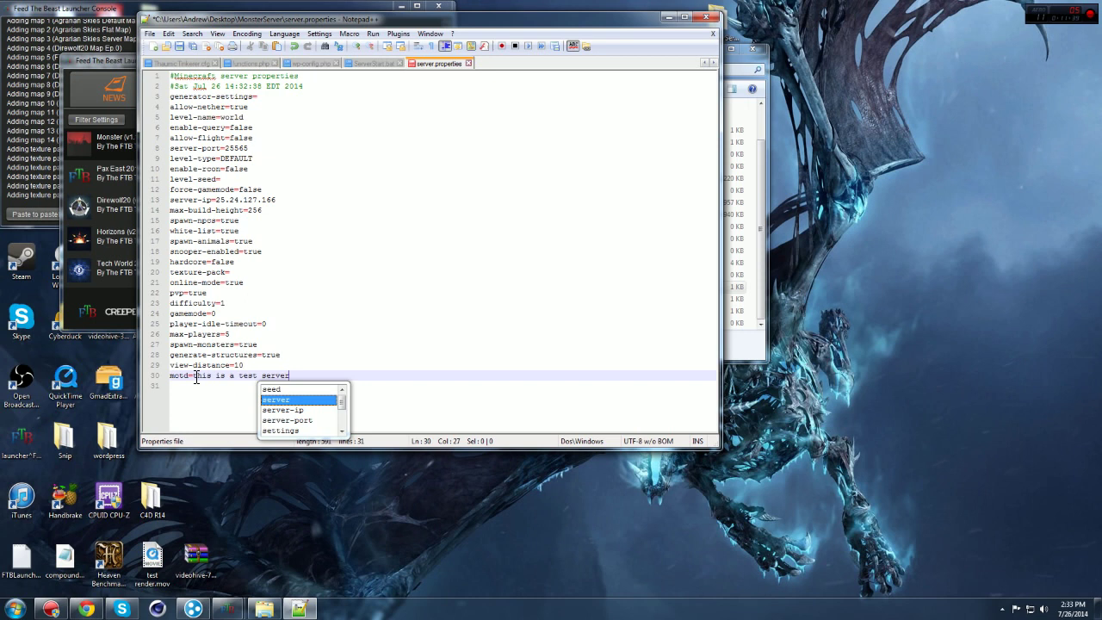
pyautogui.press('Escape')
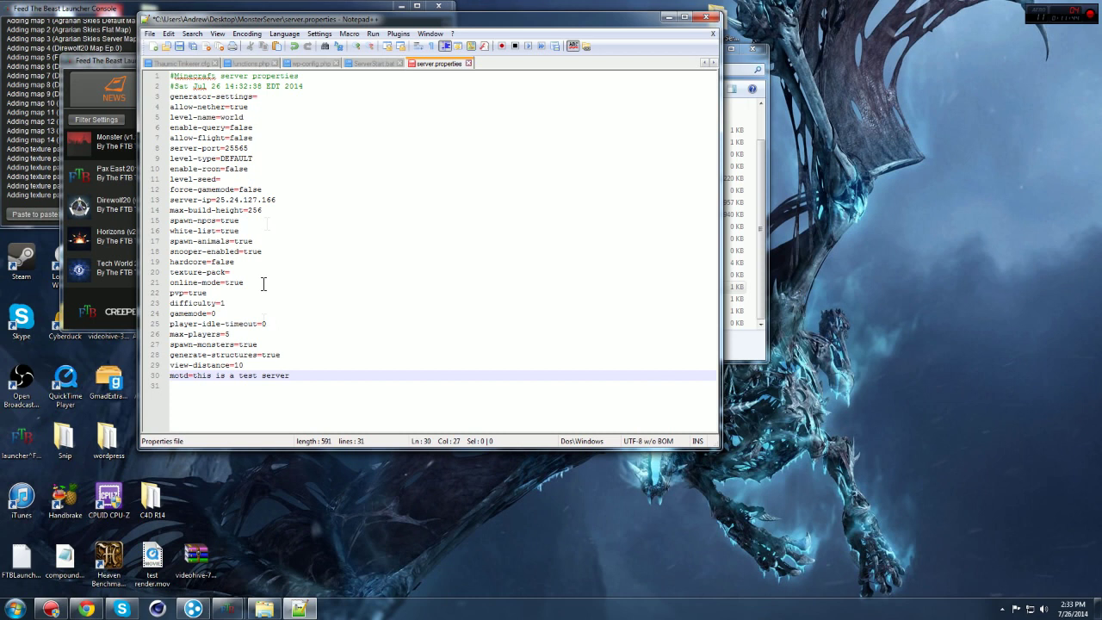
# Step: Rename the world to 'test world' in level-name
pyautogui.moveTo(245, 117); pyautogui.dragTo(225, 127)
pyautogui.write('test world')
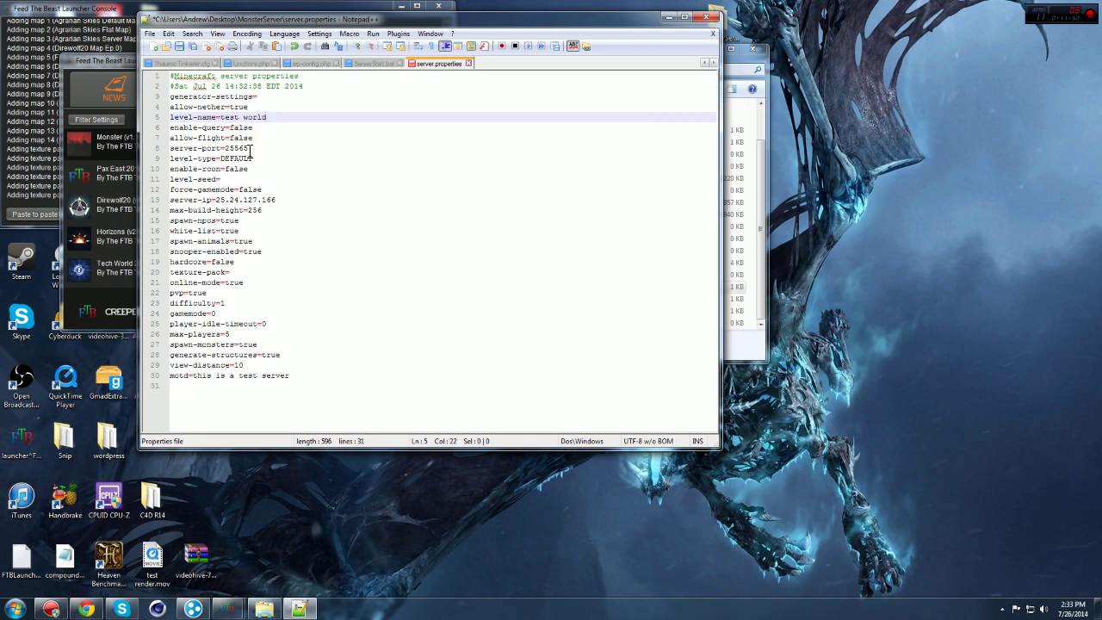
pyautogui.moveTo(253, 158)
pyautogui.mouseDown()
pyautogui.moveTo(222, 164)
pyautogui.moveTo(255, 167)
pyautogui.mouseUp()
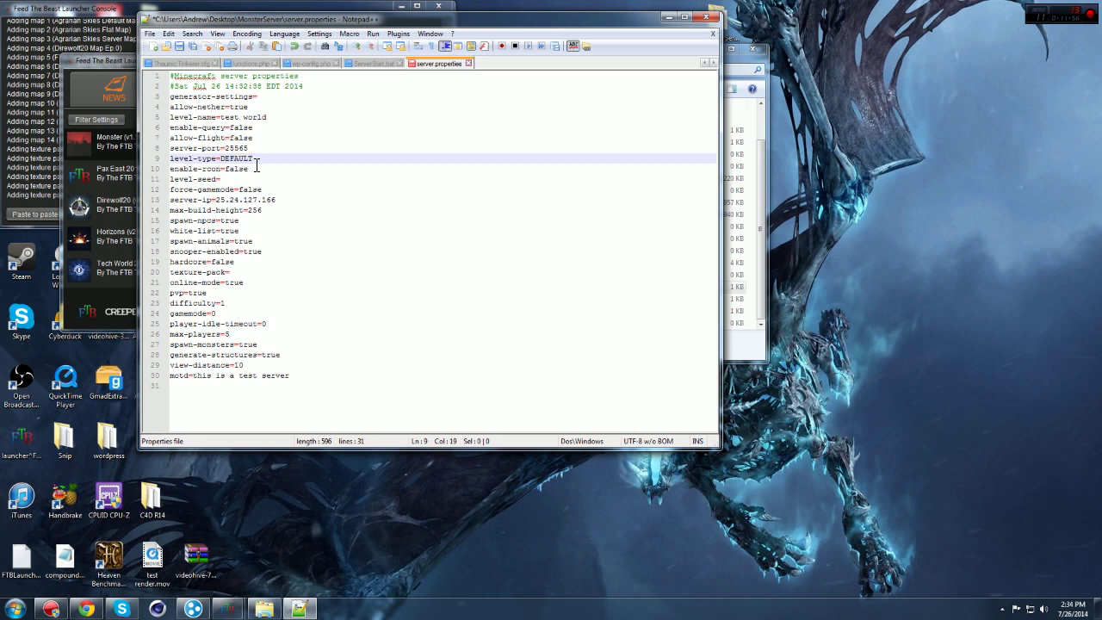
pyautogui.click(222, 181)
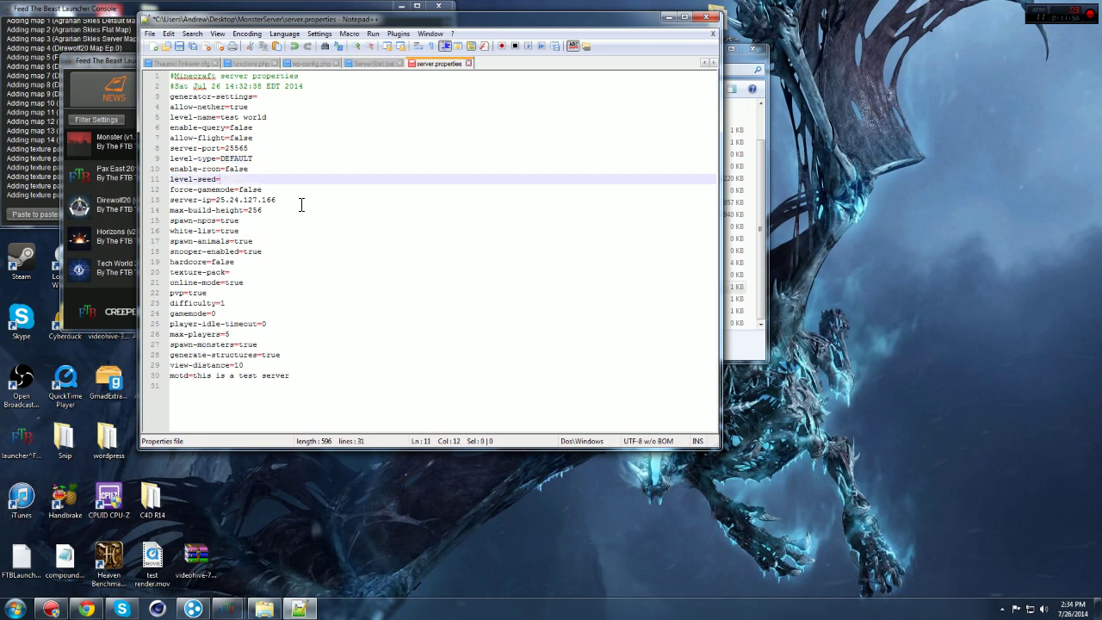
pyautogui.write('0123456789')
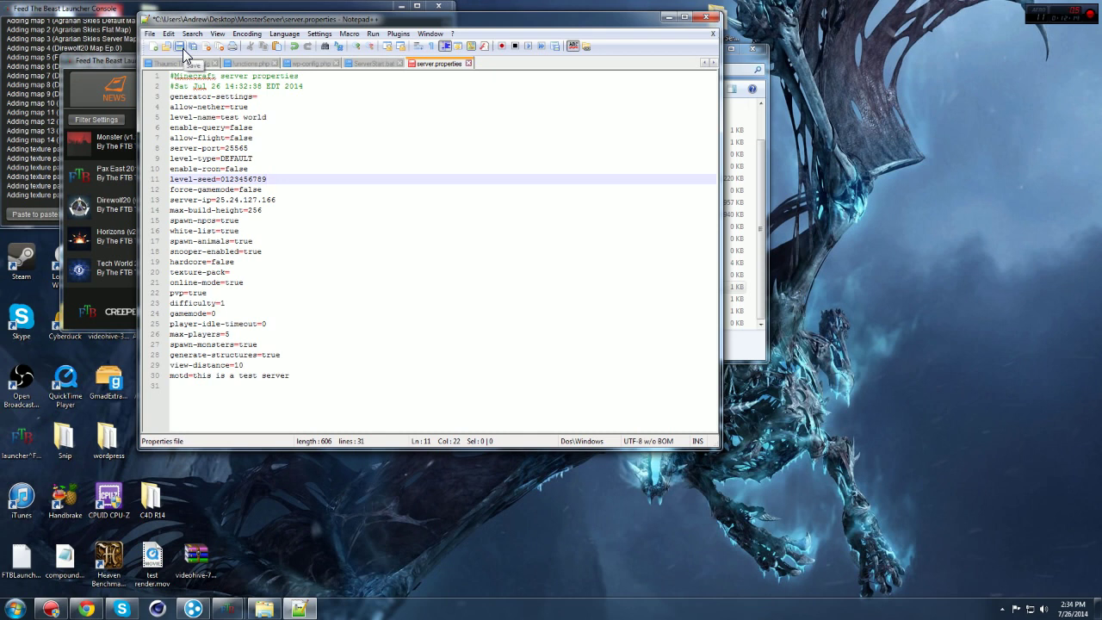
pyautogui.click(183, 54)
pyautogui.click(706, 17)
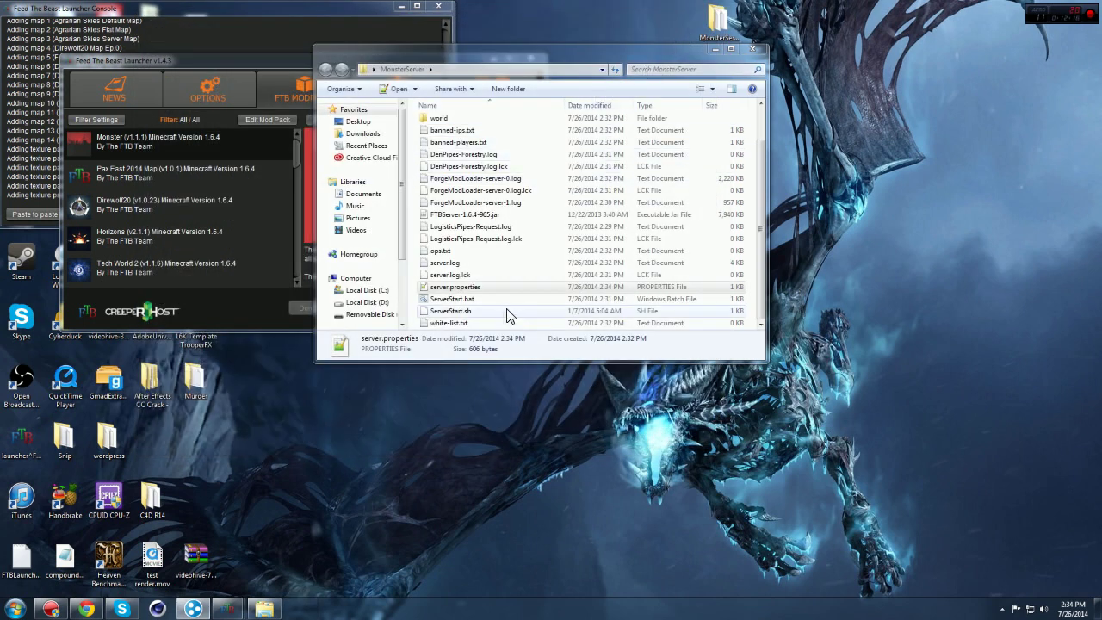
# Step: Open white-list.txt to confirm the player is listed, then close it, saving changes
pyautogui.doubleClick(495, 322)
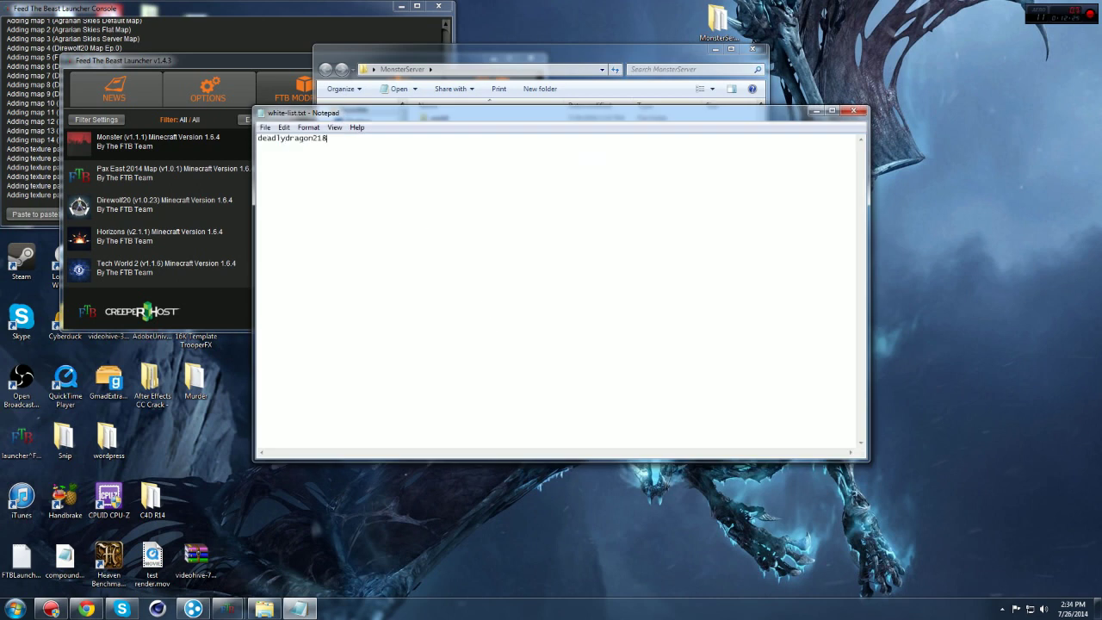
pyautogui.click(859, 111)
pyautogui.click(513, 313)
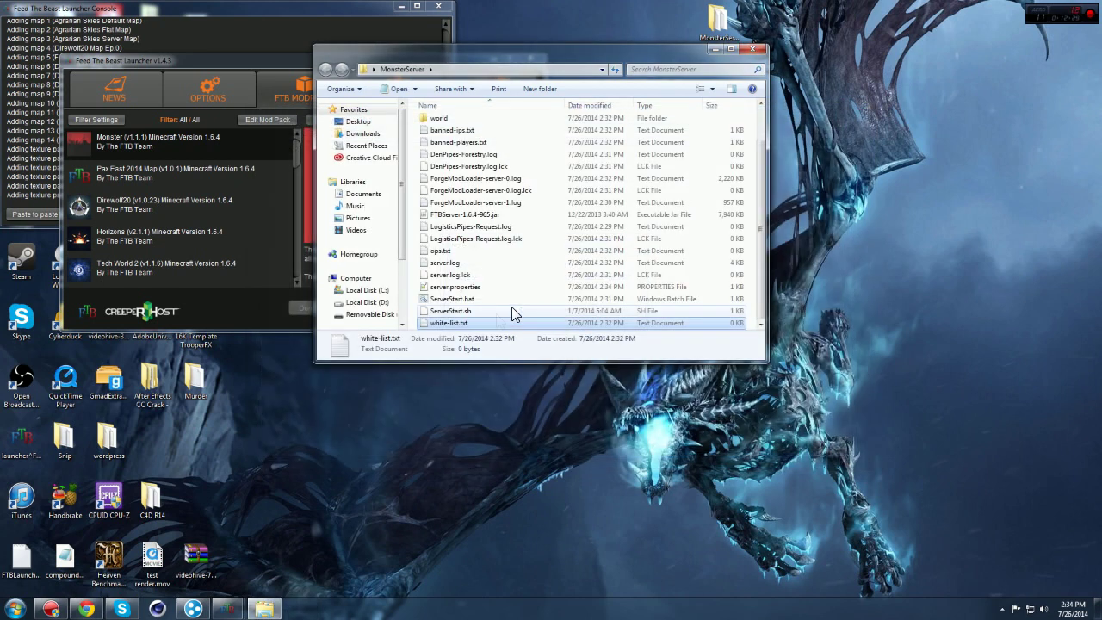
# Step: Check the player's operator entry in ops.txt and close it
pyautogui.doubleClick(450, 252)
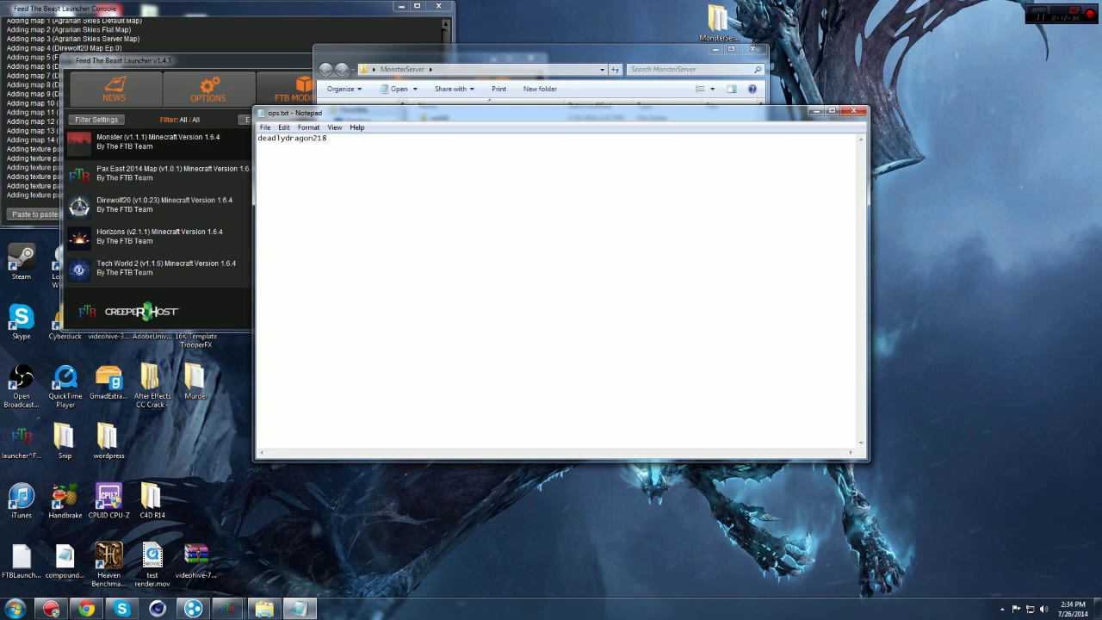
pyautogui.click(855, 112)
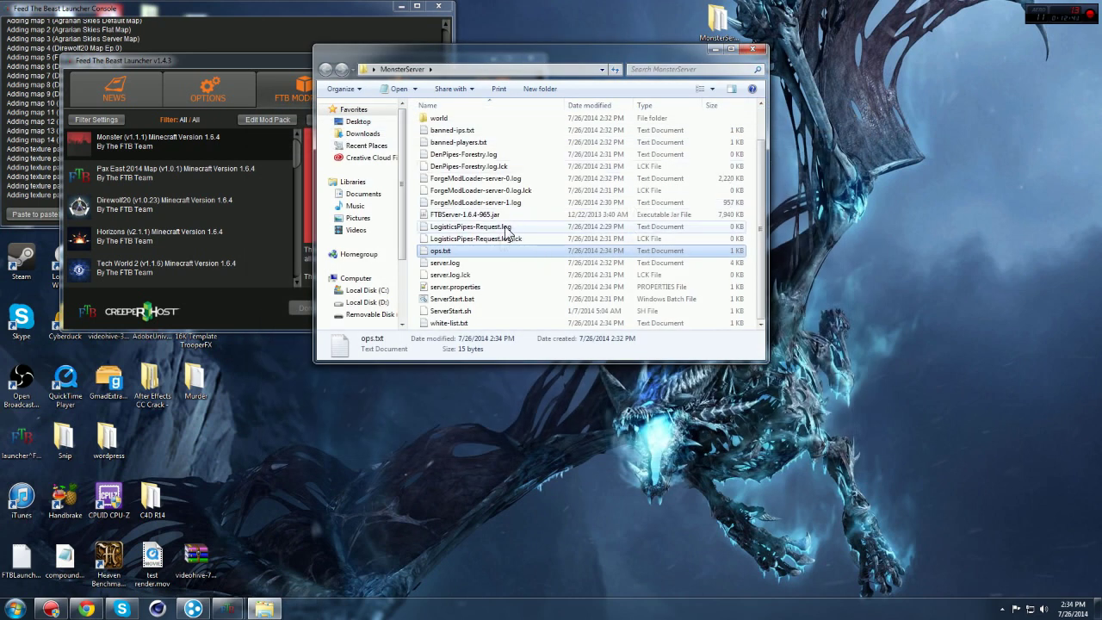
pyautogui.rightClick(438, 118)
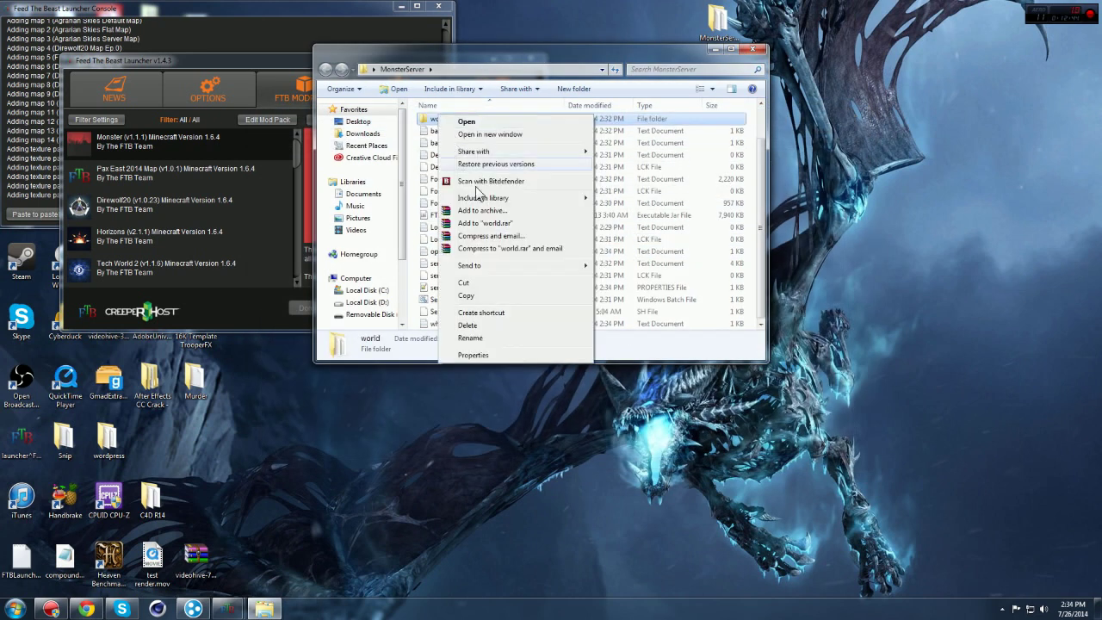
# Step: Delete the world folder from MonsterServer
pyautogui.click(469, 325)
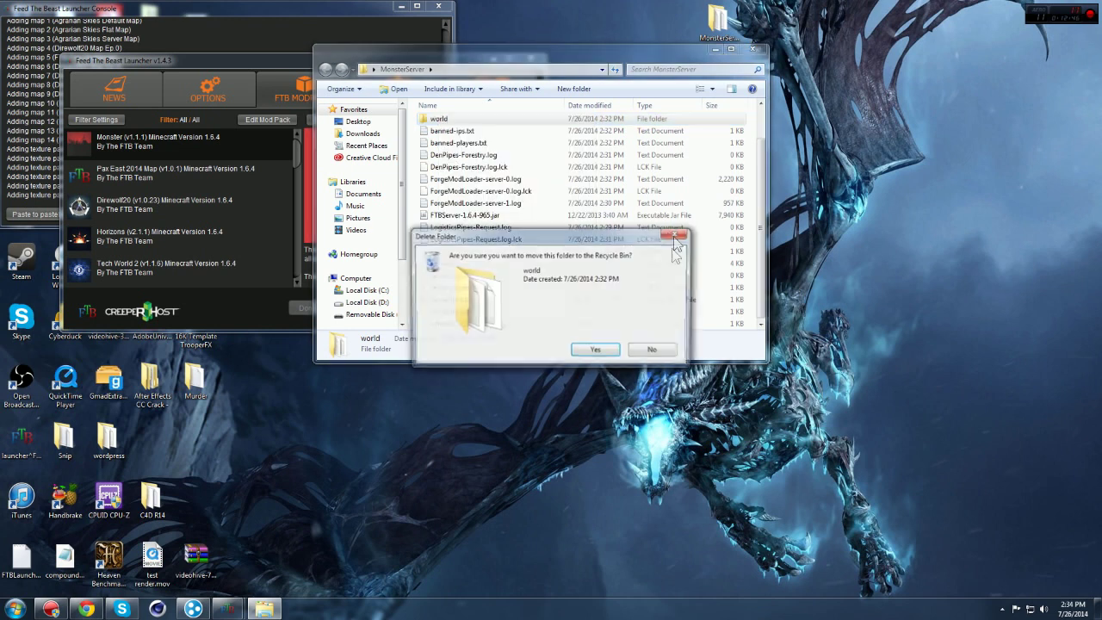
pyautogui.click(594, 352)
pyautogui.moveTo(25, 4); pyautogui.dragTo(39, 43)
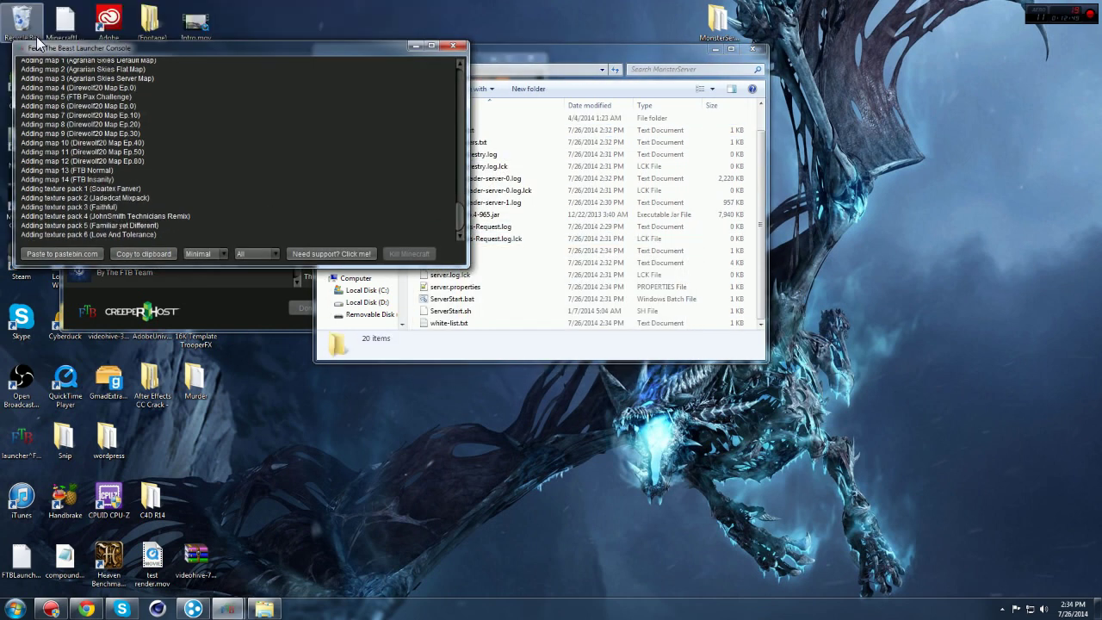
# Step: Empty the Recycle Bin so the world folder is permanently removed
pyautogui.rightClick(39, 31)
pyautogui.click(62, 54)
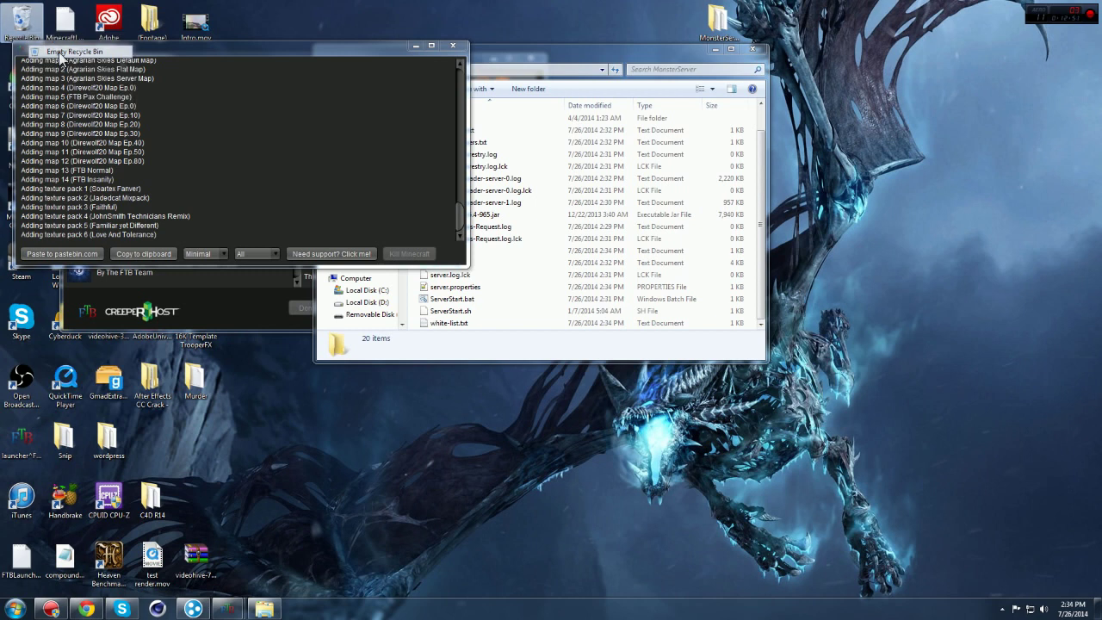
pyautogui.click(595, 353)
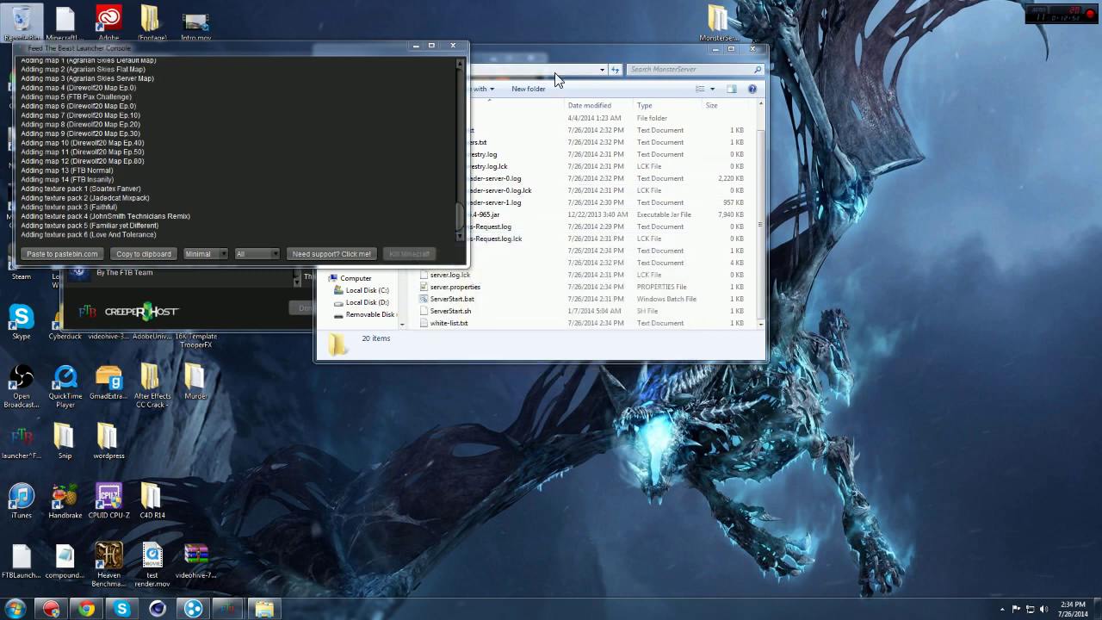
pyautogui.click(567, 55)
pyautogui.scroll(1, 527, 222)
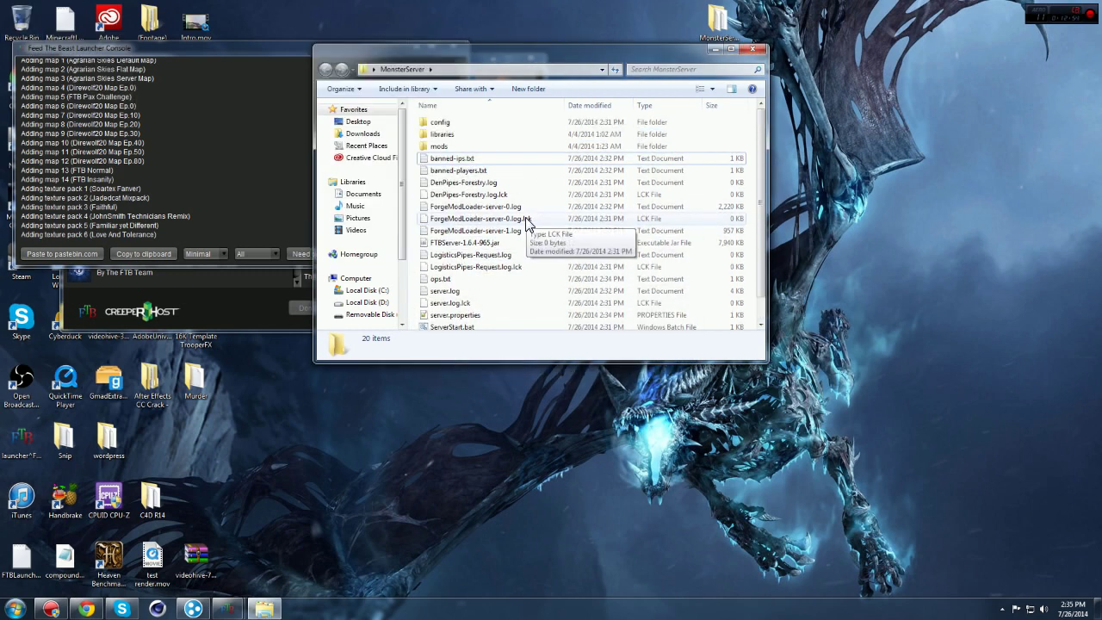
# Step: Open the config folder and scroll through its 206 mod .cfg files
pyautogui.doubleClick(435, 122)
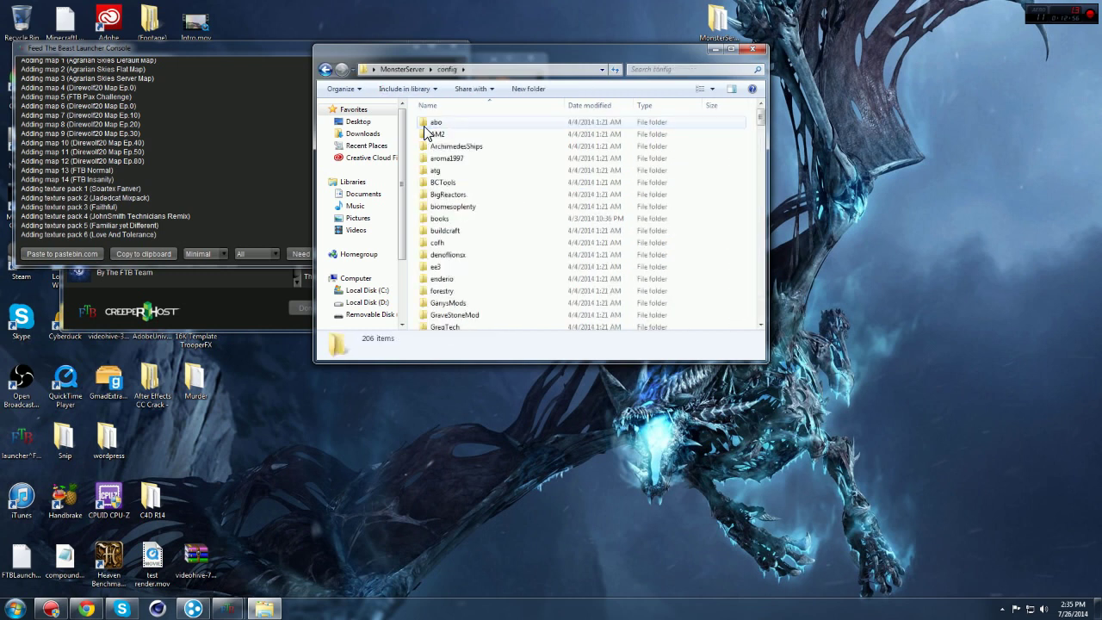
pyautogui.scroll(-5, 501, 179)
pyautogui.scroll(-8, 501, 181)
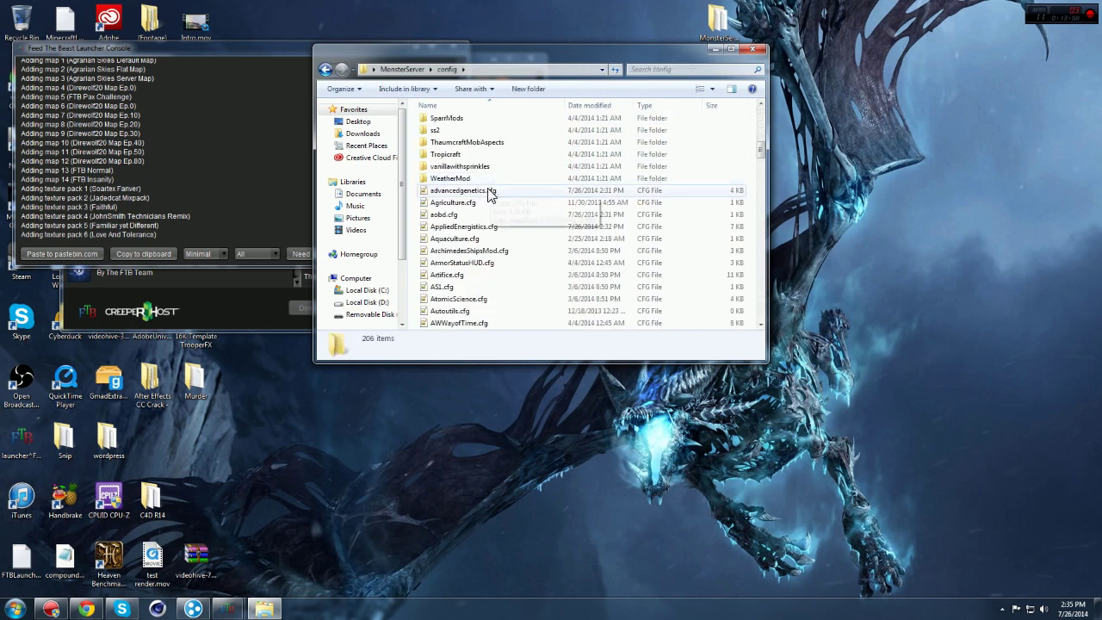
pyautogui.scroll(-3, 488, 258)
pyautogui.scroll(-4, 489, 283)
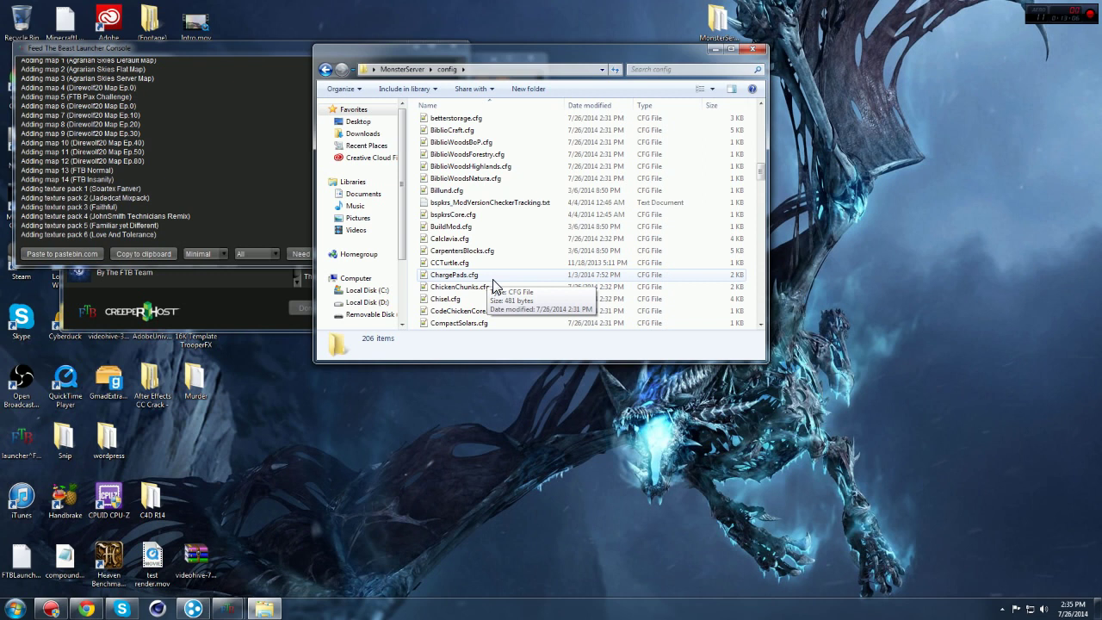
pyautogui.moveTo(515, 57); pyautogui.dragTo(527, 160)
pyautogui.scroll(-6, 564, 311)
pyautogui.scroll(-5, 566, 311)
pyautogui.scroll(-4, 533, 338)
pyautogui.scroll(-6, 576, 386)
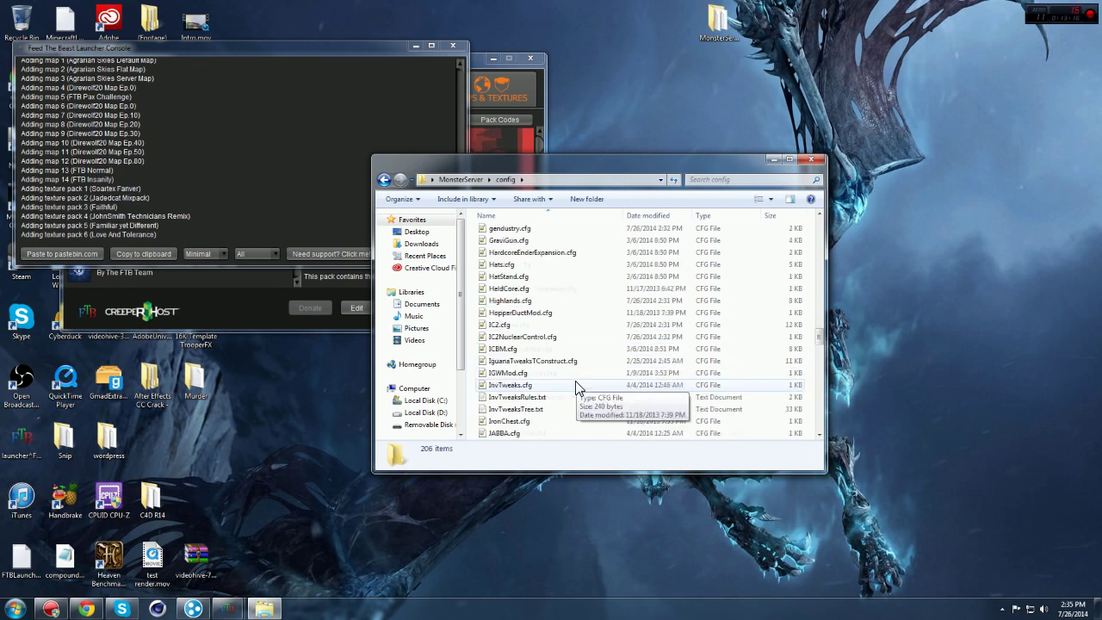
pyautogui.scroll(-9, 576, 386)
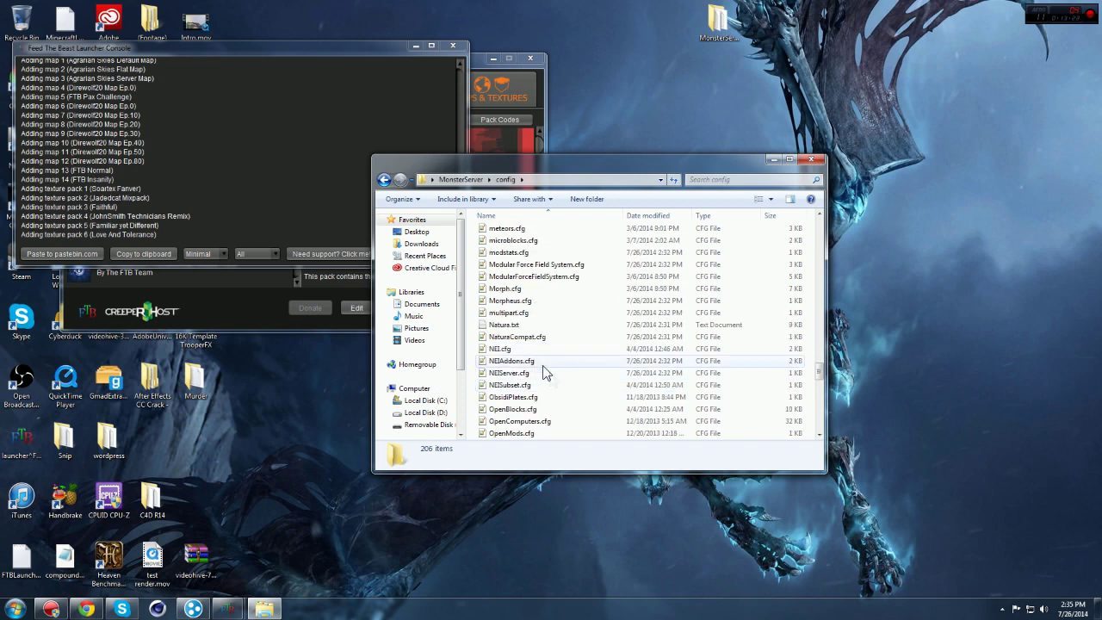
pyautogui.scroll(-2, 546, 370)
pyautogui.scroll(-8, 546, 371)
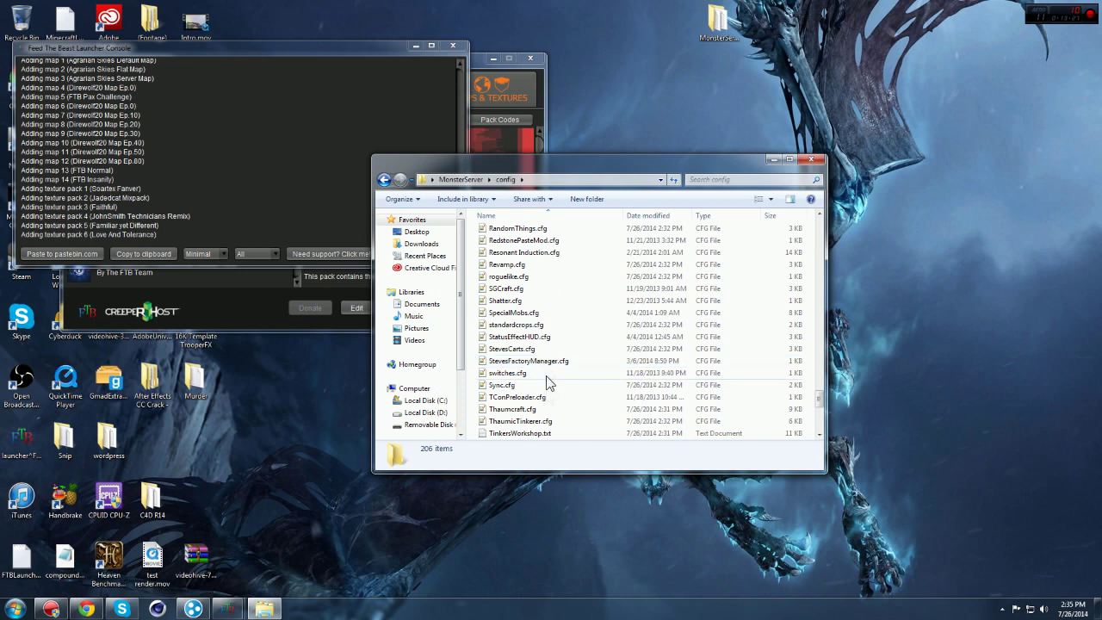
# Step: Open TinkersWorkshop.txt and set Keep hunger on death=false and Keep levels on death=true
pyautogui.doubleClick(558, 433)
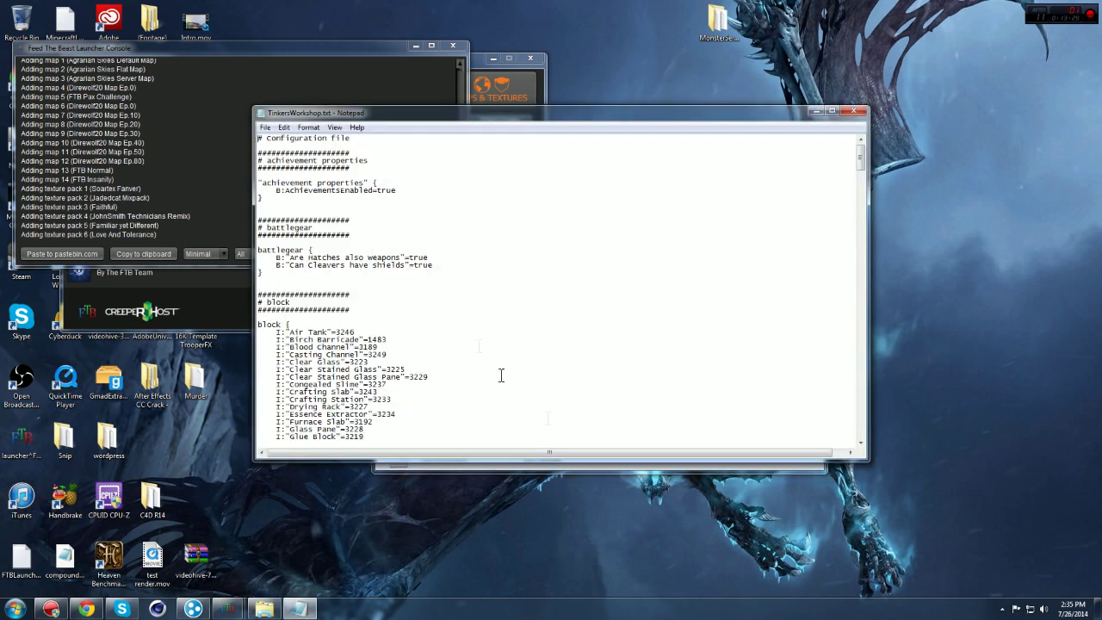
pyautogui.scroll(-3, 442, 299)
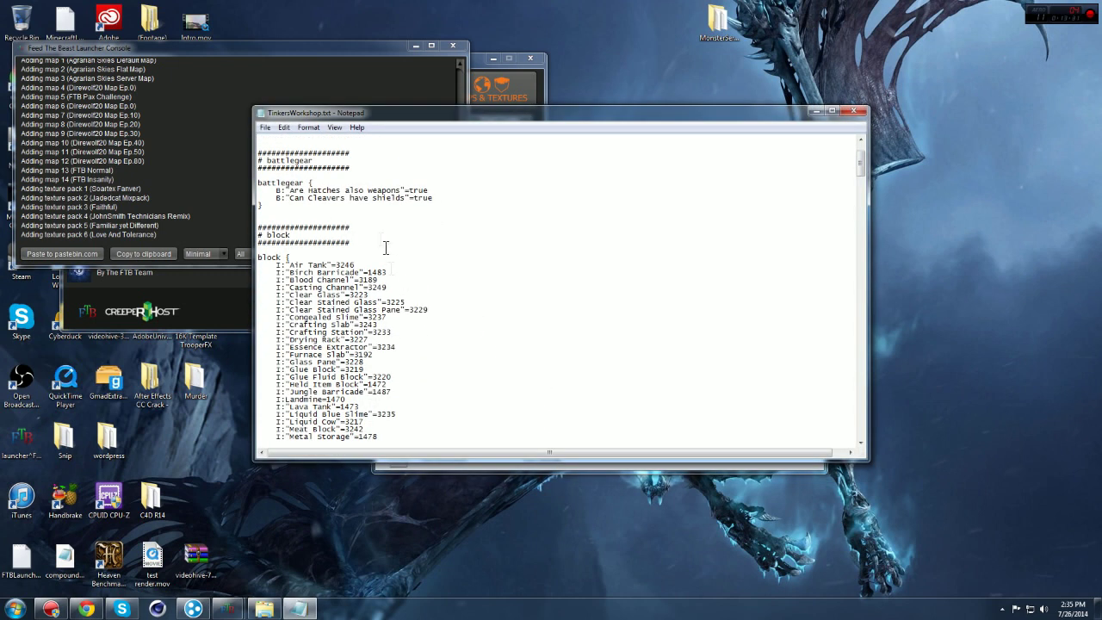
pyautogui.scroll(-20, 385, 228)
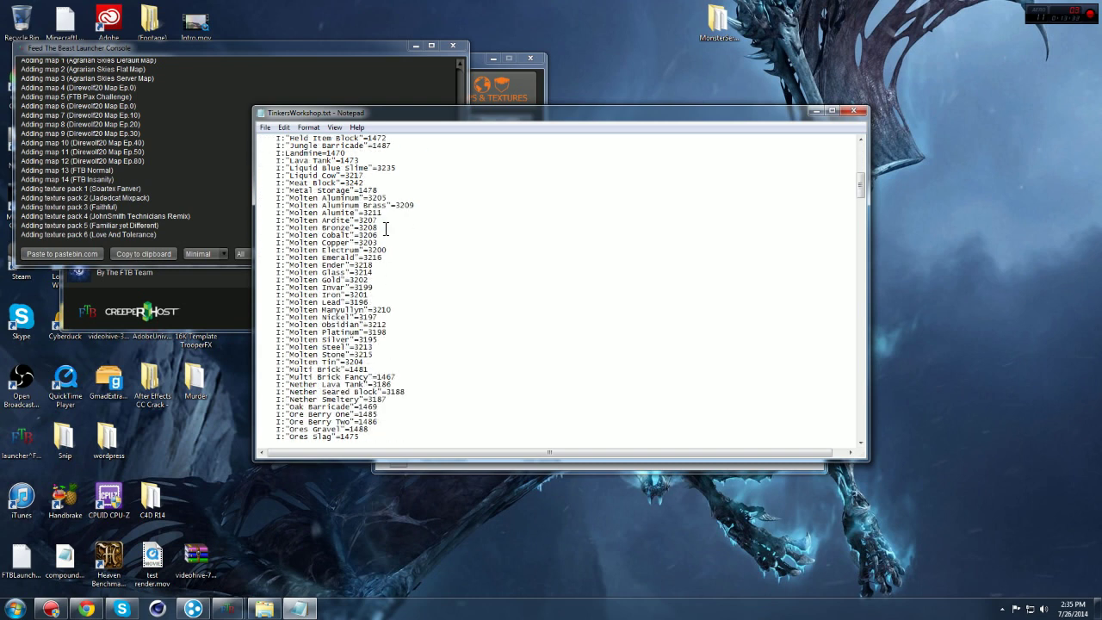
pyautogui.scroll(-10, 386, 228)
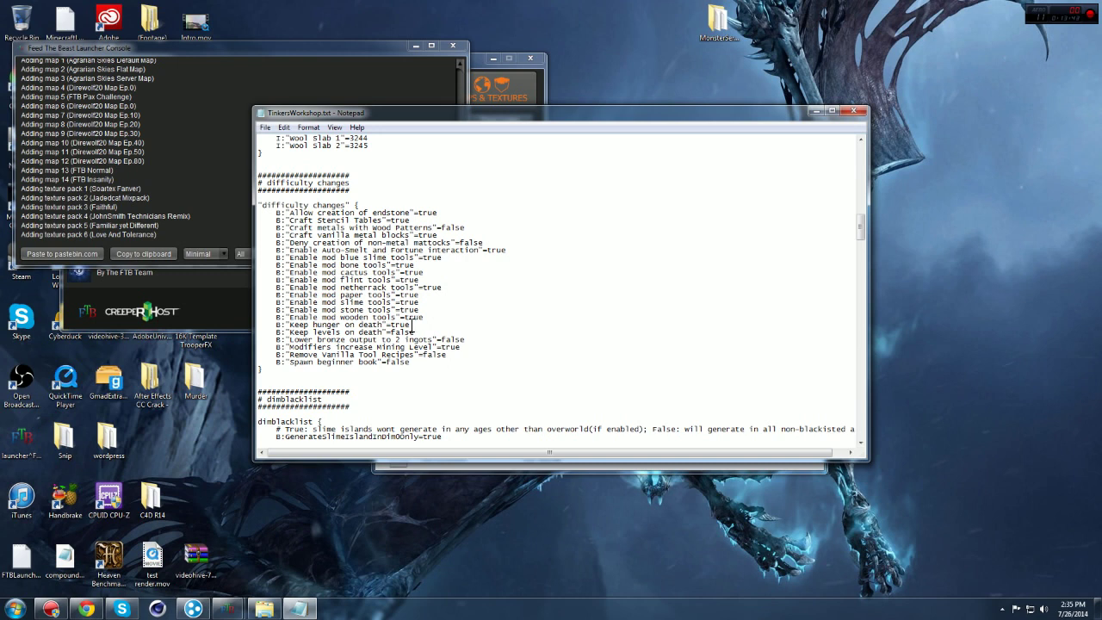
pyautogui.moveTo(411, 325); pyautogui.dragTo(393, 332)
pyautogui.click(399, 323)
pyautogui.doubleClick(396, 326)
pyautogui.write('lse')
pyautogui.moveTo(392, 332); pyautogui.dragTo(415, 333)
pyautogui.write('true')
# Step: Close TinkersWorkshop.txt with its changes saved and scroll back up the config list
pyautogui.click(853, 110)
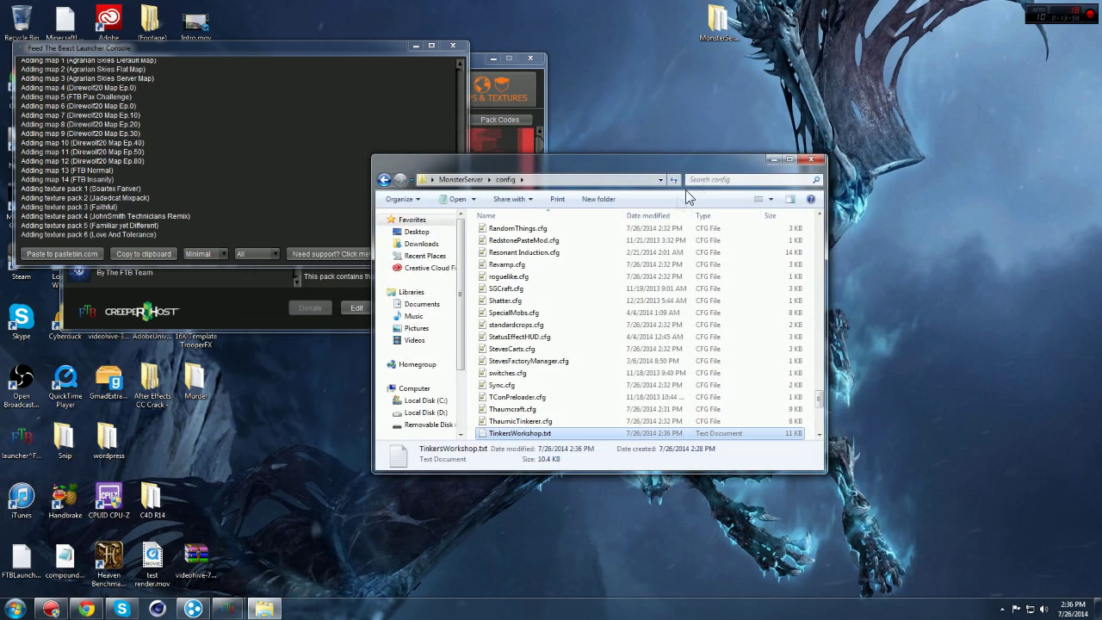
pyautogui.scroll(-5, 566, 379)
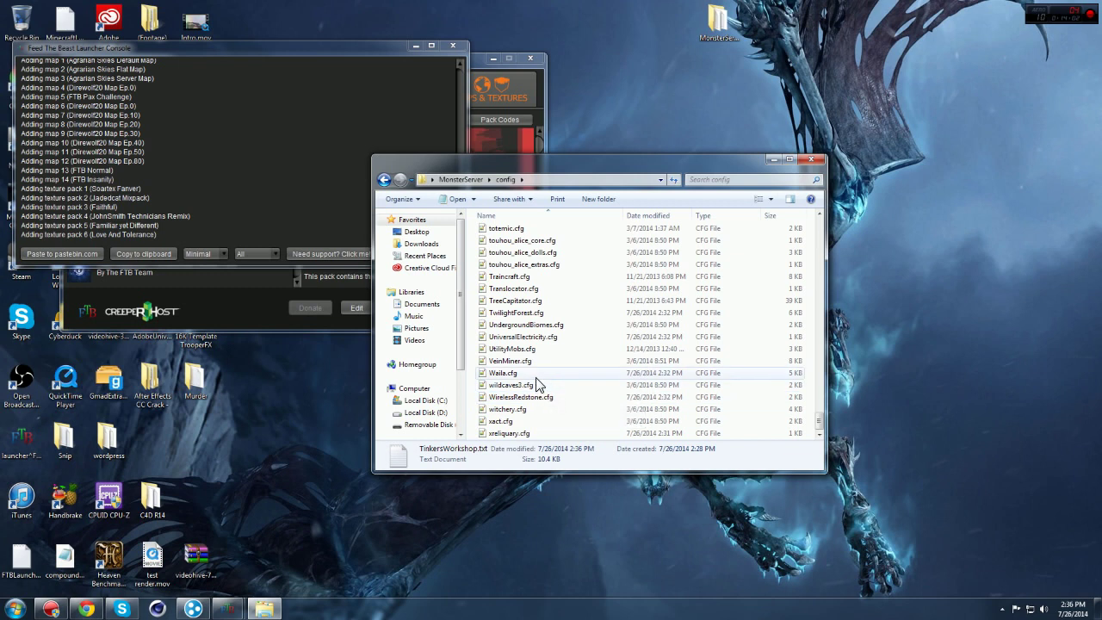
pyautogui.scroll(2, 539, 358)
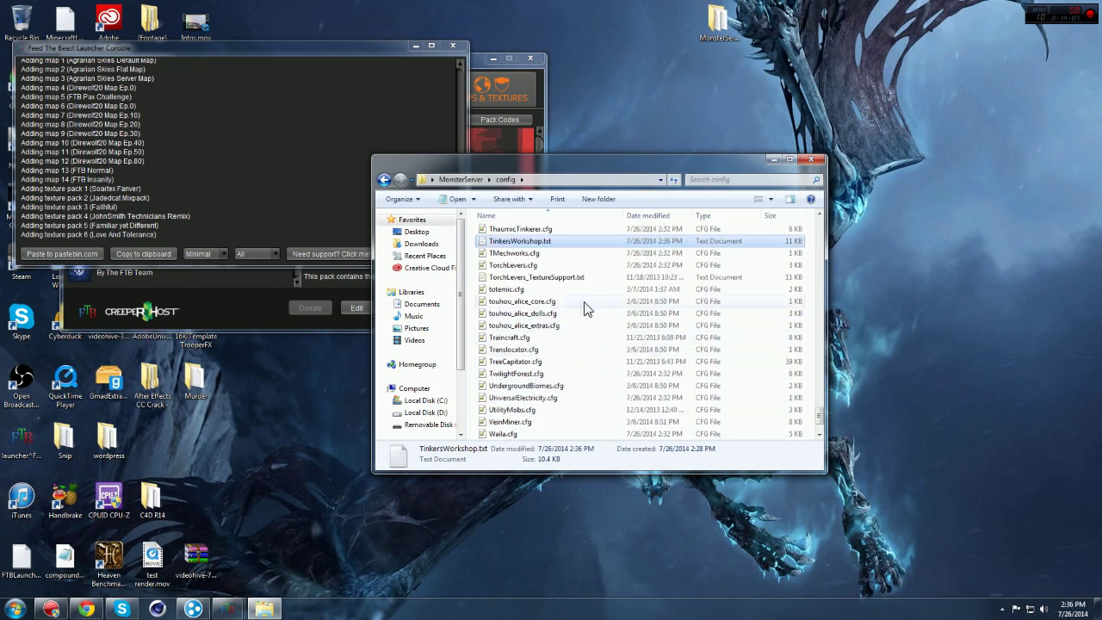
pyautogui.scroll(15, 559, 401)
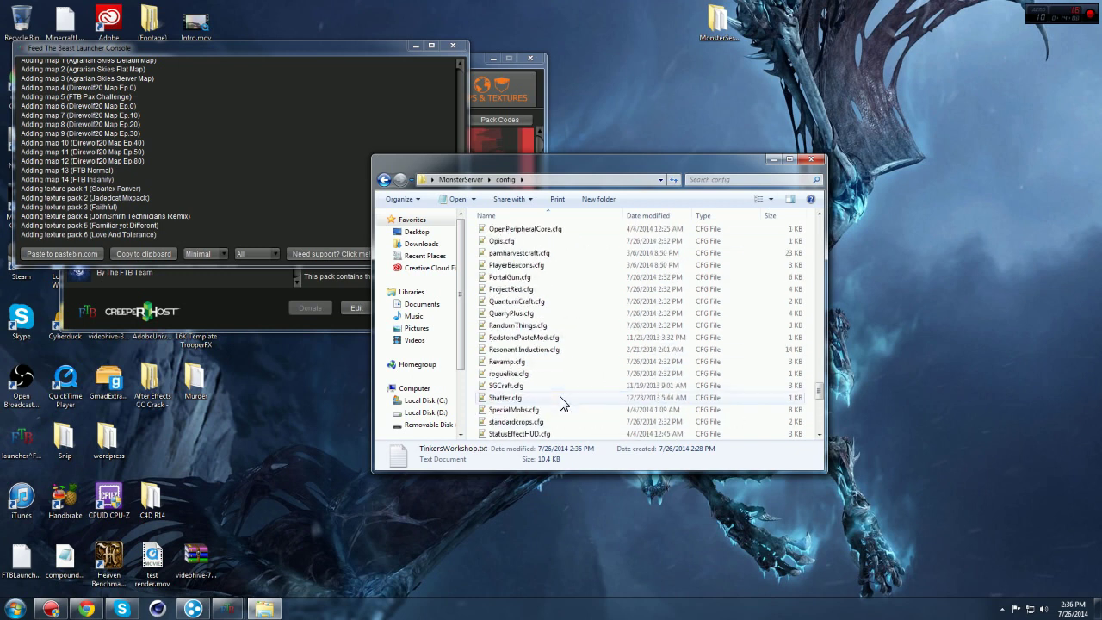
pyautogui.scroll(1, 521, 254)
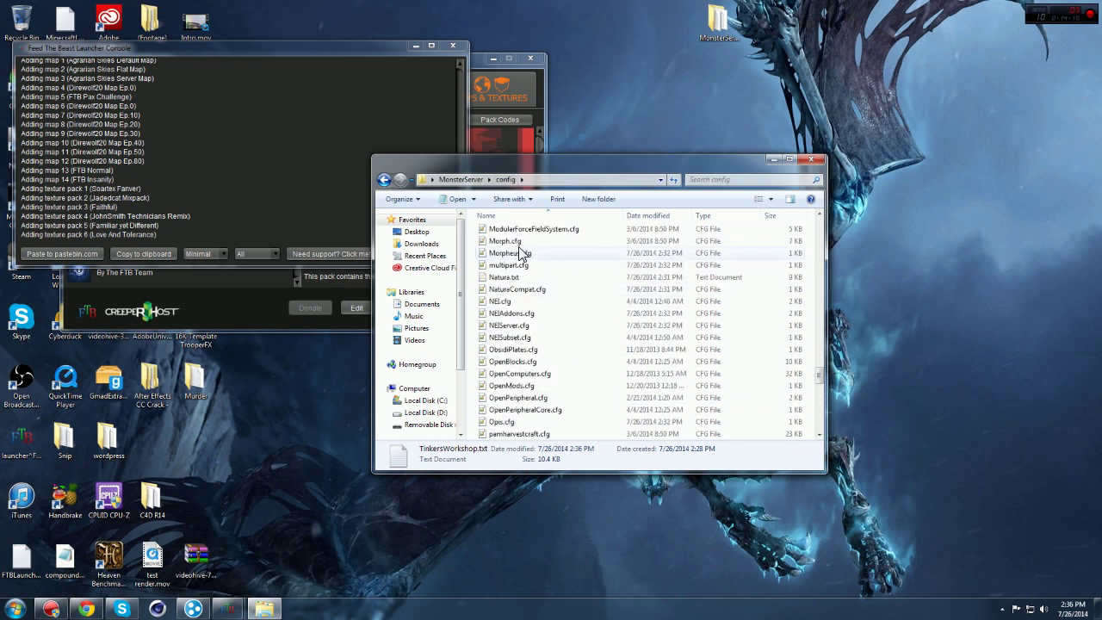
# Step: Open Morph.cfg and scroll past the client settings to canSleepMorphed=0 in gameplay
pyautogui.doubleClick(516, 241)
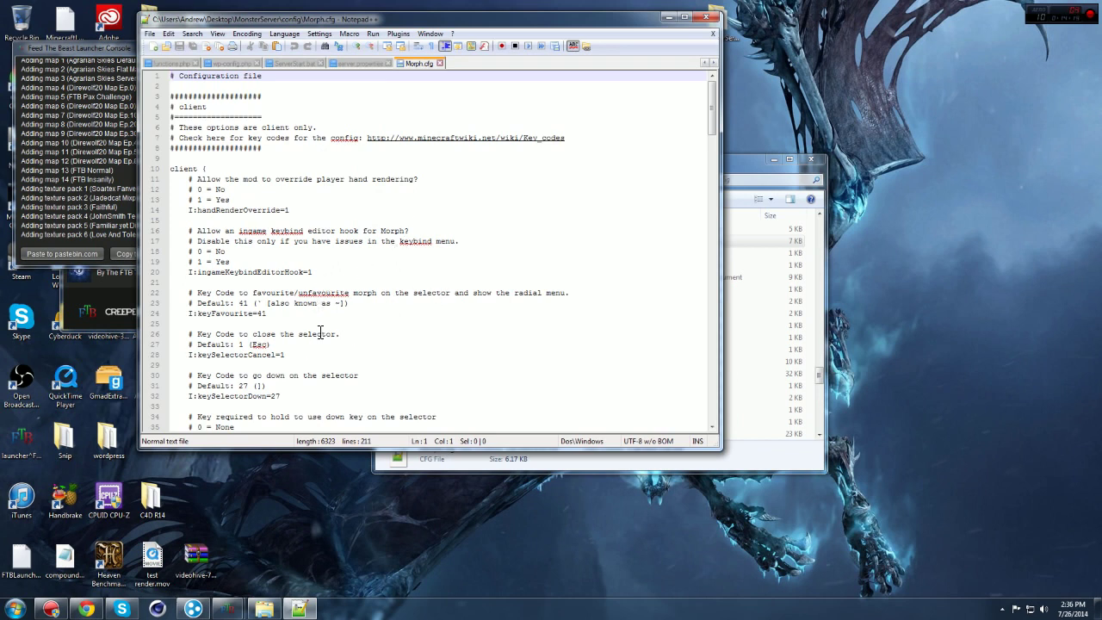
pyautogui.scroll(-2, 321, 332)
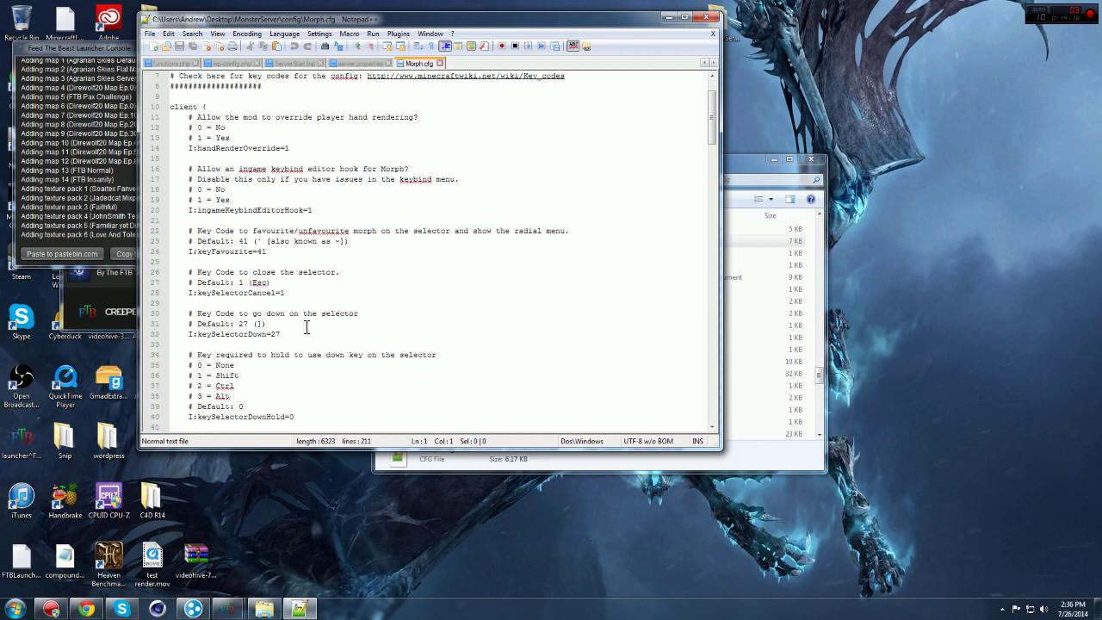
pyautogui.scroll(-1, 300, 298)
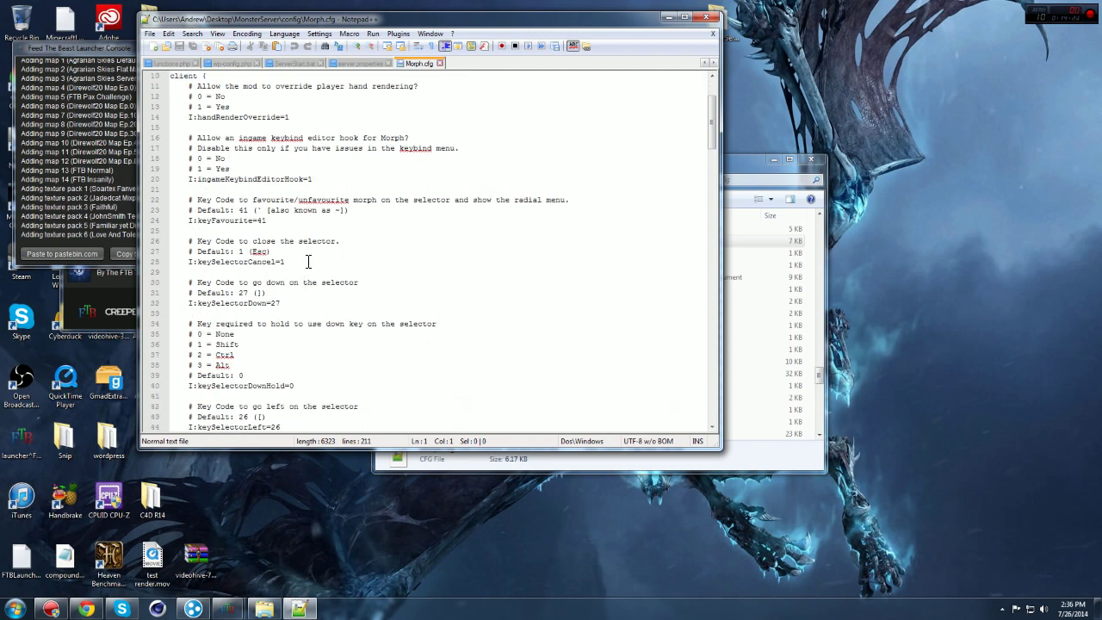
pyautogui.scroll(-3, 320, 332)
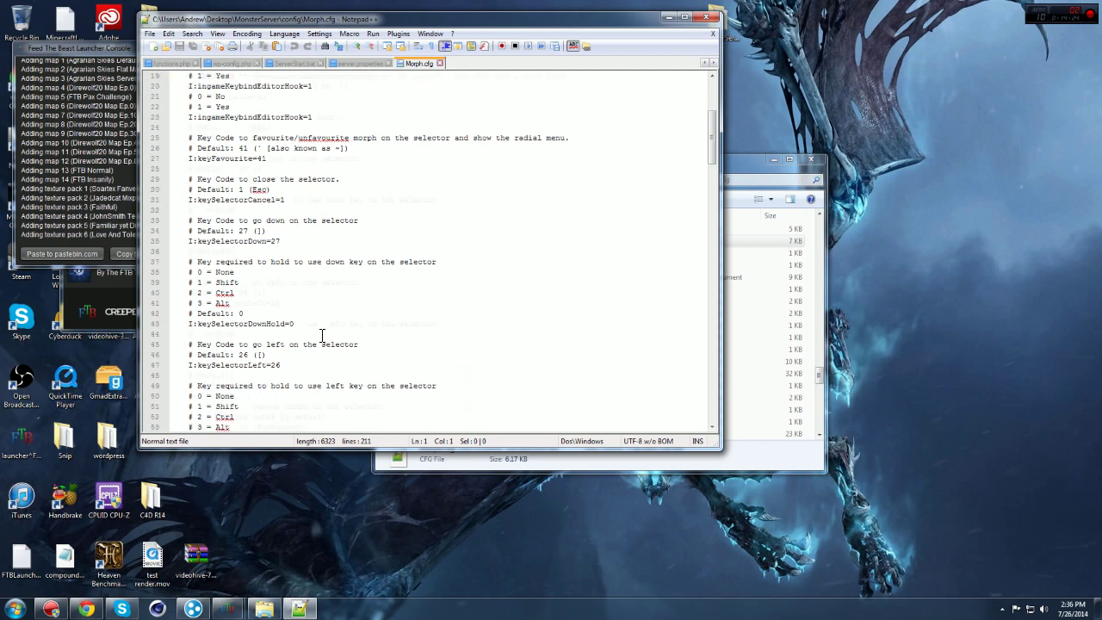
pyautogui.scroll(-4, 321, 334)
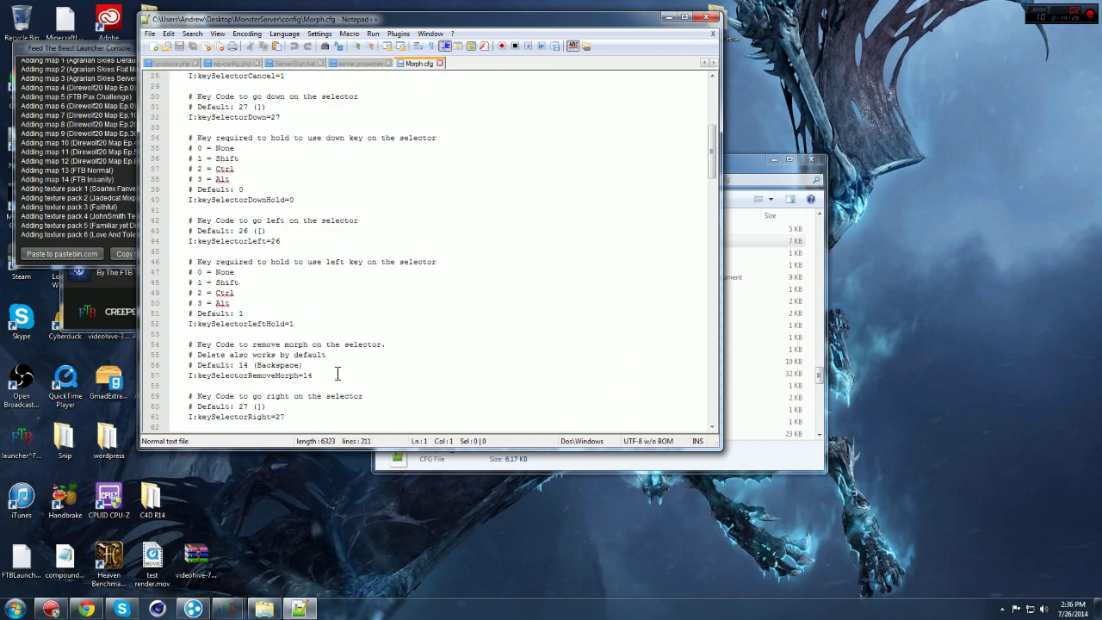
pyautogui.scroll(-2, 328, 388)
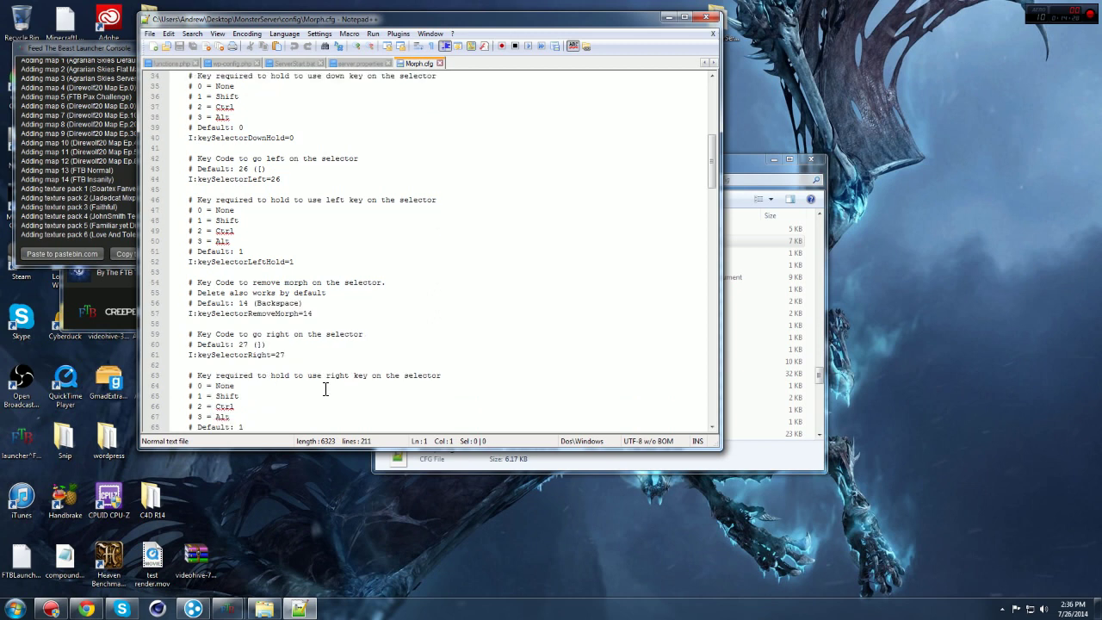
pyautogui.scroll(-2, 311, 381)
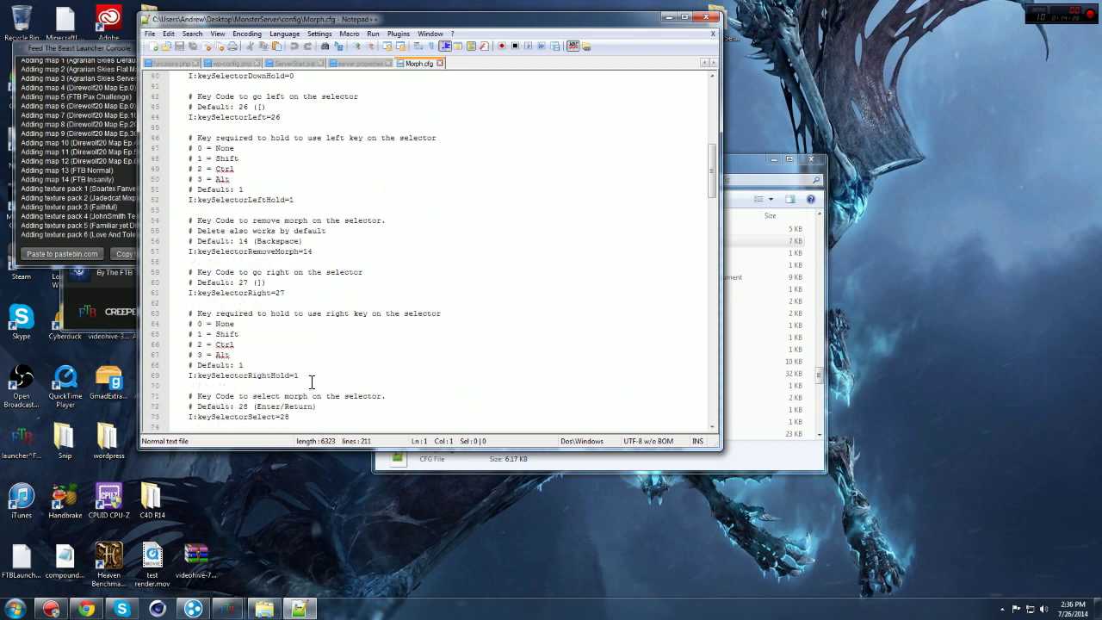
pyautogui.scroll(-5, 315, 367)
pyautogui.scroll(-3, 310, 327)
pyautogui.scroll(-2, 318, 341)
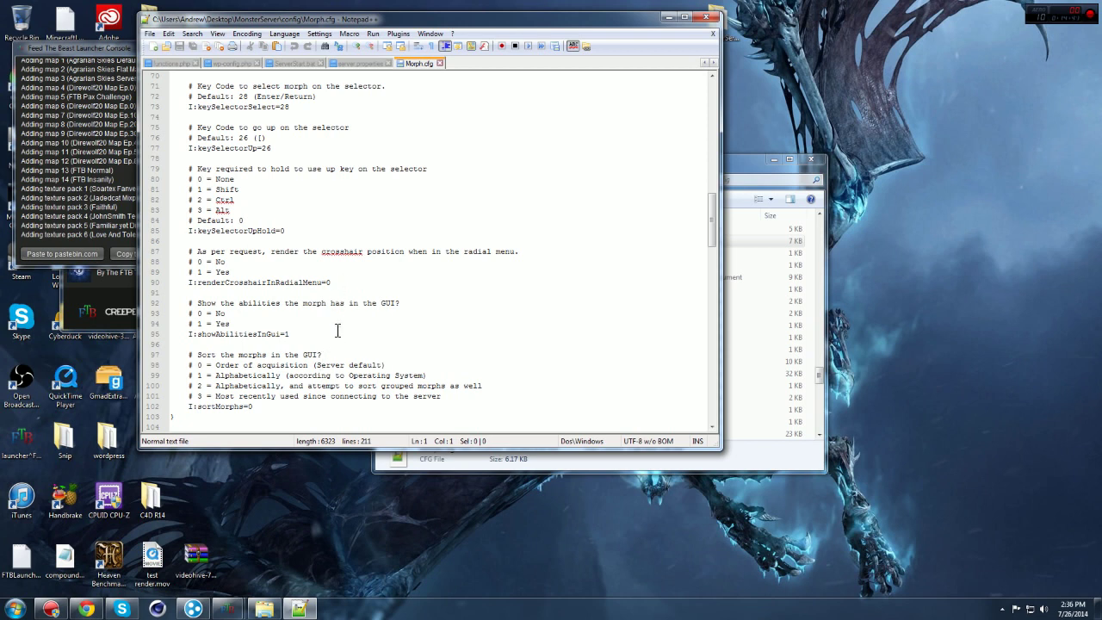
pyautogui.scroll(-4, 358, 335)
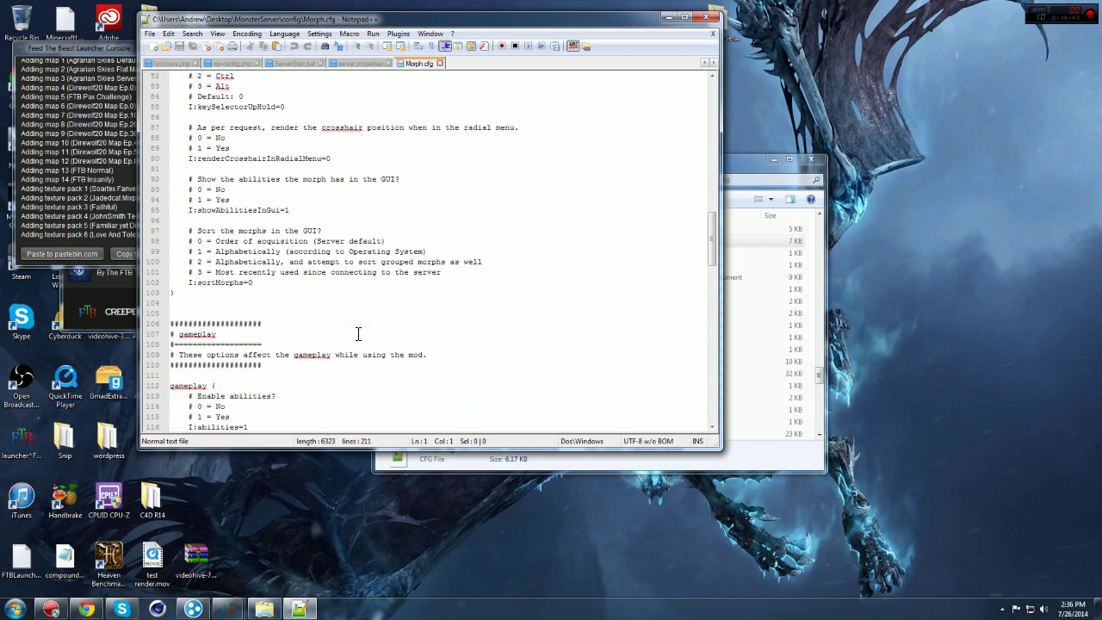
pyautogui.scroll(-1, 358, 334)
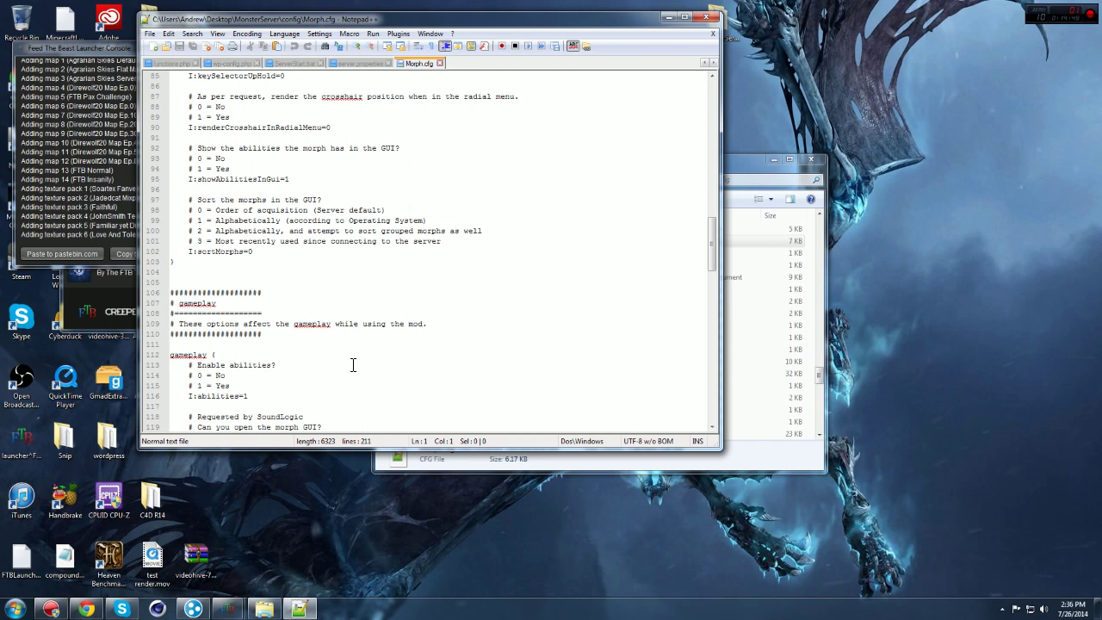
pyautogui.scroll(-2, 352, 366)
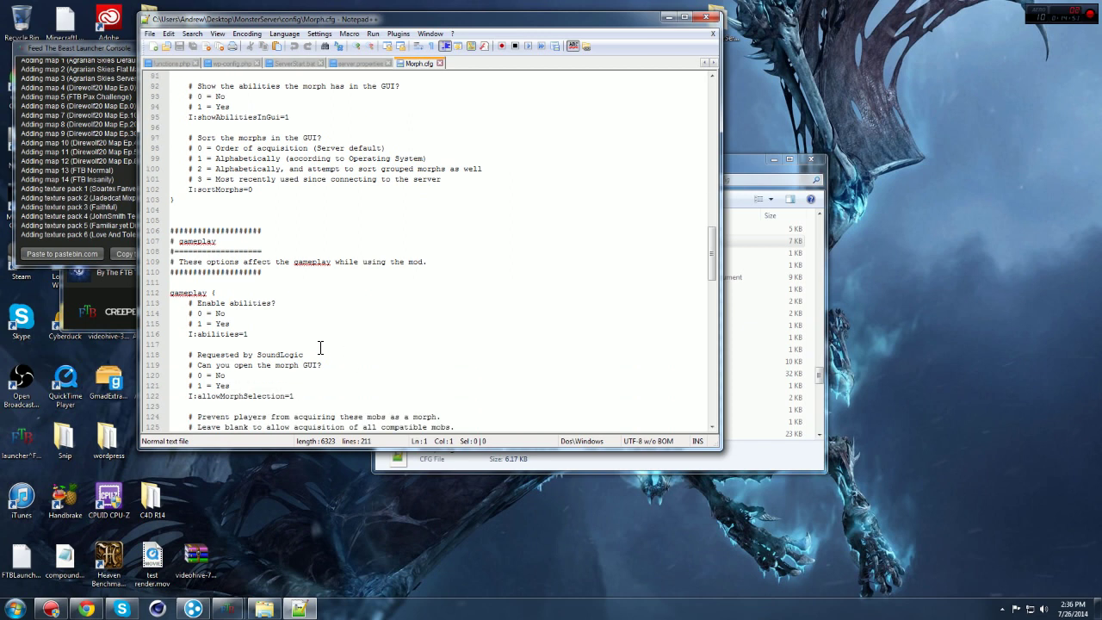
pyautogui.scroll(-1, 255, 343)
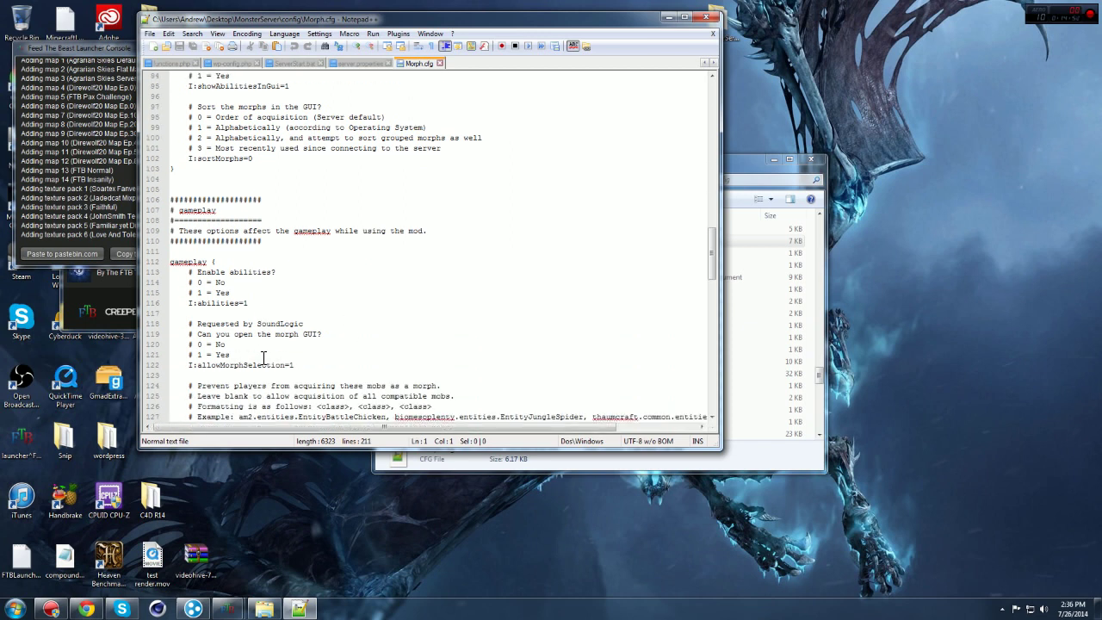
pyautogui.scroll(-1, 261, 351)
pyautogui.scroll(-3, 261, 350)
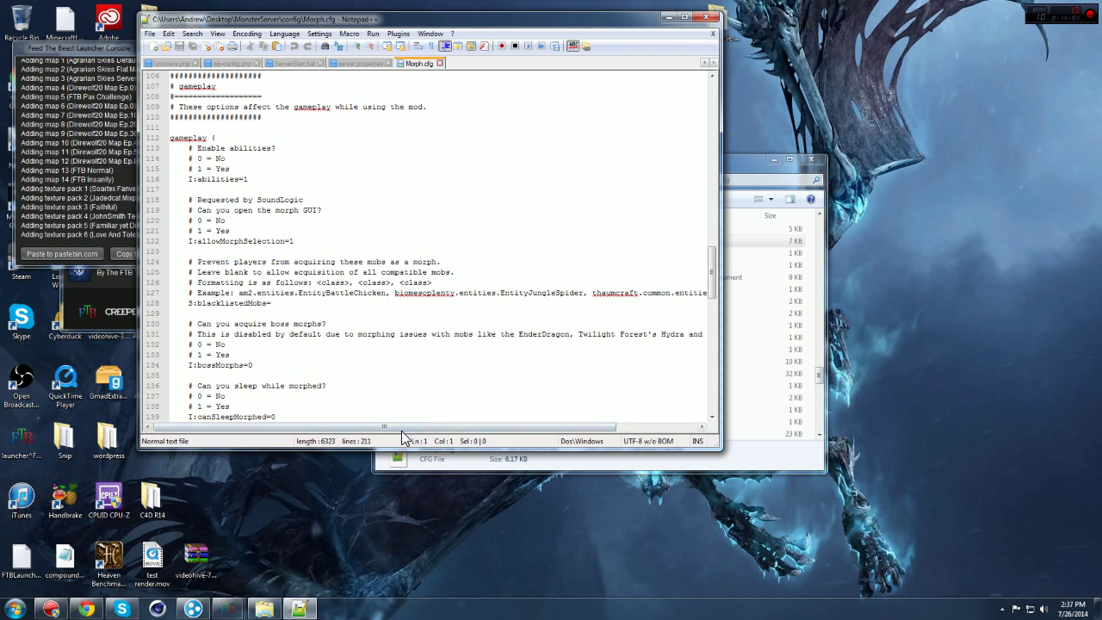
pyautogui.moveTo(407, 426); pyautogui.dragTo(354, 426)
pyautogui.scroll(-1, 389, 378)
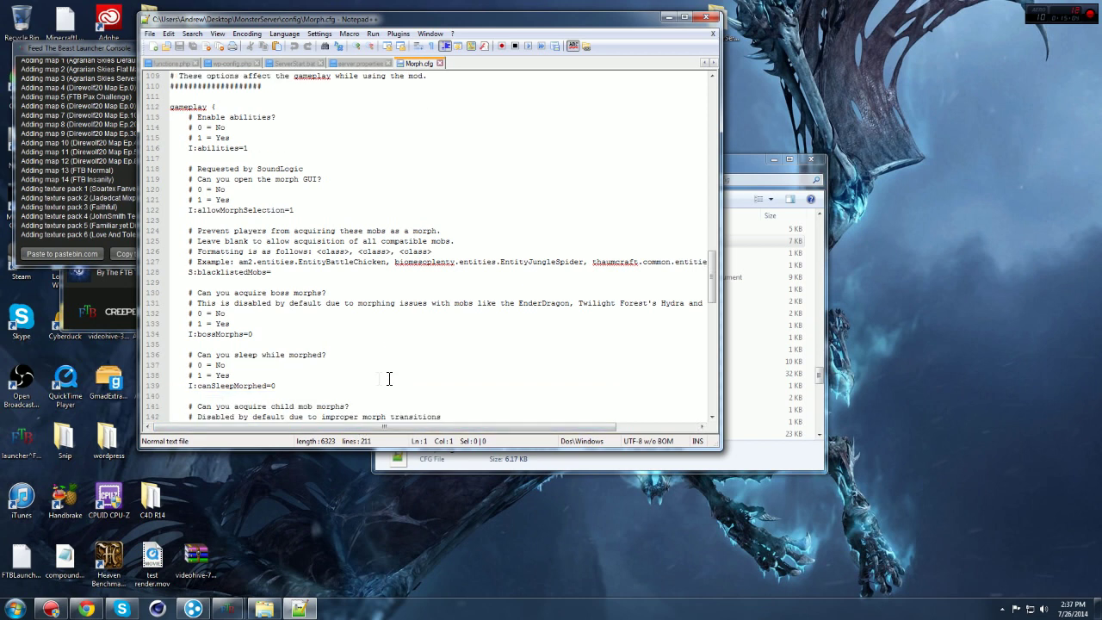
pyautogui.click(286, 385)
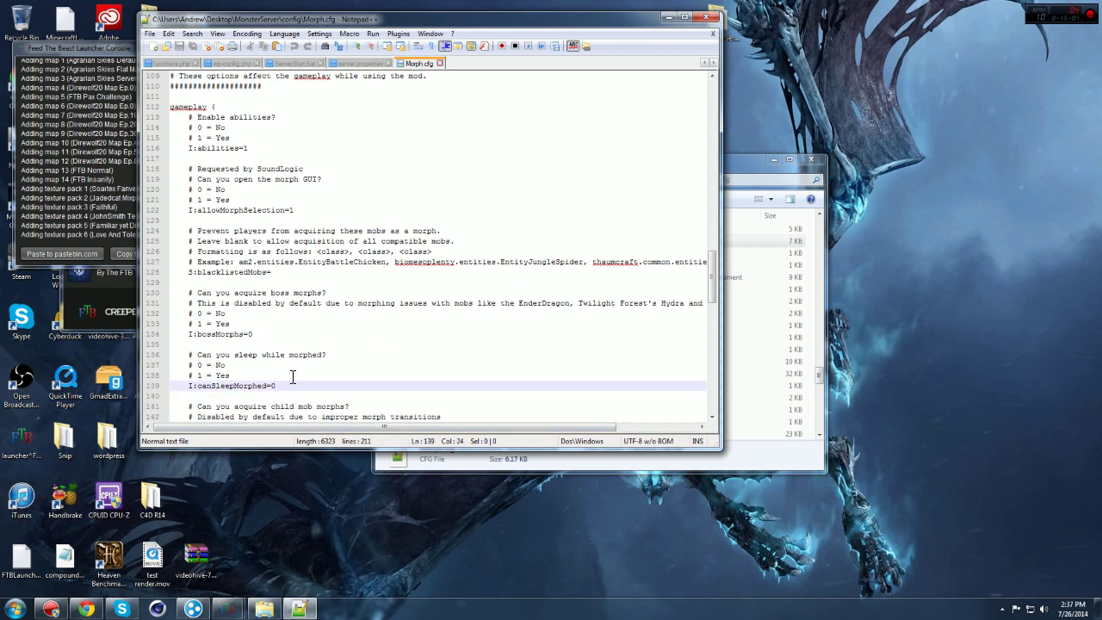
# Step: Change canSleepMorphed from 0 to 1
pyautogui.press('BackSpace')
pyautogui.write('1')
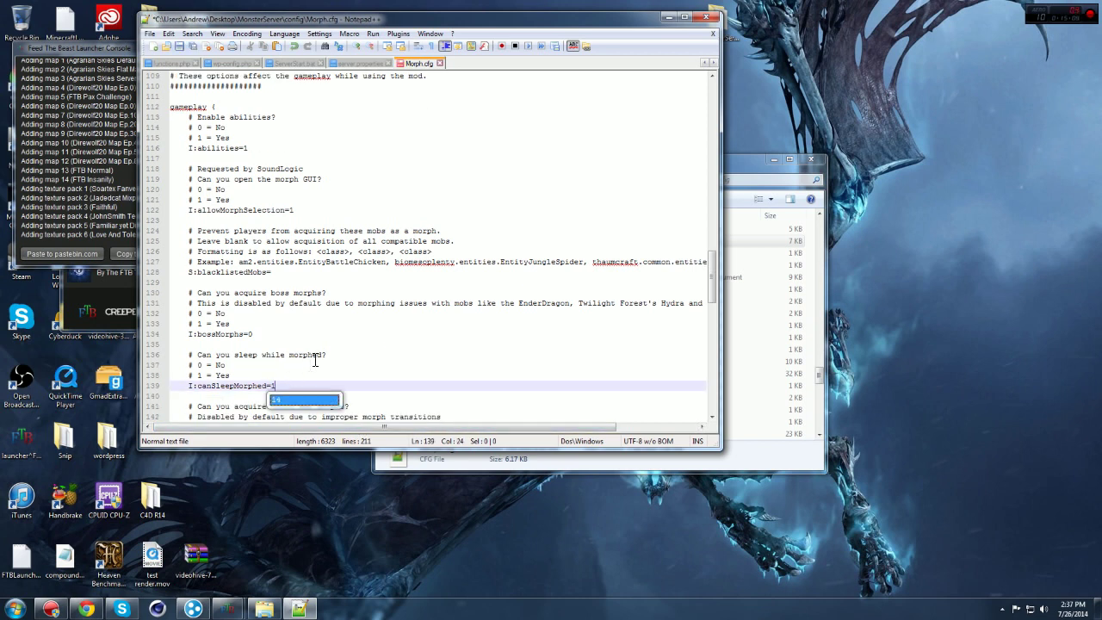
pyautogui.click(322, 356)
# Step: Set disableEarlyGameFlight to 0 further down in Morph.cfg
pyautogui.scroll(-2, 322, 359)
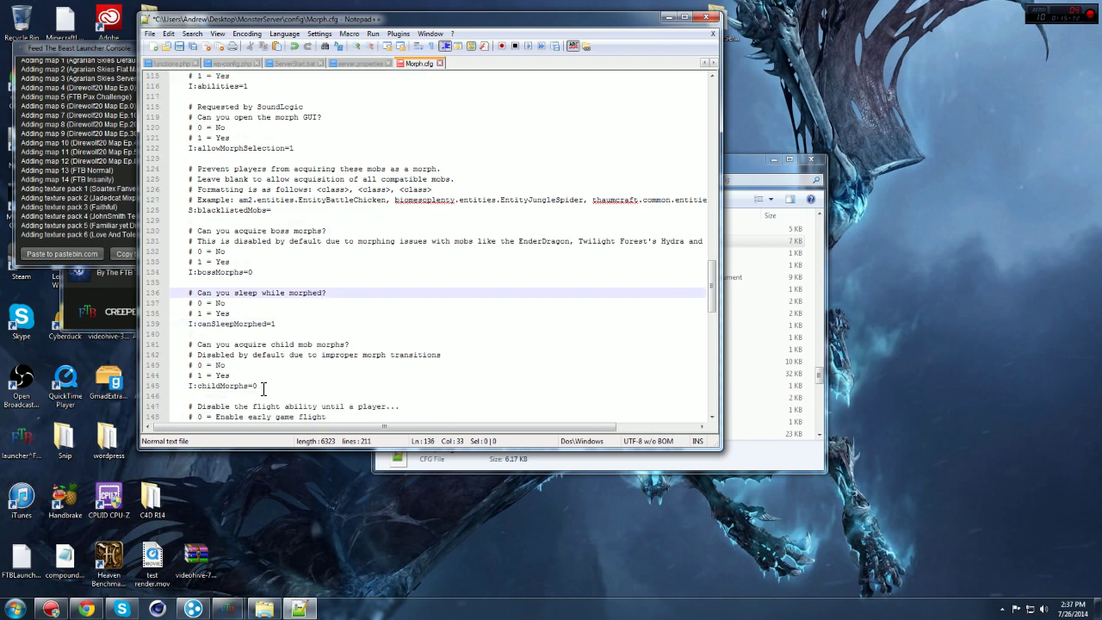
pyautogui.scroll(-1, 267, 362)
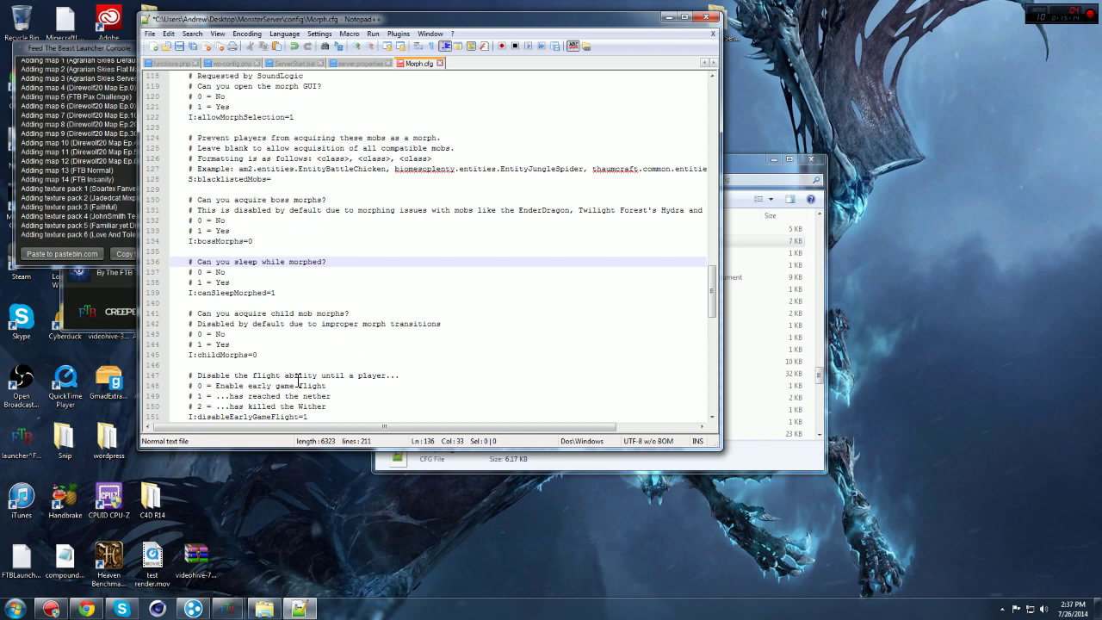
pyautogui.scroll(-2, 298, 380)
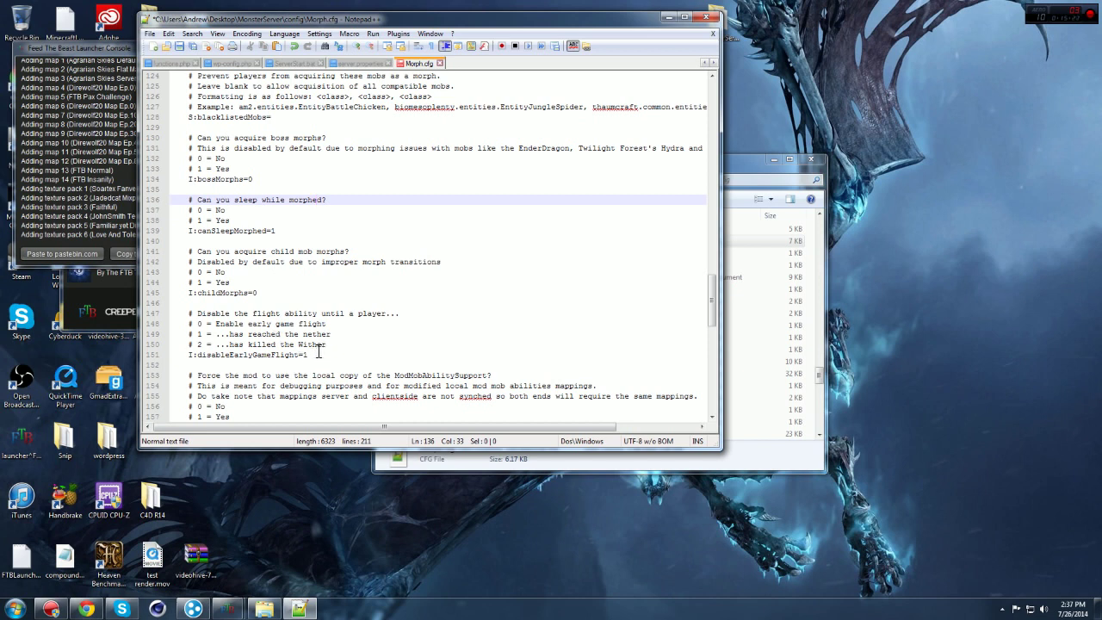
pyautogui.click(312, 355)
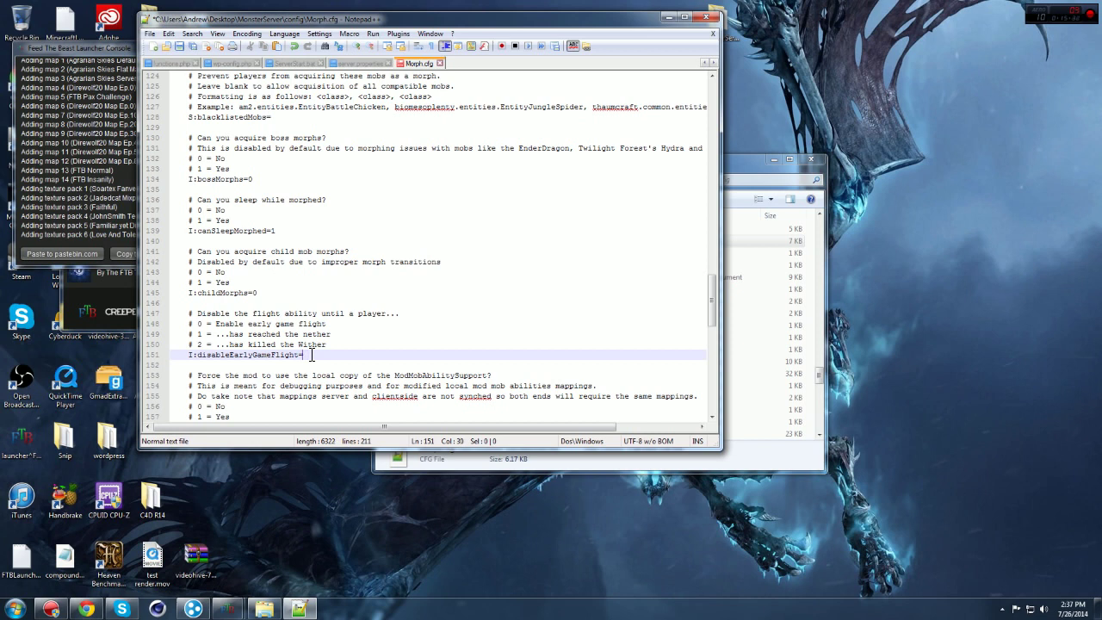
pyautogui.write('1')
pyautogui.press('BackSpace')
pyautogui.write('2')
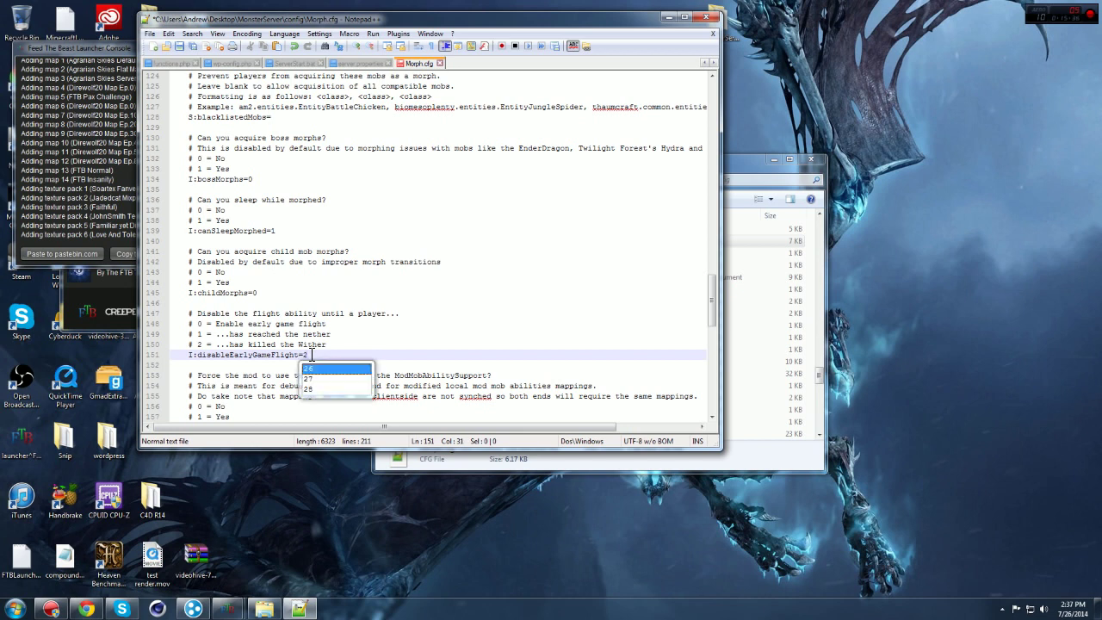
pyautogui.press('BackSpace')
pyautogui.write('0')
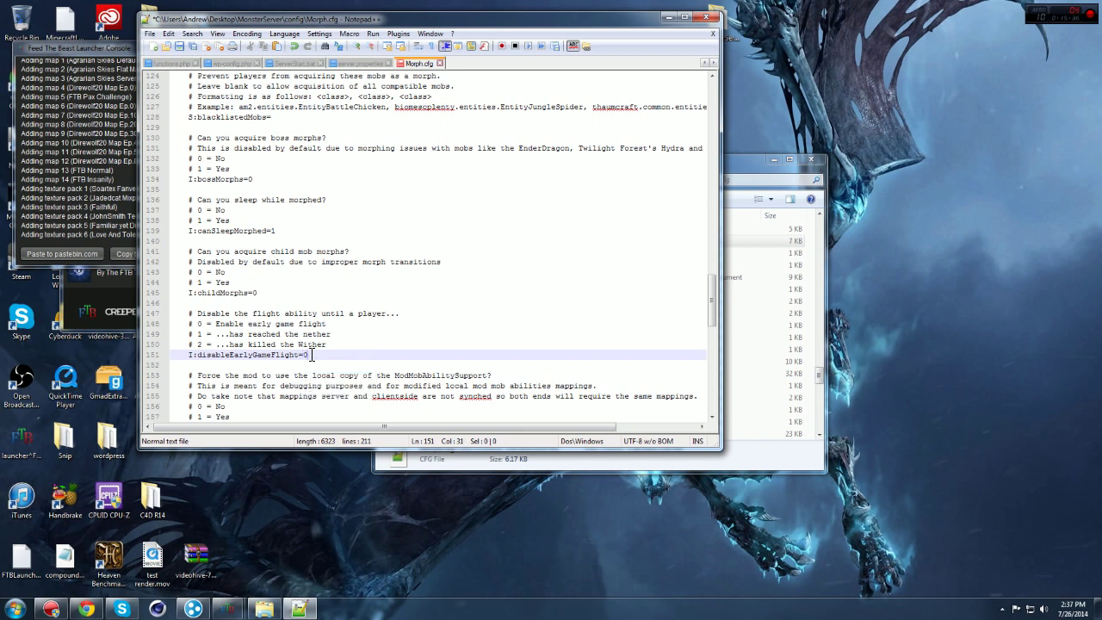
pyautogui.scroll(-2, 379, 322)
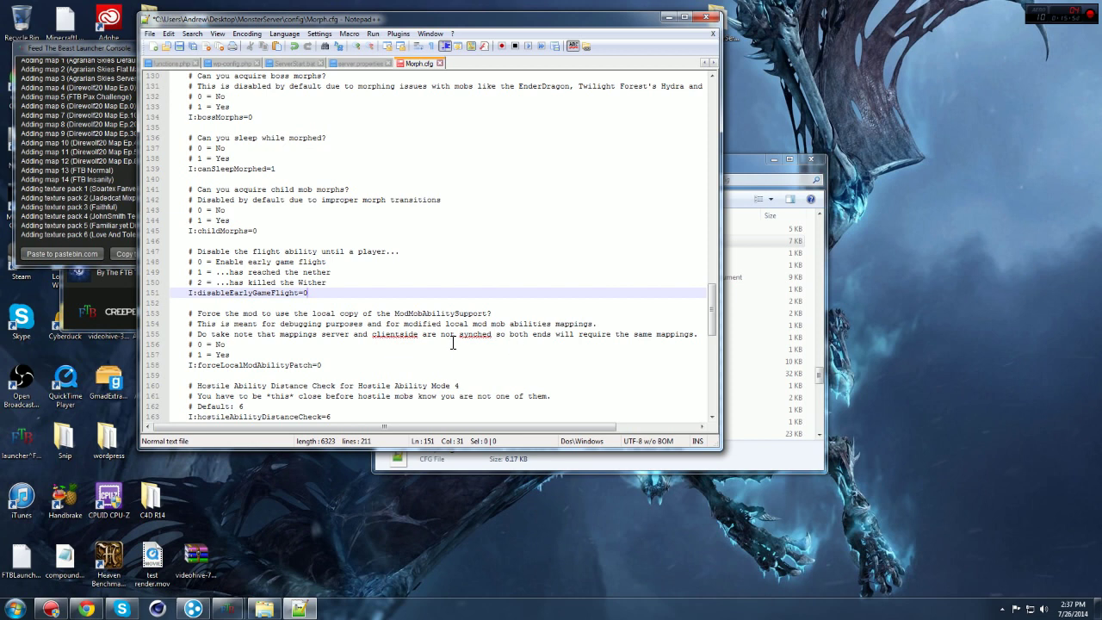
# Step: Set I:hostileAbilityMode on line 172 of Morph.cfg to 4
pyautogui.scroll(-1, 453, 343)
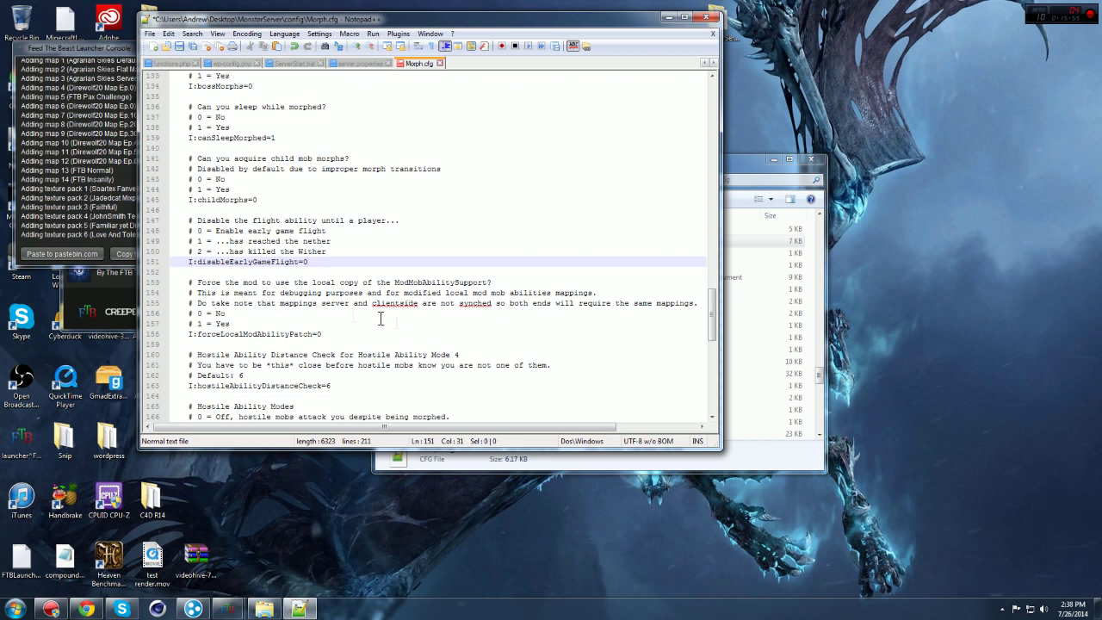
pyautogui.scroll(-1, 405, 324)
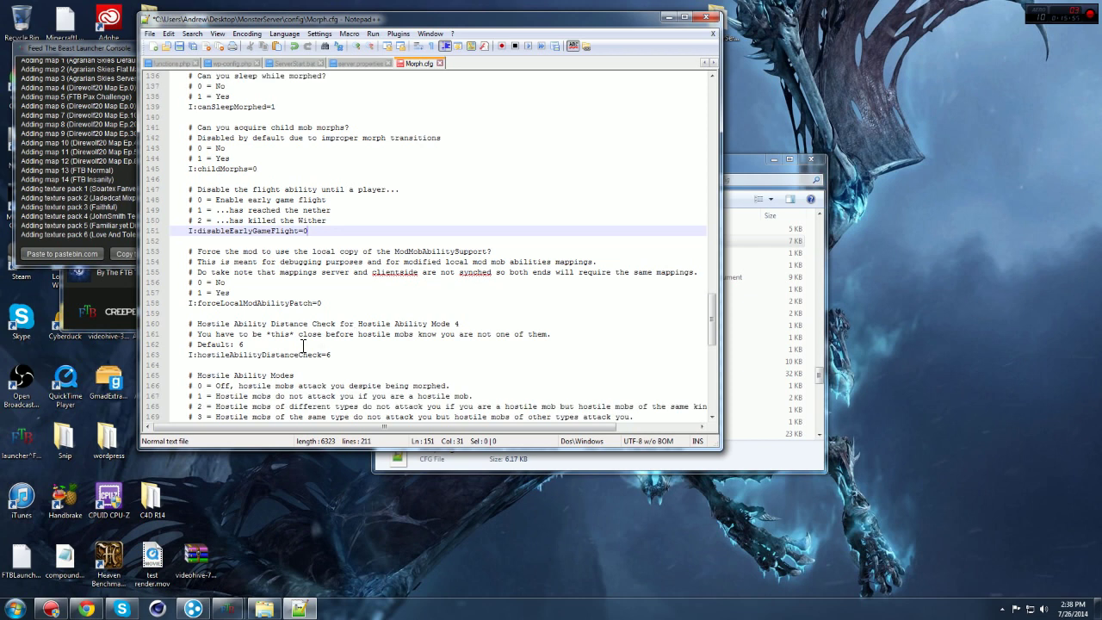
pyautogui.scroll(-3, 339, 361)
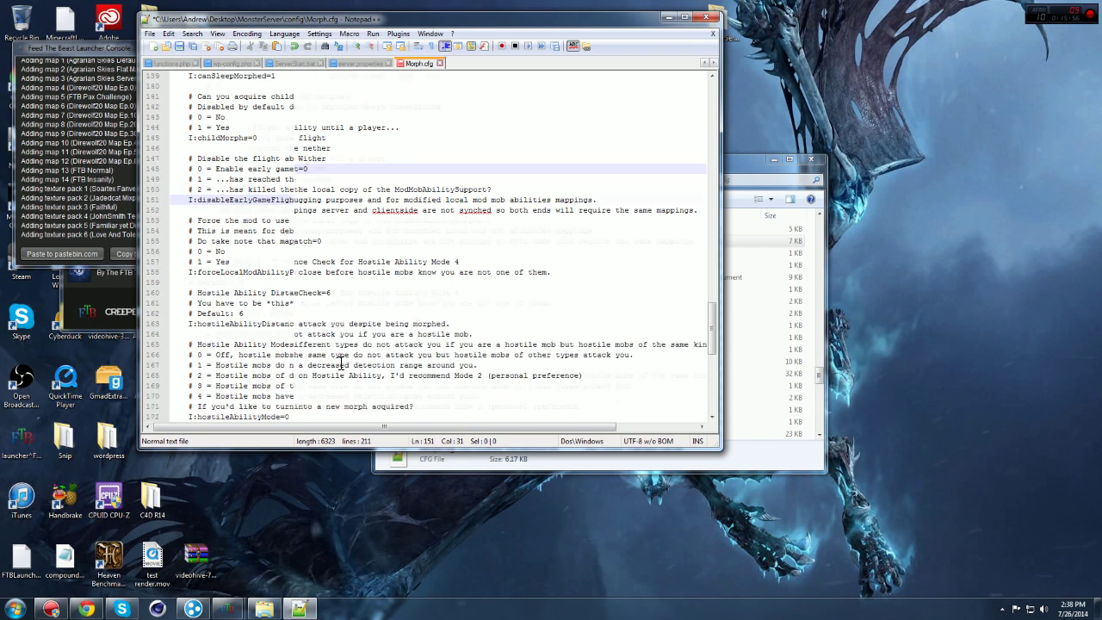
pyautogui.click(302, 358)
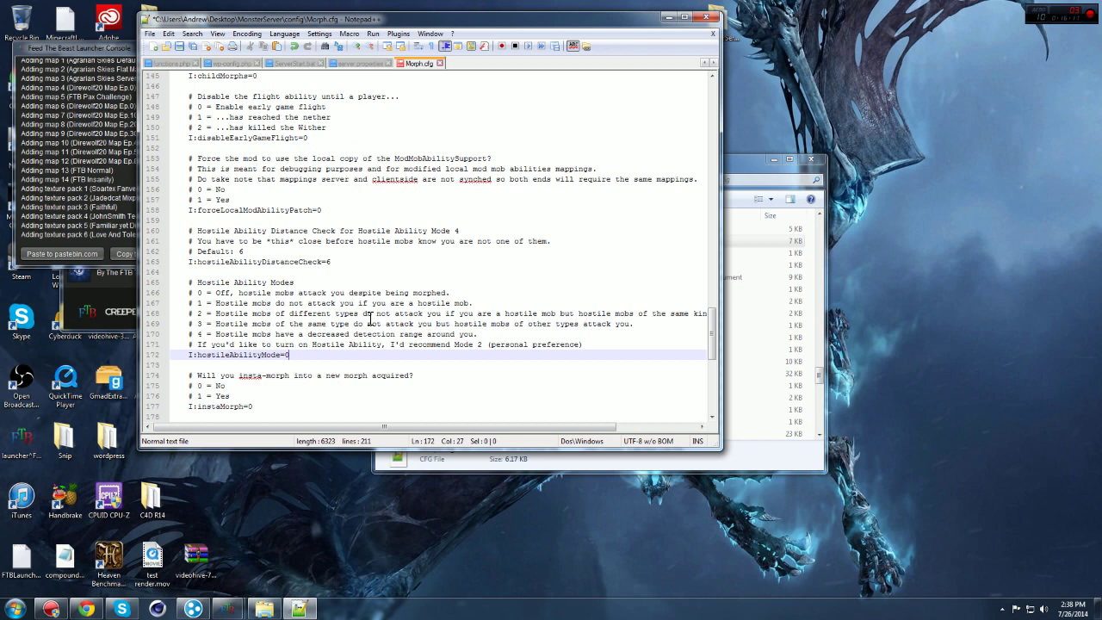
pyautogui.write('1')
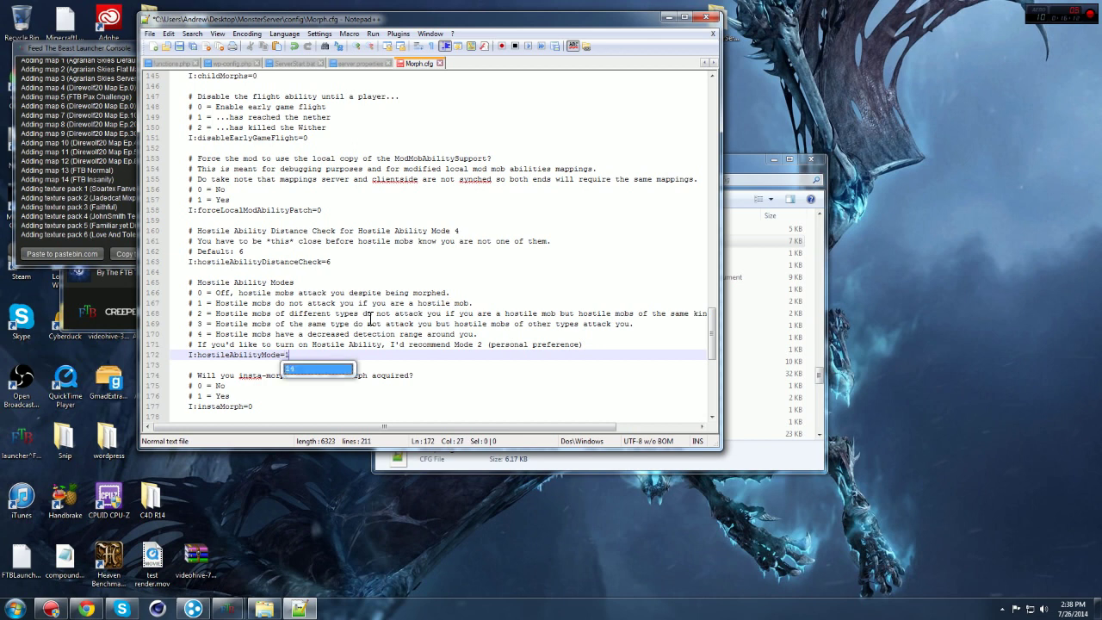
pyautogui.press('BackSpace')
pyautogui.write('2')
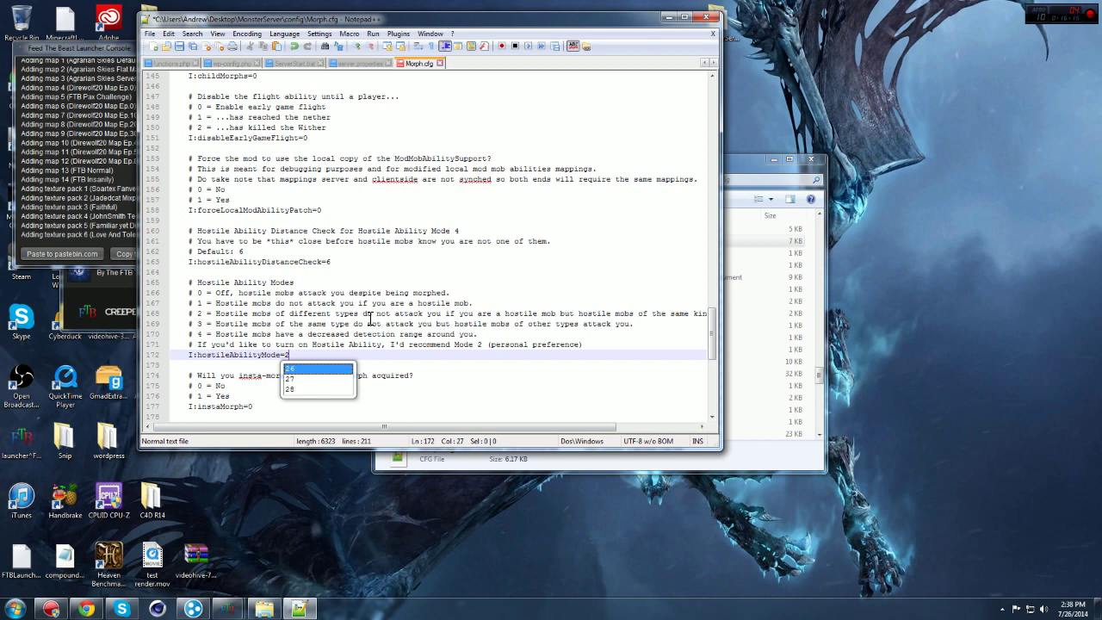
pyautogui.moveTo(543, 431)
pyautogui.mouseDown()
pyautogui.moveTo(592, 434)
pyautogui.moveTo(547, 433)
pyautogui.mouseUp()
pyautogui.press('BackSpace')
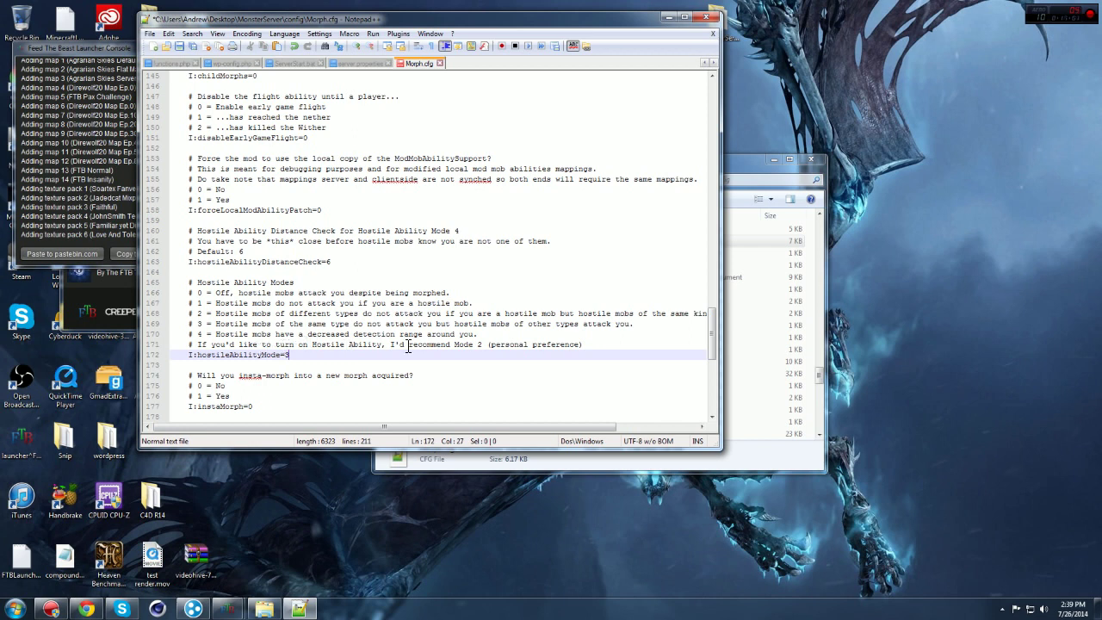
pyautogui.write('4')
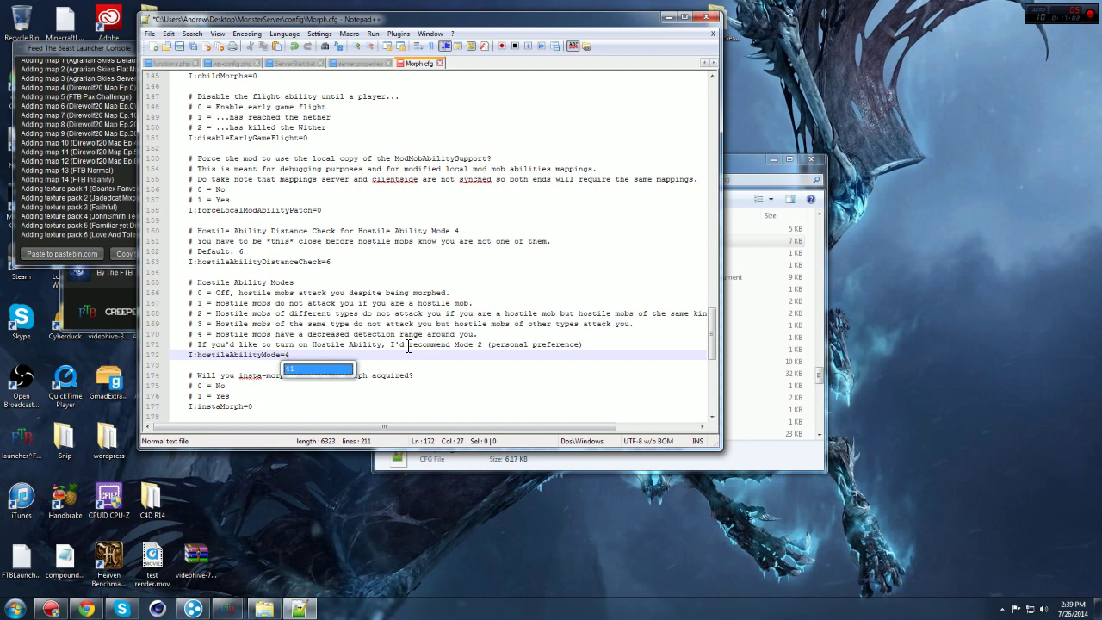
pyautogui.click(435, 396)
pyautogui.scroll(-1, 413, 396)
pyautogui.scroll(-11, 406, 396)
pyautogui.scroll(20, 405, 394)
pyautogui.scroll(20, 402, 393)
# Step: Save Morph.cfg, close Notepad++, and go back up to the MonsterServer folder
pyautogui.click(180, 46)
pyautogui.click(709, 18)
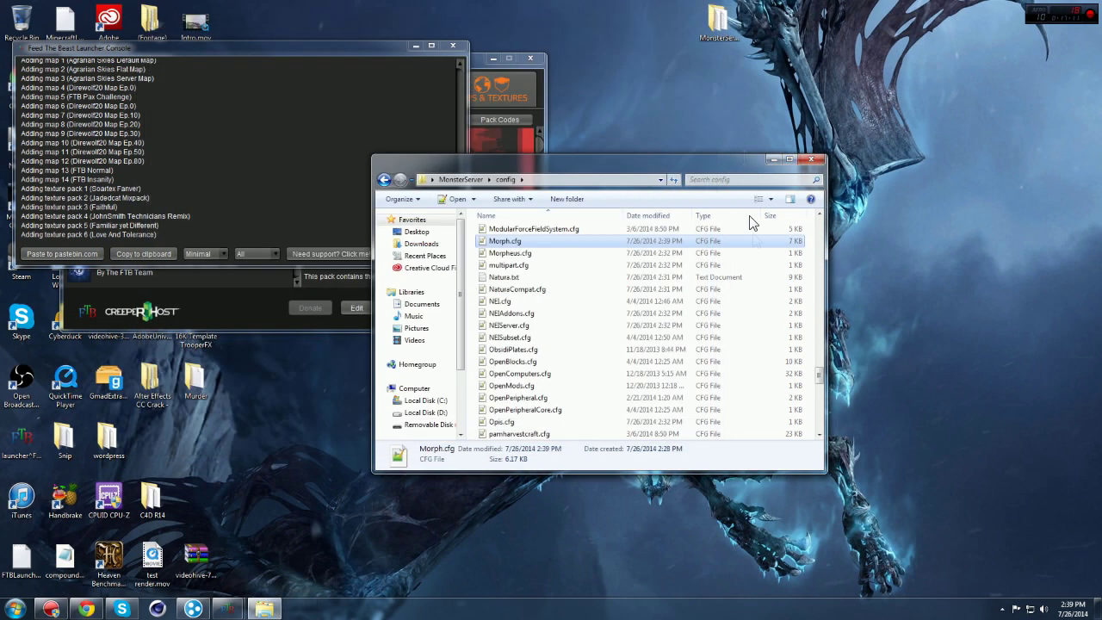
pyautogui.scroll(5, 658, 366)
pyautogui.scroll(10, 659, 366)
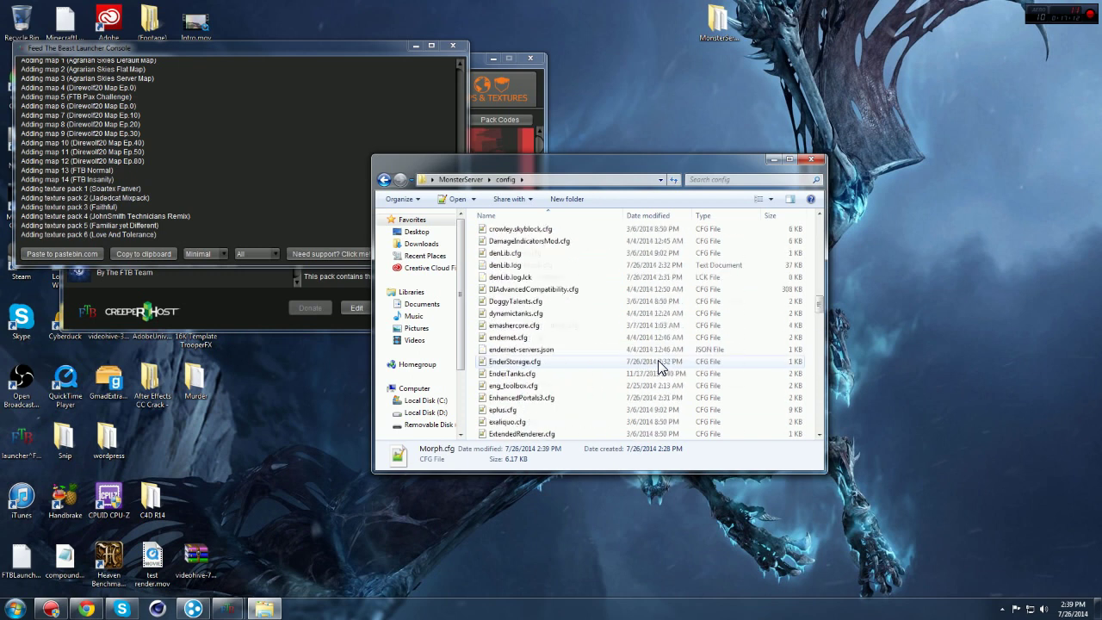
pyautogui.click(385, 180)
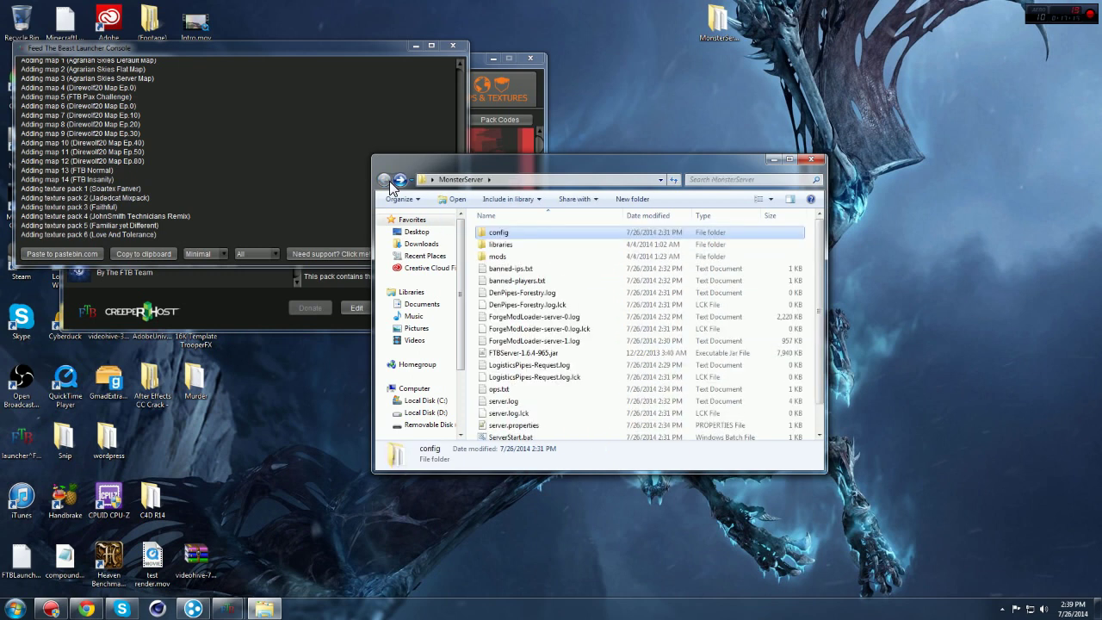
pyautogui.scroll(-1, 578, 303)
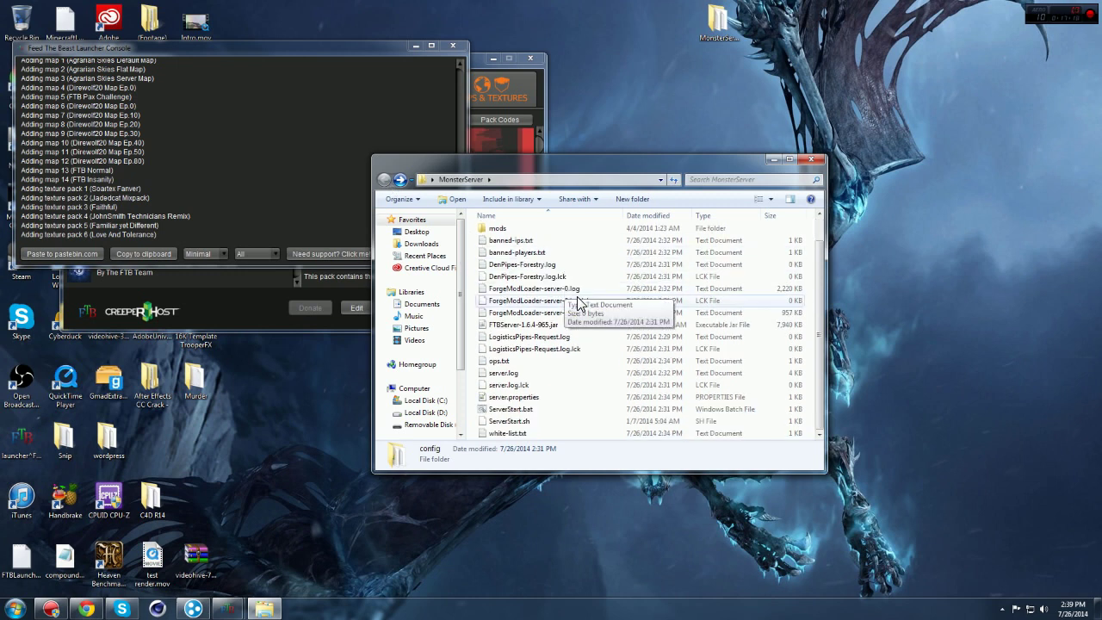
# Step: Run ServerStart.bat, with the server console at top right and the folder window at right
pyautogui.doubleClick(551, 410)
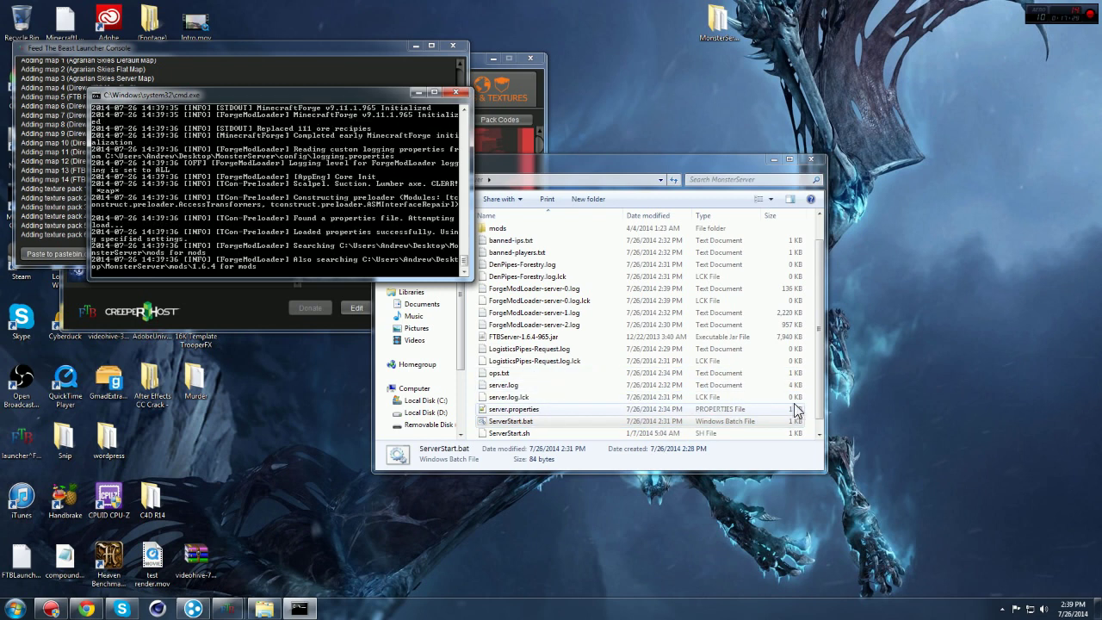
pyautogui.click(820, 434)
pyautogui.scroll(1, 831, 444)
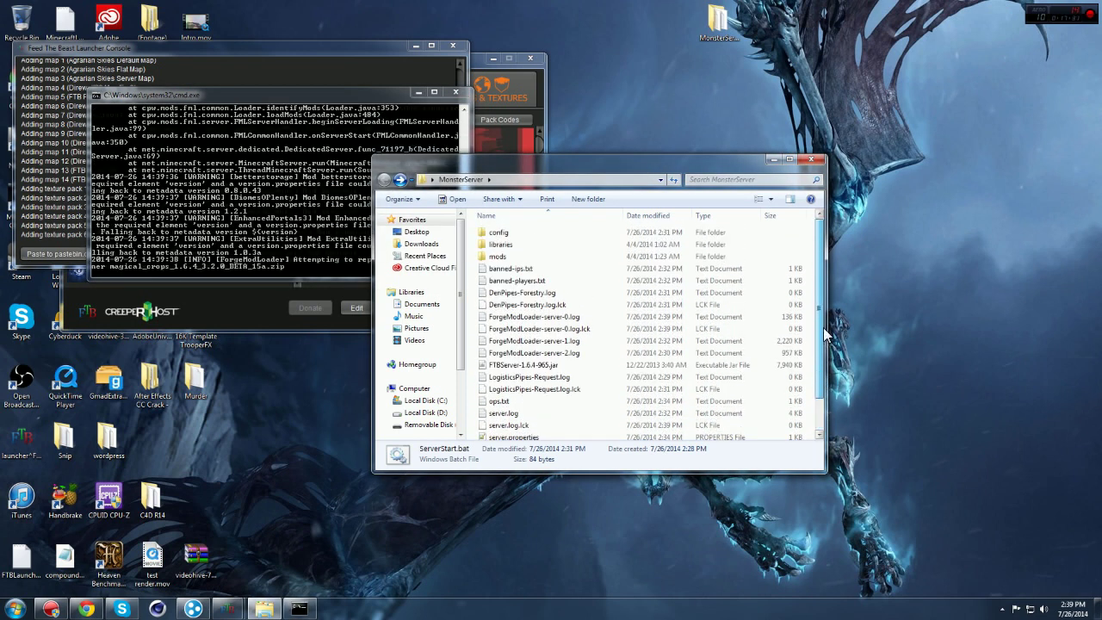
pyautogui.moveTo(696, 163); pyautogui.dragTo(832, 180)
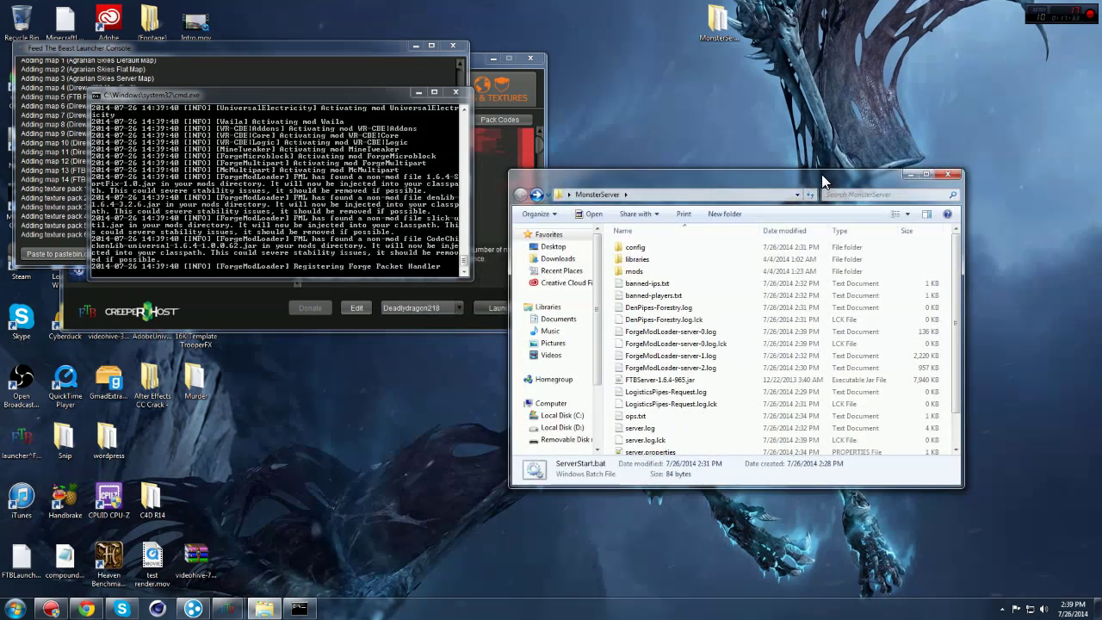
pyautogui.moveTo(334, 93); pyautogui.dragTo(849, 67)
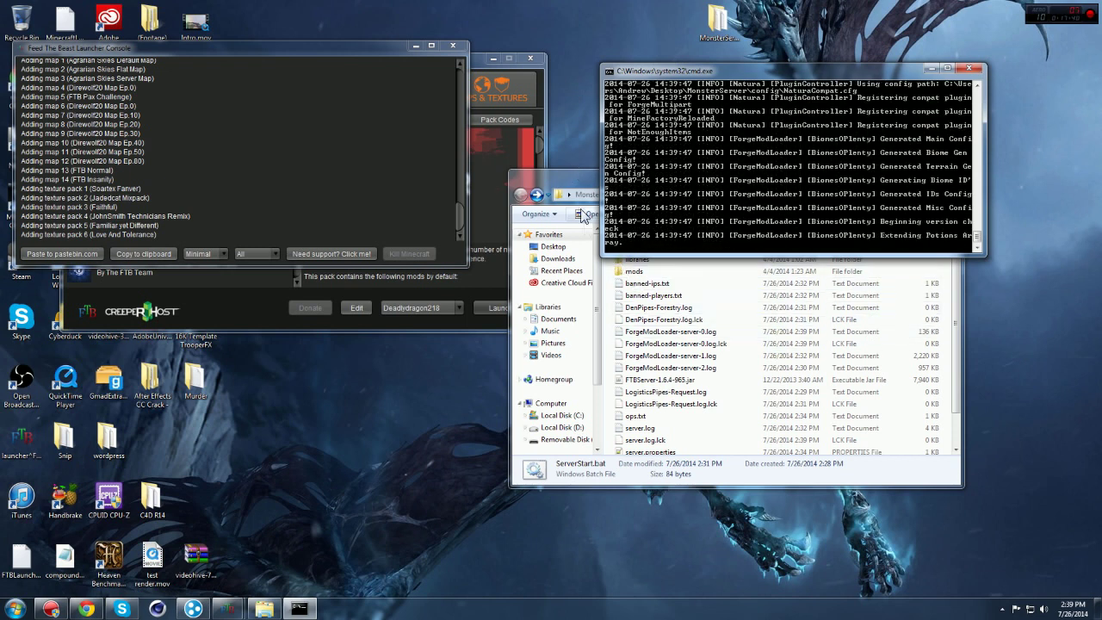
# Step: Switch between the folder and console windows until the server reaches Done and creates the test world
pyautogui.click(573, 202)
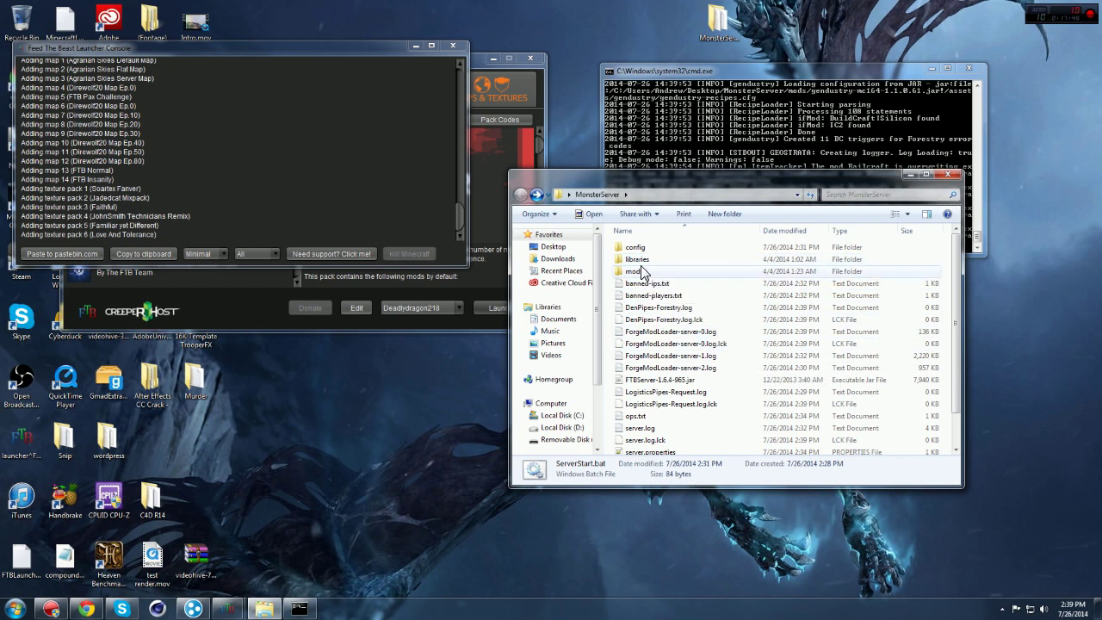
pyautogui.click(689, 68)
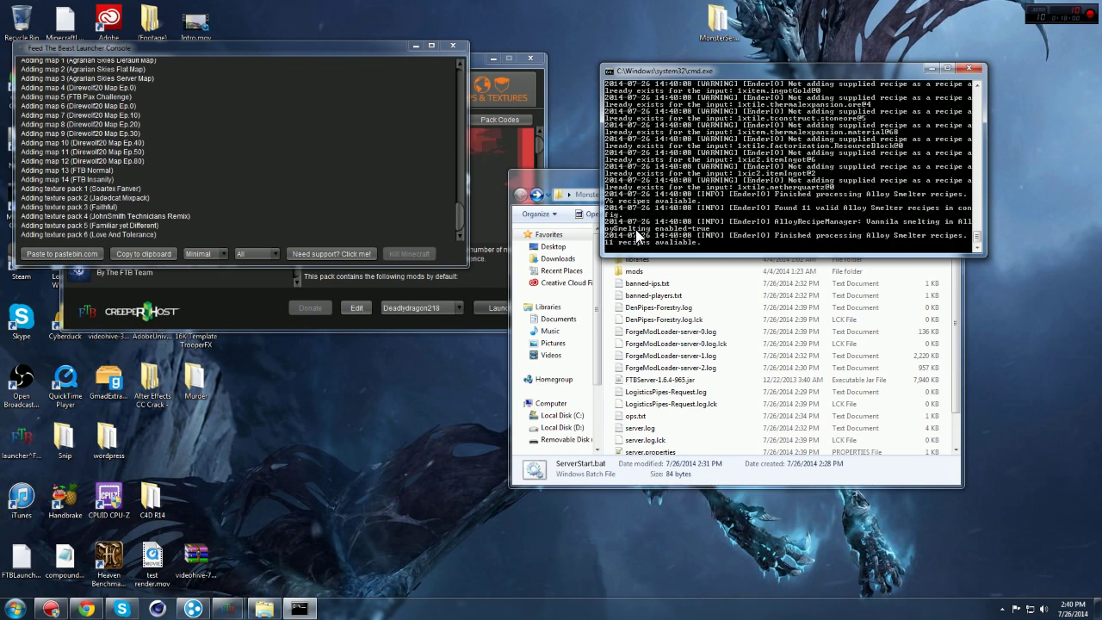
pyautogui.click(570, 178)
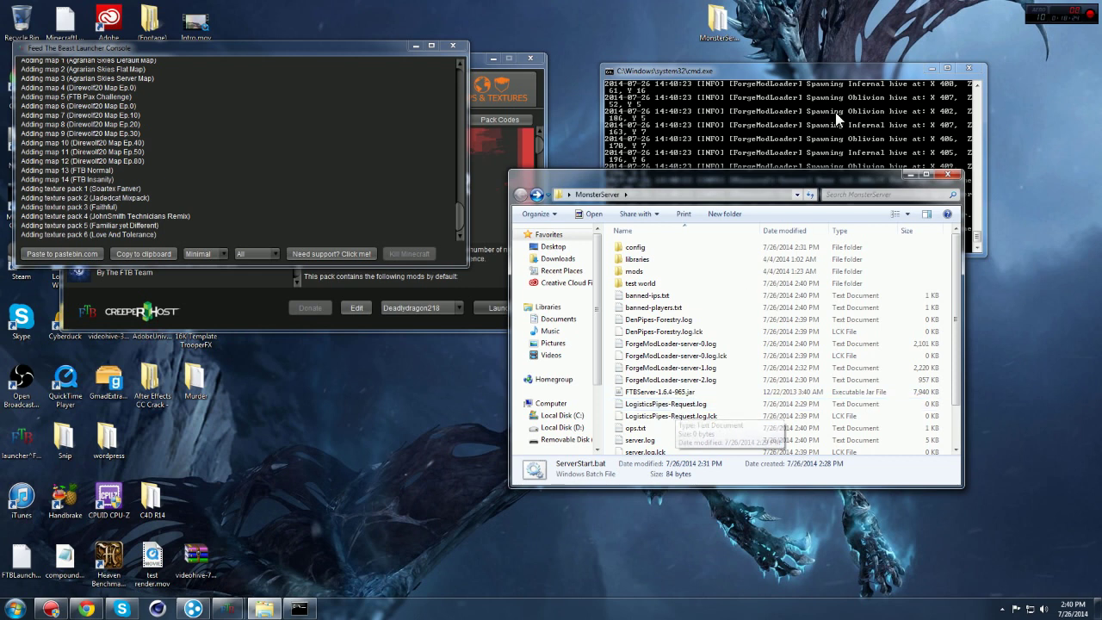
pyautogui.click(807, 72)
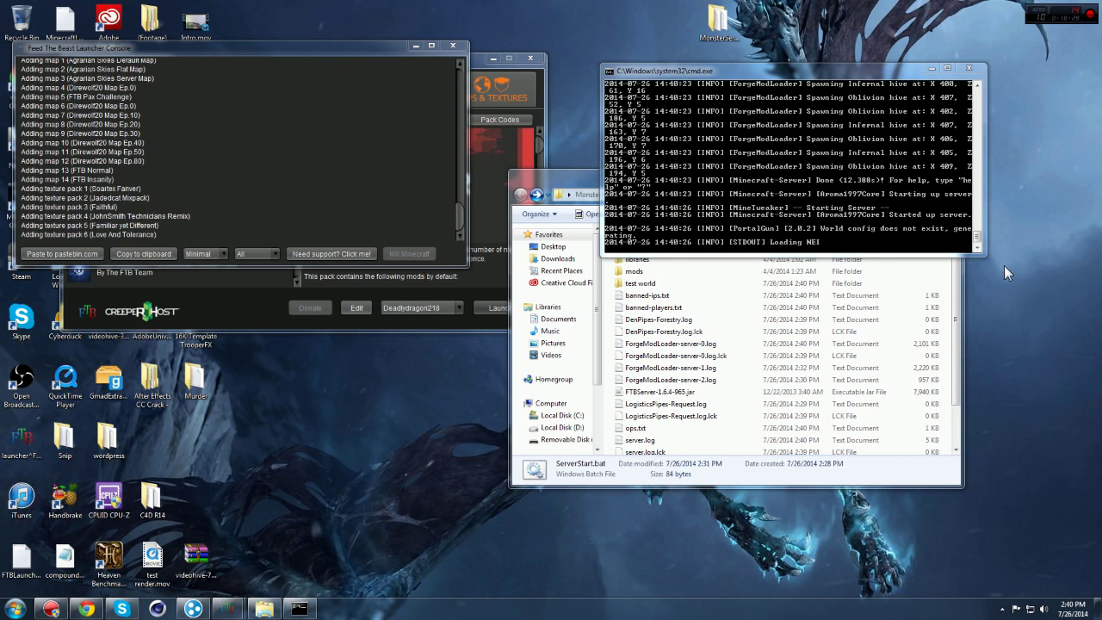
# Step: Resize the server console taller, scroll up the log, and move the window up and right
pyautogui.moveTo(989, 256); pyautogui.dragTo(1084, 303)
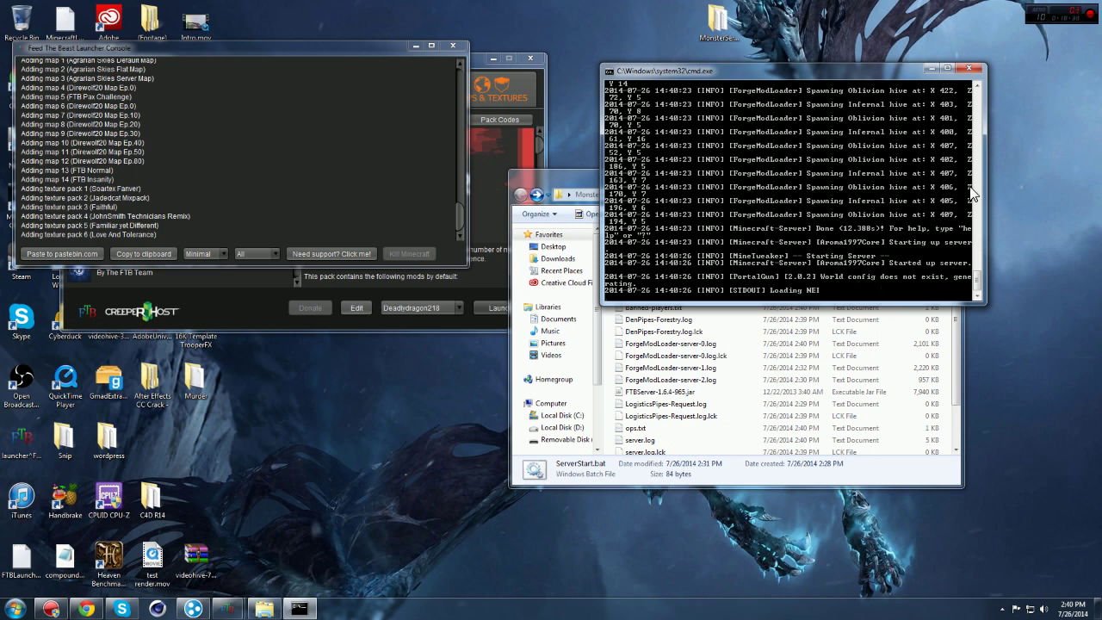
pyautogui.scroll(5, 969, 200)
pyautogui.moveTo(821, 72); pyautogui.dragTo(864, 24)
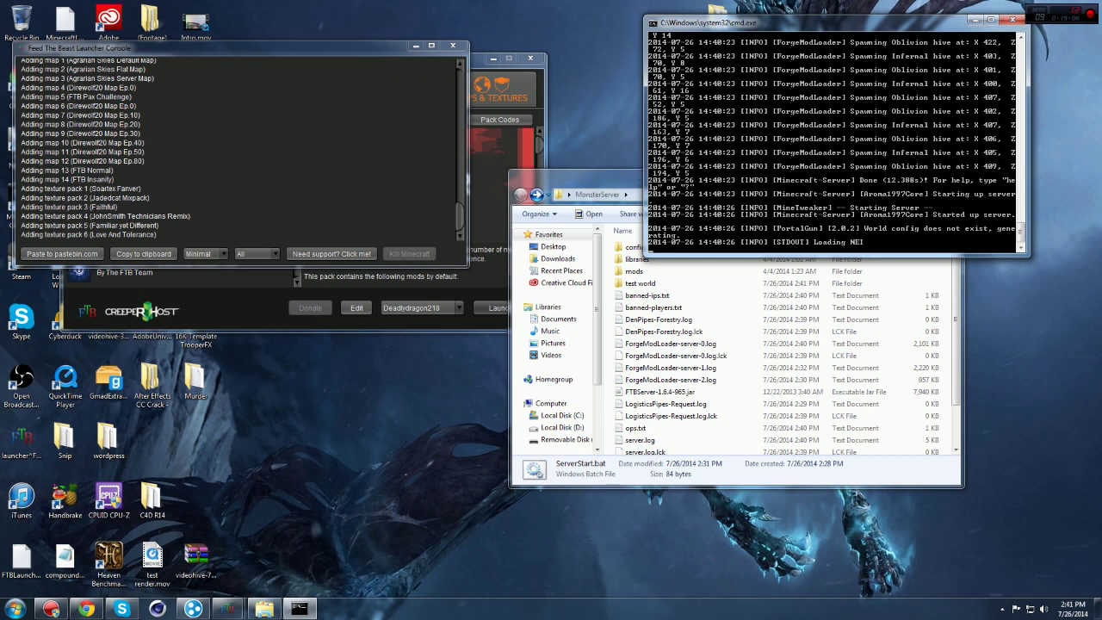
# Step: Open Hamachi, move it up-left, and look at the peer actions in both networks
pyautogui.click(193, 609)
pyautogui.moveTo(848, 332); pyautogui.dragTo(679, 81)
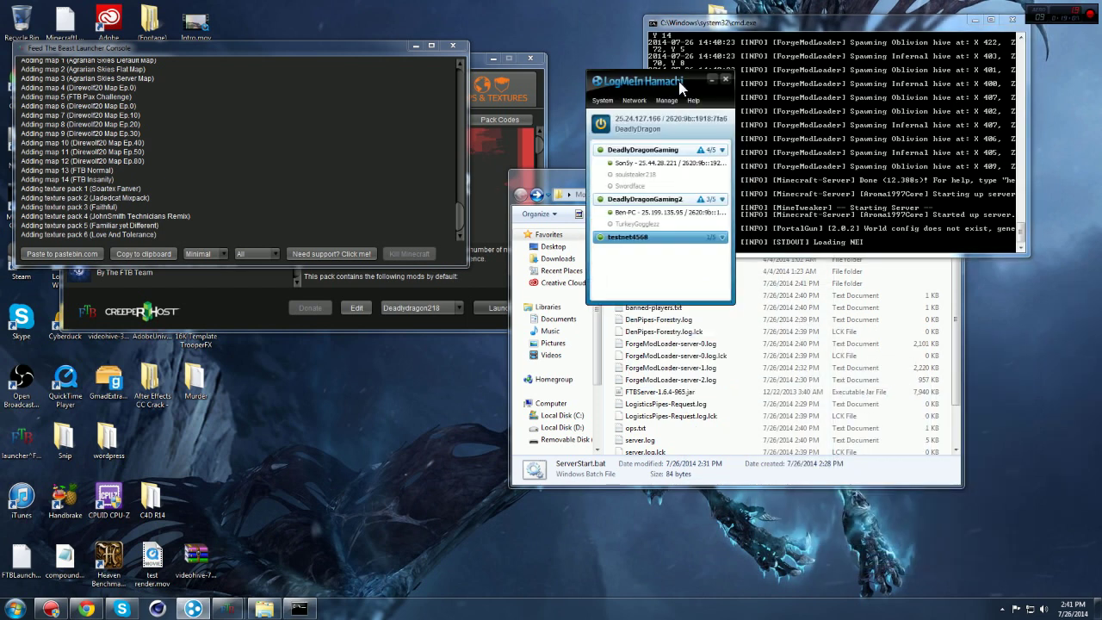
pyautogui.click(651, 164)
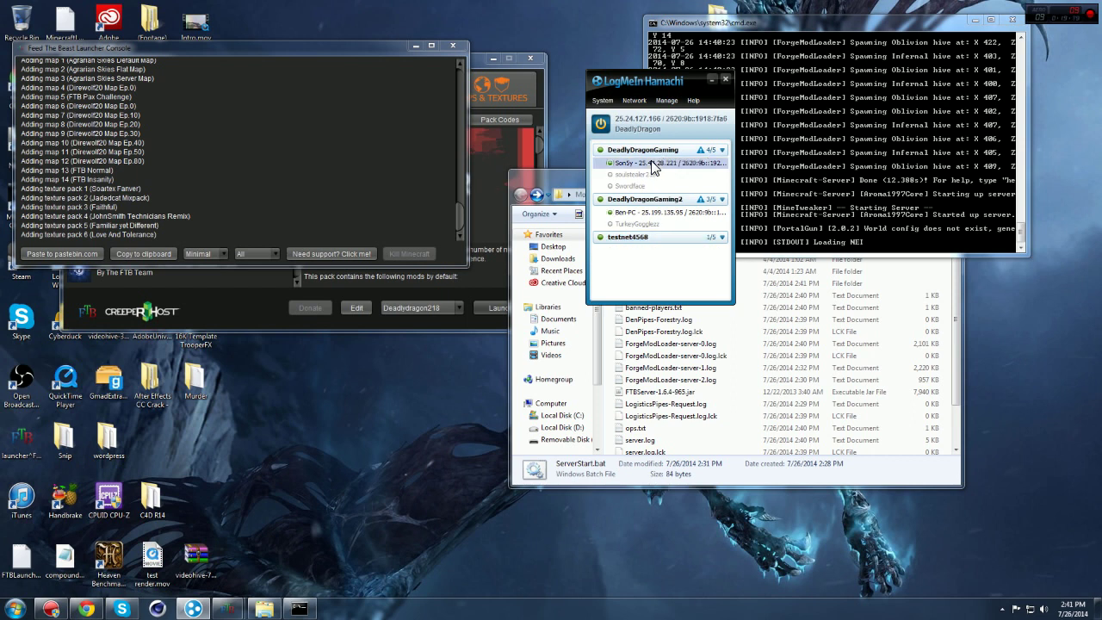
pyautogui.rightClick(651, 165)
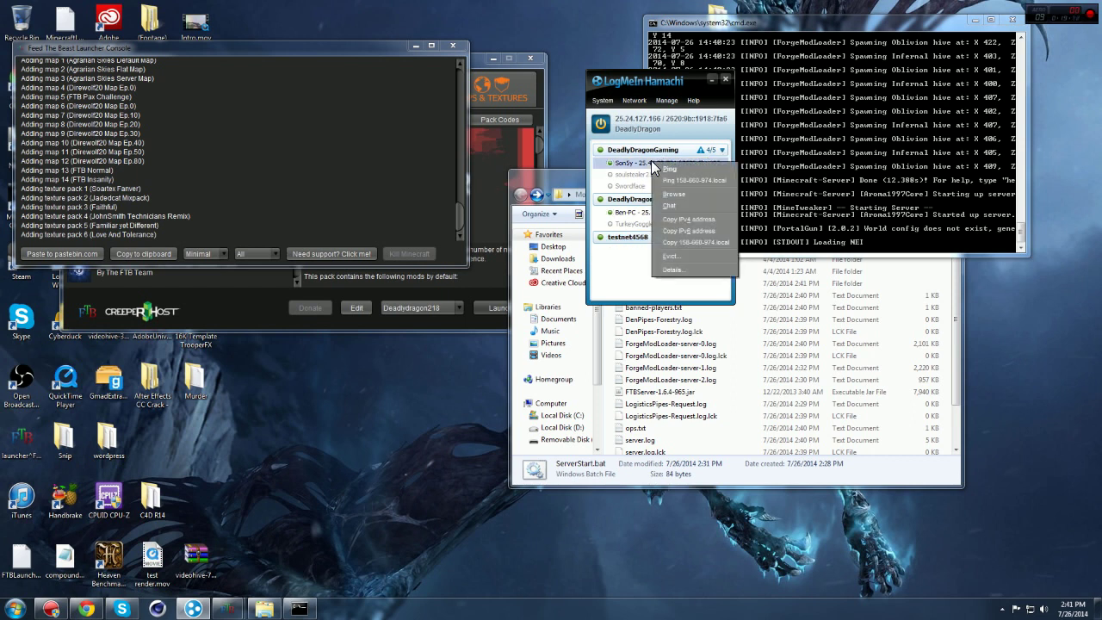
pyautogui.click(605, 179)
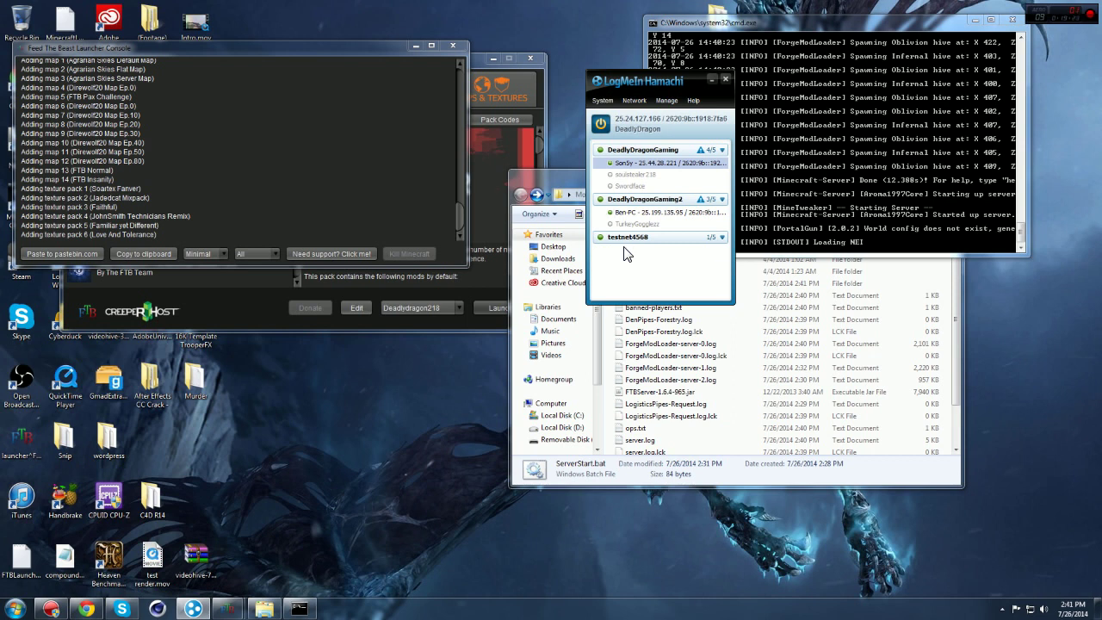
pyautogui.rightClick(641, 213)
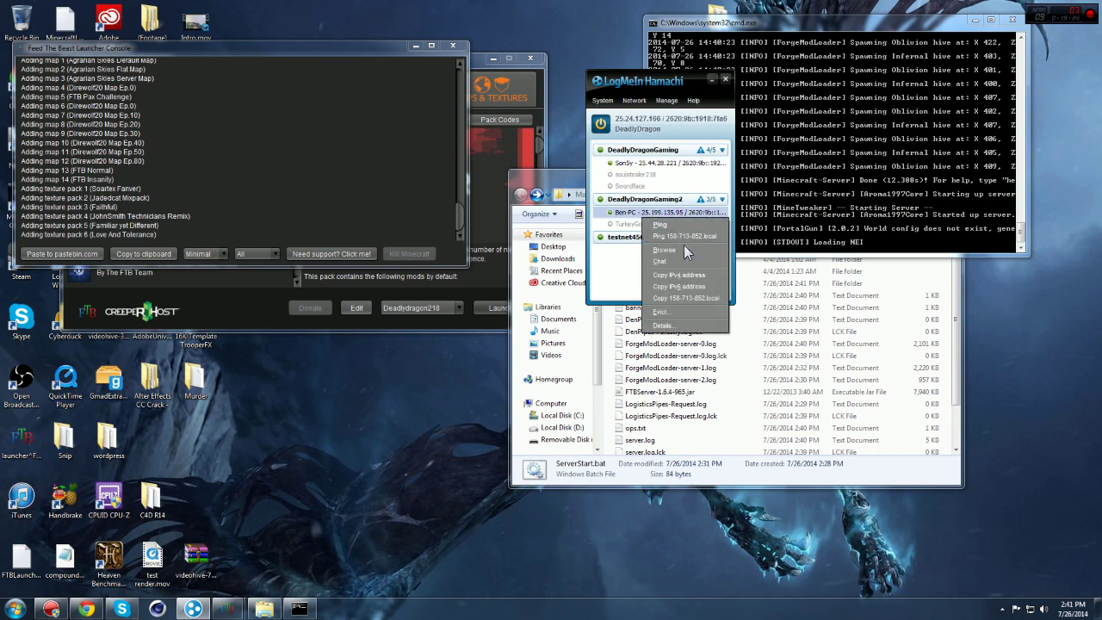
pyautogui.click(619, 269)
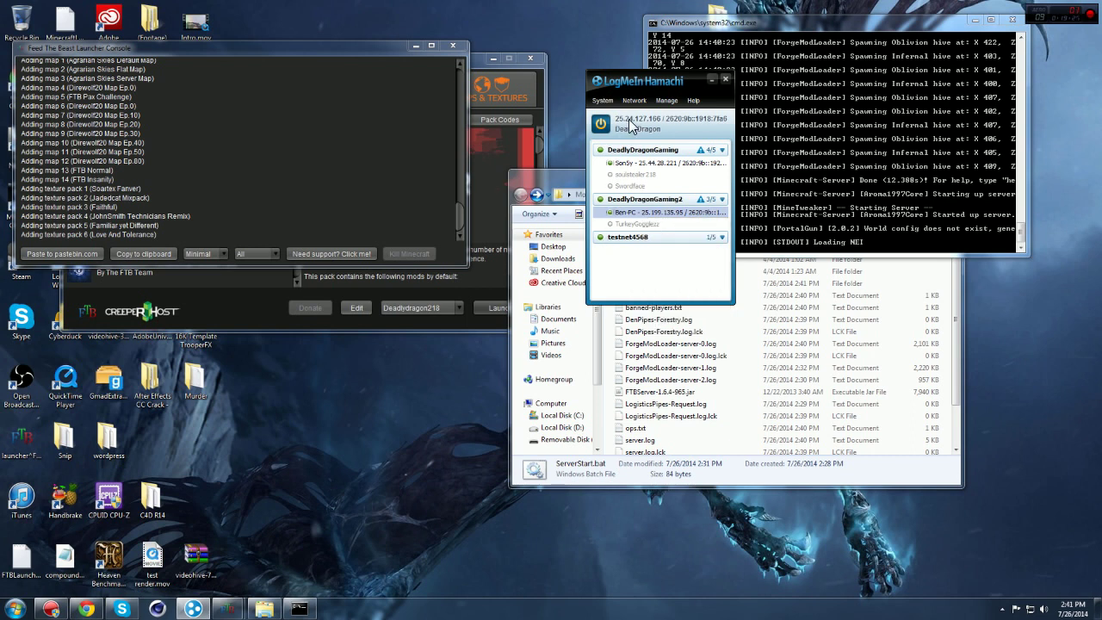
# Step: Copy this computer's IPv4 address, close Hamachi, and return to the FTB launcher
pyautogui.click(631, 122)
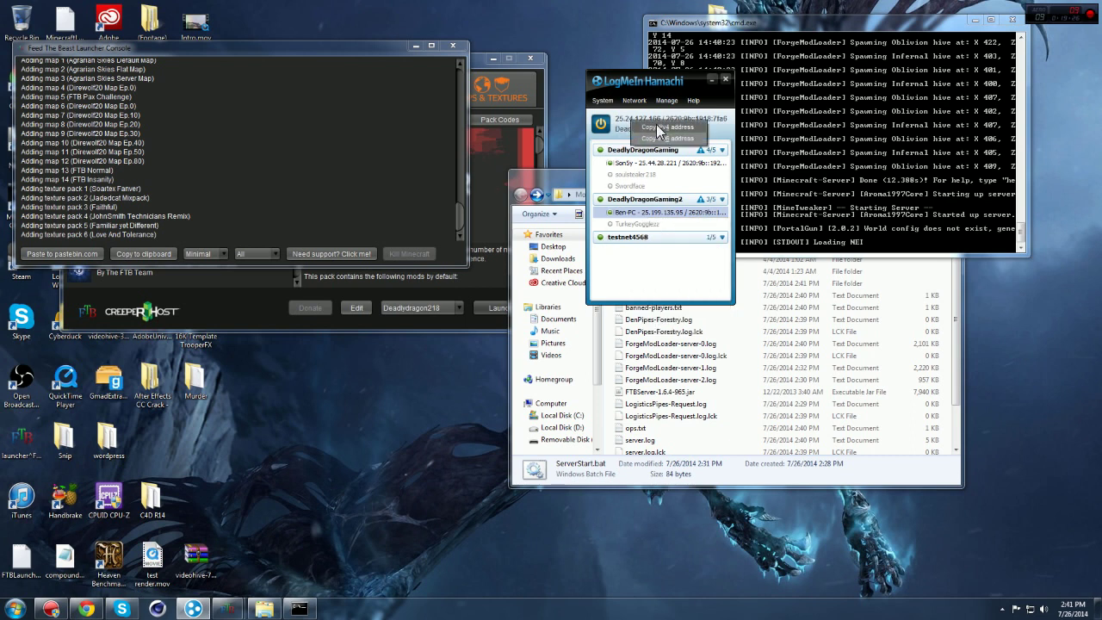
pyautogui.click(658, 128)
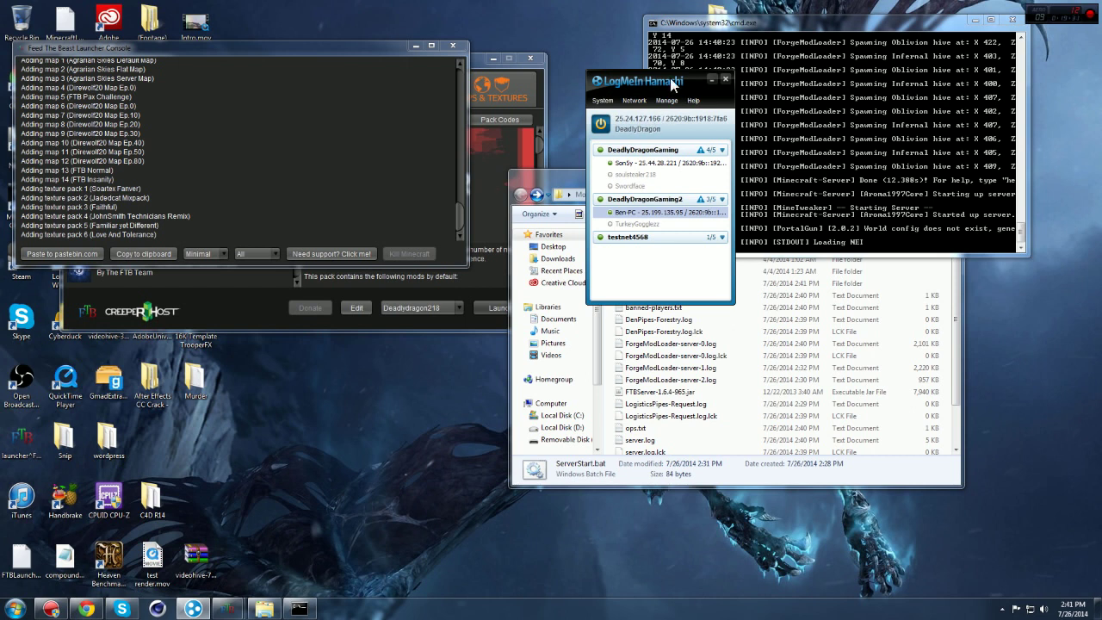
pyautogui.click(725, 79)
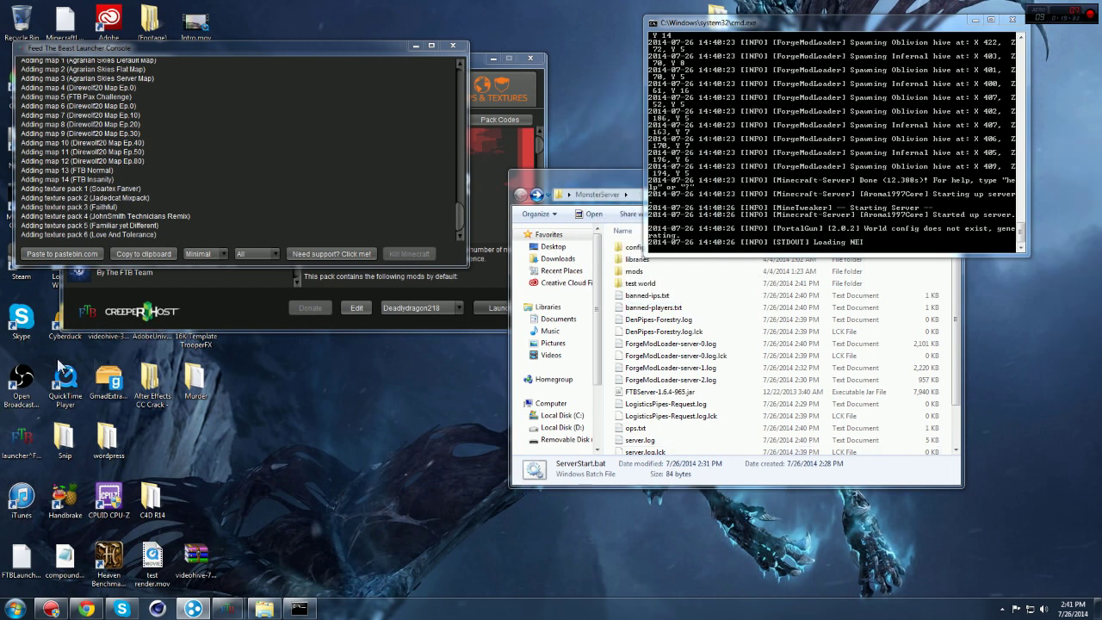
pyautogui.click(272, 326)
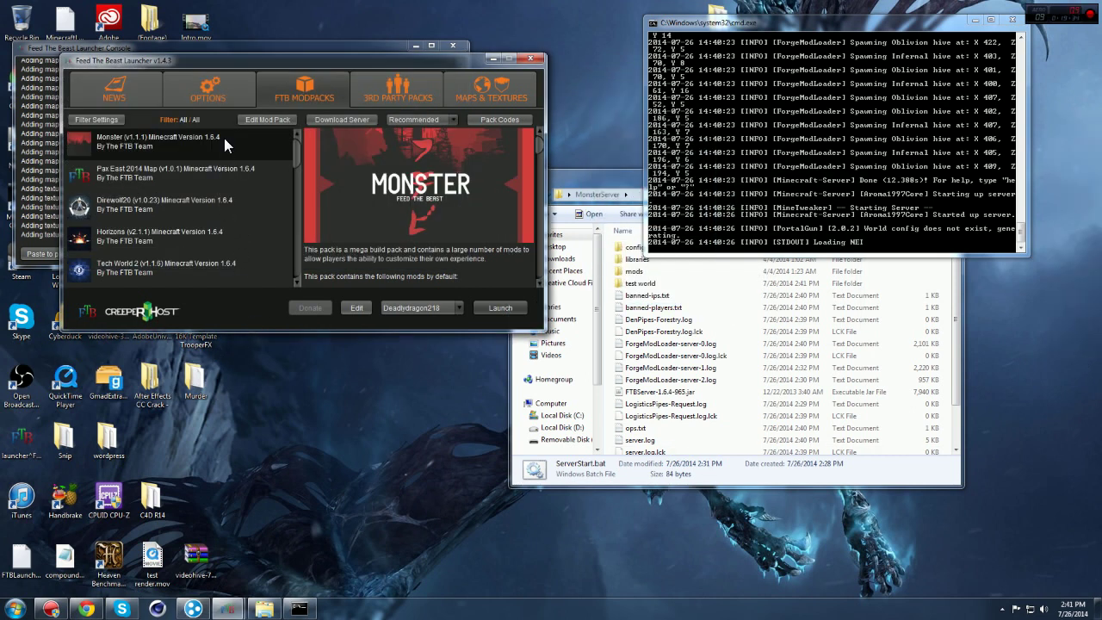
# Step: Launch the Monster modpack and reposition the launcher console while Minecraft 1.6.4 loads
pyautogui.click(498, 313)
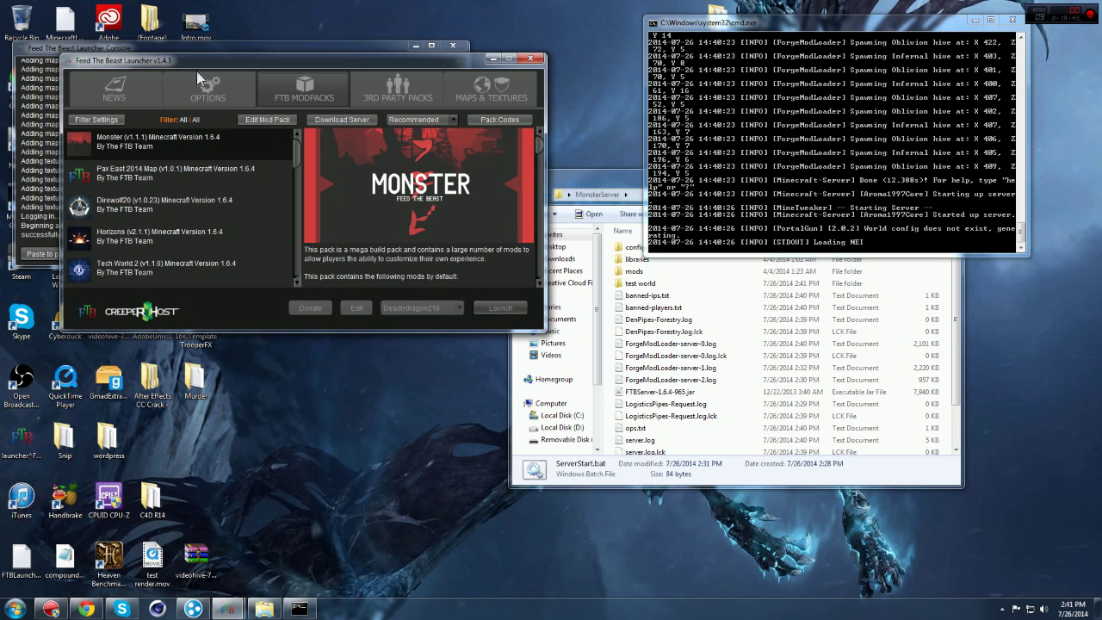
pyautogui.click(224, 44)
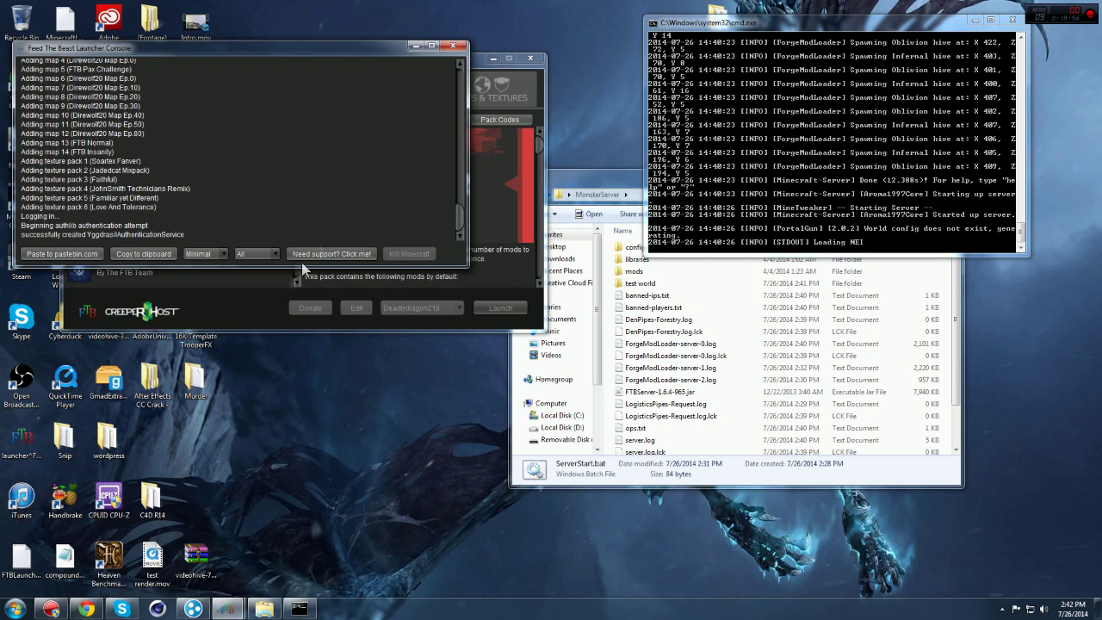
pyautogui.click(269, 293)
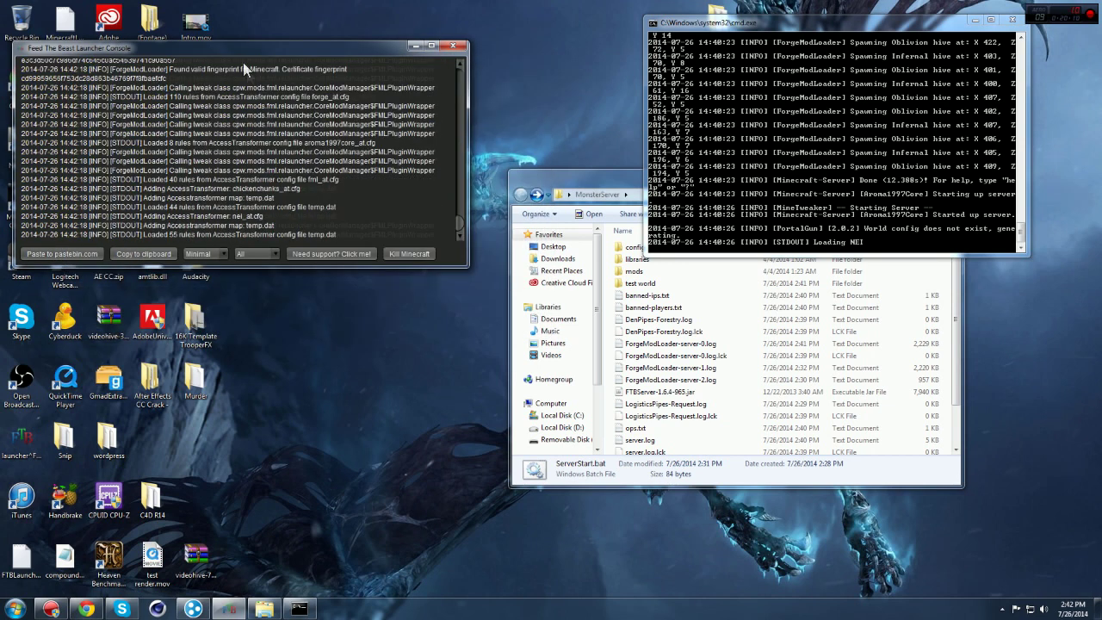
pyautogui.moveTo(243, 49); pyautogui.dragTo(281, 81)
pyautogui.moveTo(698, 23); pyautogui.dragTo(1101, 87)
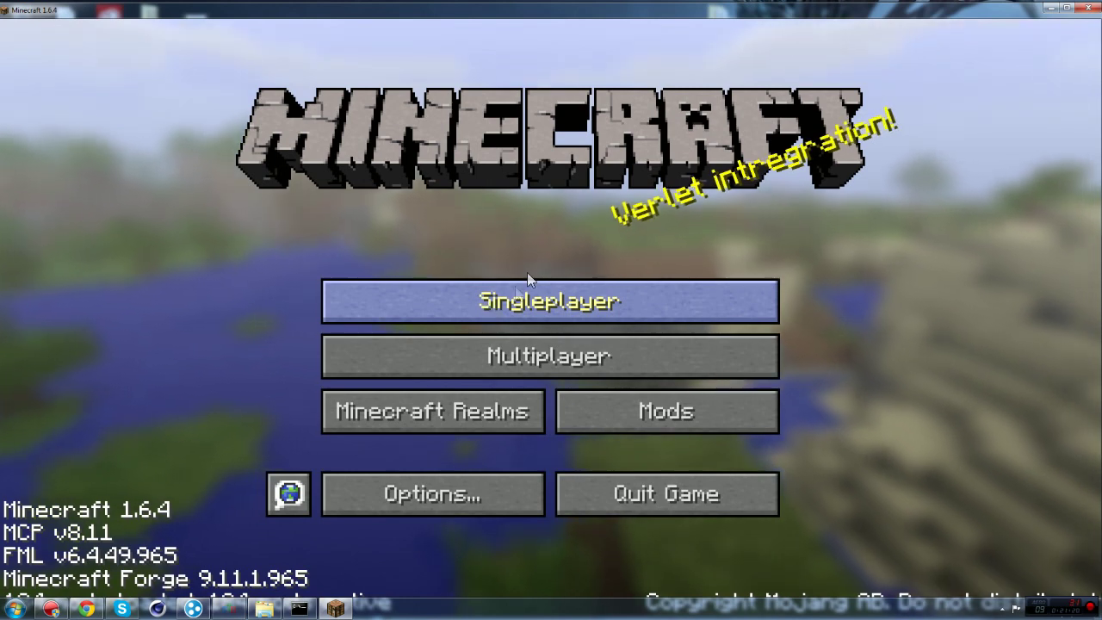
pyautogui.click(1068, 6)
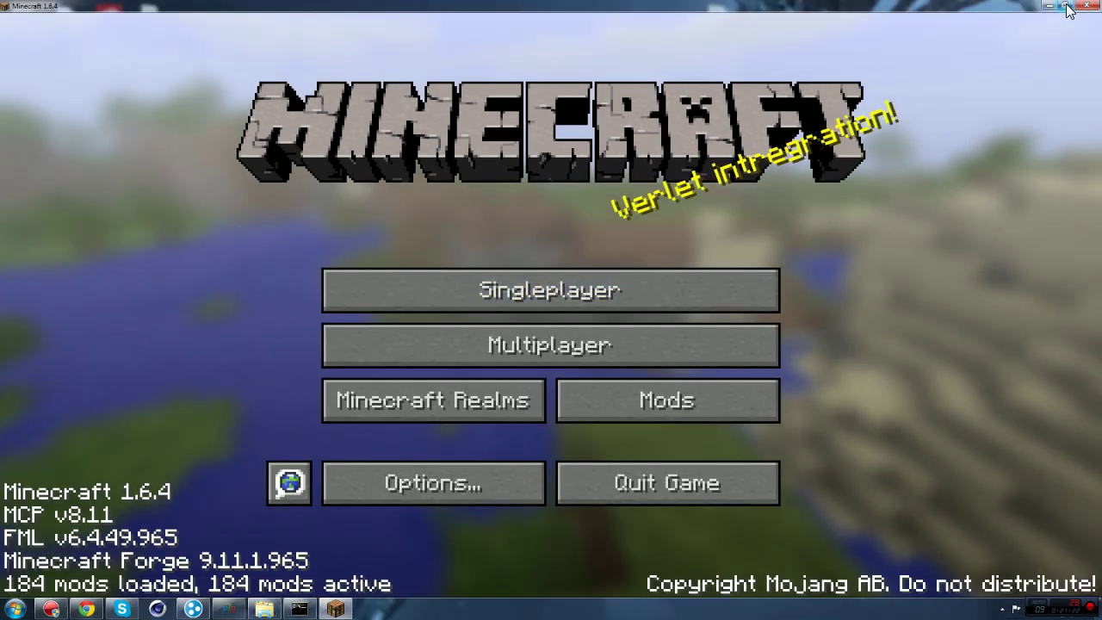
pyautogui.click(492, 358)
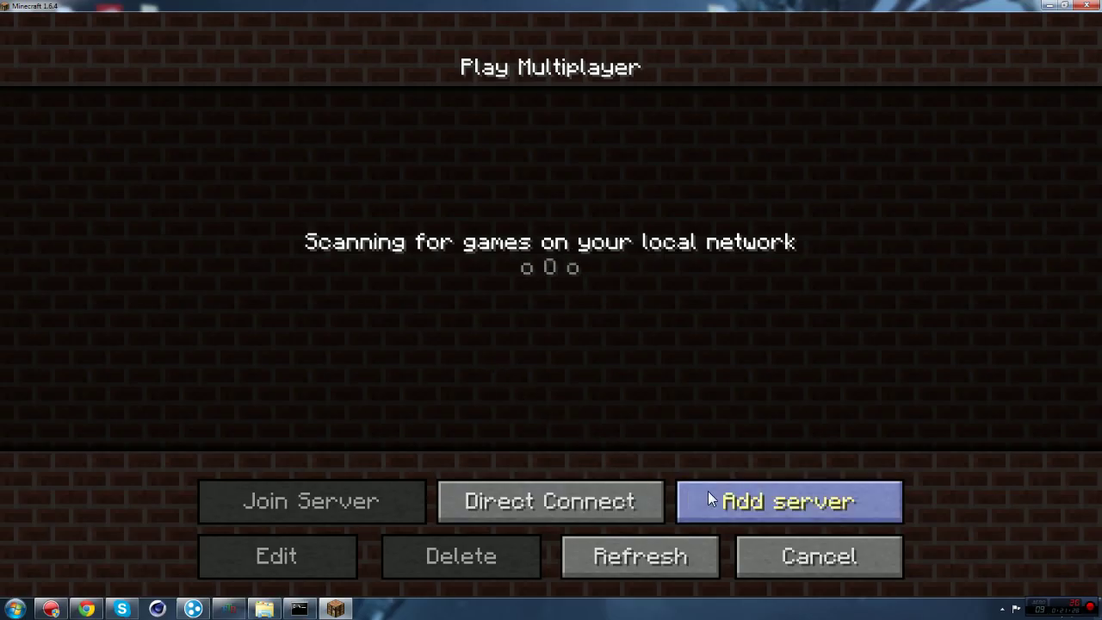
pyautogui.click(709, 493)
pyautogui.press('BackSpace')
pyautogui.press('BackSpace')
pyautogui.press('BackSpace')
pyautogui.press('BackSpace')
pyautogui.press('BackSpace')
pyautogui.press('BackSpace')
pyautogui.press('BackSpace')
pyautogui.press('BackSpace')
pyautogui.press('BackSpace')
pyautogui.press('BackSpace')
pyautogui.press('BackSpace')
pyautogui.press('BackSpace')
pyautogui.press('BackSpace')
pyautogui.press('BackSpace')
pyautogui.press('BackSpace')
pyautogui.press('BackSpace')
pyautogui.write('My Server')
pyautogui.click(486, 288)
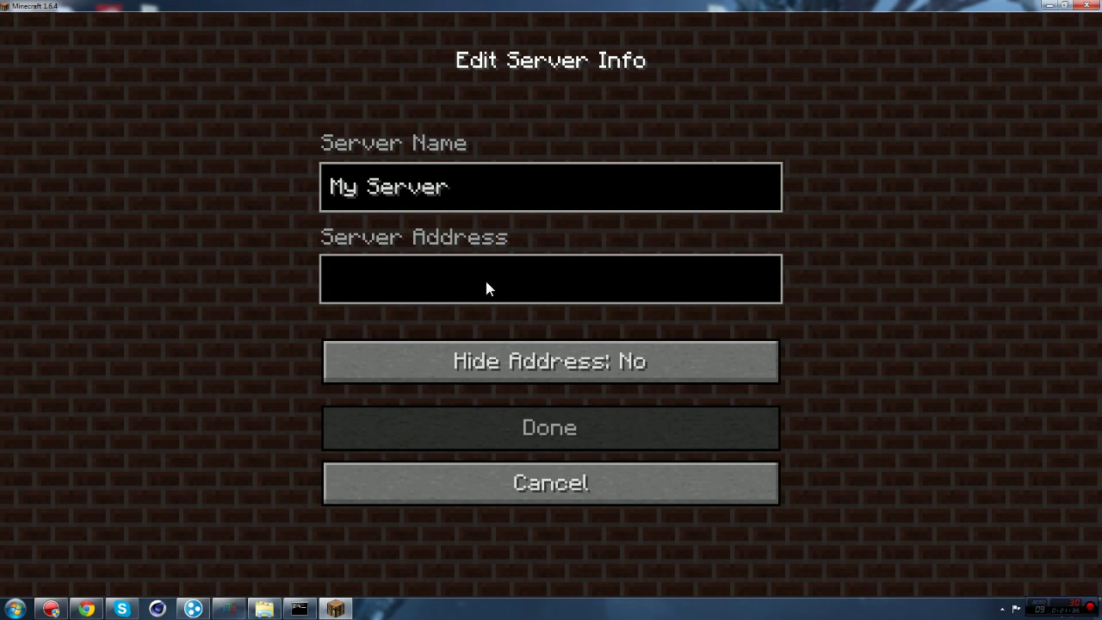
pyautogui.write('25.24.127.166')
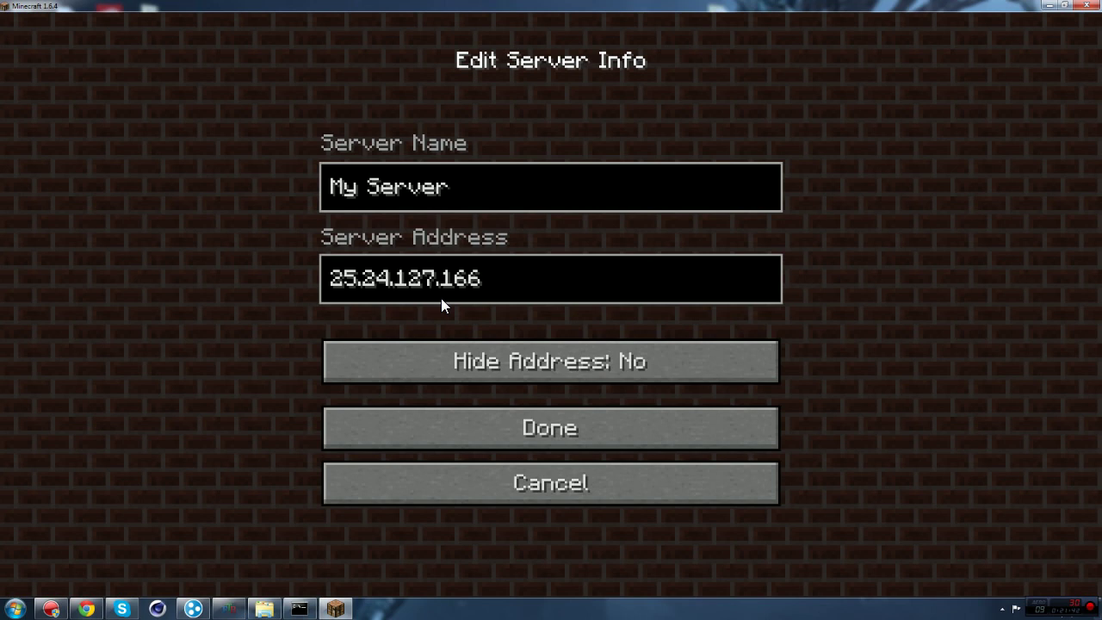
pyautogui.click(504, 422)
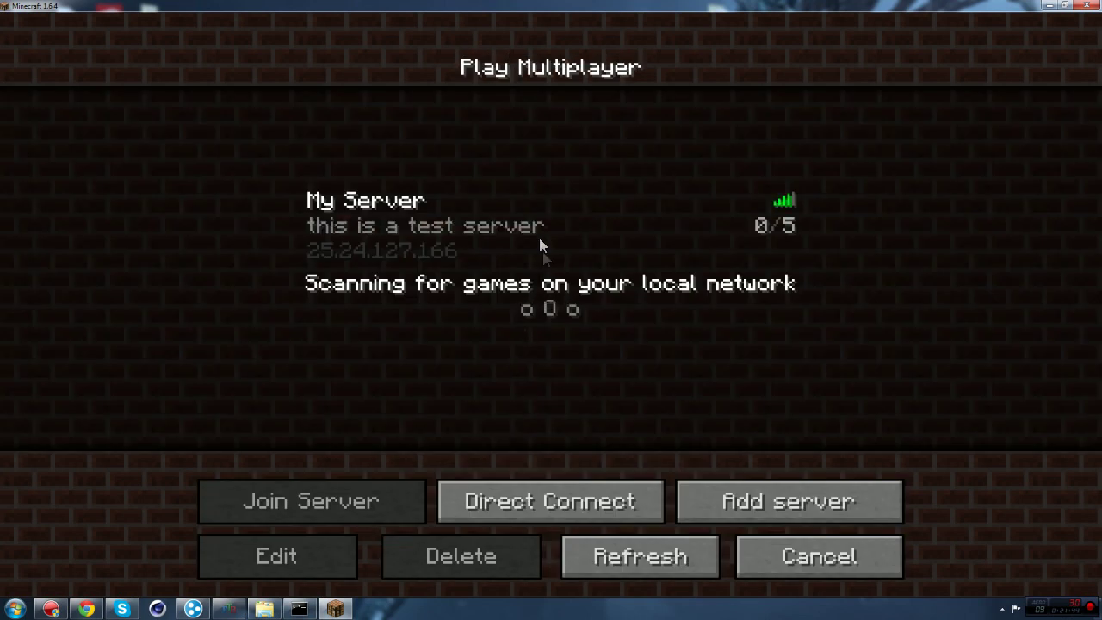
pyautogui.click(308, 226)
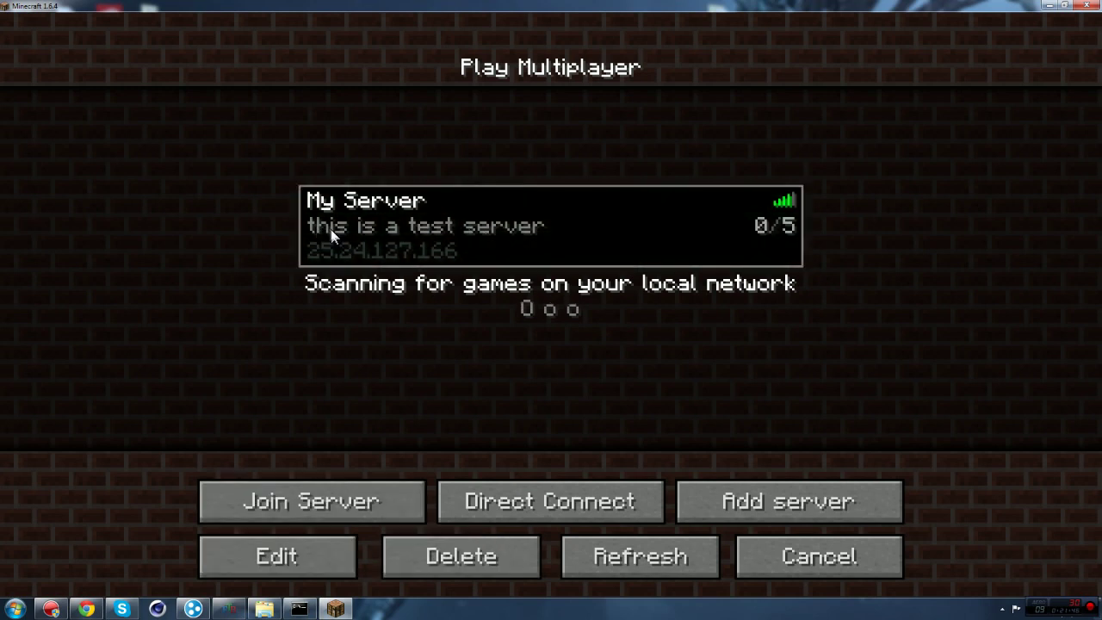
# Step: Join My Server, walk up the slope, and lower the music volume to 7%
pyautogui.doubleClick(583, 233)
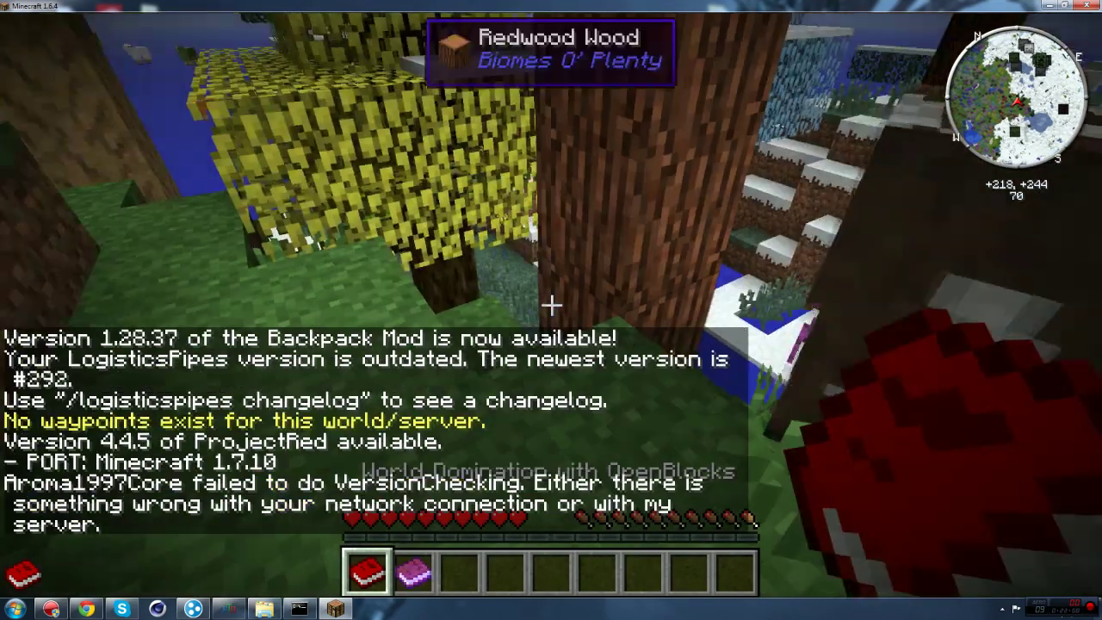
pyautogui.press('w')
pyautogui.press('space')
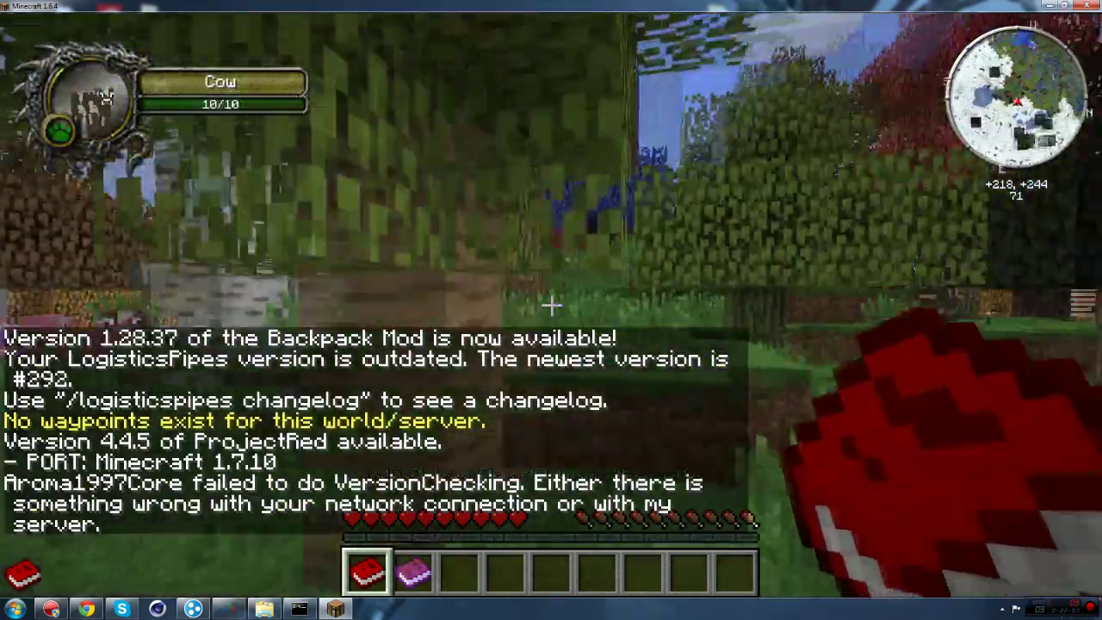
pyautogui.press('Escape')
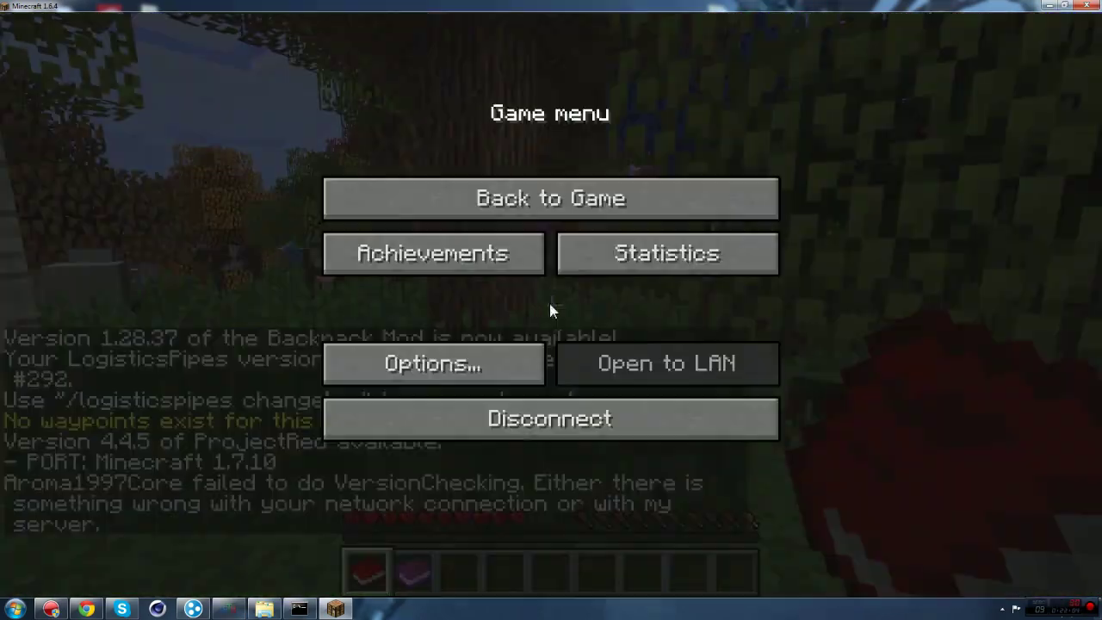
pyautogui.click(439, 360)
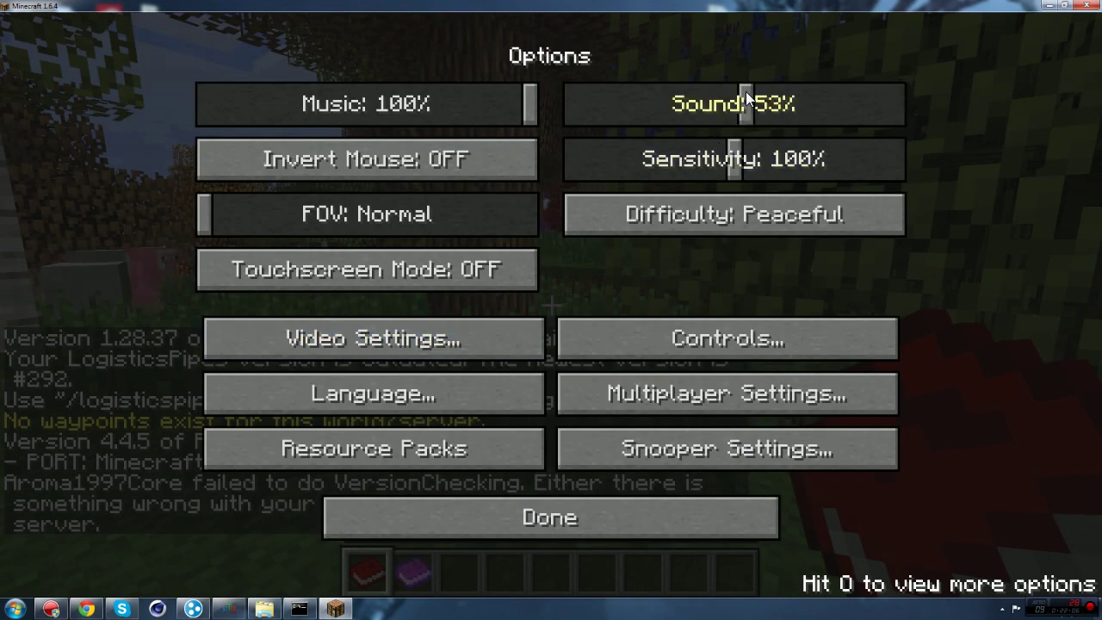
pyautogui.click(367, 92)
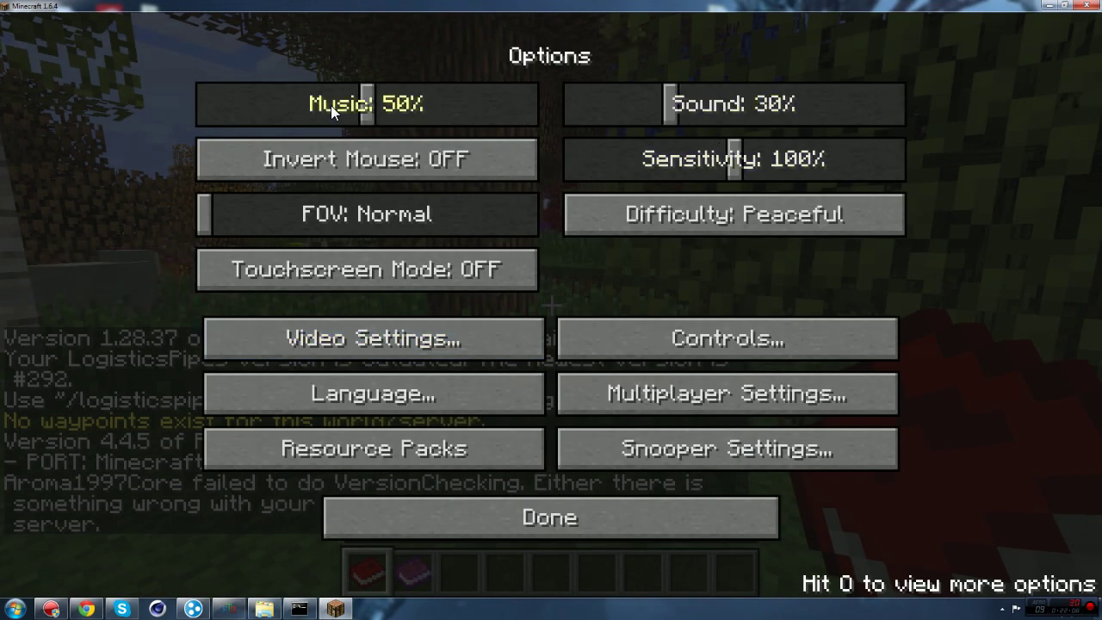
pyautogui.click(331, 105)
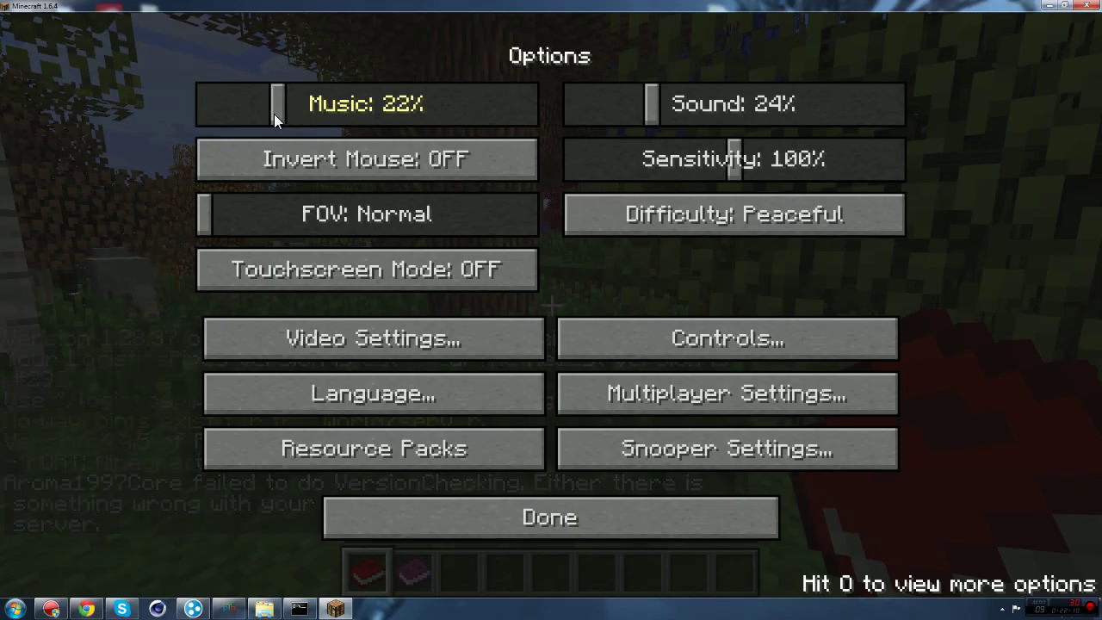
pyautogui.click(483, 517)
pyautogui.click(543, 199)
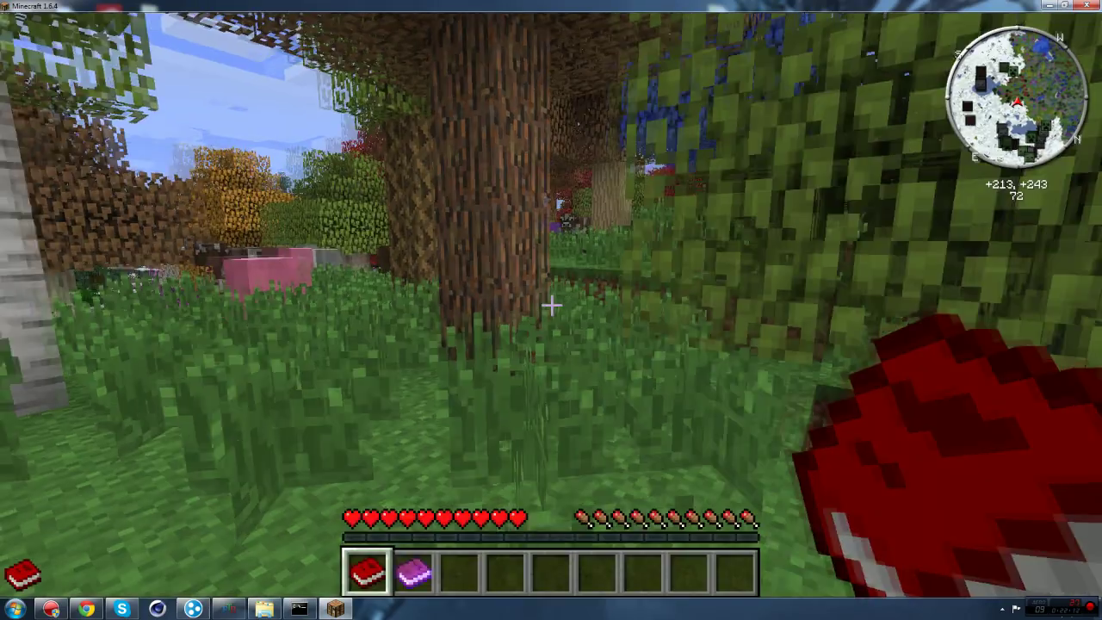
# Step: Walk through the forest toward a cow, then check Options again and resume playing
pyautogui.press('w')
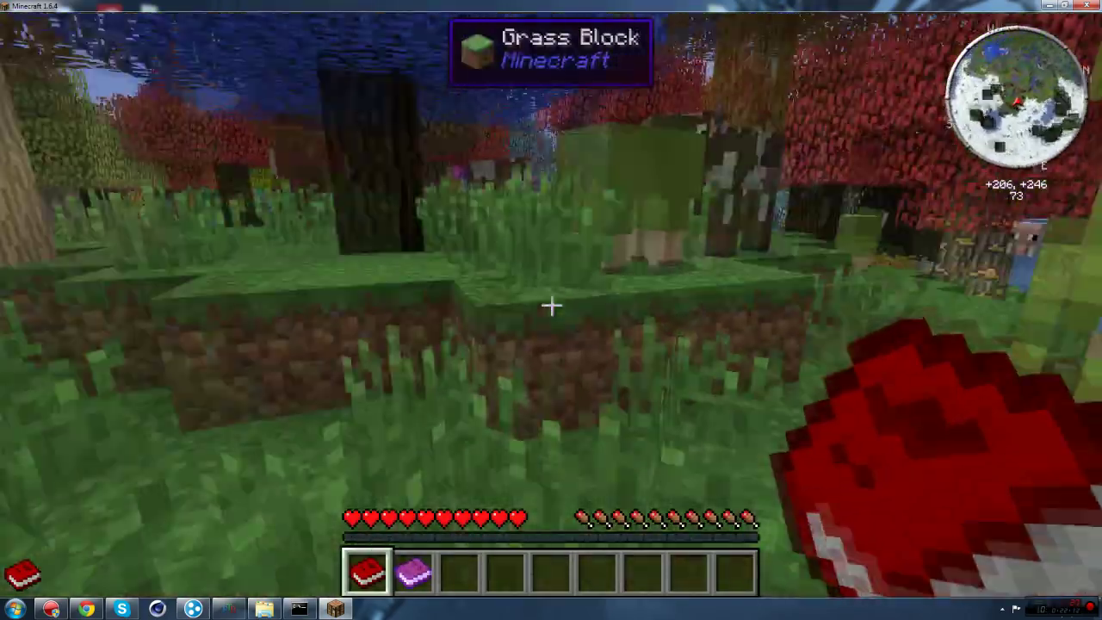
pyautogui.press('w')
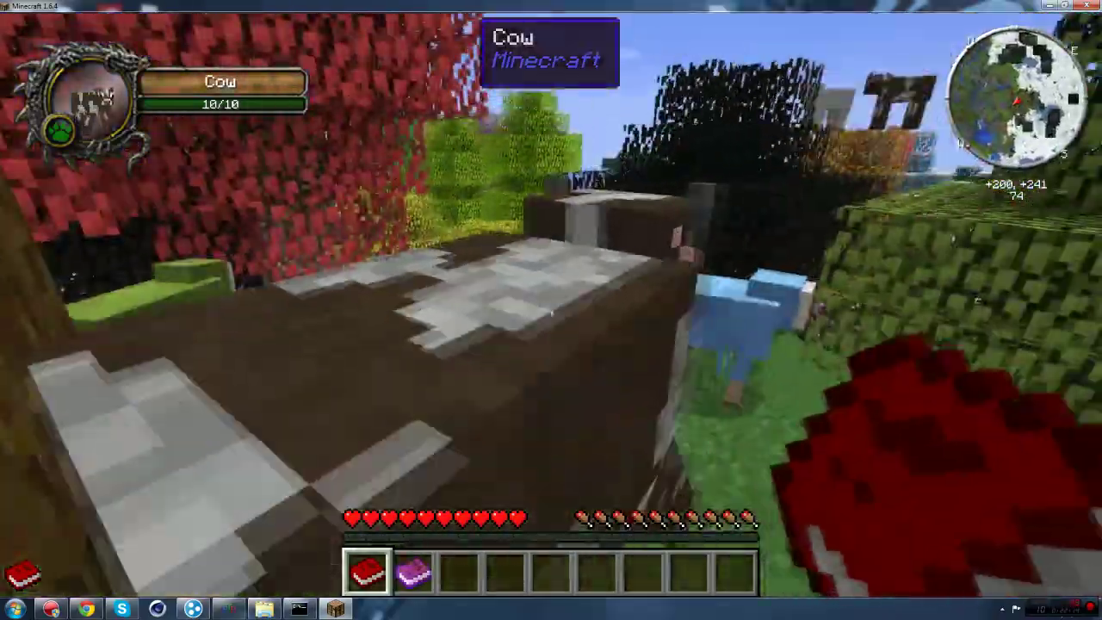
pyautogui.press('w')
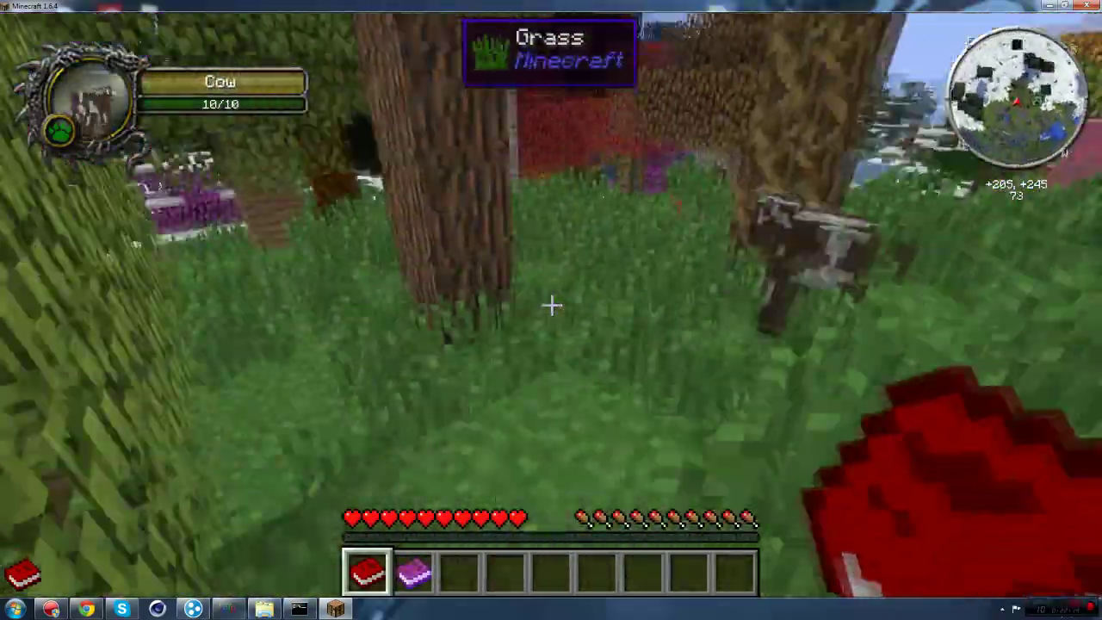
pyautogui.press('Escape')
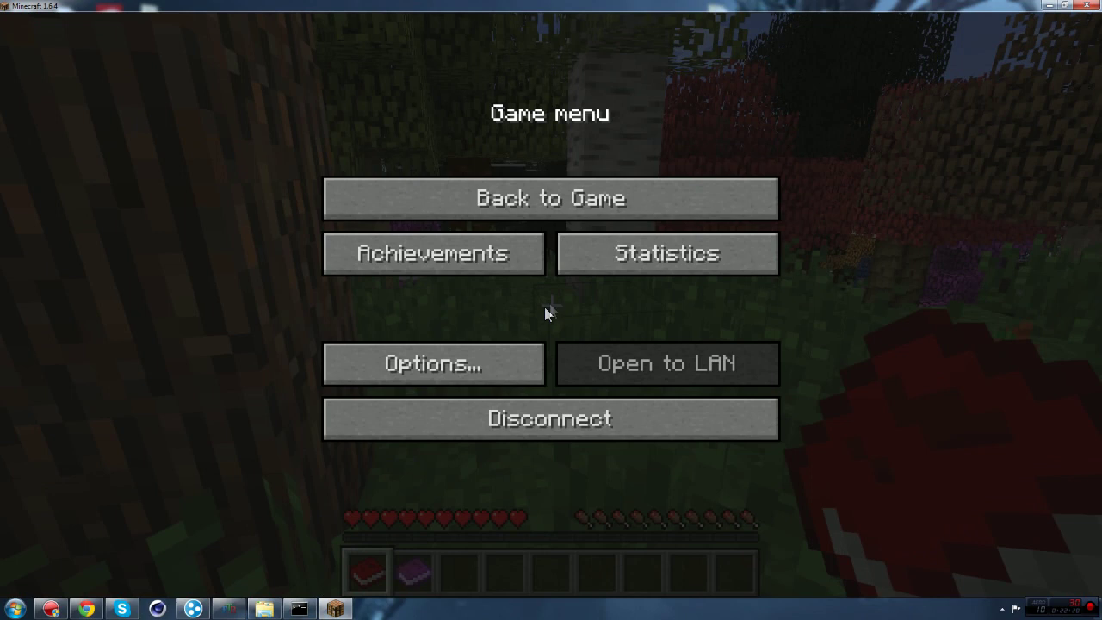
pyautogui.click(433, 363)
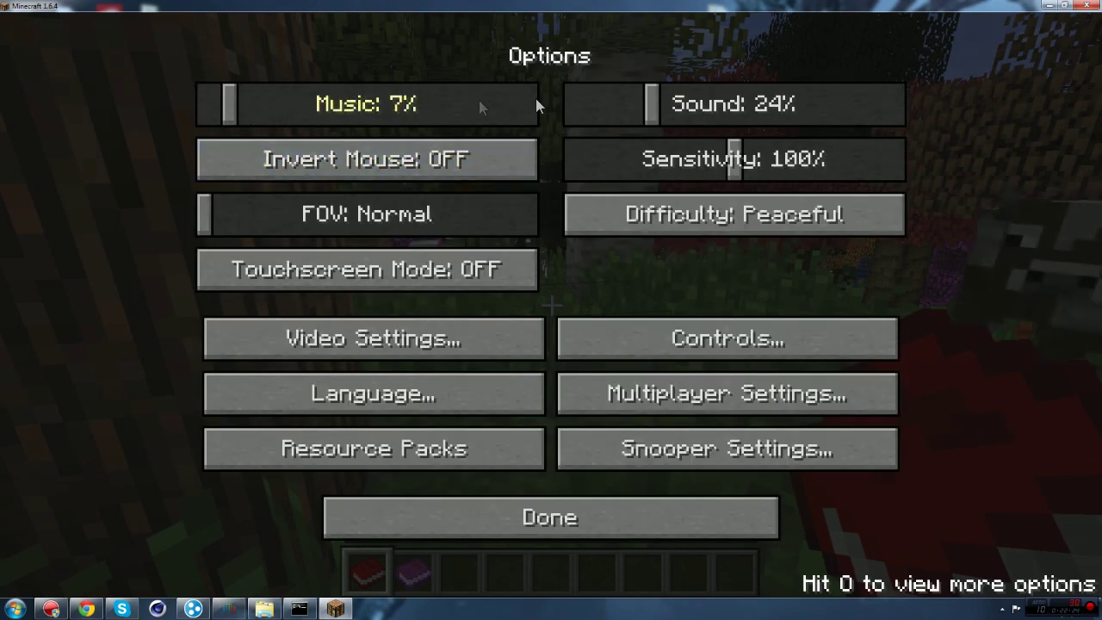
pyautogui.click(564, 506)
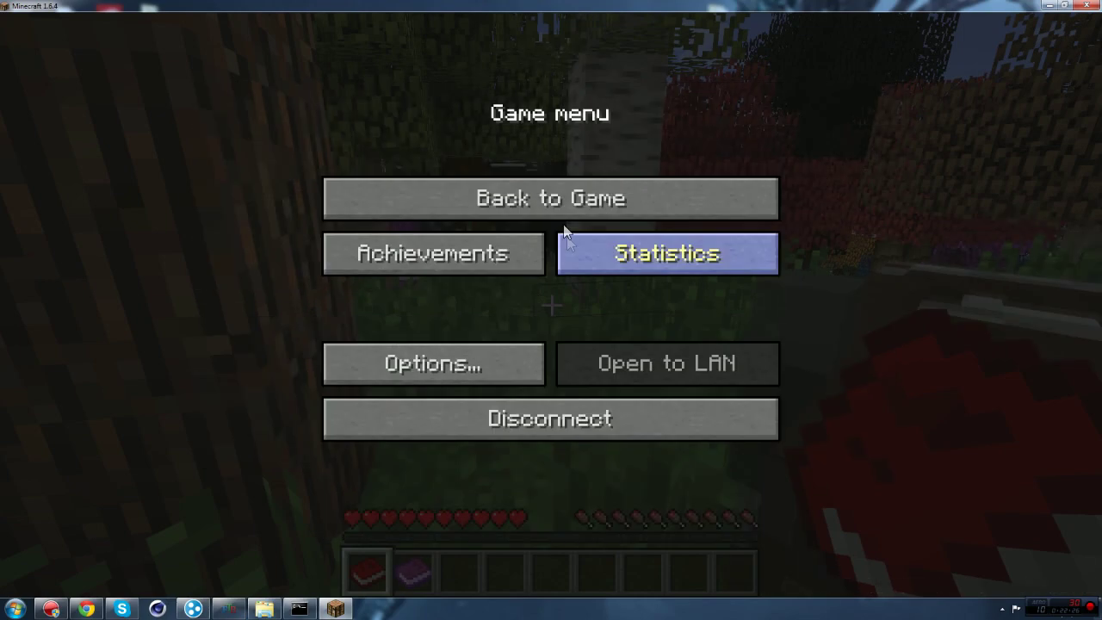
pyautogui.click(564, 207)
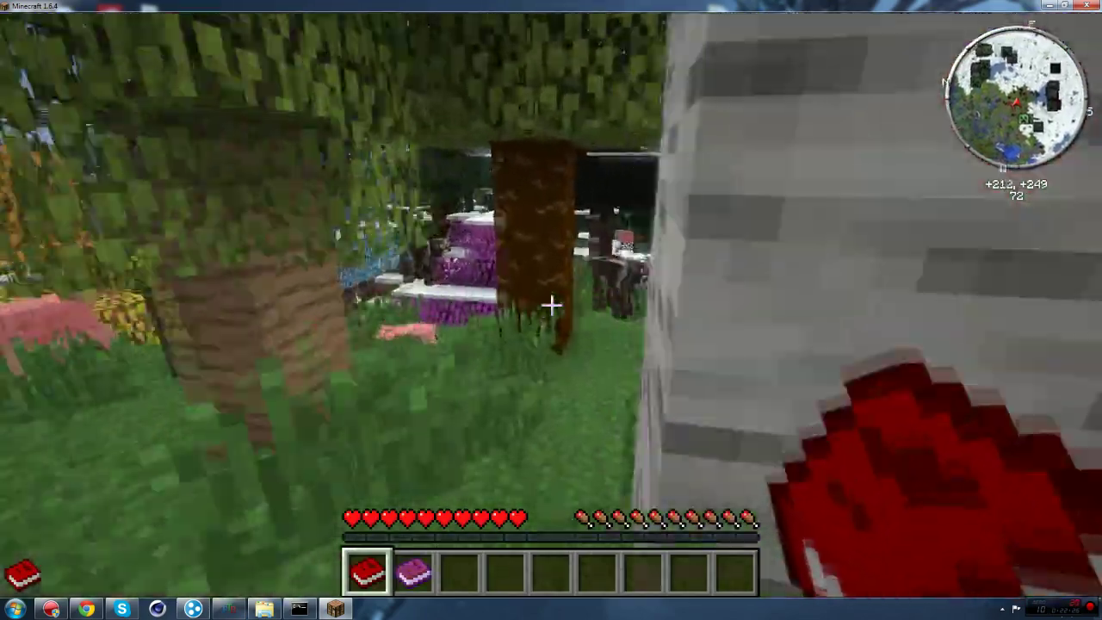
# Step: Walk past the magenta and snowy trees and the birch into the clearing of coloured sheep
pyautogui.press('w')
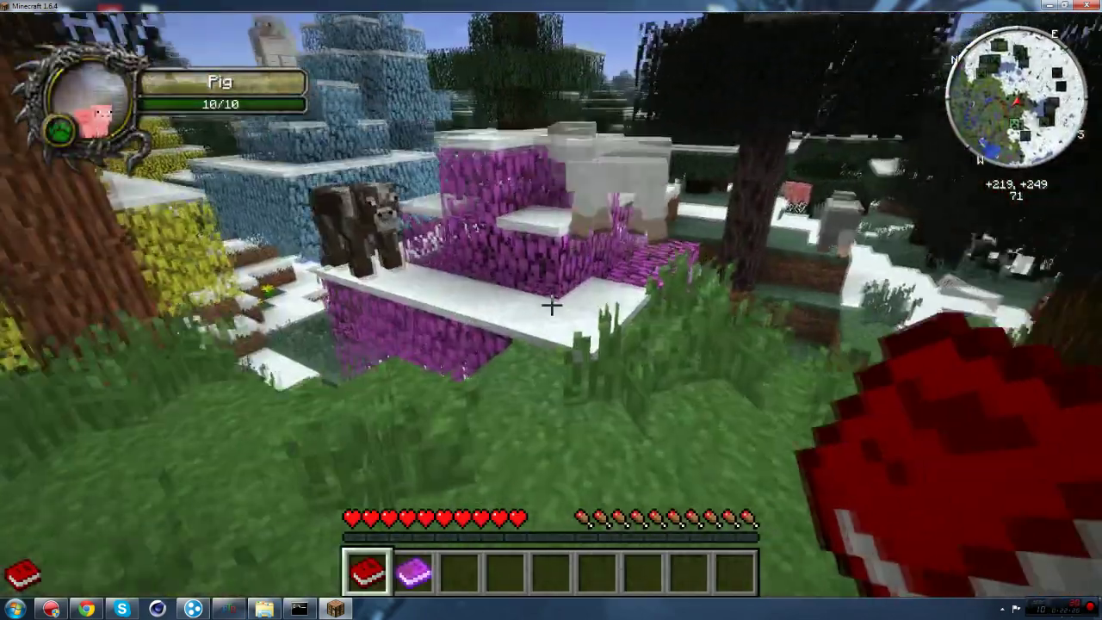
pyautogui.press('w')
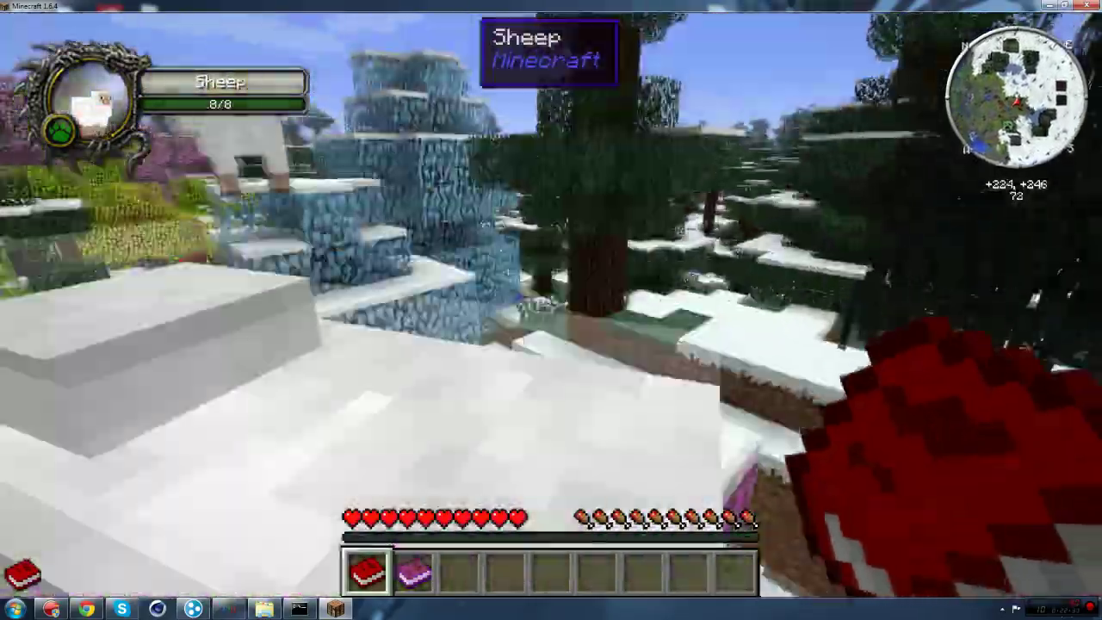
pyautogui.press('w')
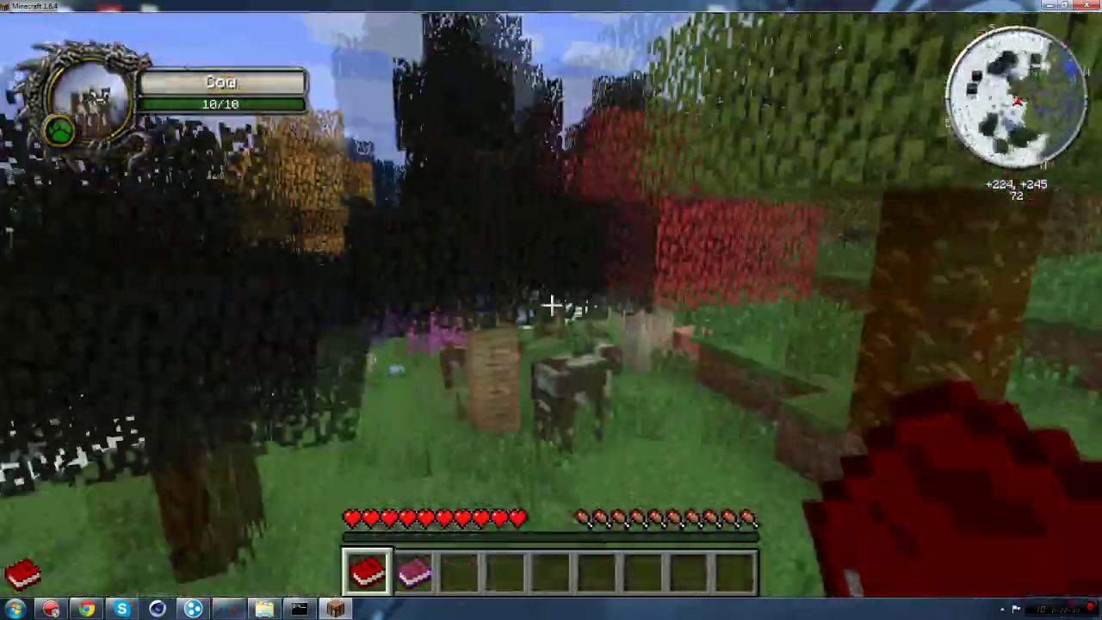
pyautogui.press('w')
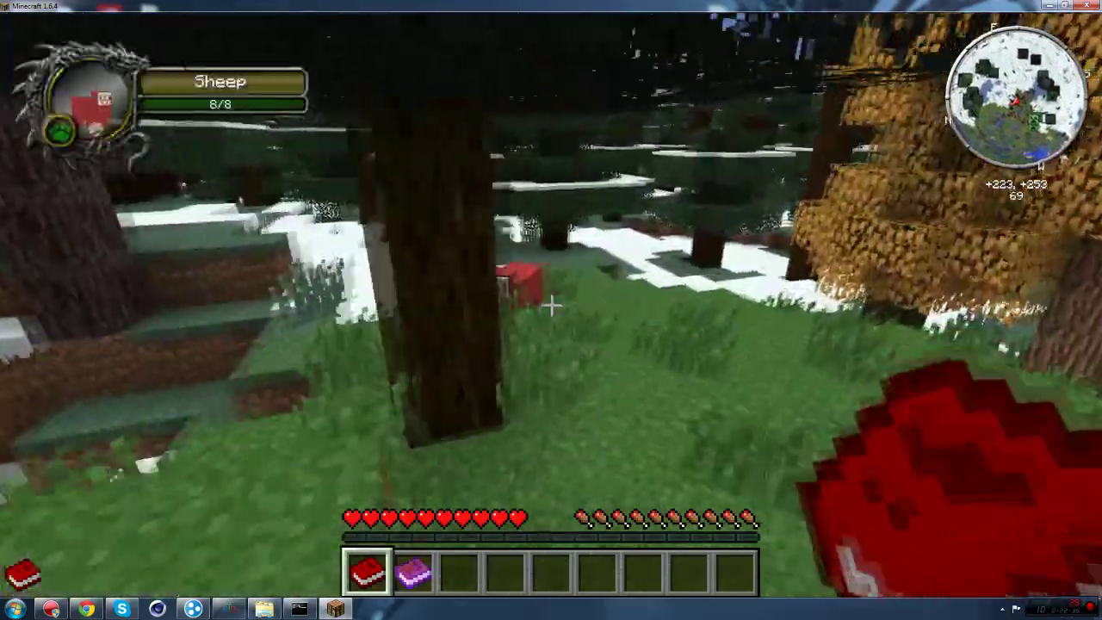
pyautogui.press('w')
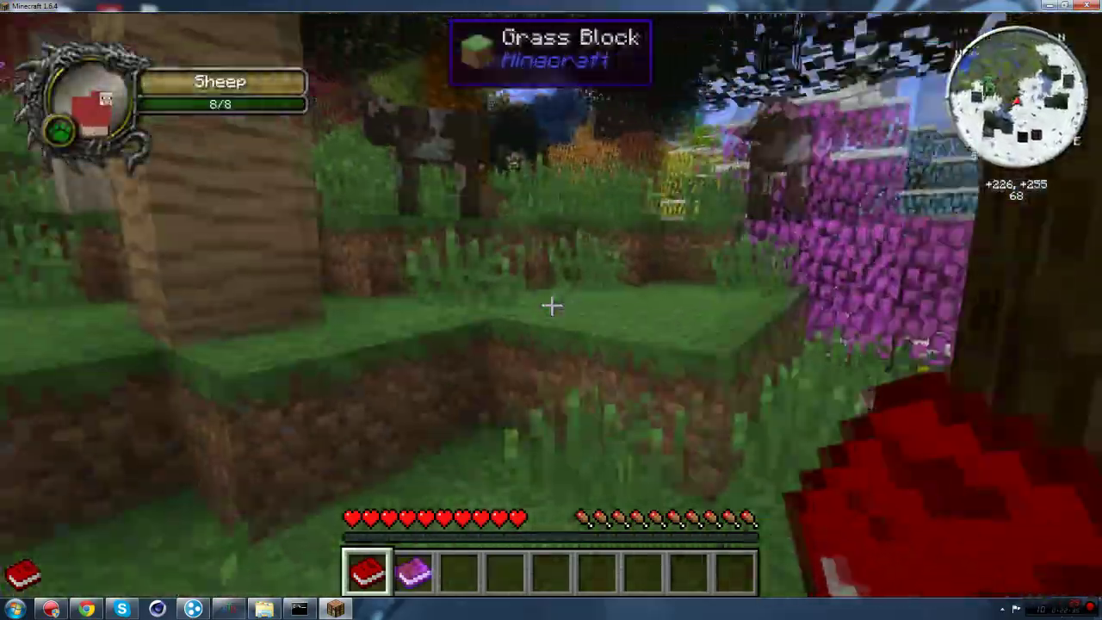
pyautogui.press('w')
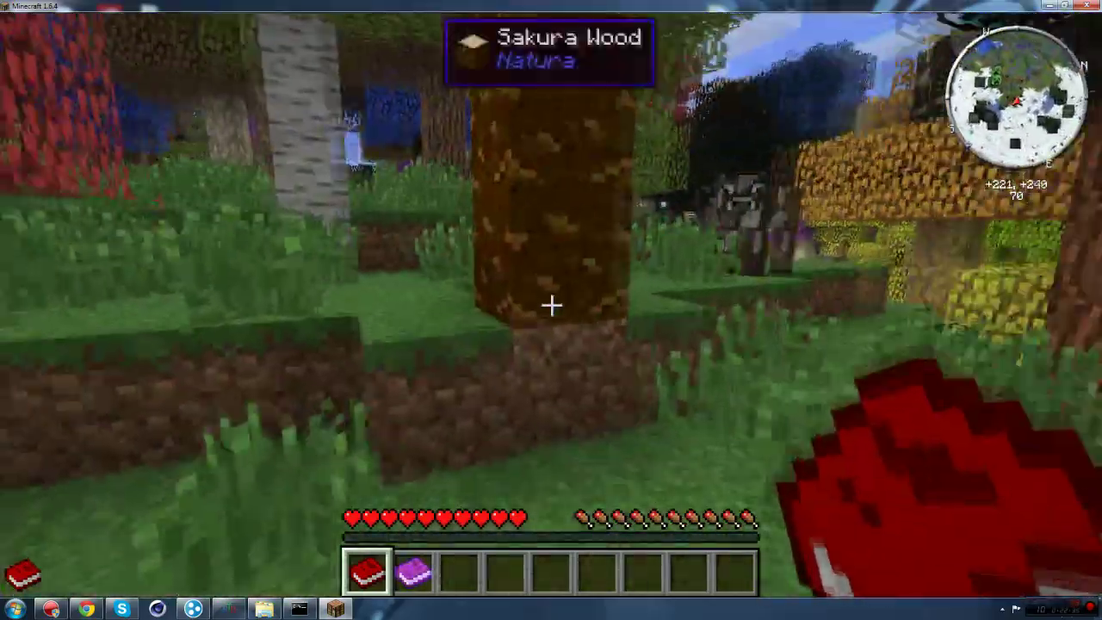
pyautogui.press('w')
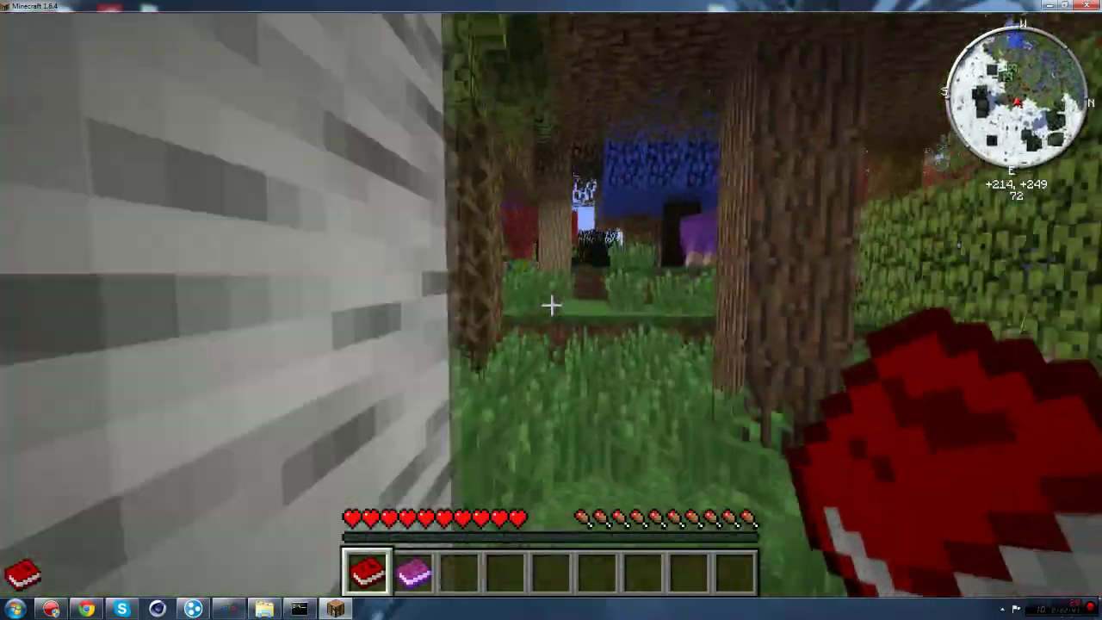
pyautogui.press('w')
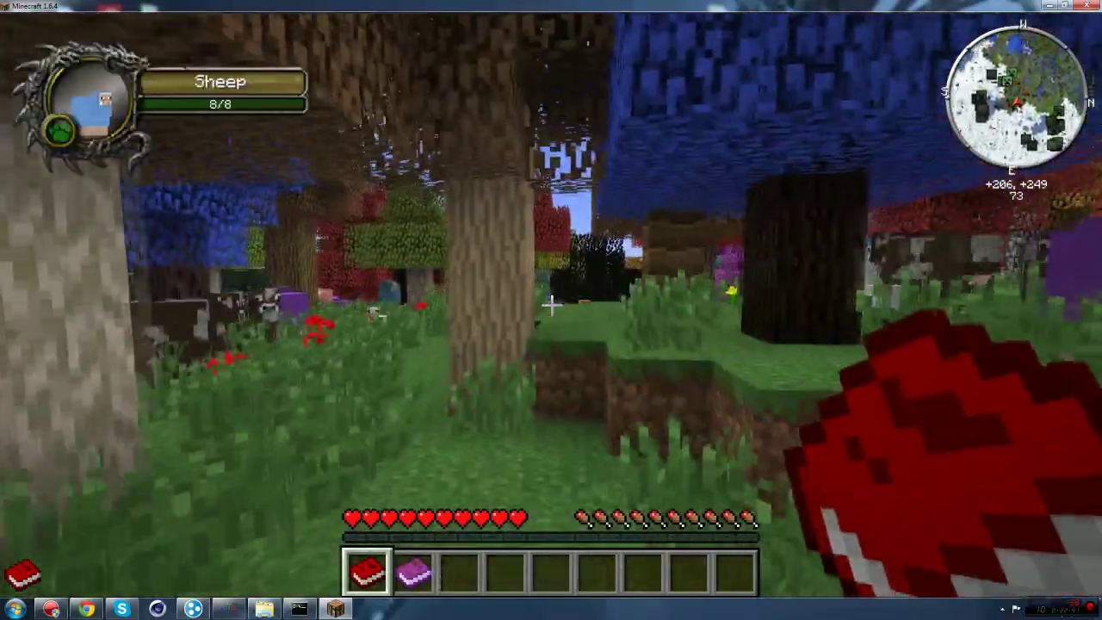
pyautogui.press('w')
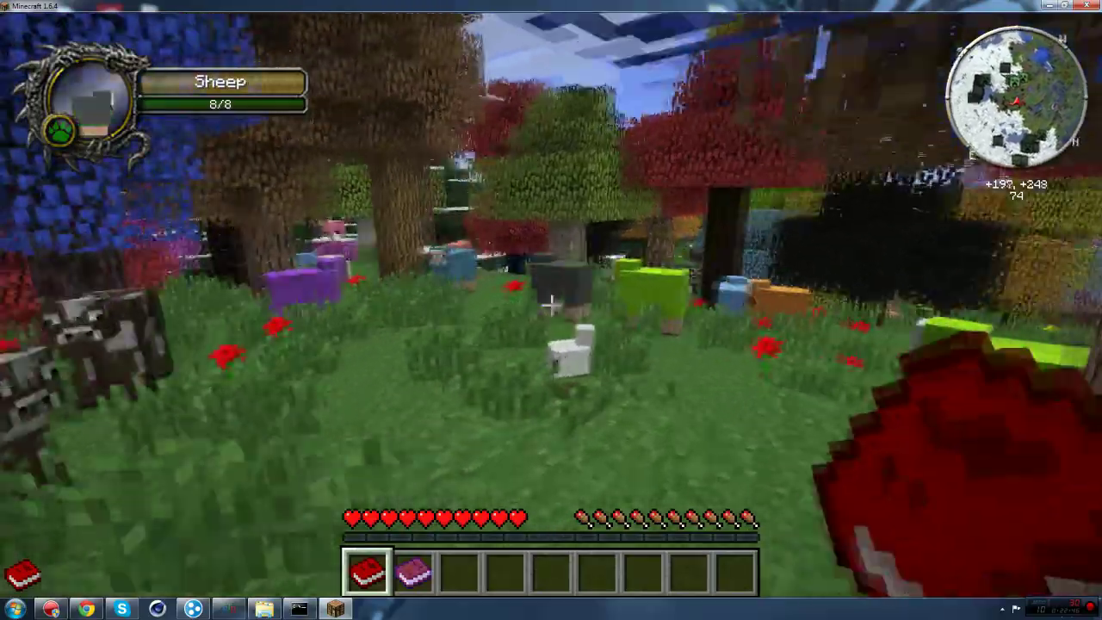
pyautogui.press('w')
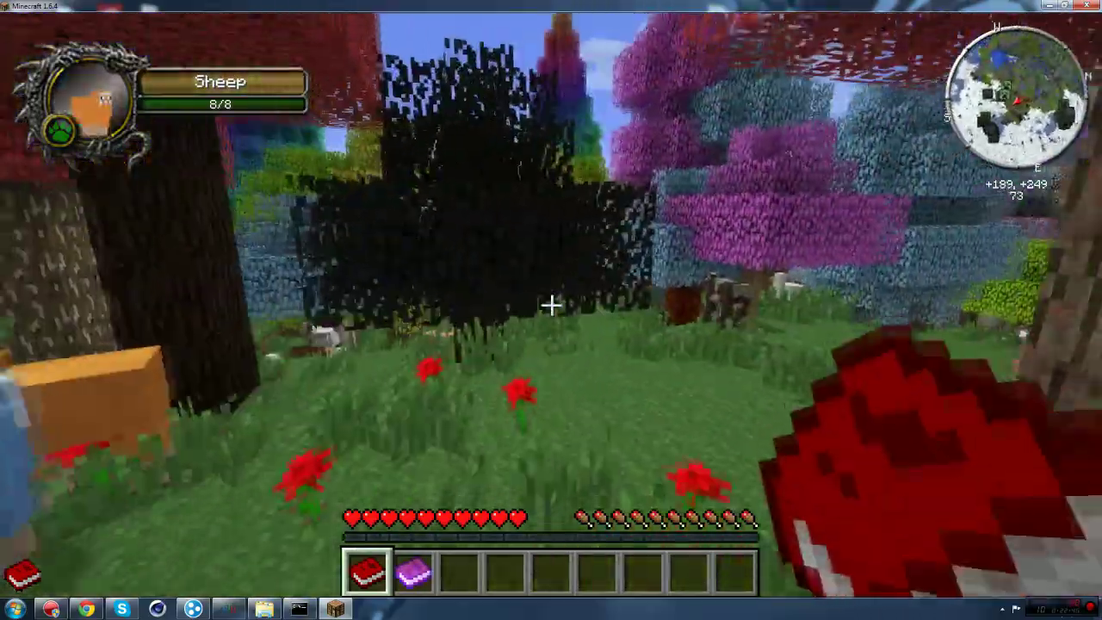
# Step: Continue through the forest past a cow and along the dirt hillside toward the water
pyautogui.press('w')
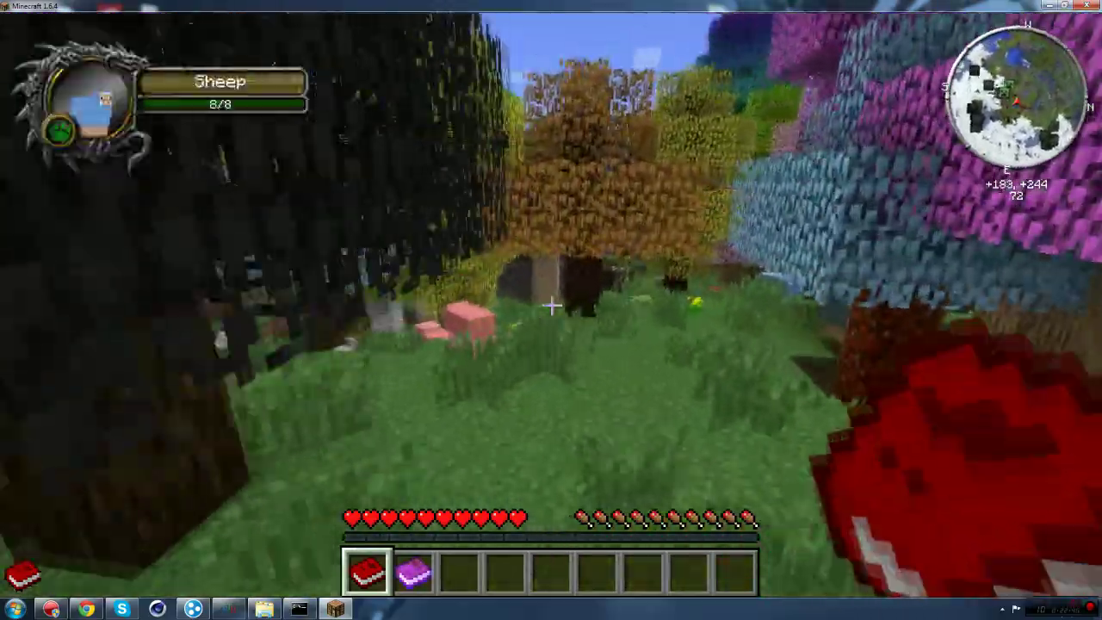
pyautogui.press('w')
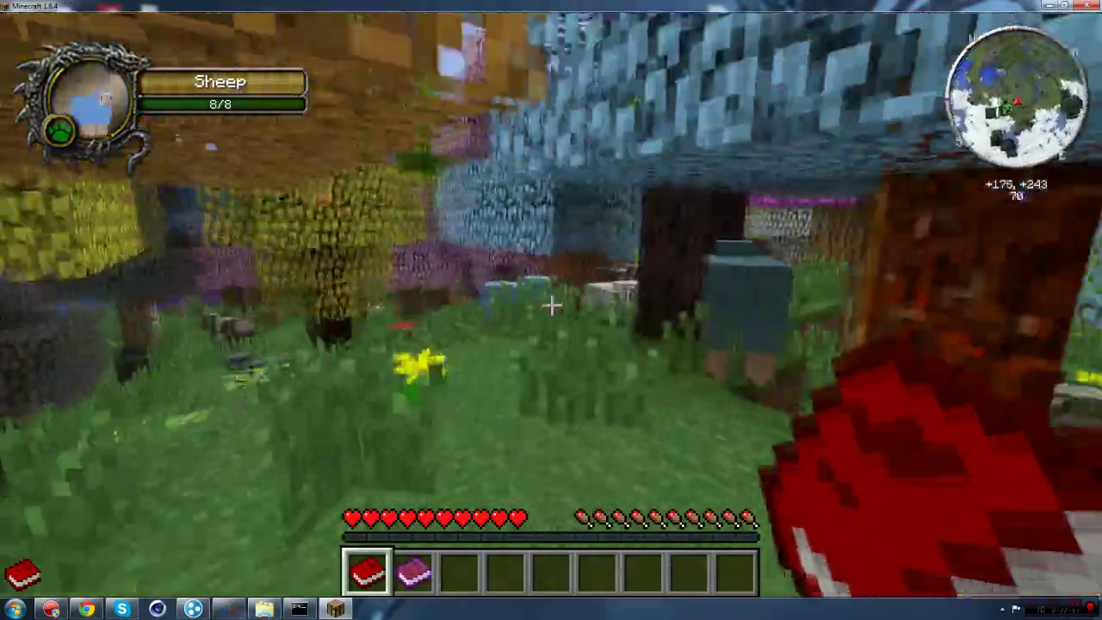
pyautogui.press('w')
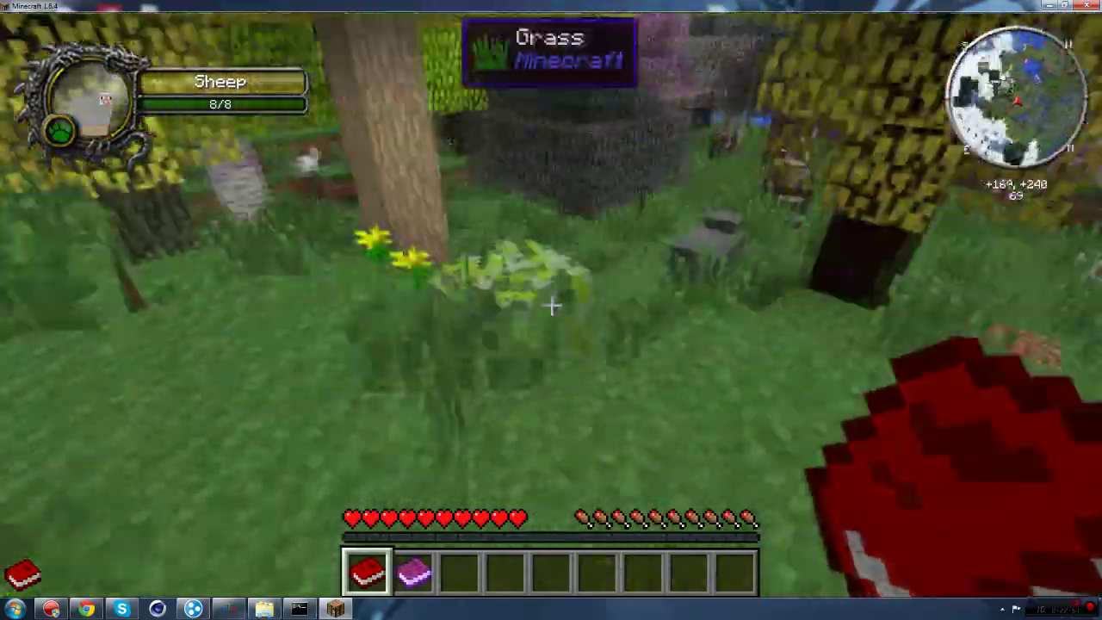
pyautogui.press('w')
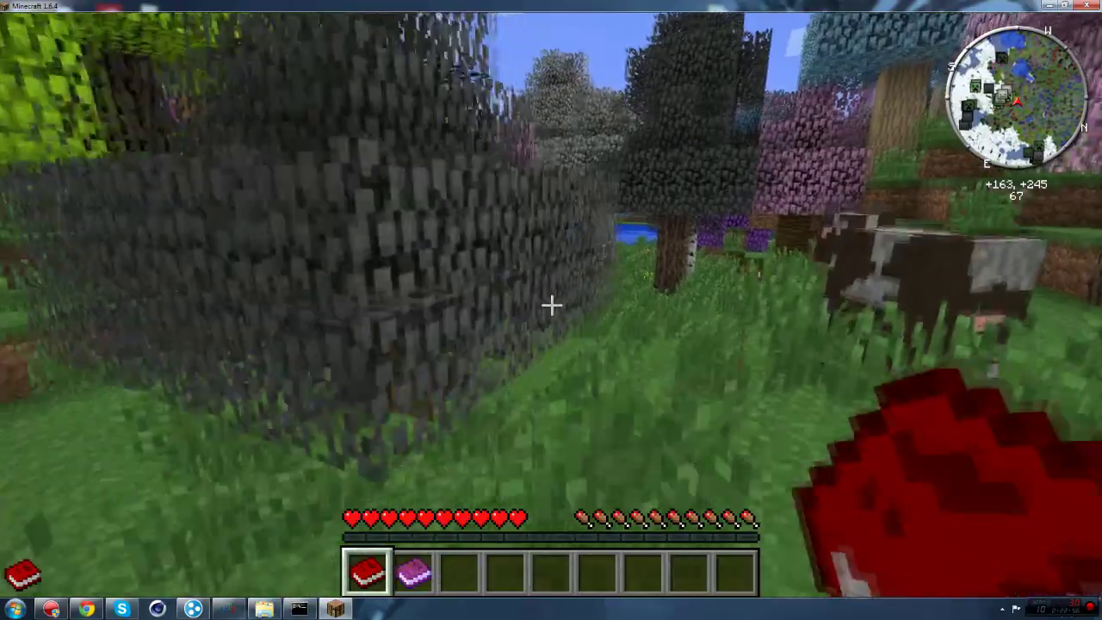
pyautogui.press('w')
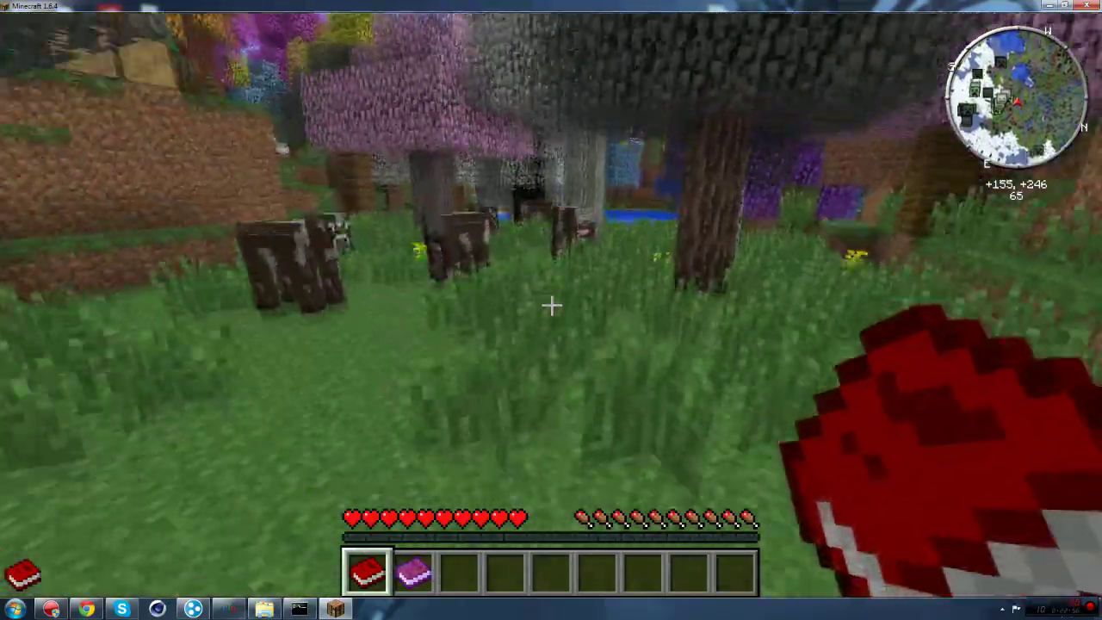
pyautogui.press('w')
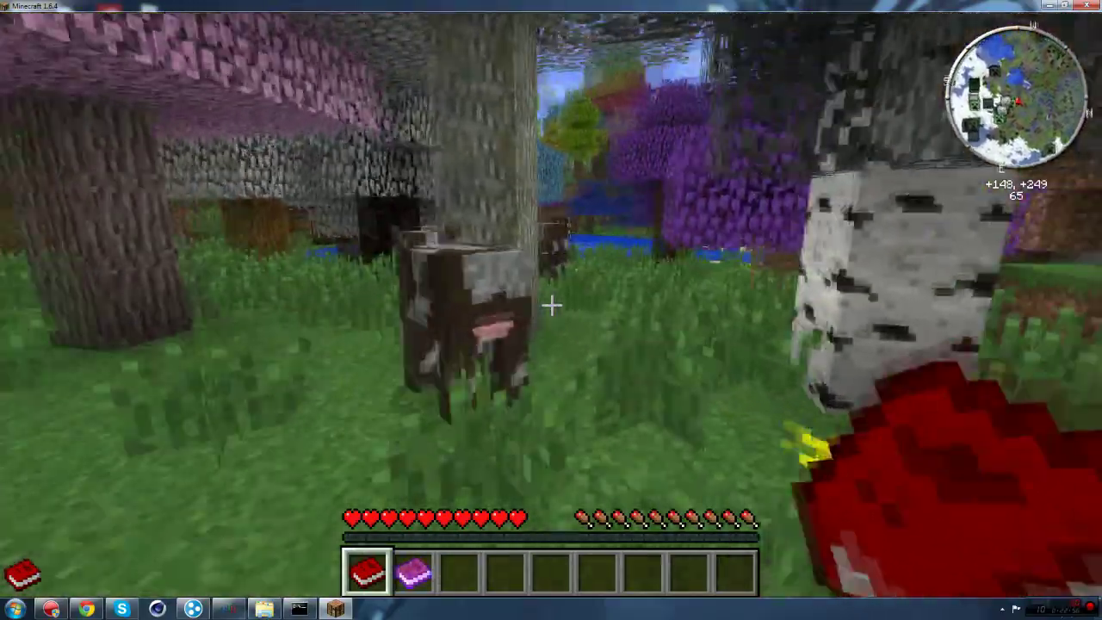
pyautogui.press('w')
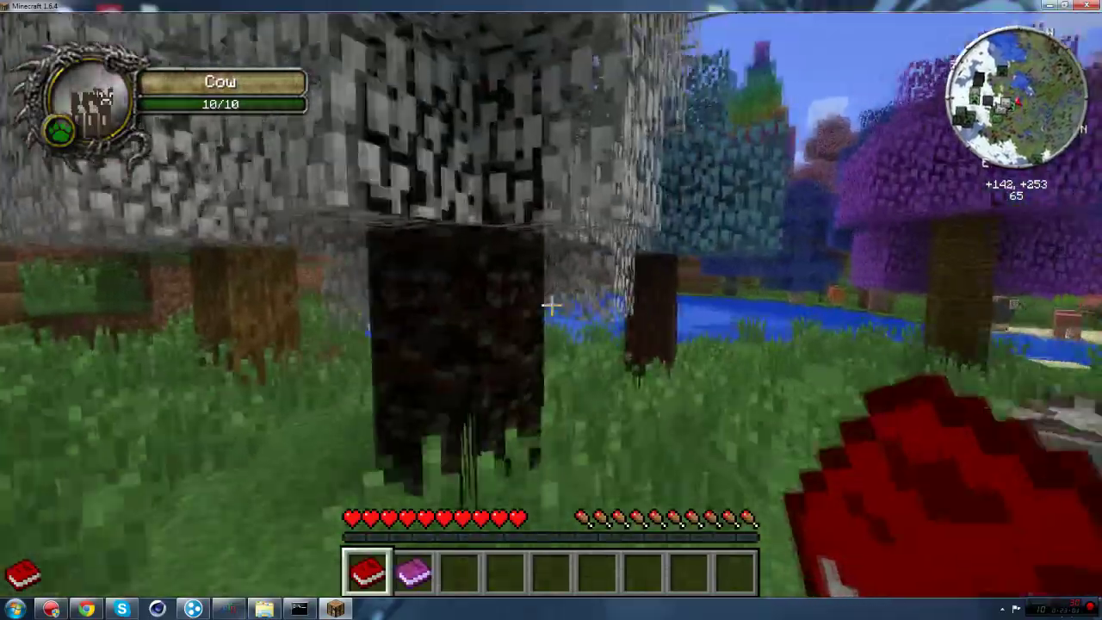
pyautogui.press('w')
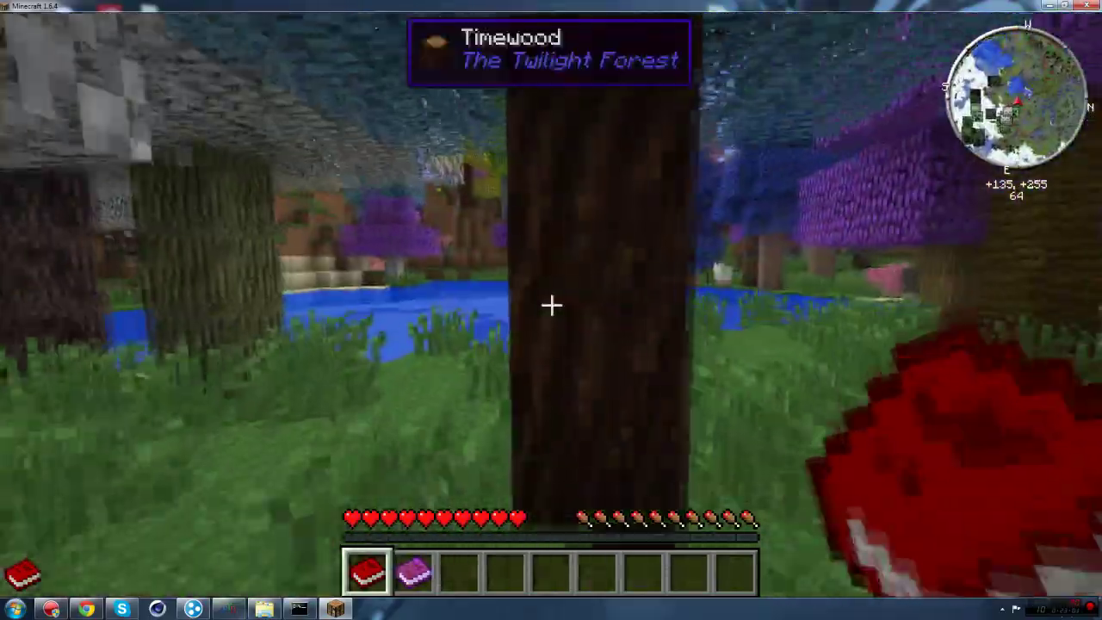
pyautogui.press('w')
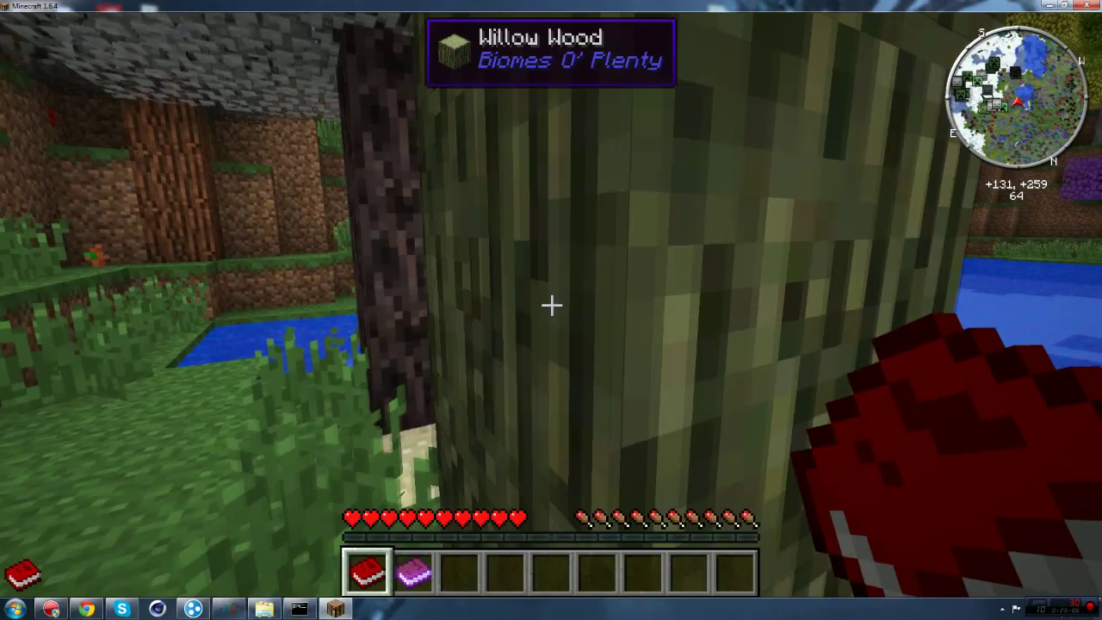
pyautogui.press('w')
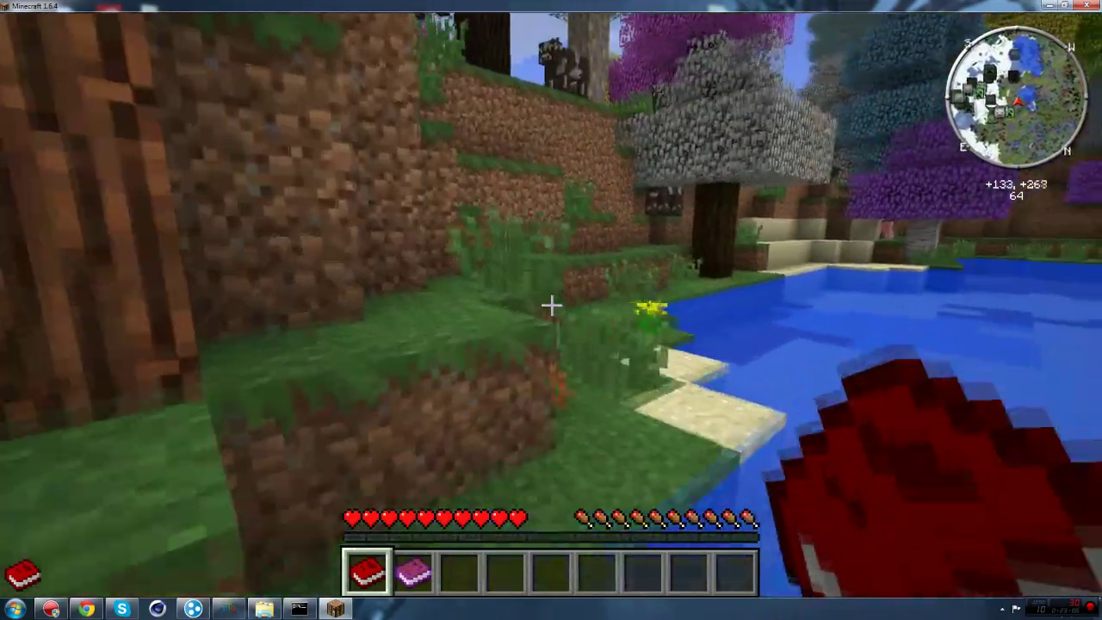
pyautogui.press('w')
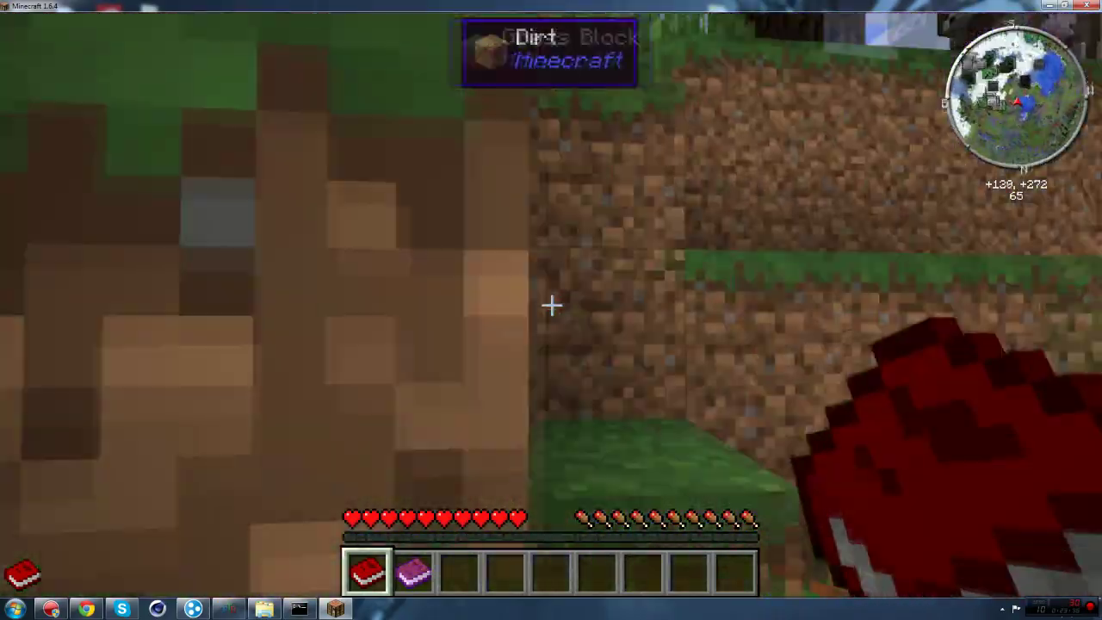
pyautogui.press('w')
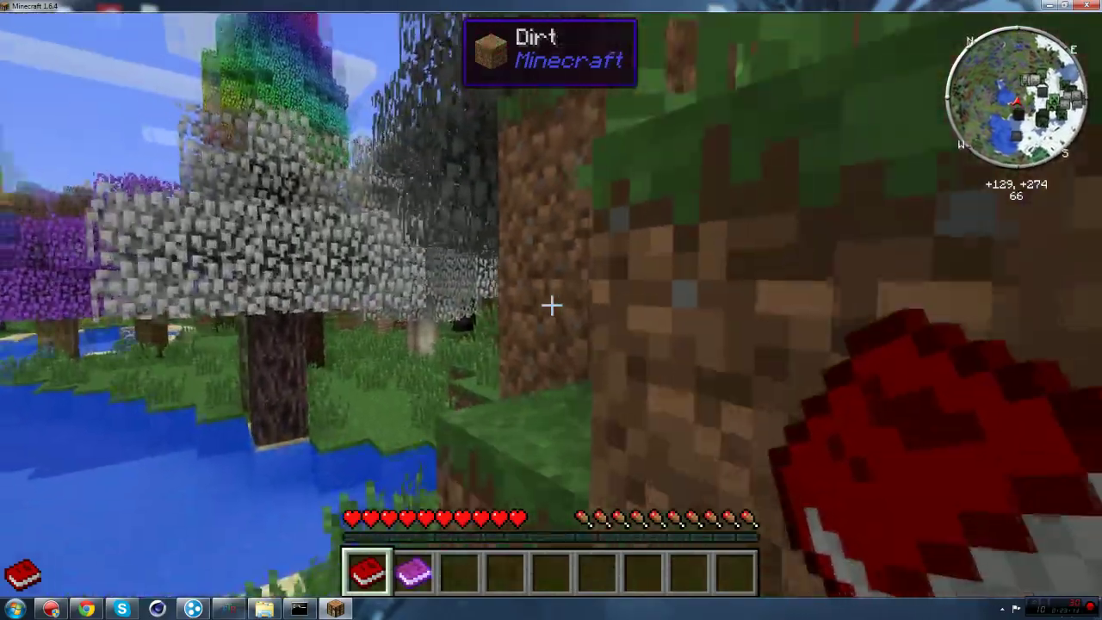
pyautogui.press('w')
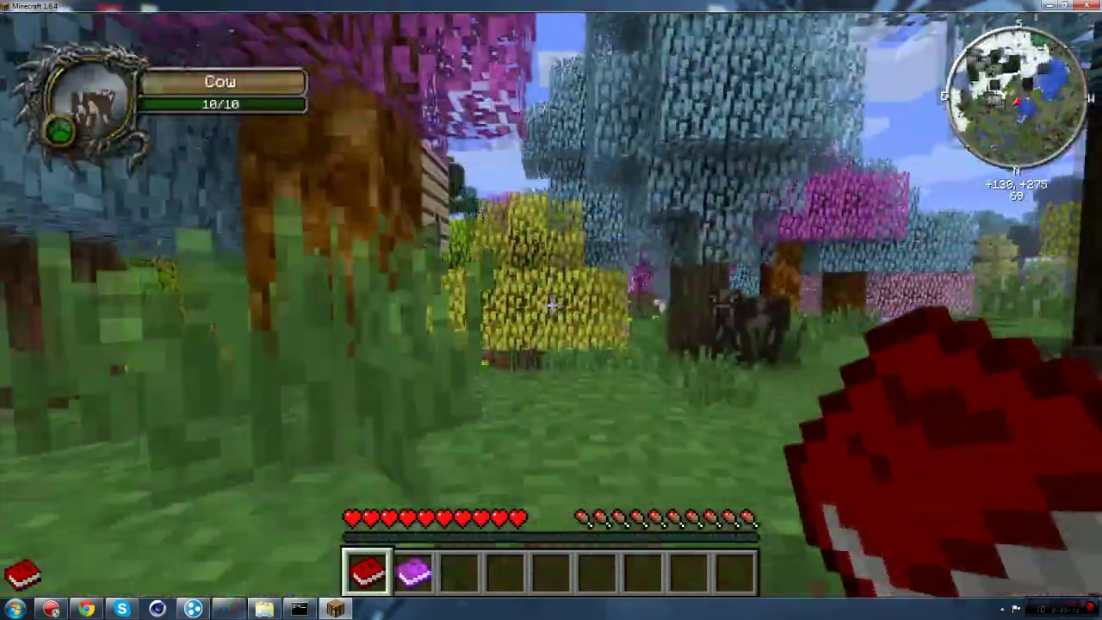
pyautogui.press('w')
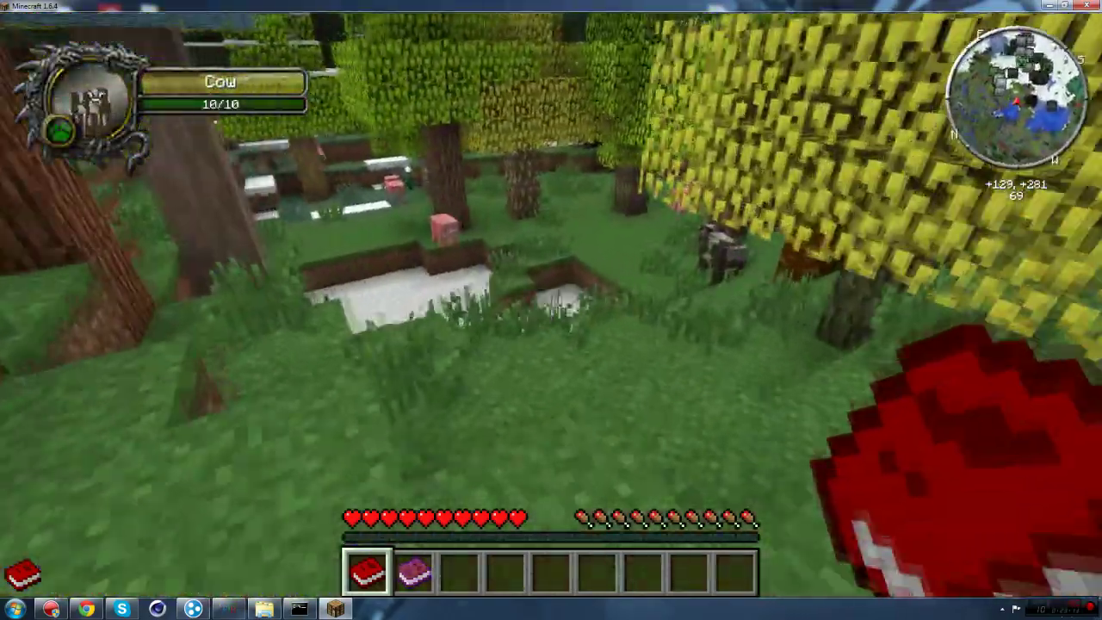
pyautogui.press('w')
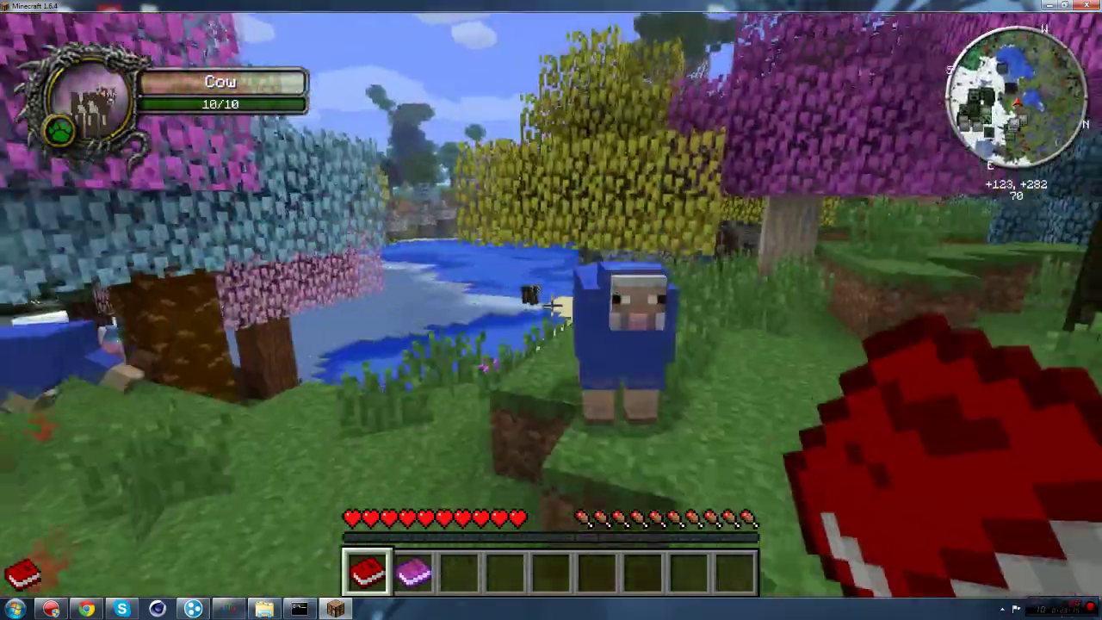
pyautogui.press('w')
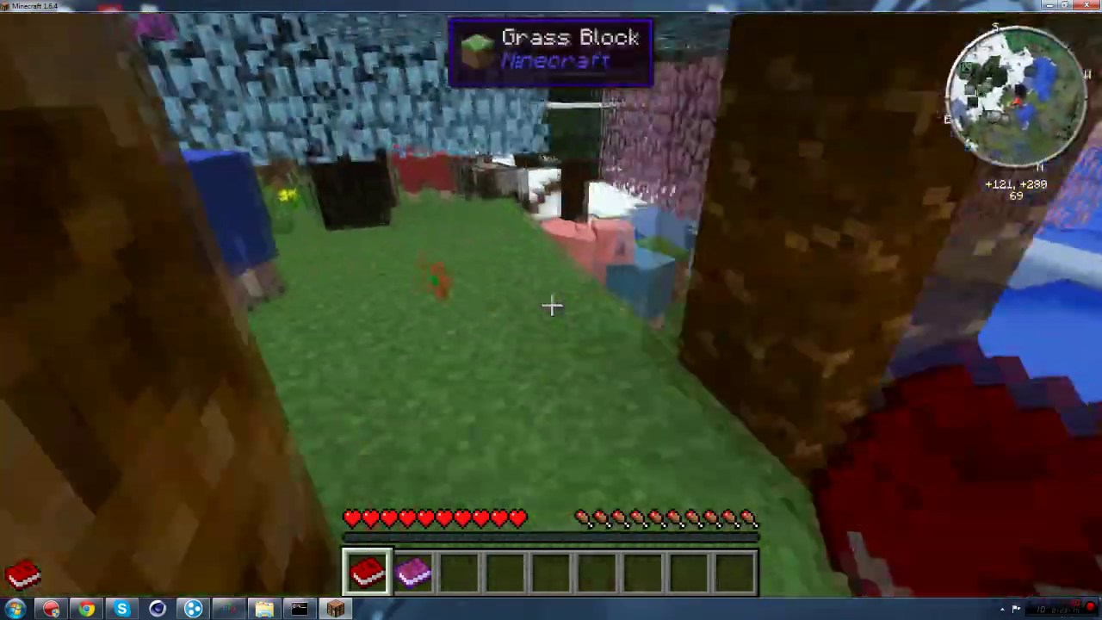
# Step: Switch the player to creative mode from the NEI inventory and start rising above the trees
pyautogui.press('Escape')
pyautogui.click(433, 365)
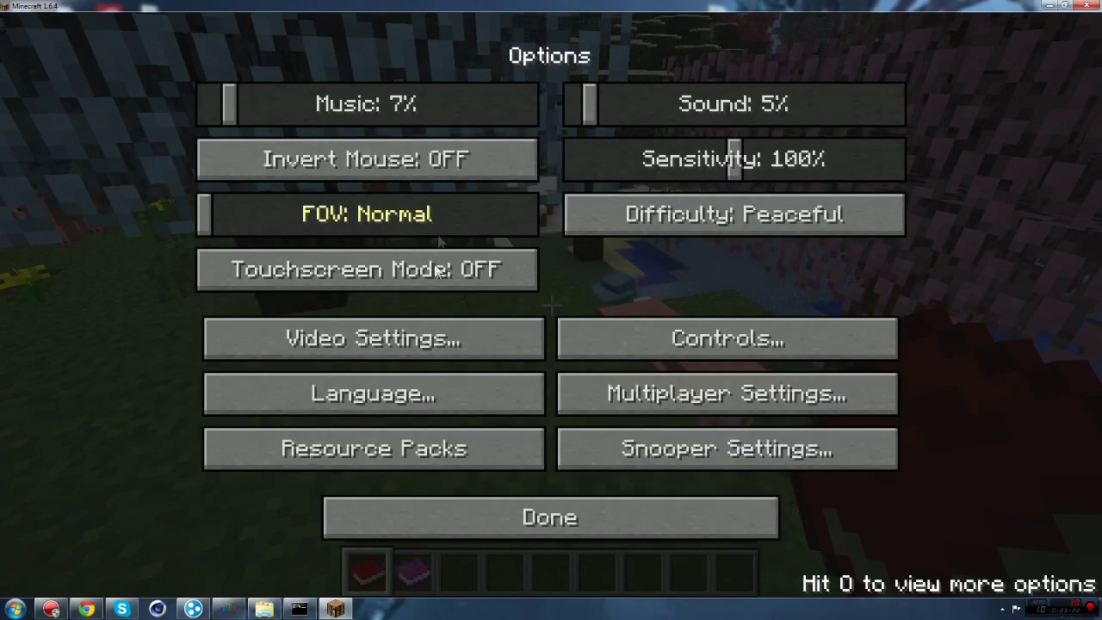
pyautogui.press('Escape')
pyautogui.press('e')
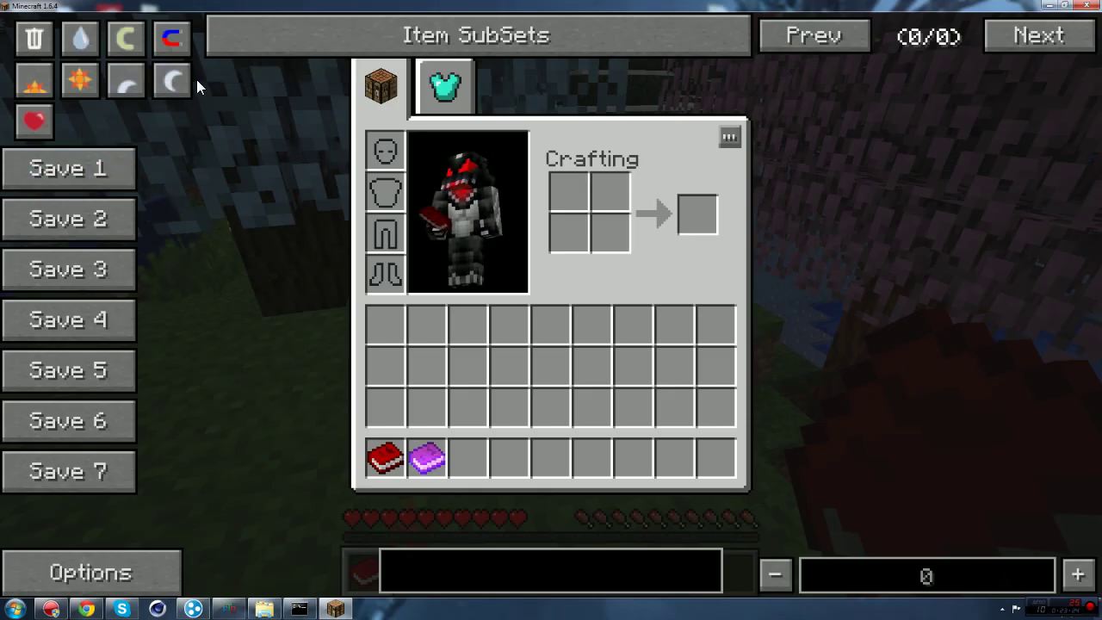
pyautogui.click(126, 37)
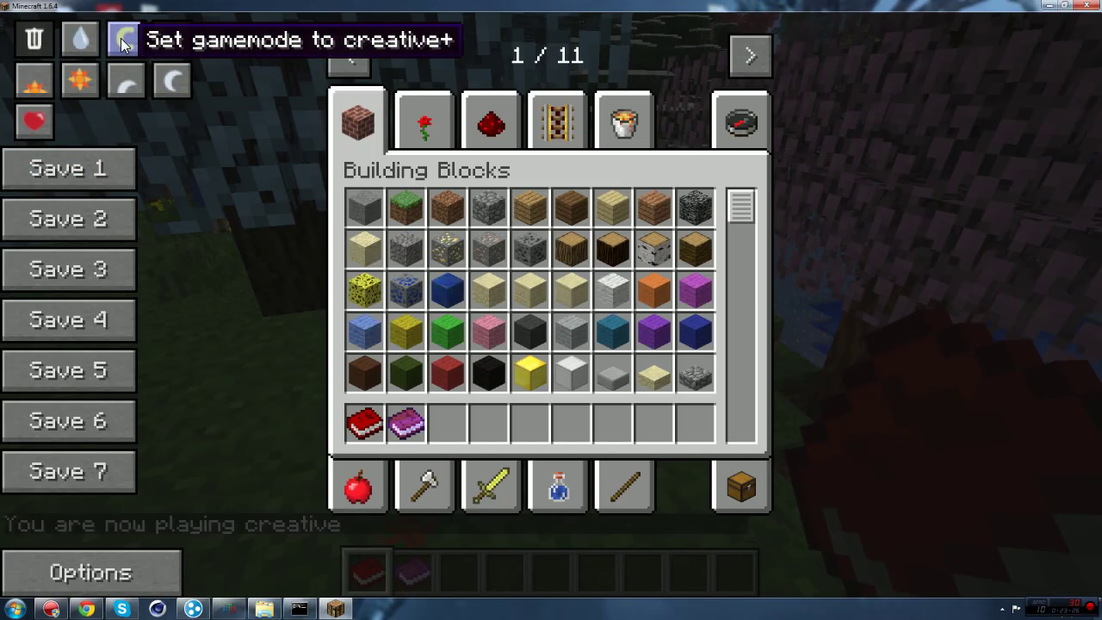
pyautogui.press('e')
pyautogui.press('w')
pyautogui.press('space')
pyautogui.press('space')
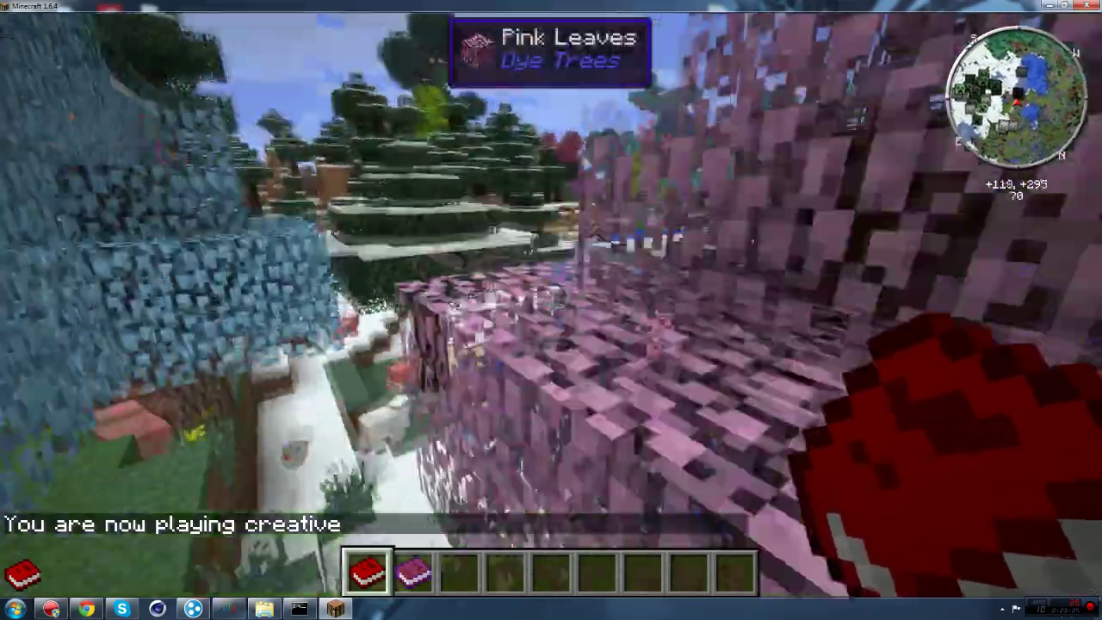
# Step: Fly across the lake toward the snowy hills and climb high above the rainbow forest
pyautogui.press('w')
pyautogui.press('space')
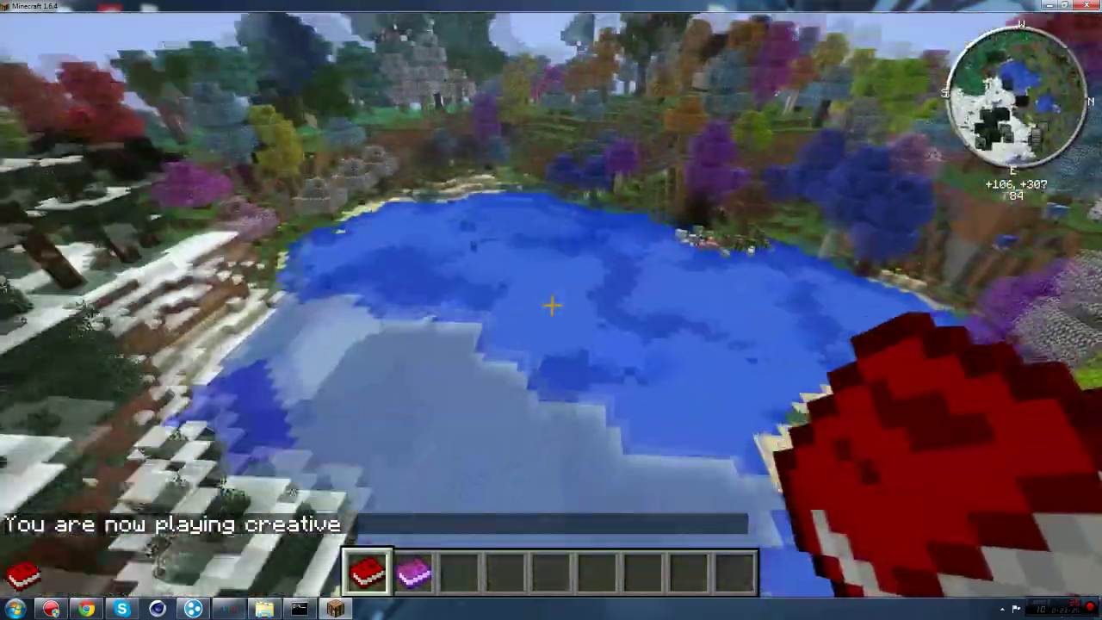
pyautogui.press('w')
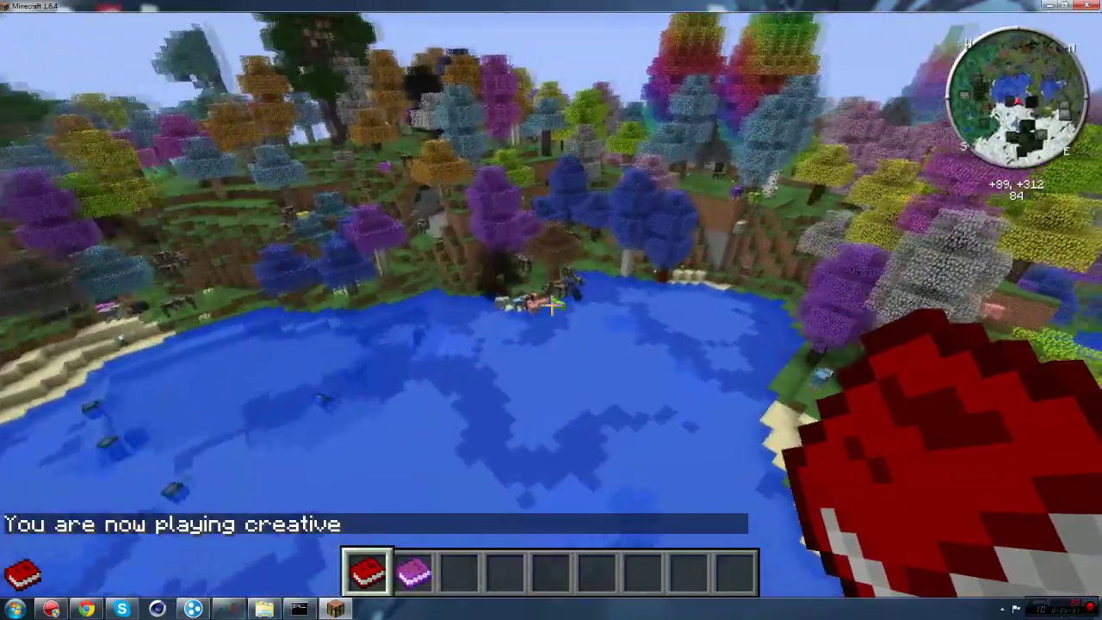
pyautogui.press('w')
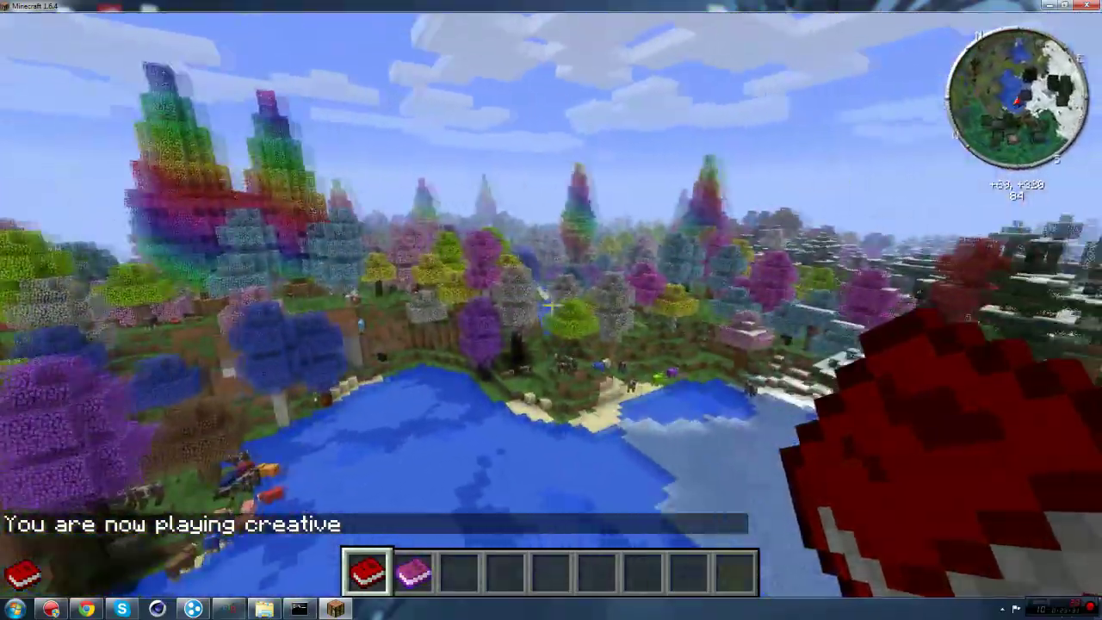
pyautogui.press('w')
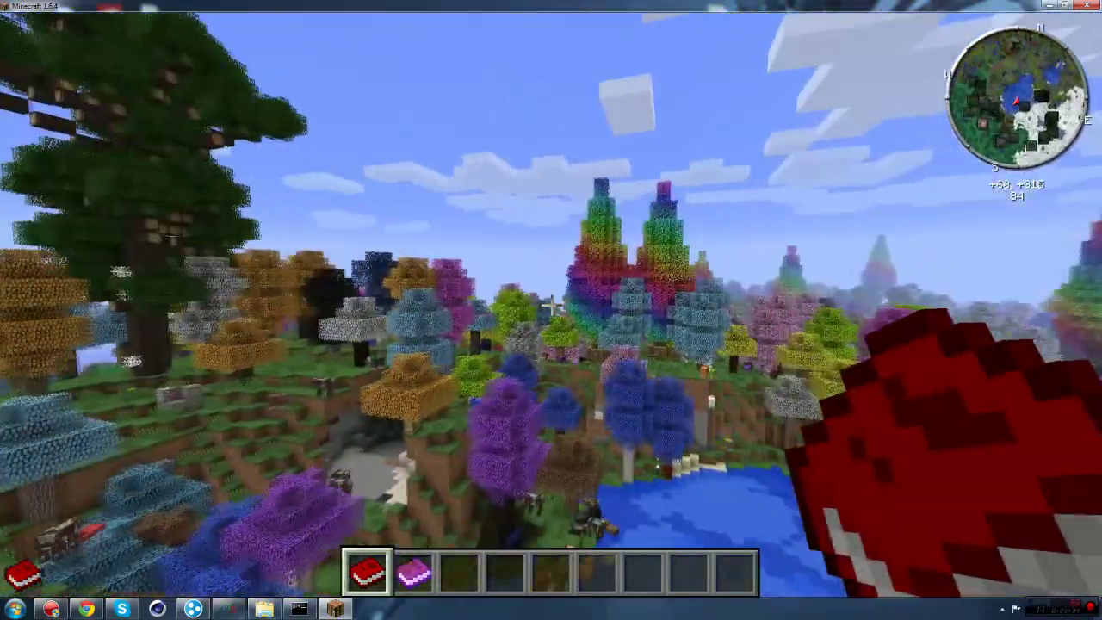
pyautogui.press('w')
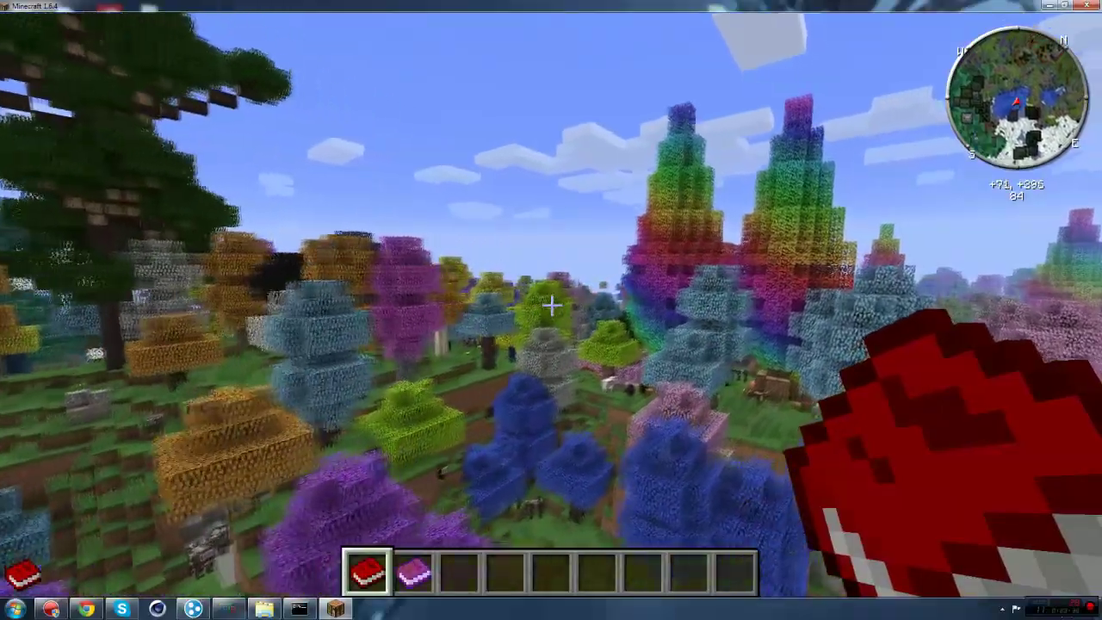
pyautogui.press('w')
pyautogui.press('space')
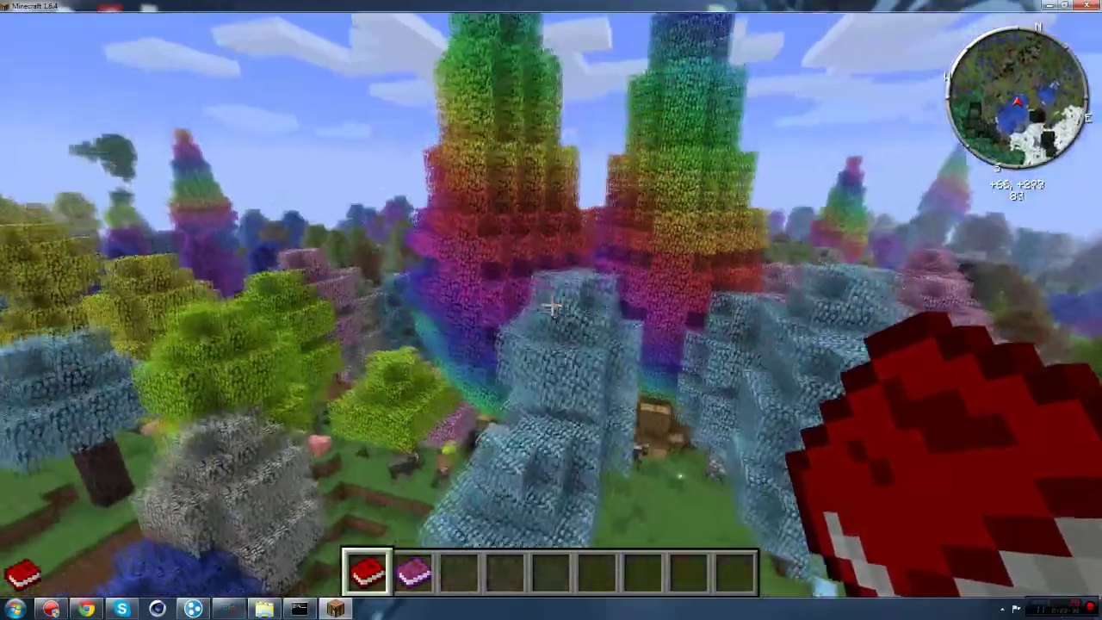
pyautogui.press('w')
pyautogui.press('space')
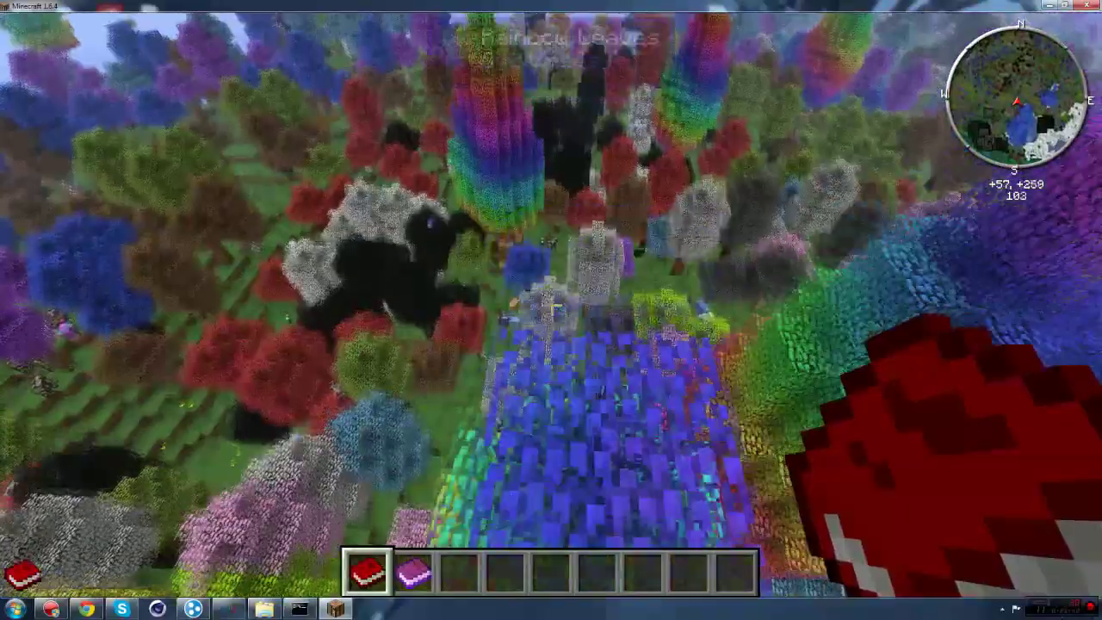
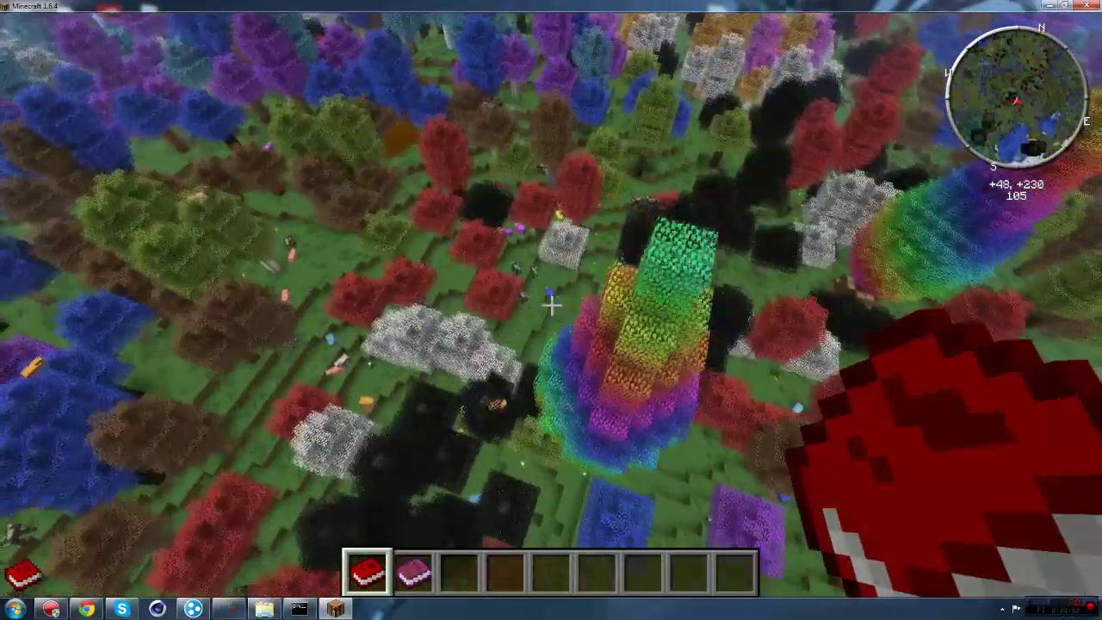
# Step: Drift west to the red sheep, then climb high above the pen and colourful forest
pyautogui.press('a')
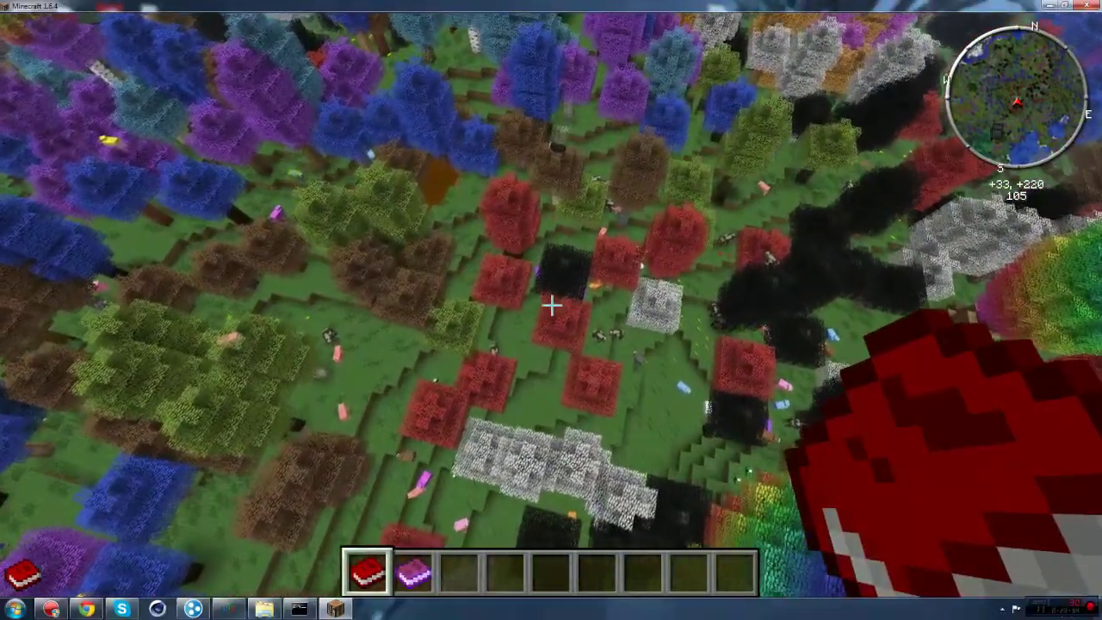
pyautogui.press('w')
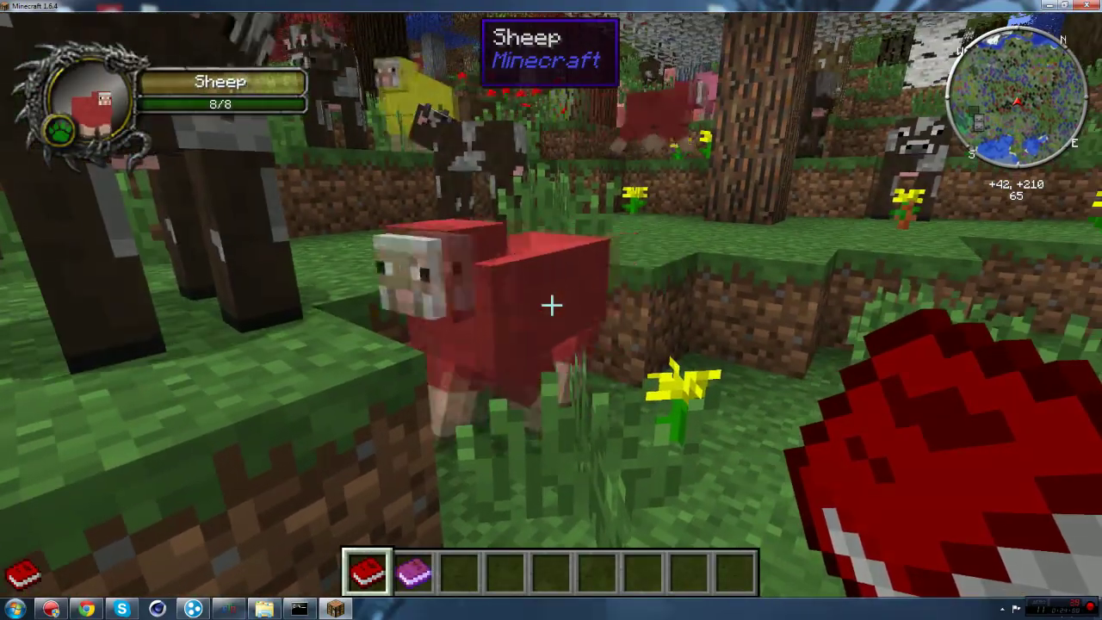
pyautogui.press('space')
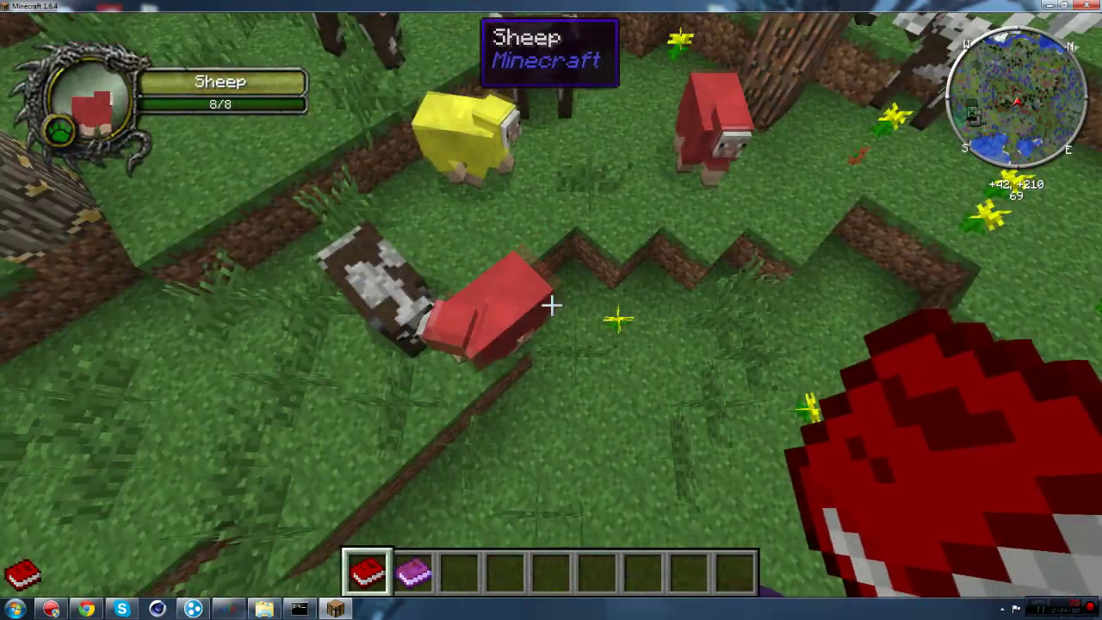
pyautogui.press('space')
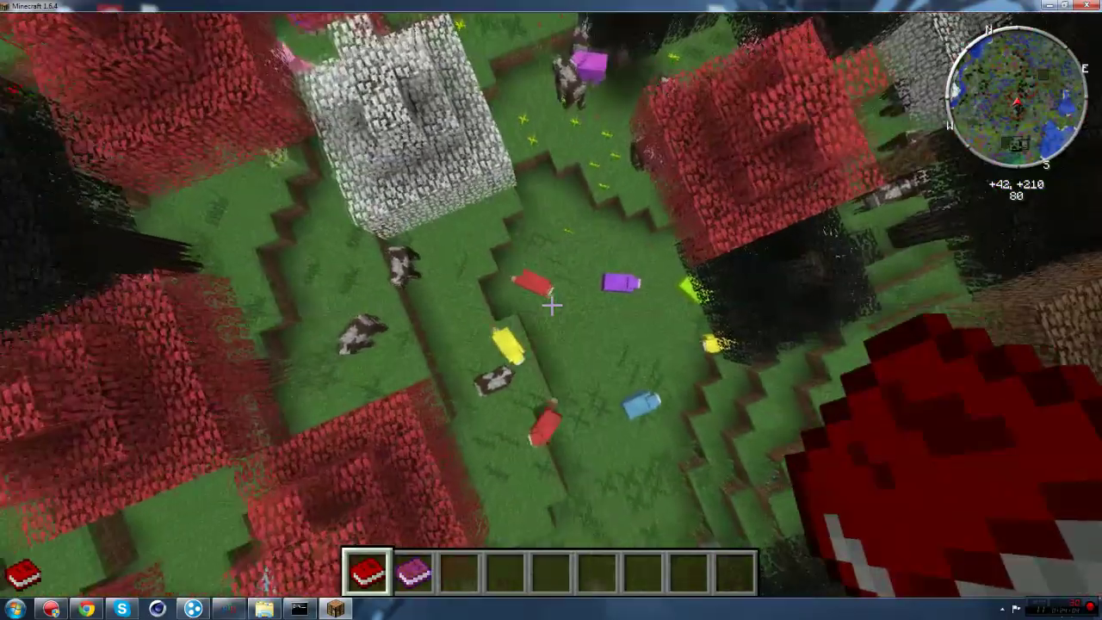
pyautogui.press('space')
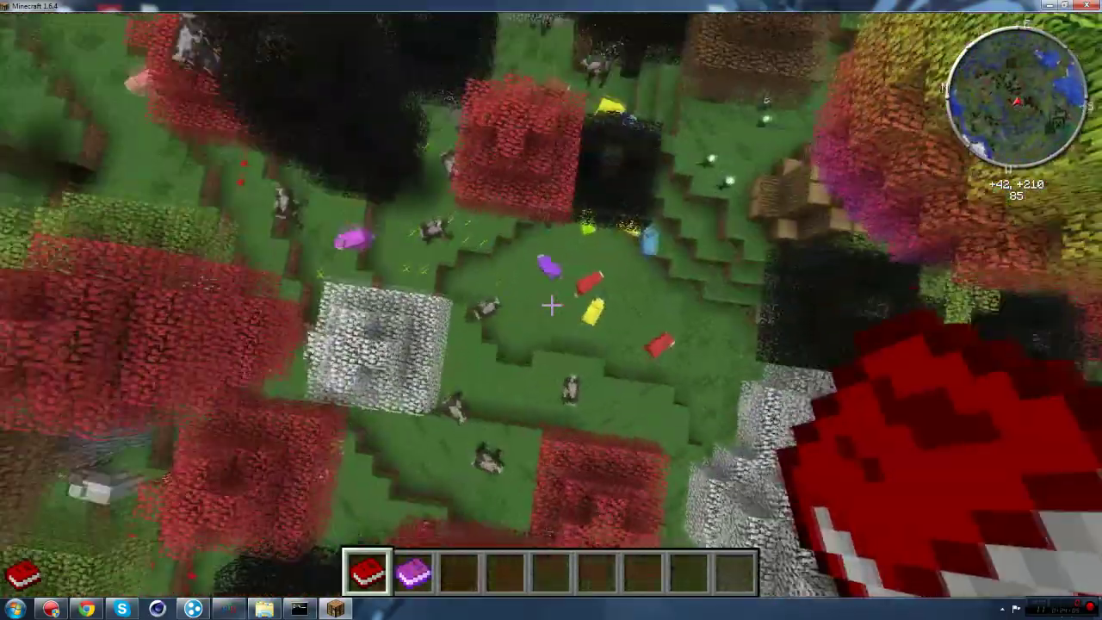
pyautogui.scroll(1, 552, 305)
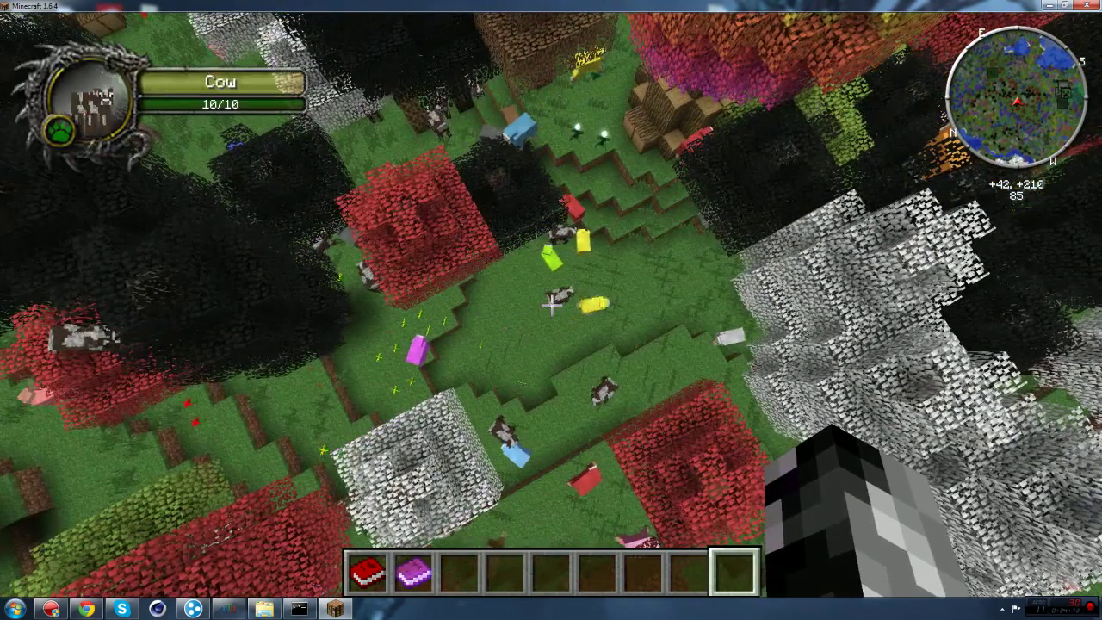
pyautogui.press('space')
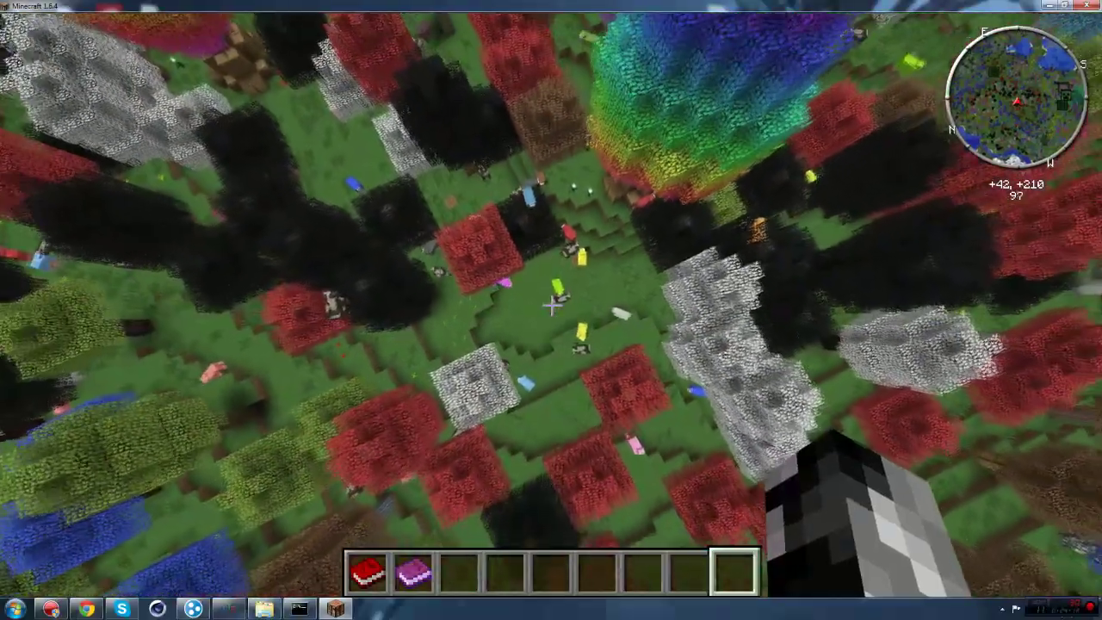
pyautogui.press('space')
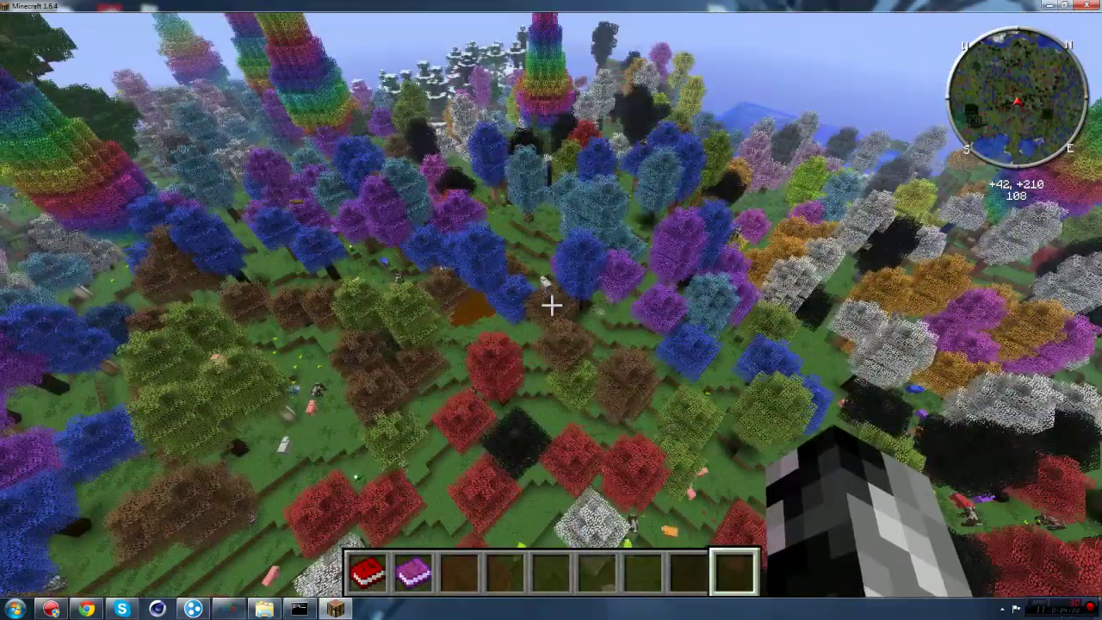
# Step: Fly across the rainbow forest into the snowy biome and drop into the brown sewage pool
pyautogui.press('w')
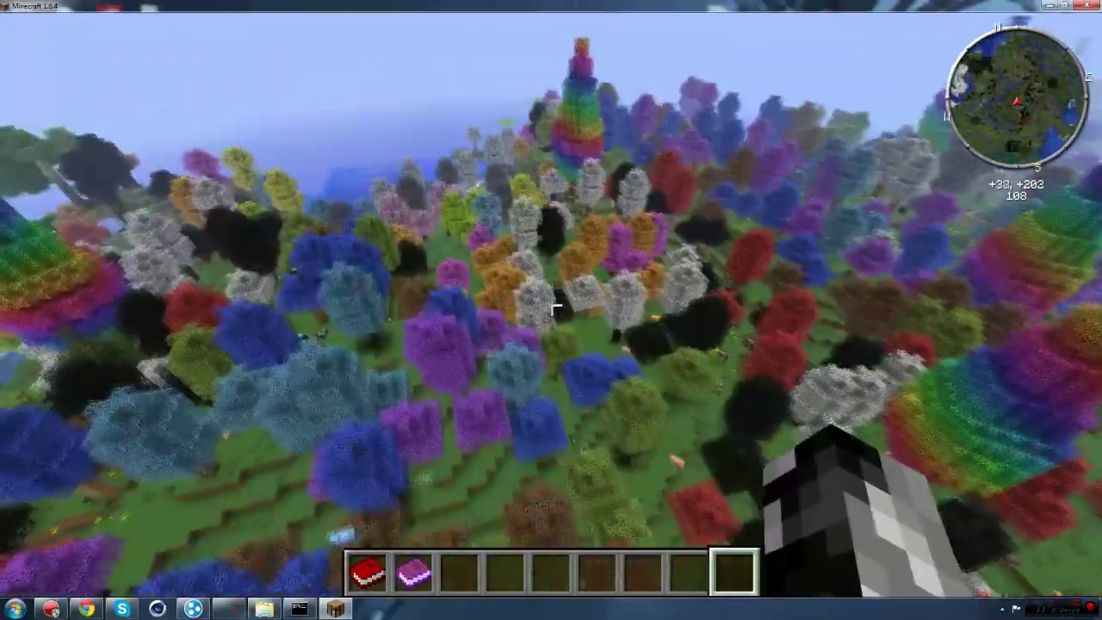
pyautogui.press('w')
pyautogui.press('w')
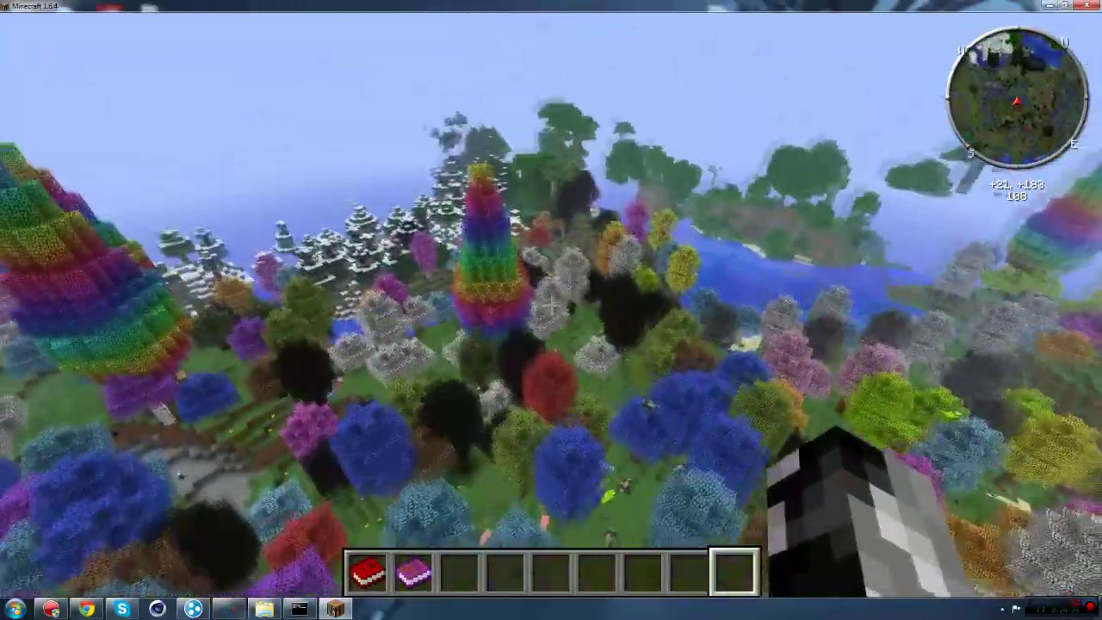
pyautogui.press('w')
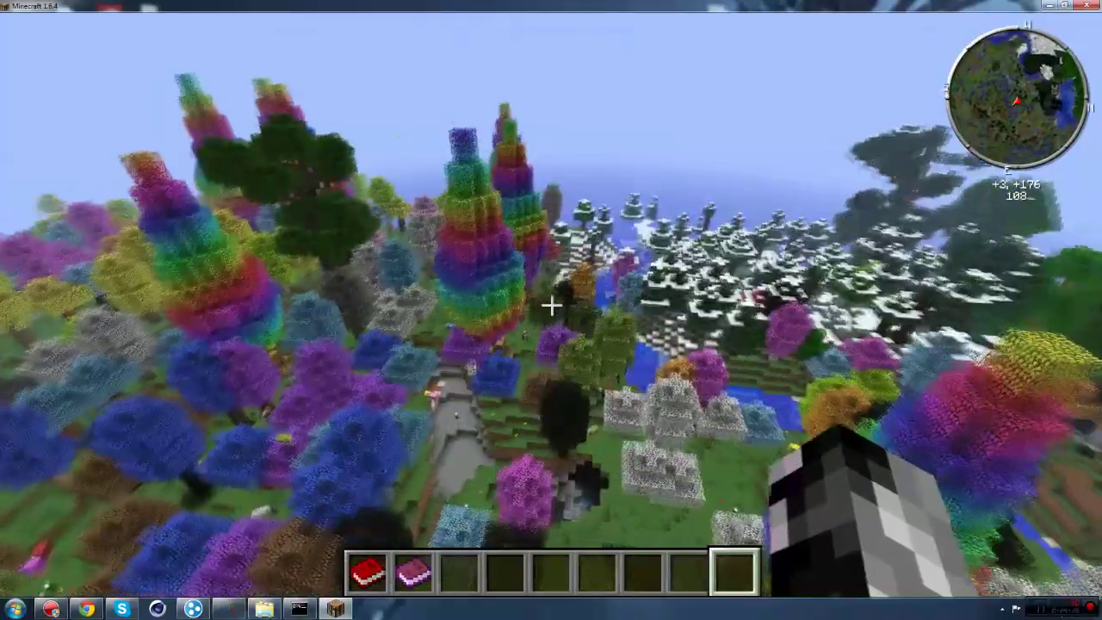
pyautogui.press('w')
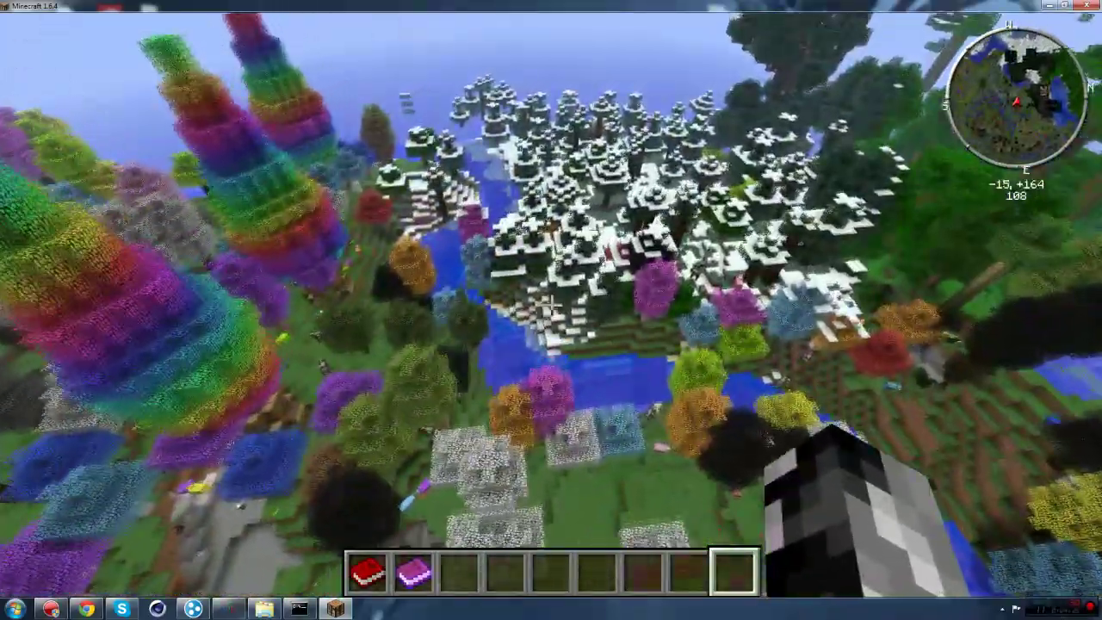
pyautogui.press('w')
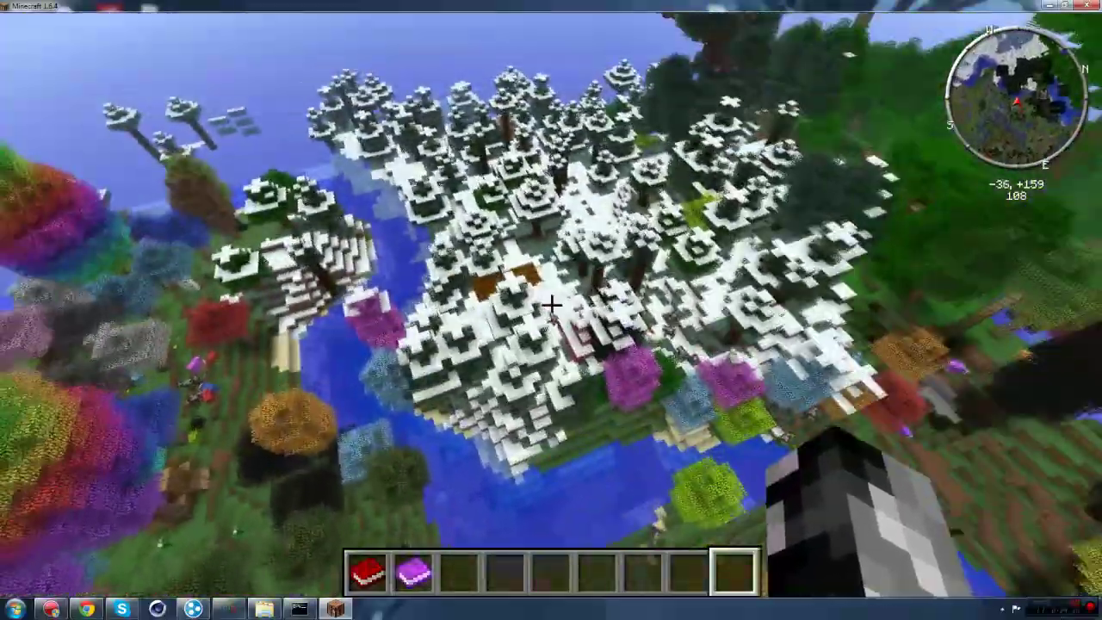
pyautogui.press('w')
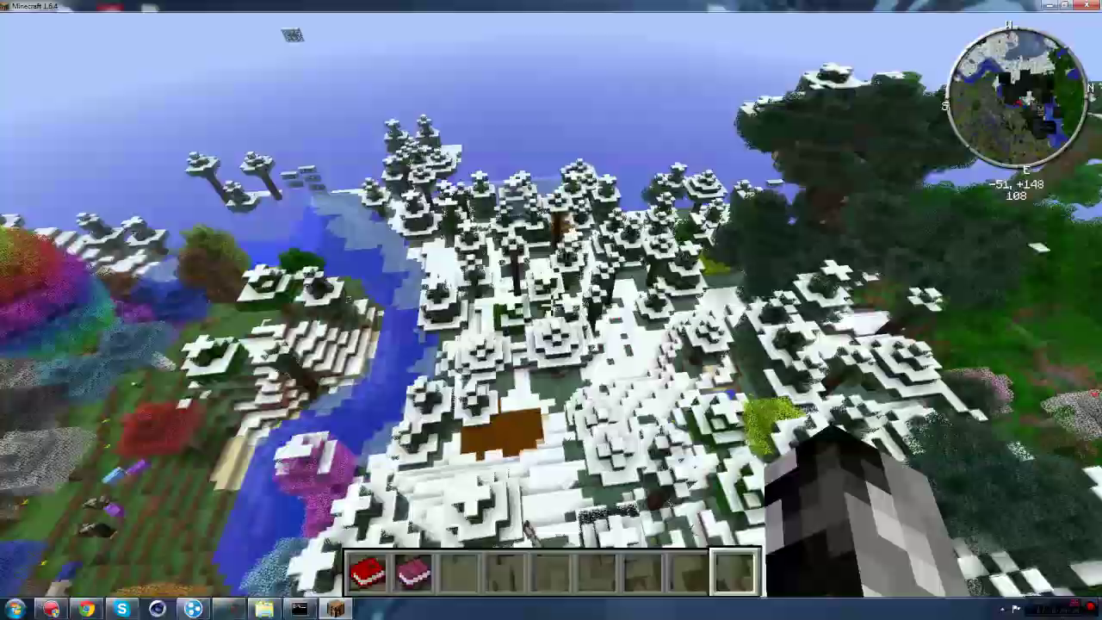
pyautogui.press('w')
pyautogui.press('shift')
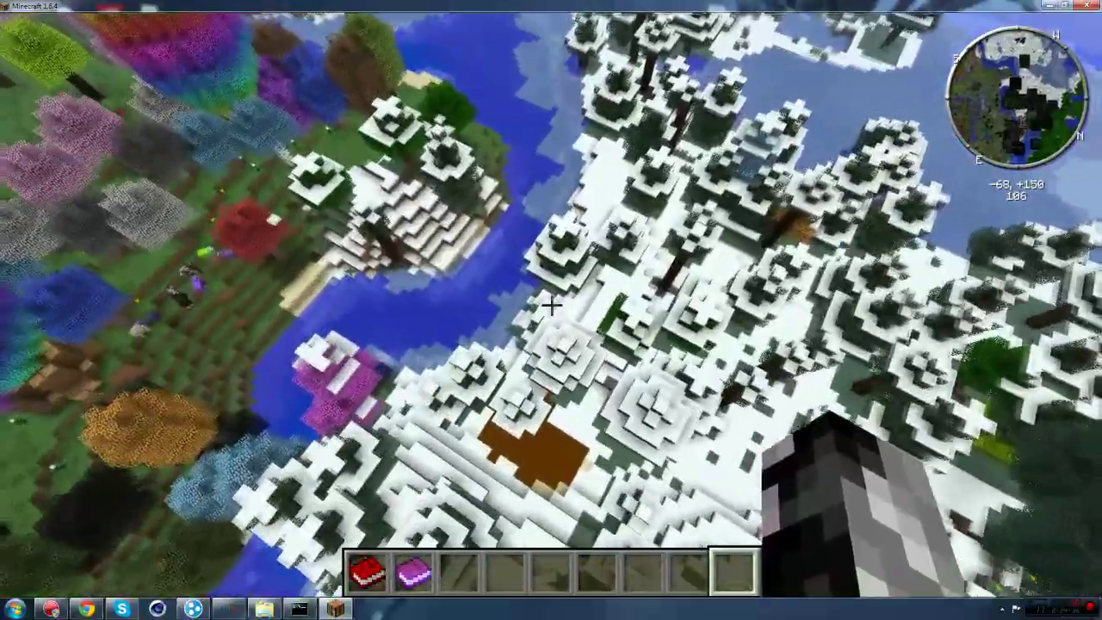
pyautogui.press('shift')
pyautogui.press('w')
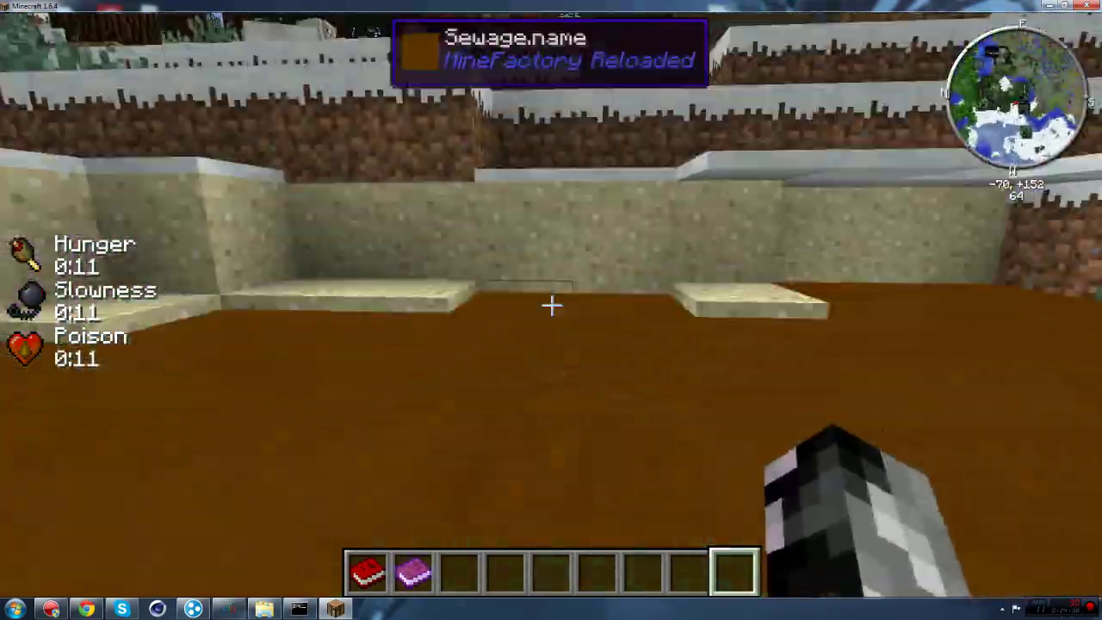
# Step: Rise out of the sewage, glance through the creative inventory, and try an /op chat command
pyautogui.press('space')
pyautogui.press('space')
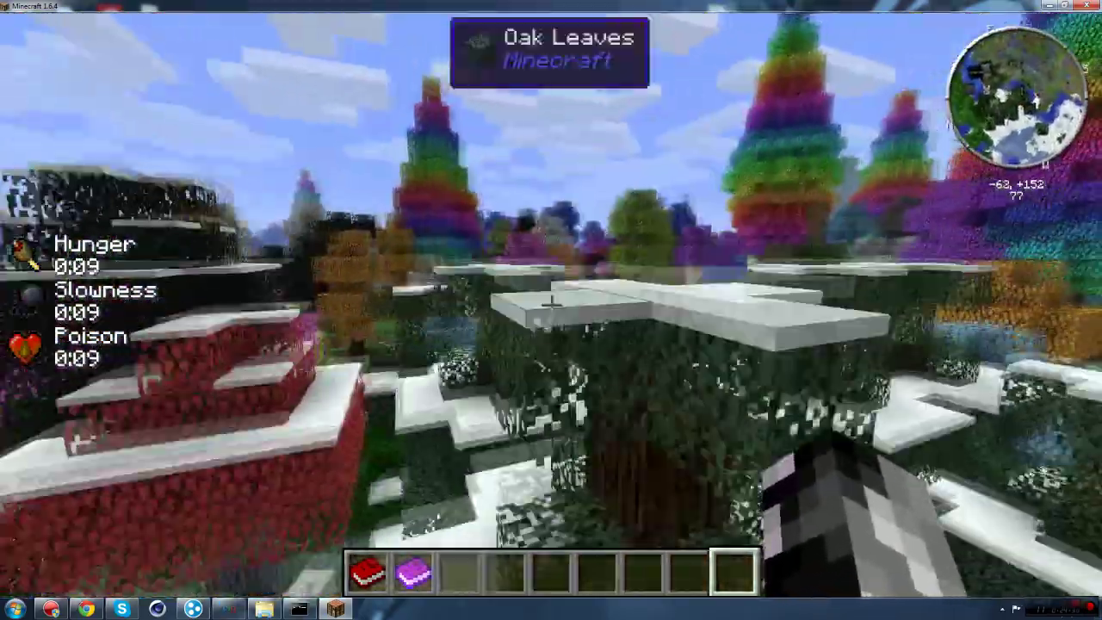
pyautogui.press('e')
pyautogui.scroll(-10, 547, 318)
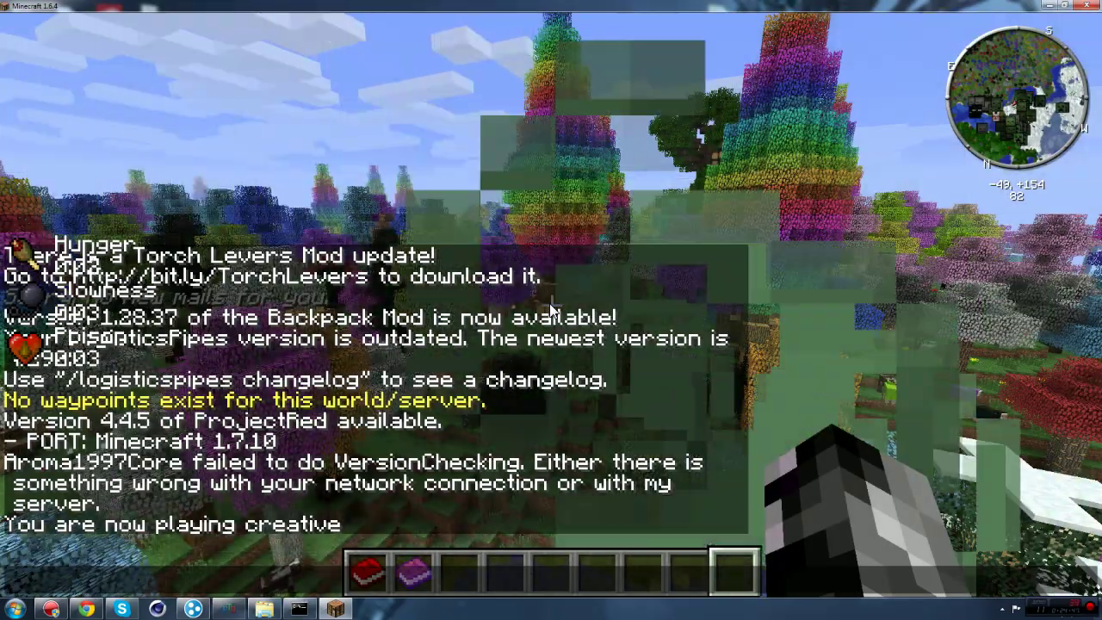
pyautogui.write('/op')
pyautogui.press('BackSpace')
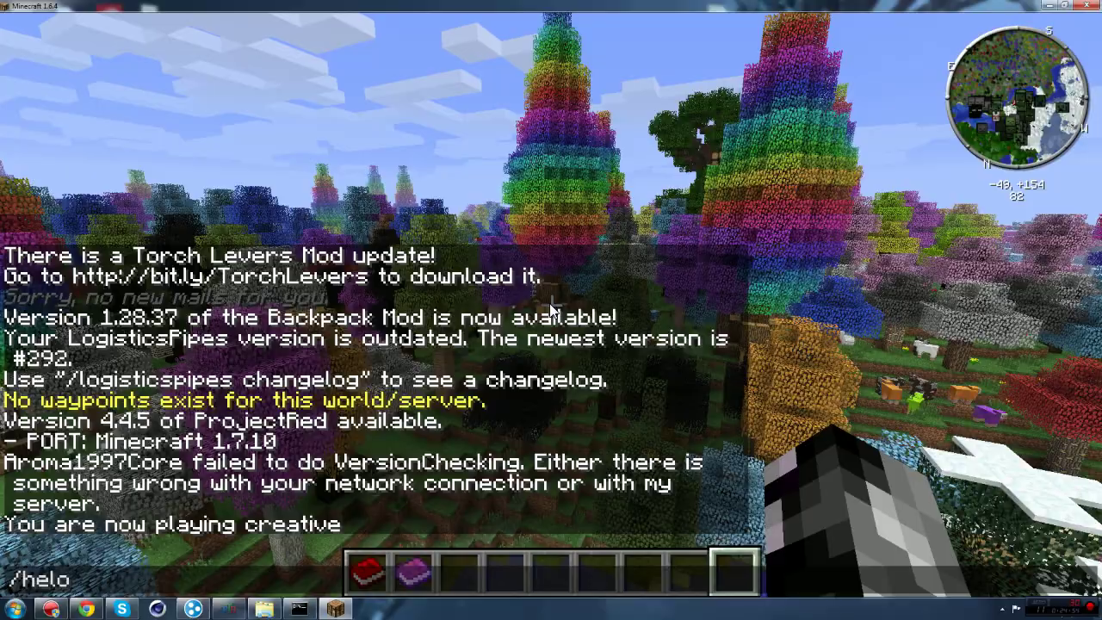
# Step: Walk through the rainbow trees to the Loftwood tree and rise above the canopy
pyautogui.press('w')
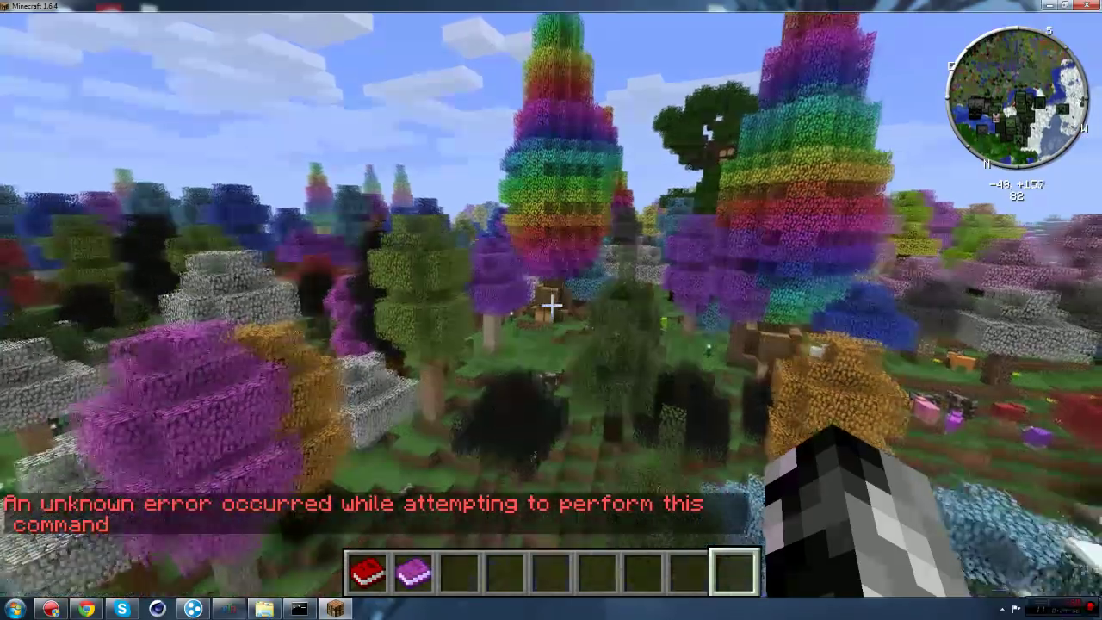
pyautogui.press('w')
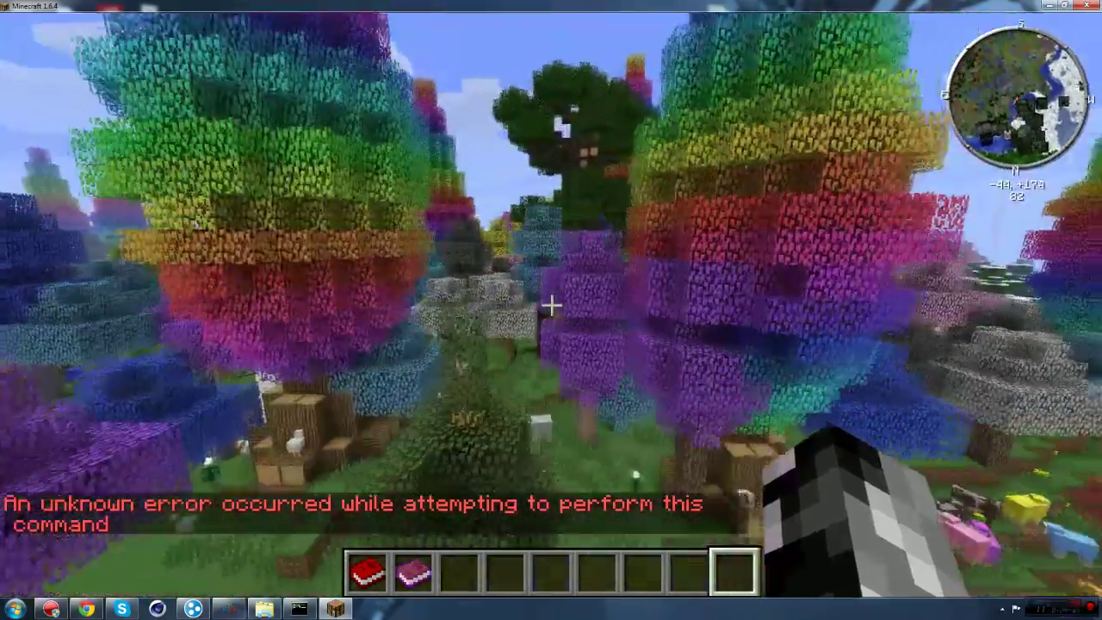
pyautogui.press('w')
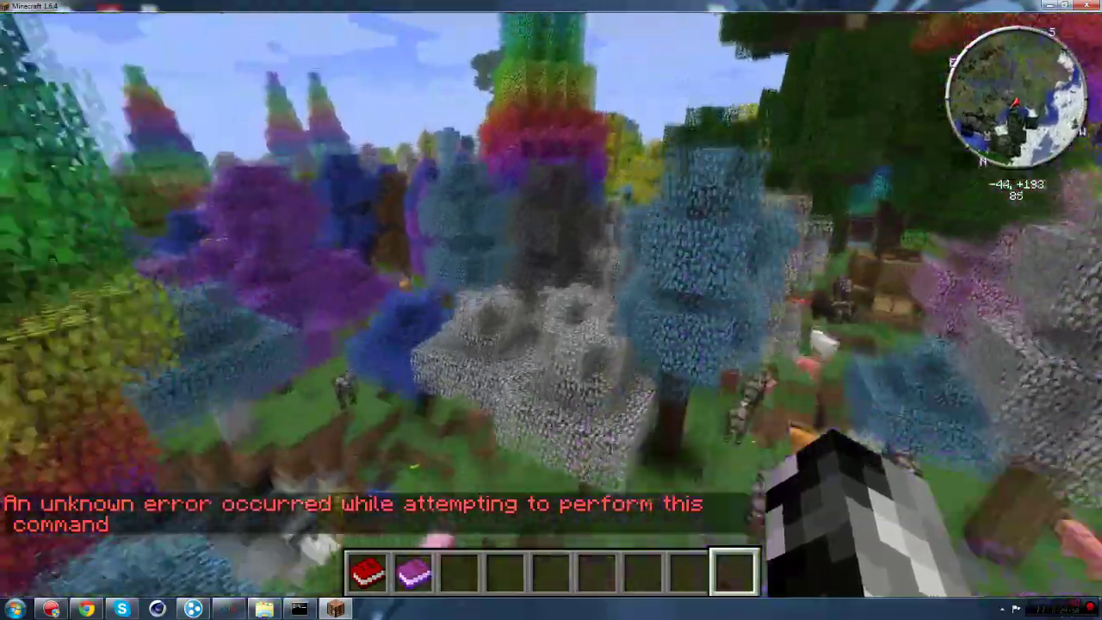
pyautogui.press('w')
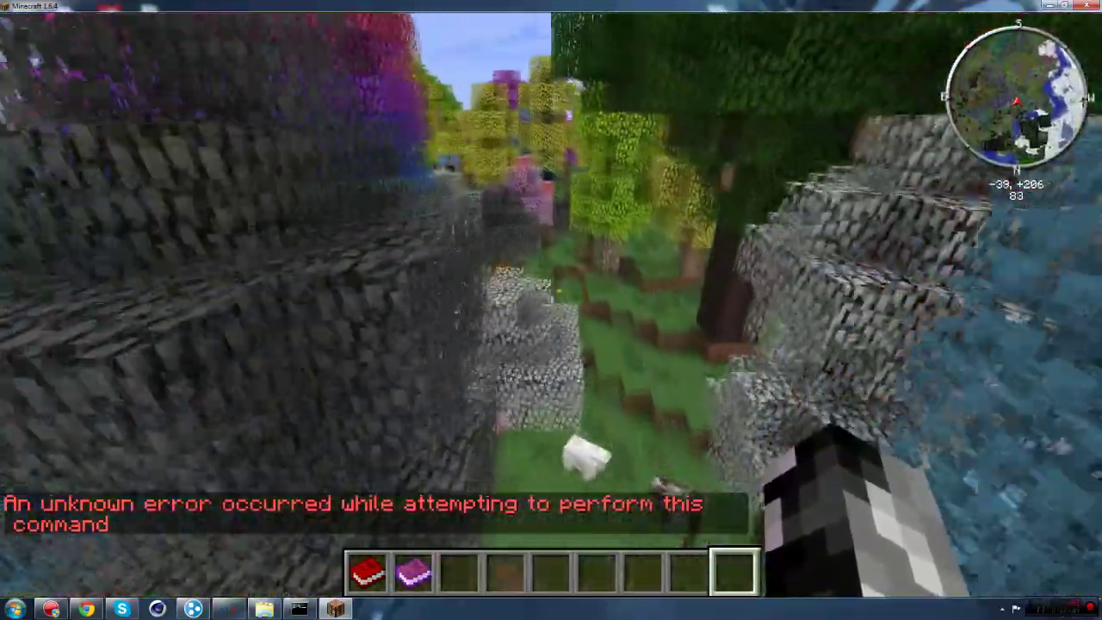
pyautogui.press('w')
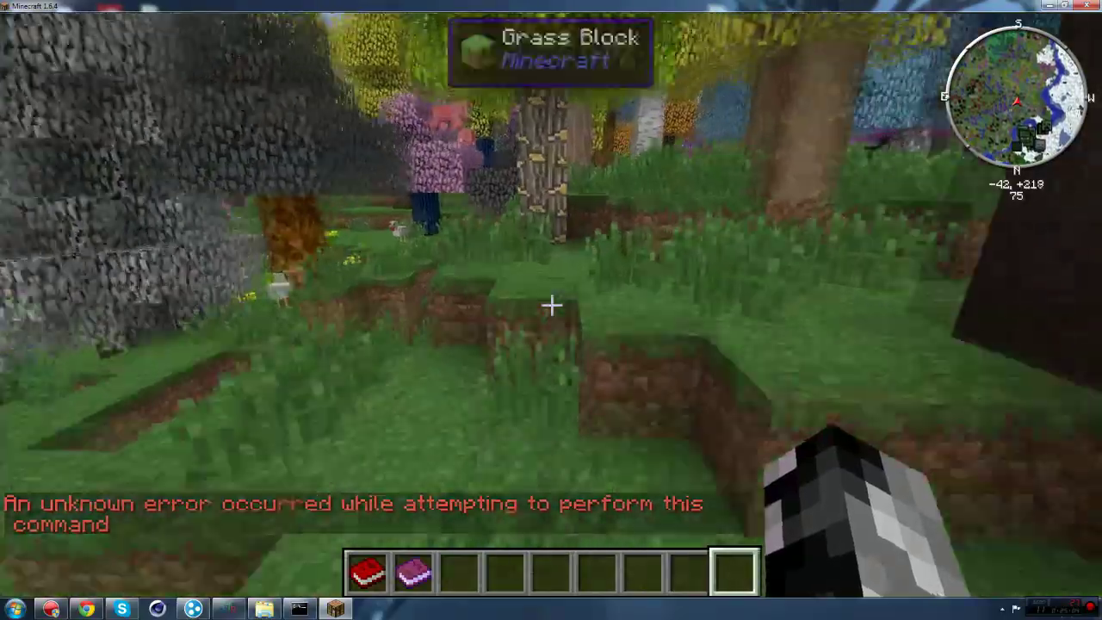
pyautogui.press('w')
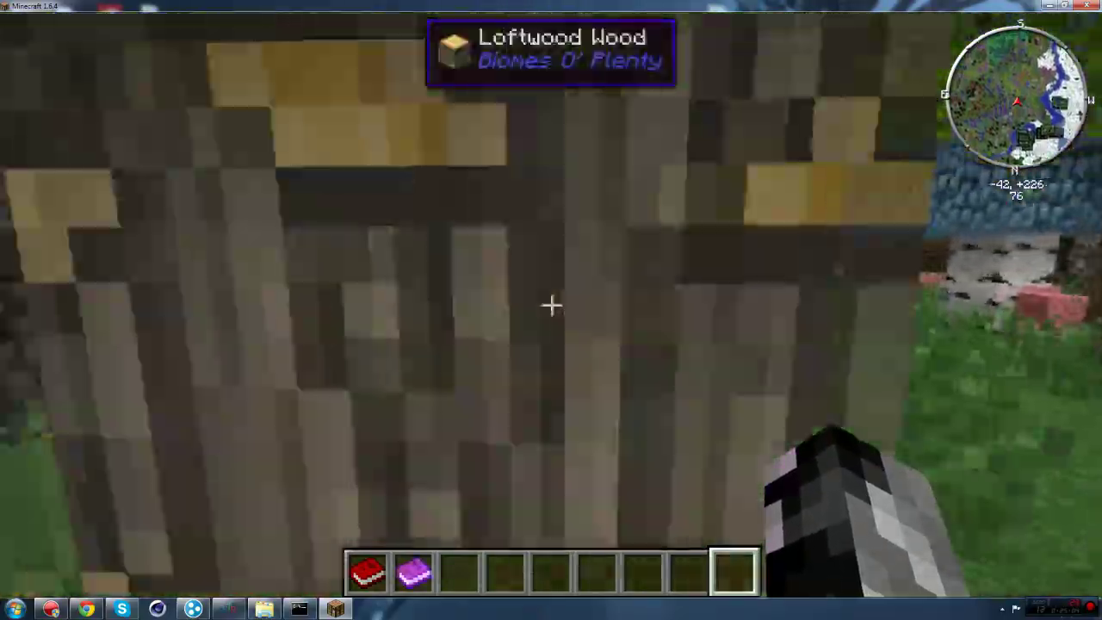
pyautogui.press('w')
pyautogui.press('space')
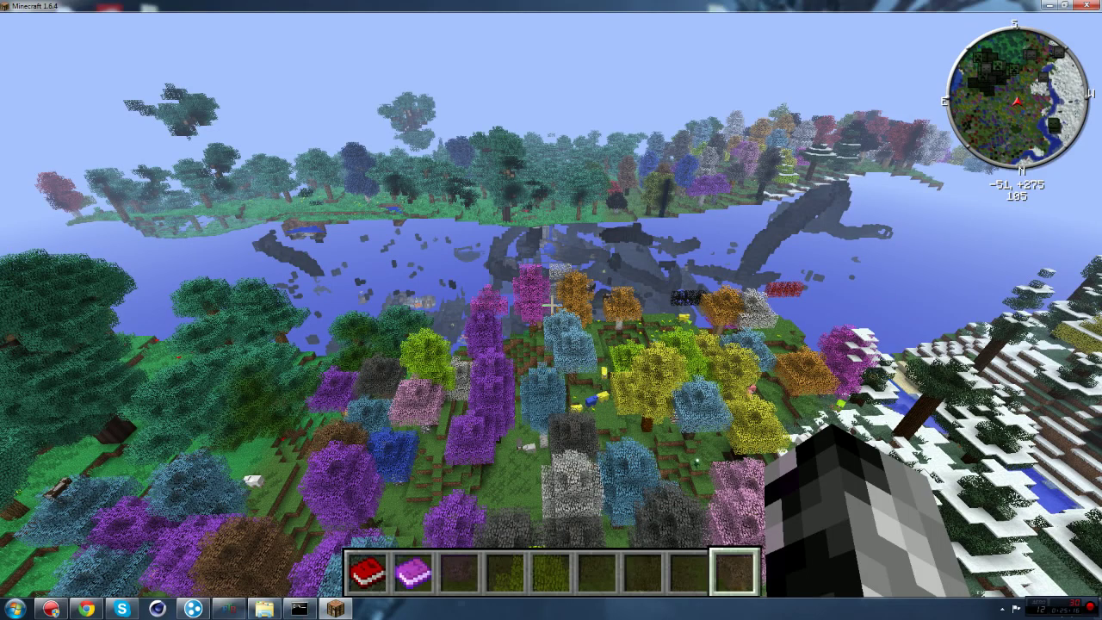
# Step: Fly on over the forest, toggling the F3 debug overlay to check the current biome
pyautogui.press('F3')
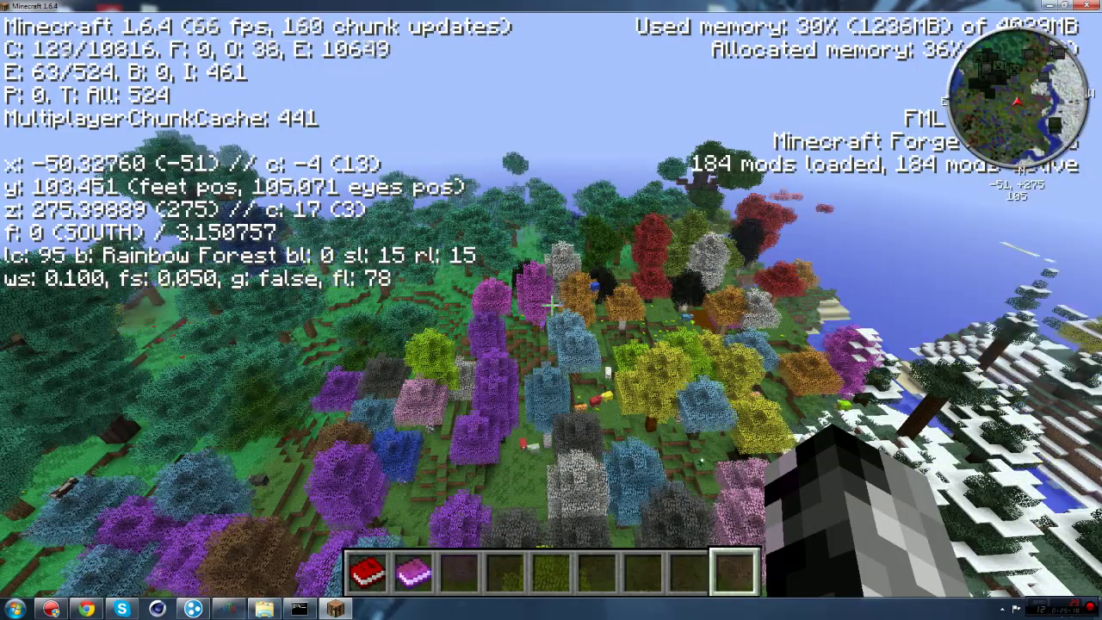
pyautogui.press('F3')
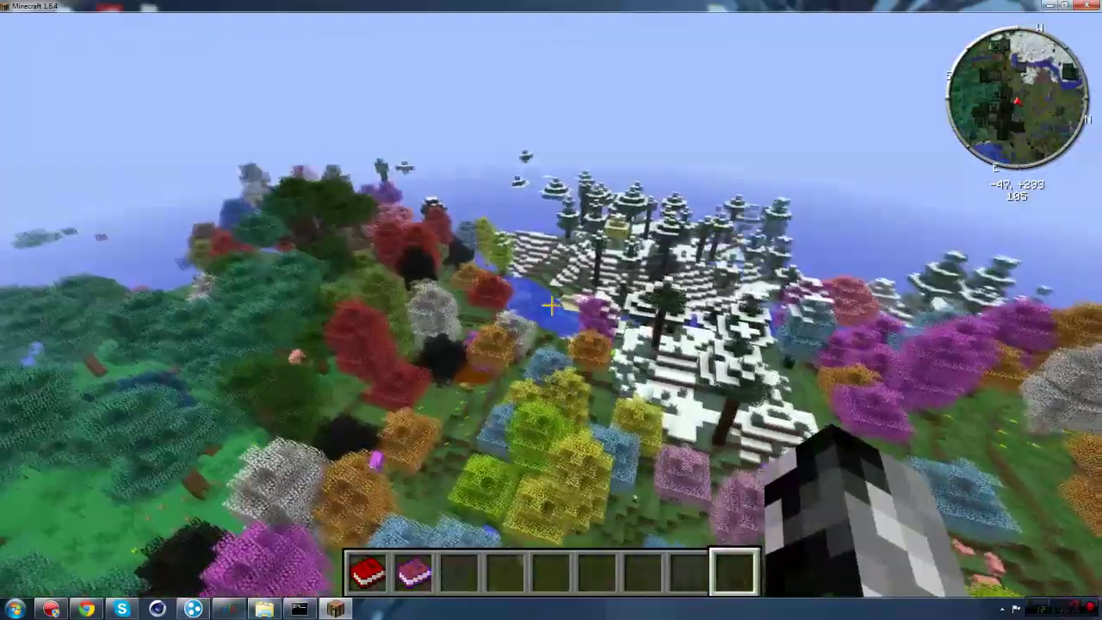
pyautogui.press('w')
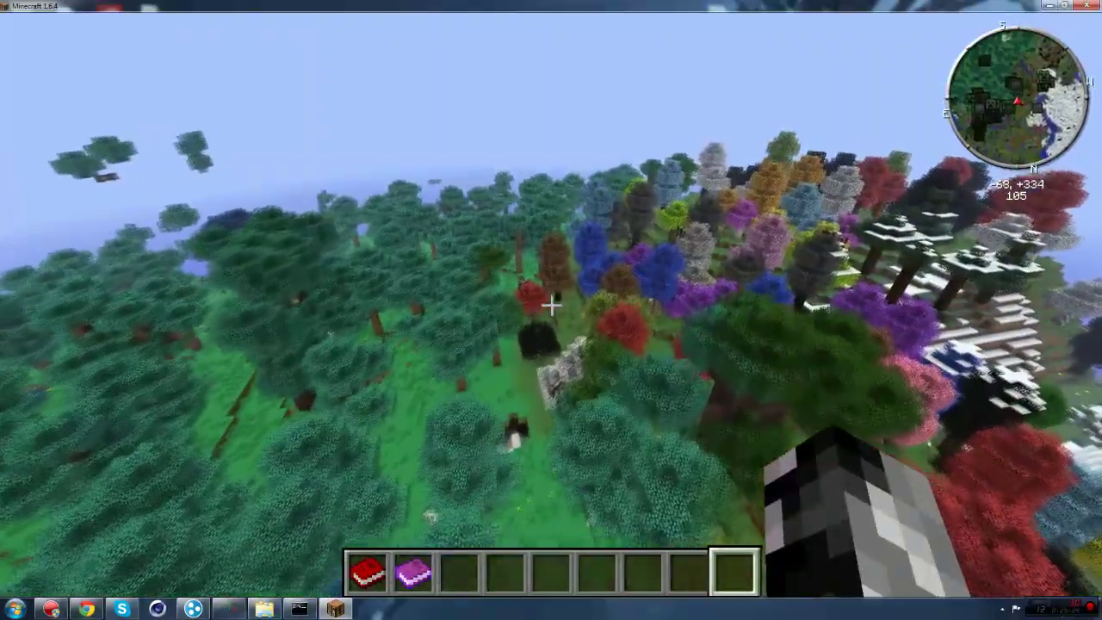
pyautogui.press('w')
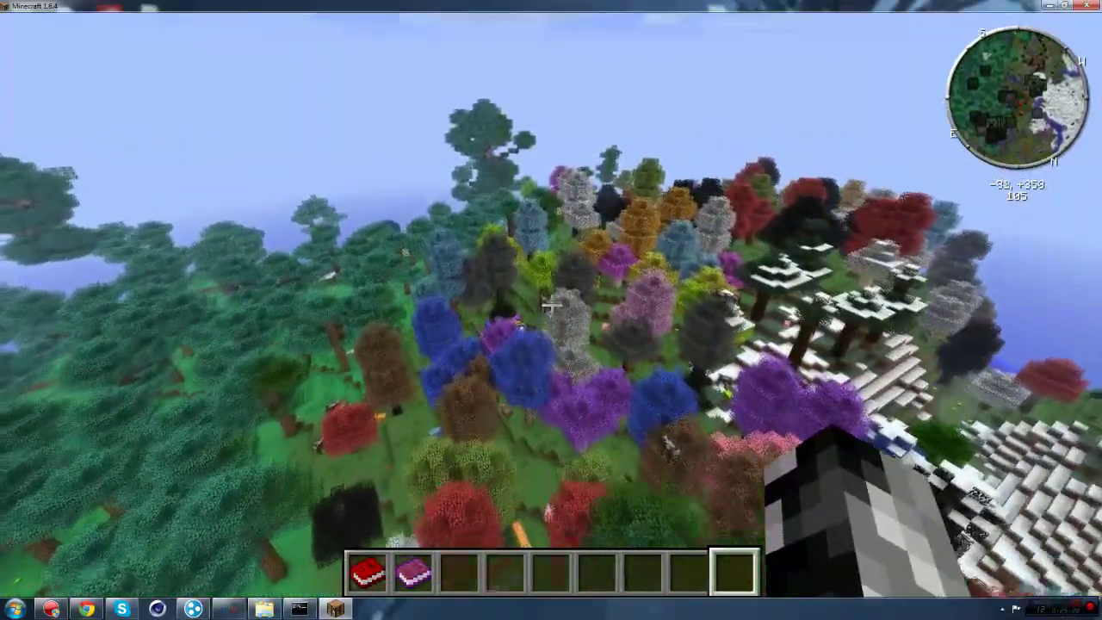
pyautogui.press('F3')
pyautogui.press('w')
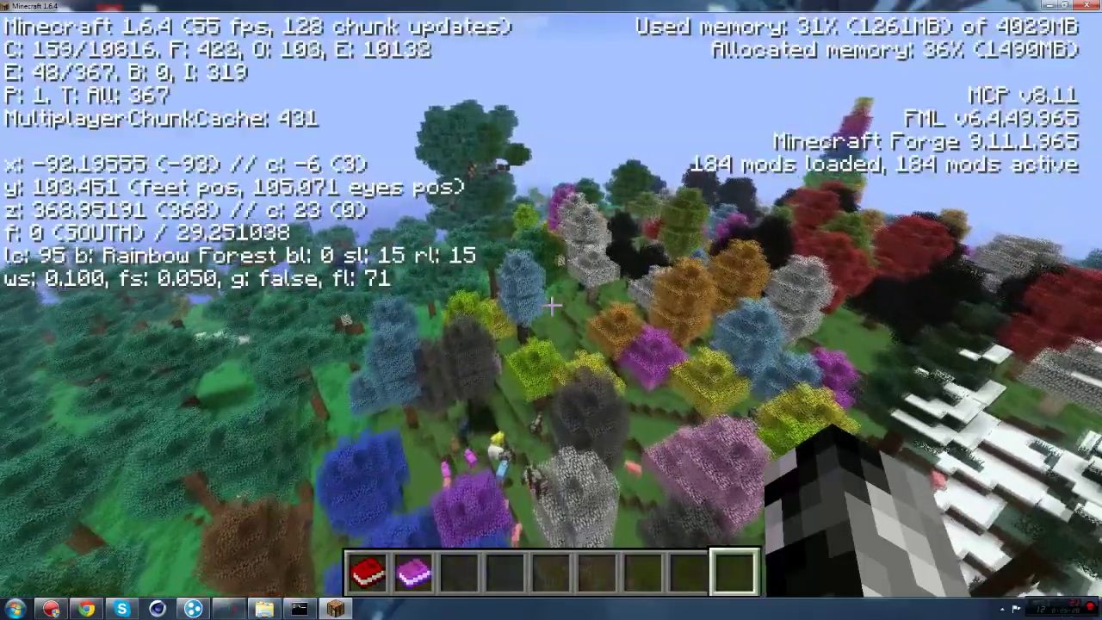
pyautogui.press('F3')
pyautogui.press('w')
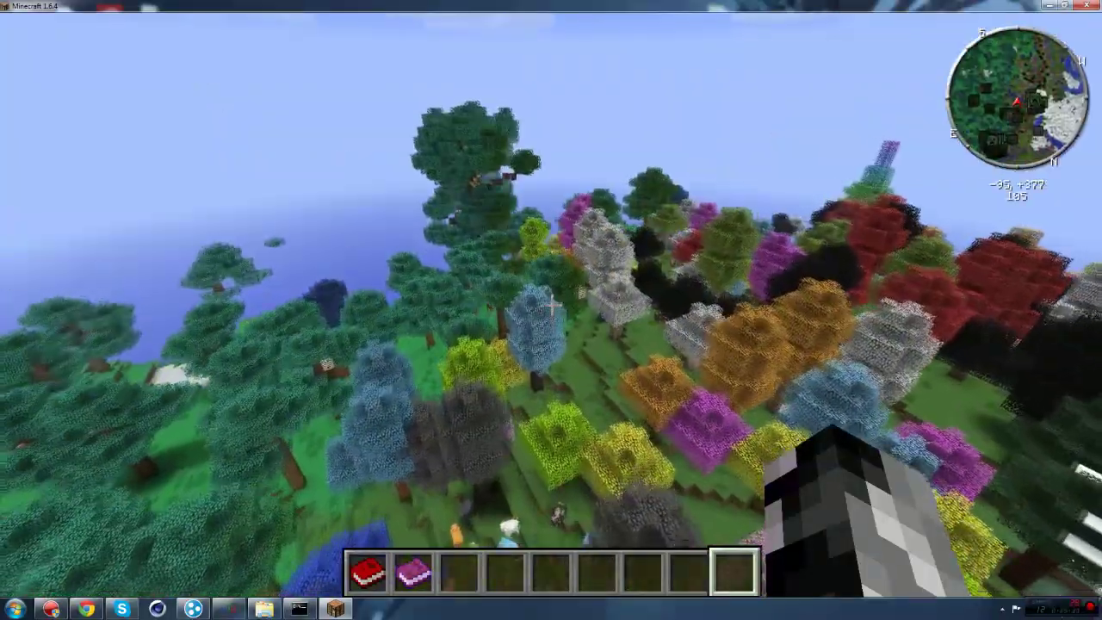
# Step: Cross the rest of the colourful Rainbow Forest and head toward the plains beyond
pyautogui.press('w')
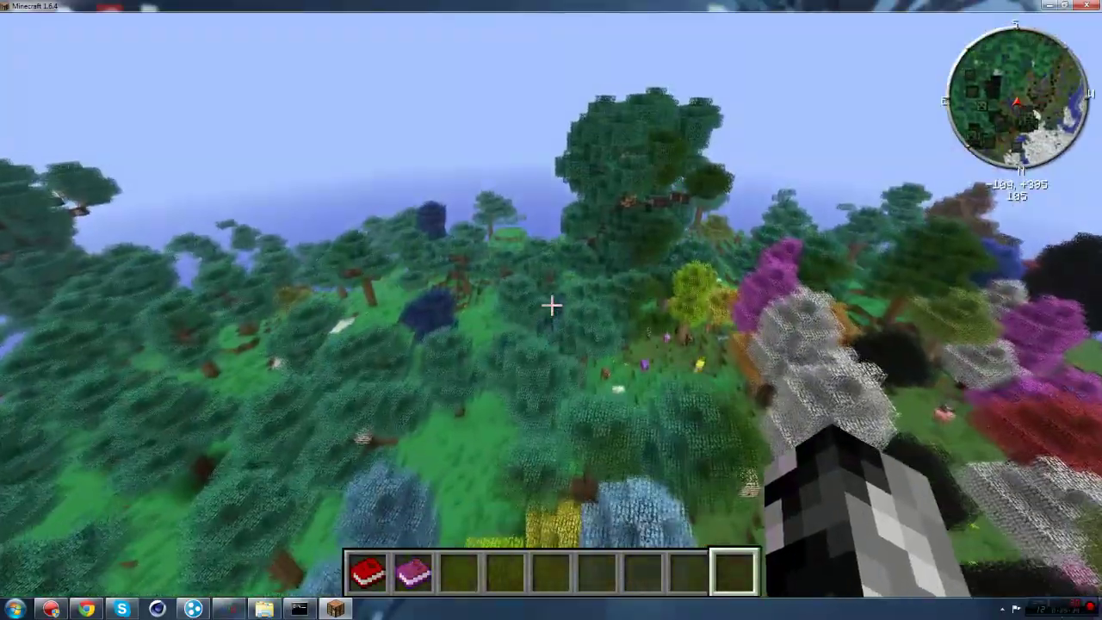
pyautogui.press('w')
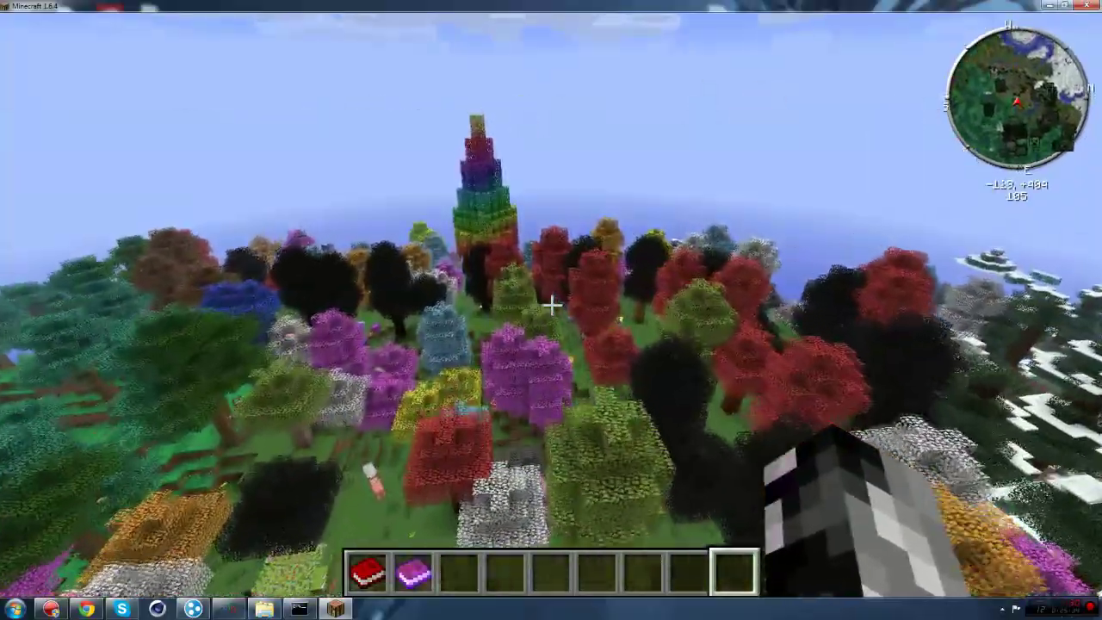
pyautogui.press('w')
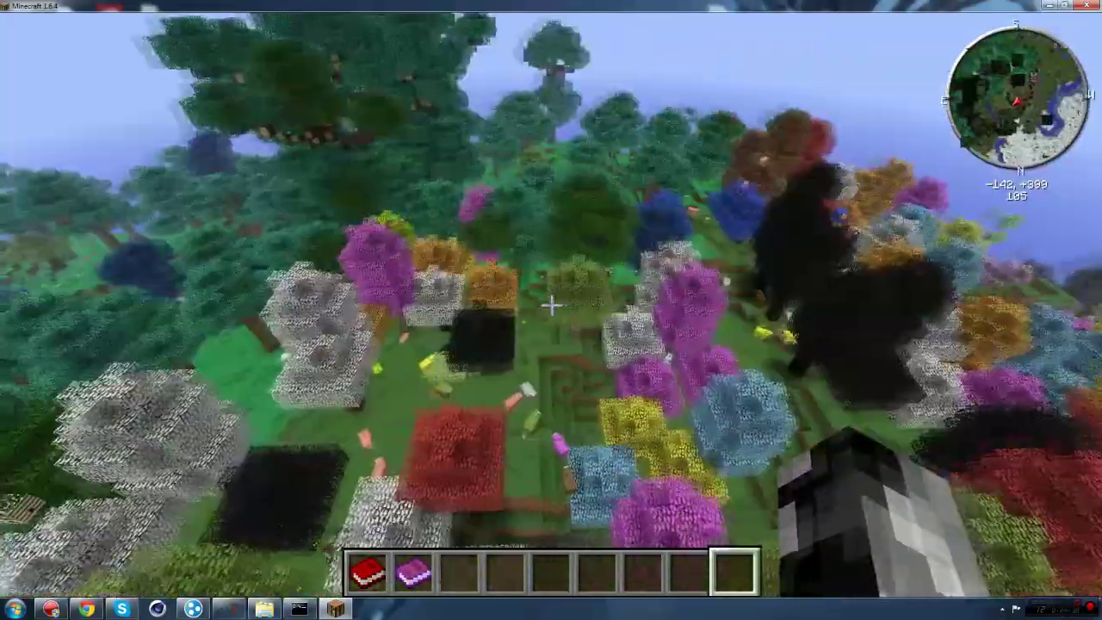
pyautogui.press('w')
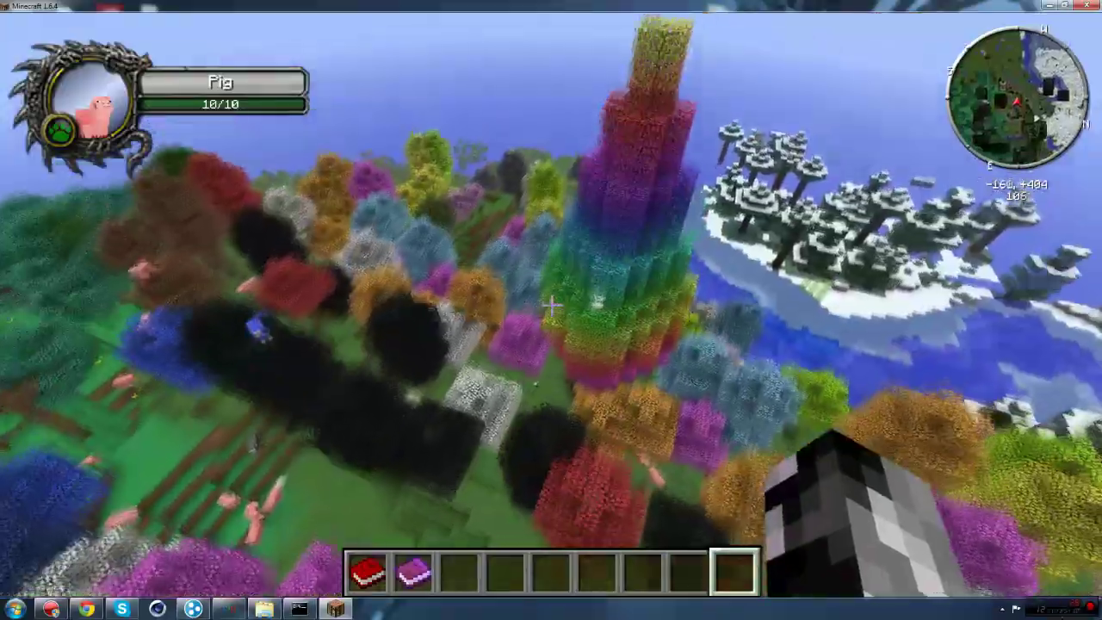
pyautogui.press('w')
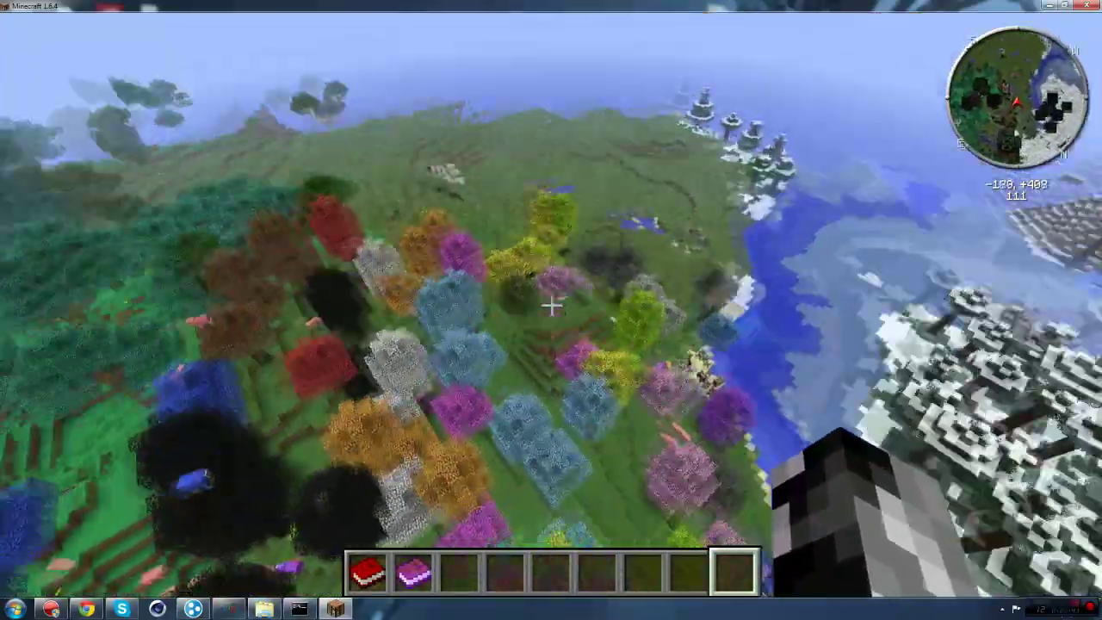
pyautogui.press('w')
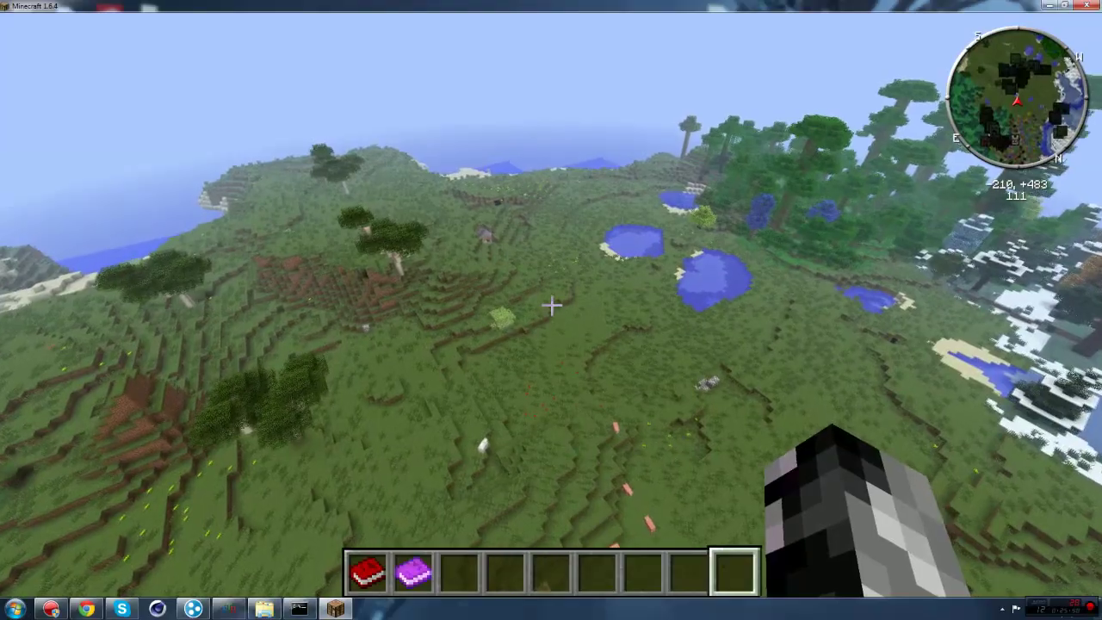
# Step: Descend onto the plains and pick blueberries from the Blueberry Bush
pyautogui.press('w')
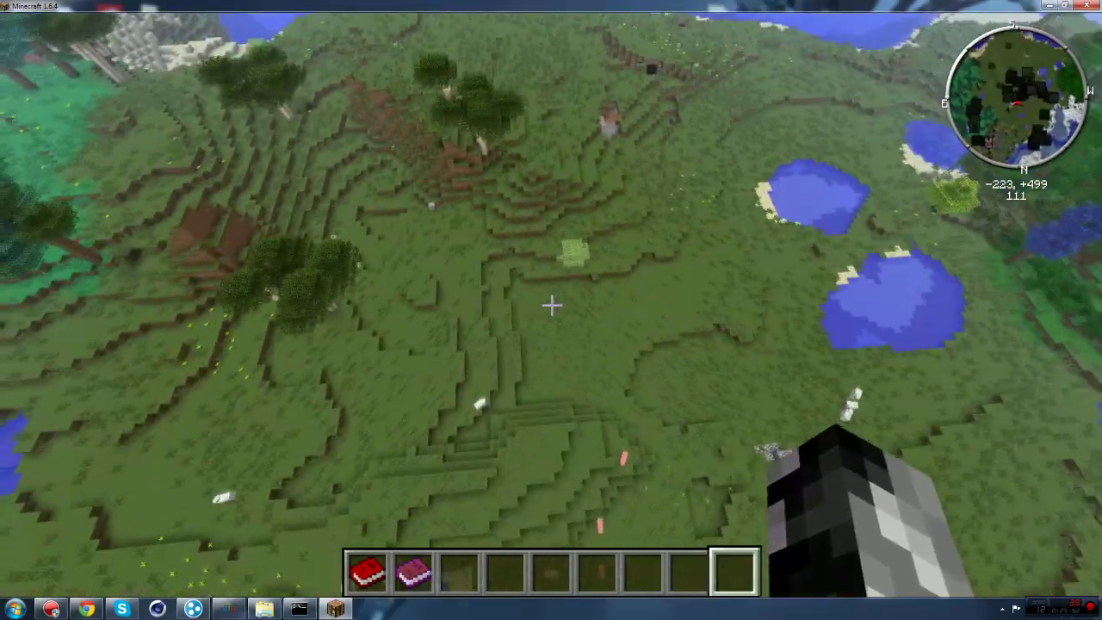
pyautogui.press('w')
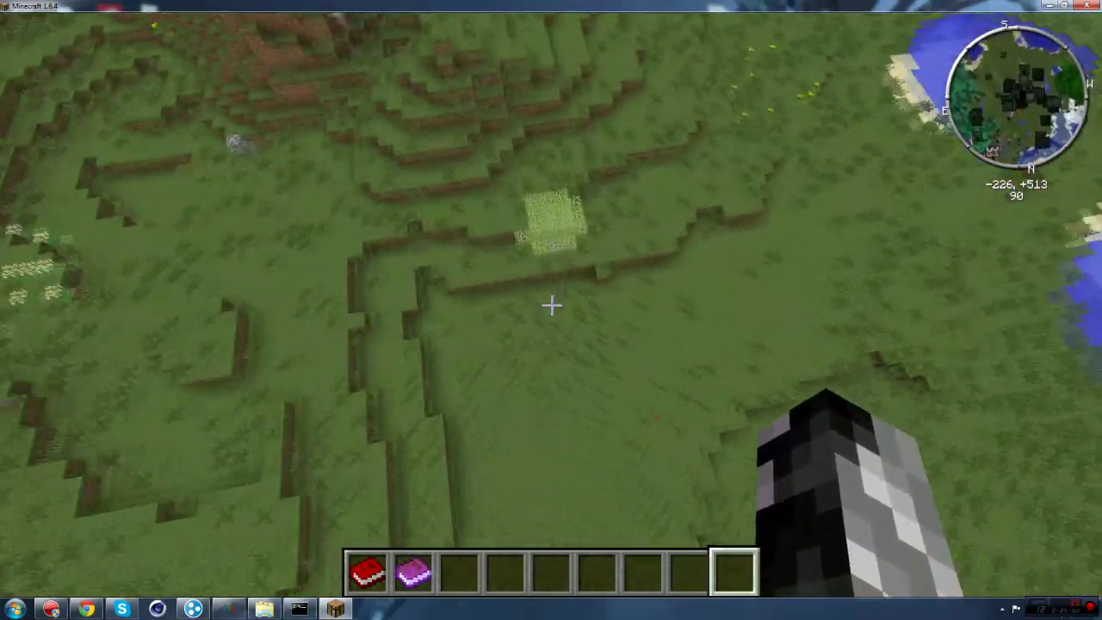
pyautogui.press('w')
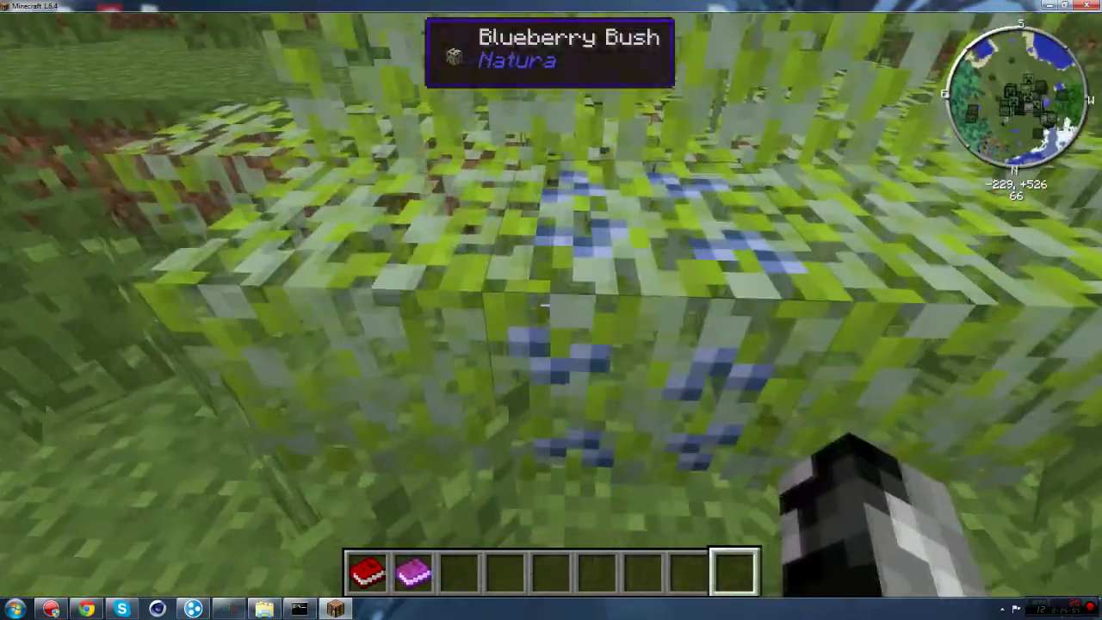
pyautogui.rightClick(551, 308)
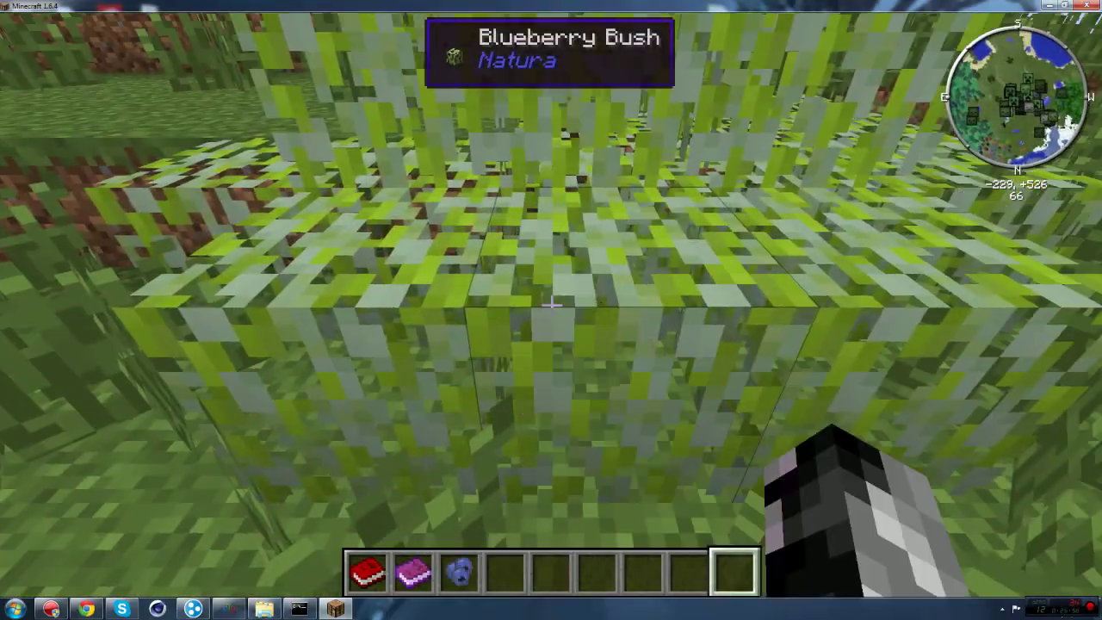
# Step: Move through the blueberry bushes and on toward the grassy hills and sea
pyautogui.press('w')
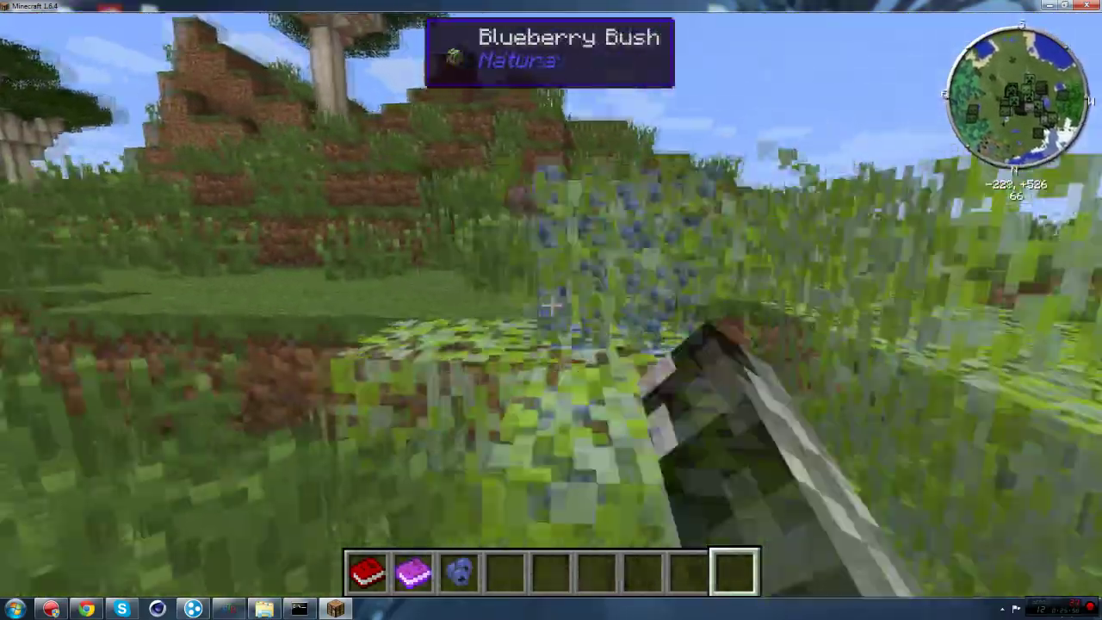
pyautogui.press('w')
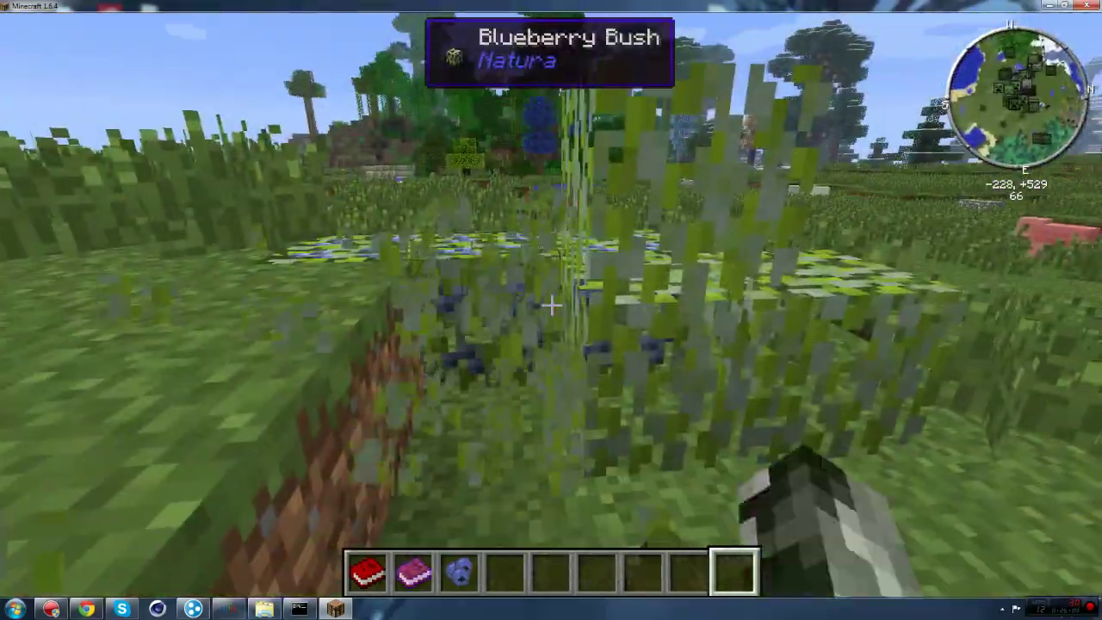
pyautogui.press('w')
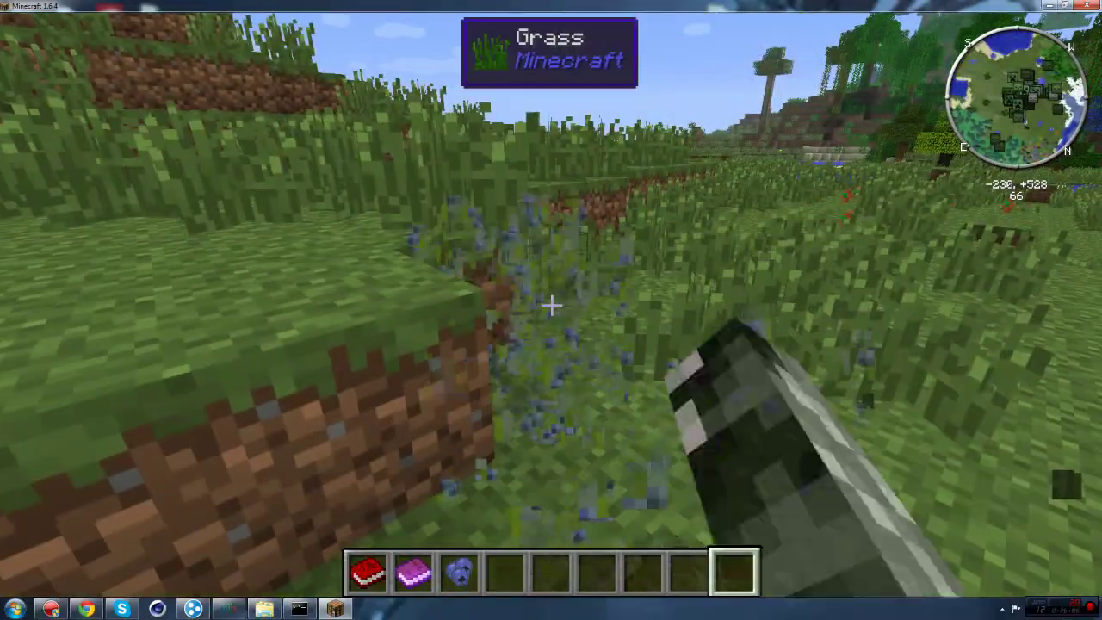
pyautogui.press('w')
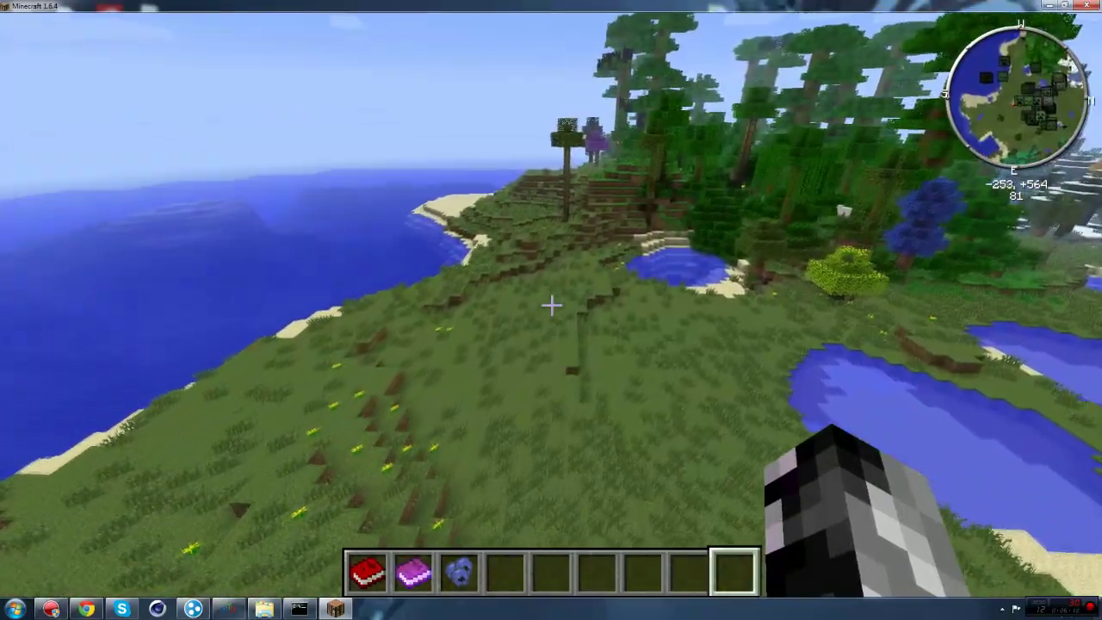
# Step: Fly from the coast over the jungle trees, climbing above the tall canopy
pyautogui.press('w')
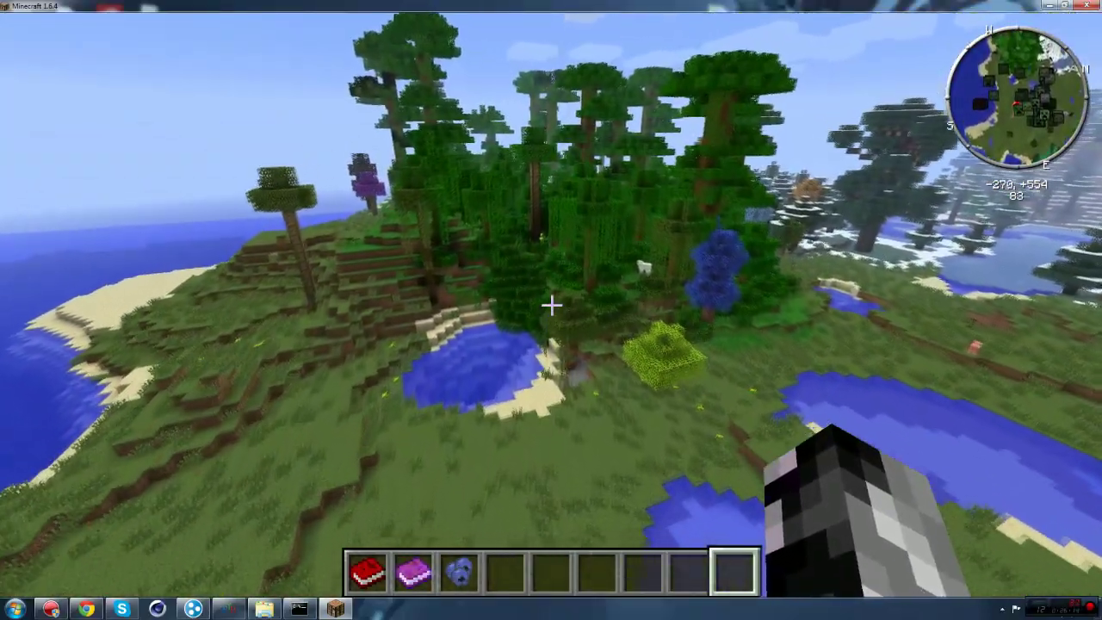
pyautogui.press('w')
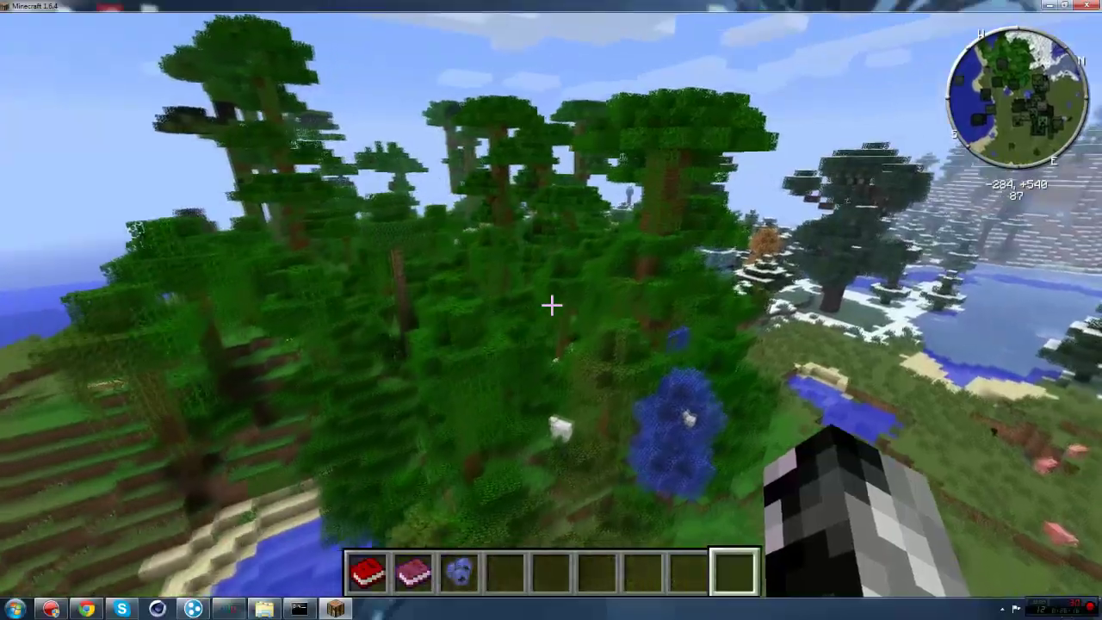
pyautogui.press('w')
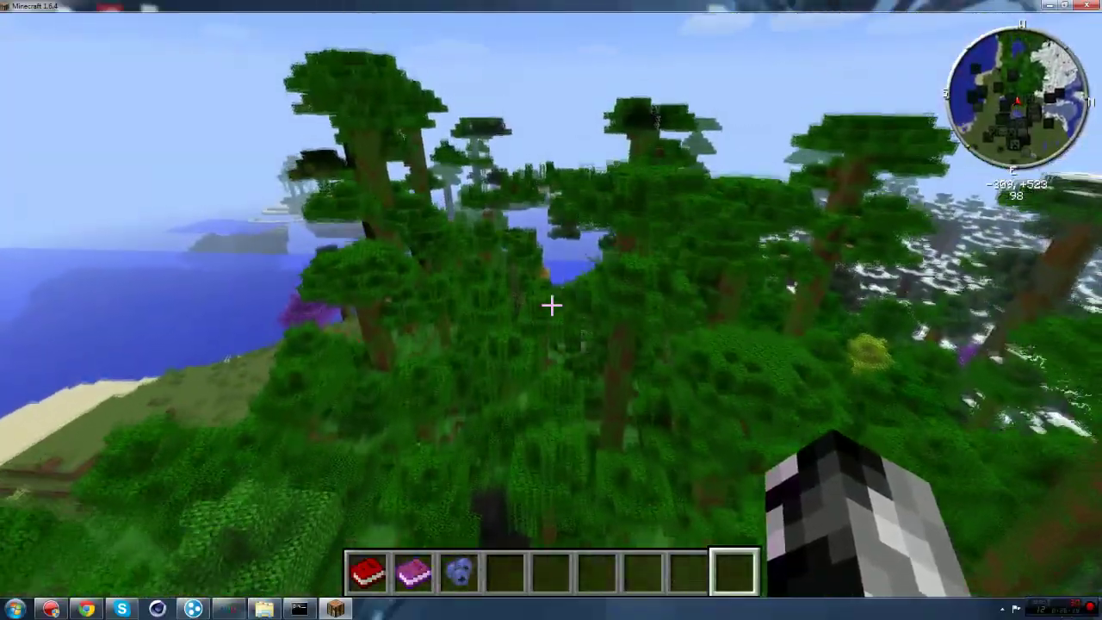
pyautogui.press('w')
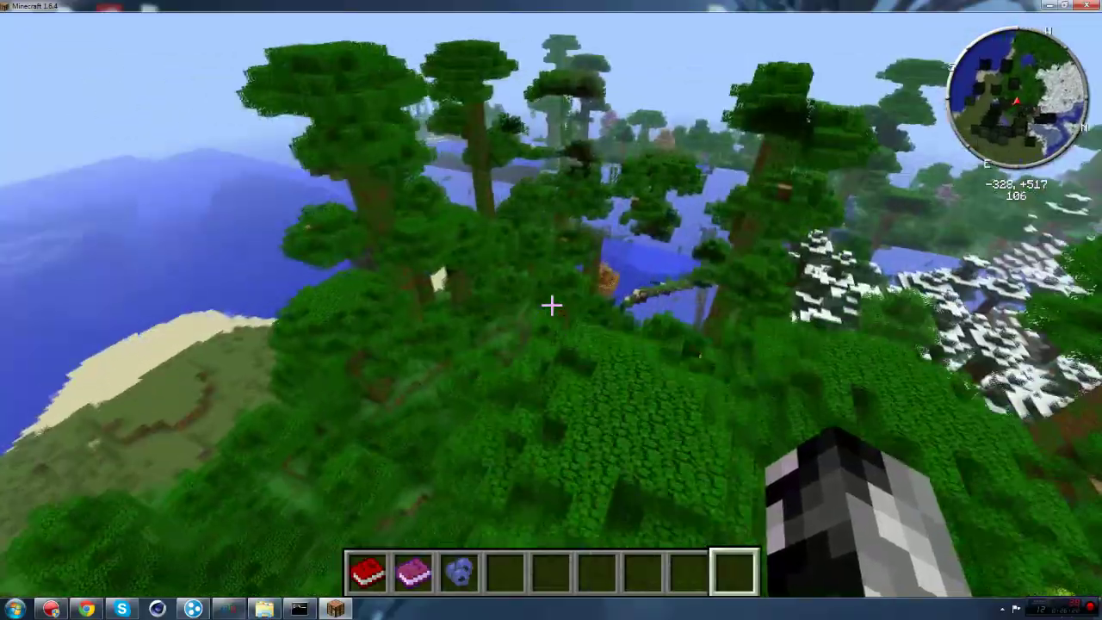
pyautogui.press('w')
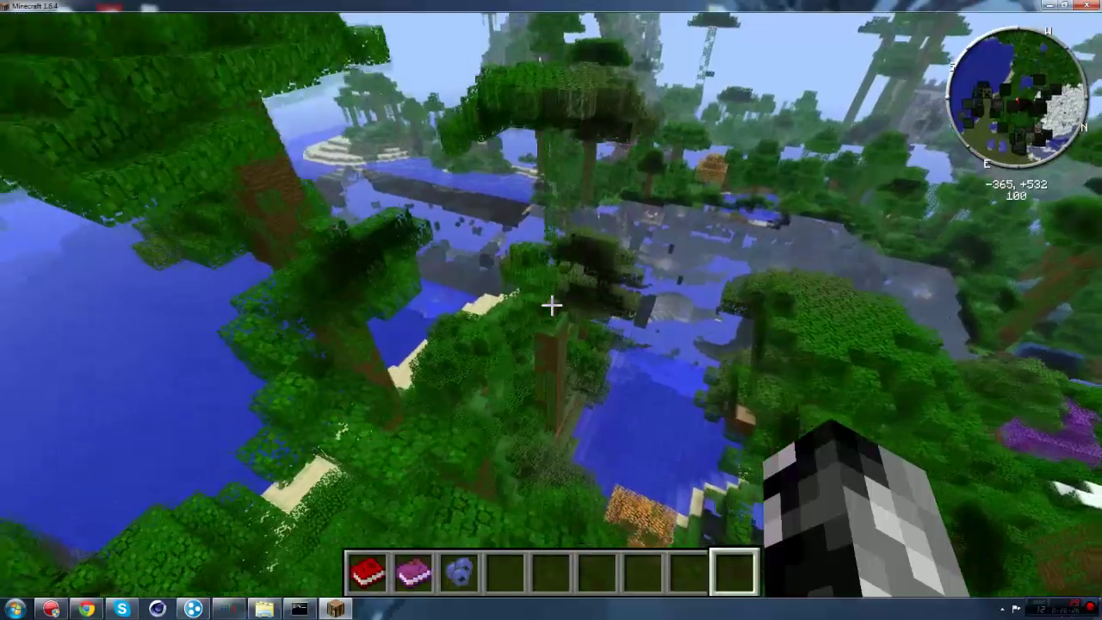
# Step: Dip toward the jungle water into the canopy, then rise and circle back over it
pyautogui.press('w')
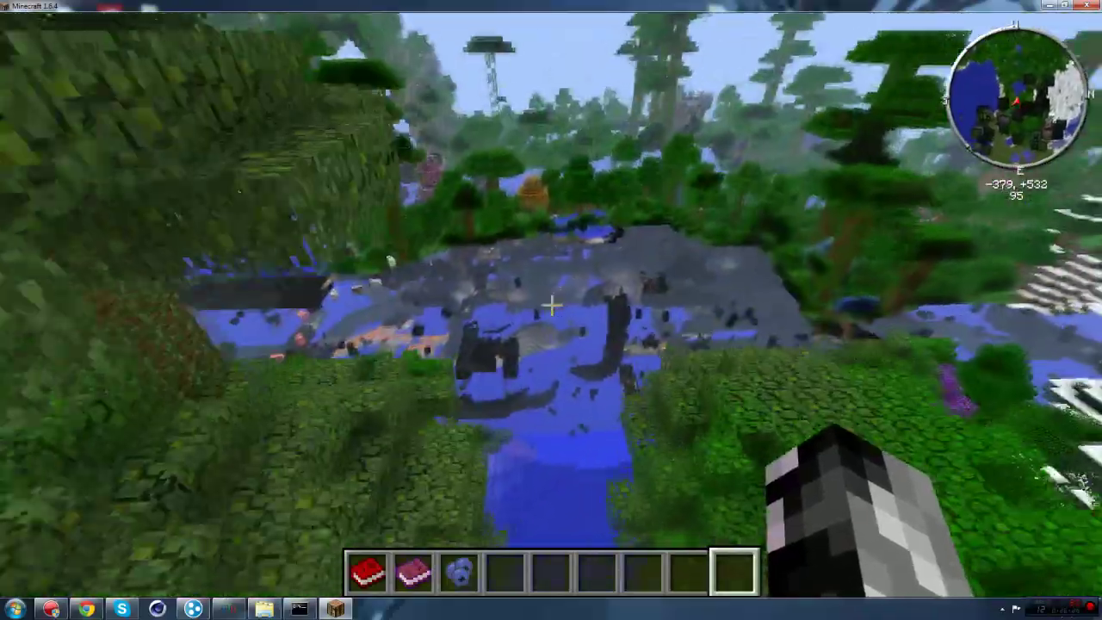
pyautogui.press('w')
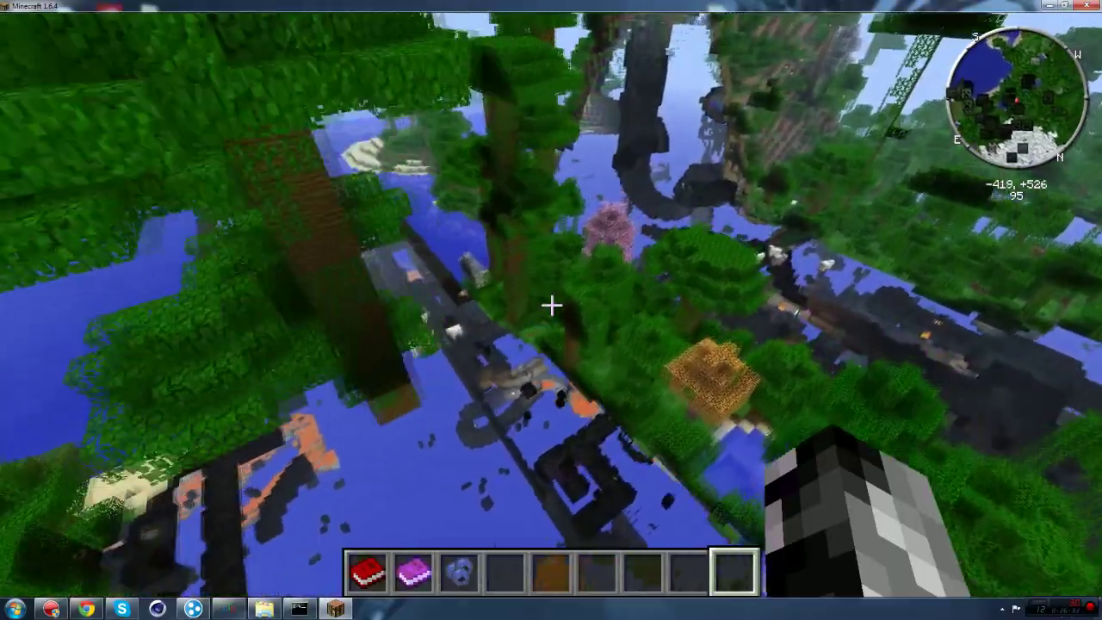
pyautogui.press('w')
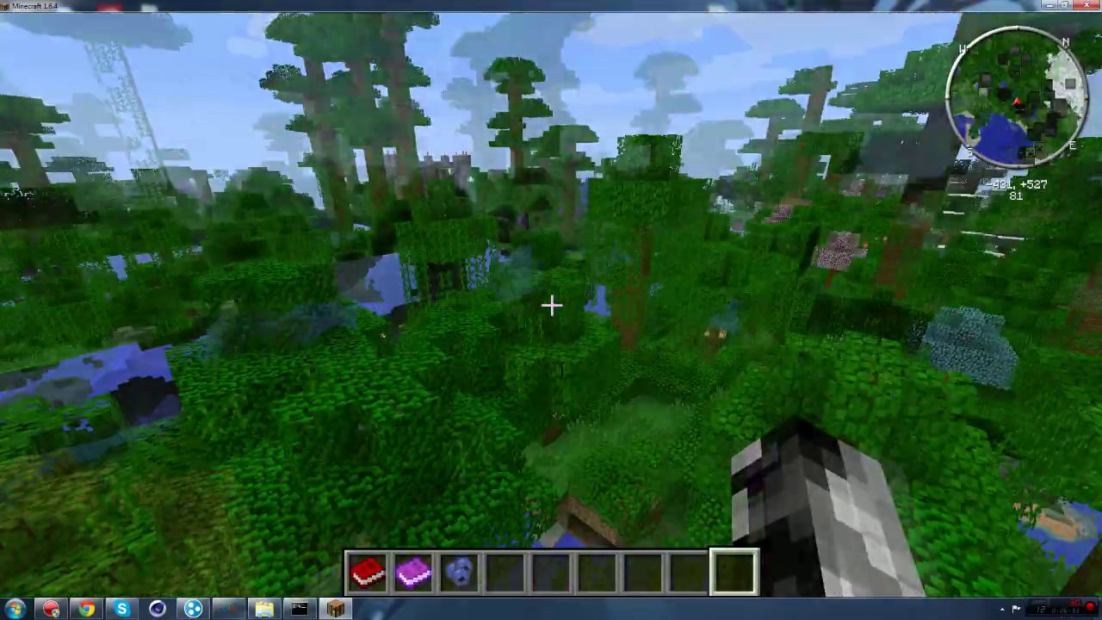
pyautogui.press('w')
pyautogui.press('space')
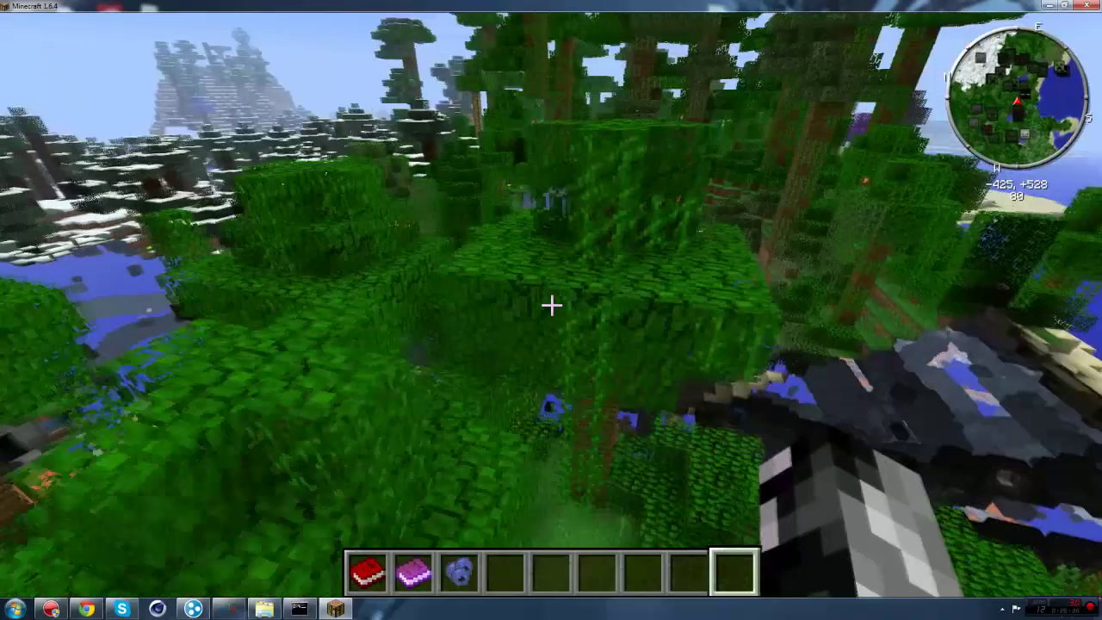
pyautogui.press('w')
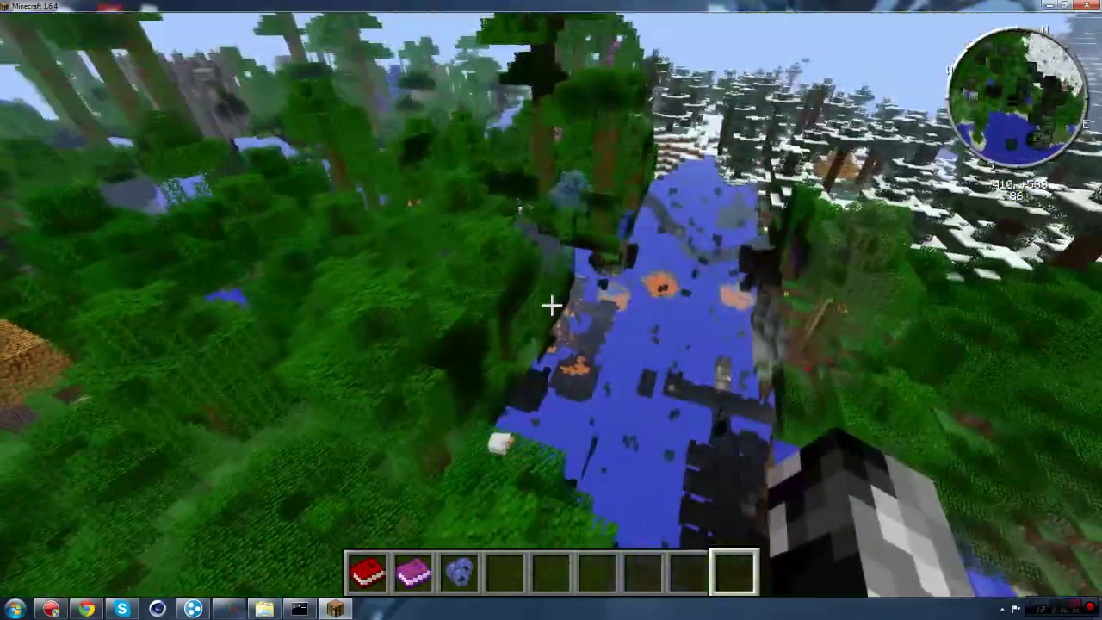
pyautogui.press('w')
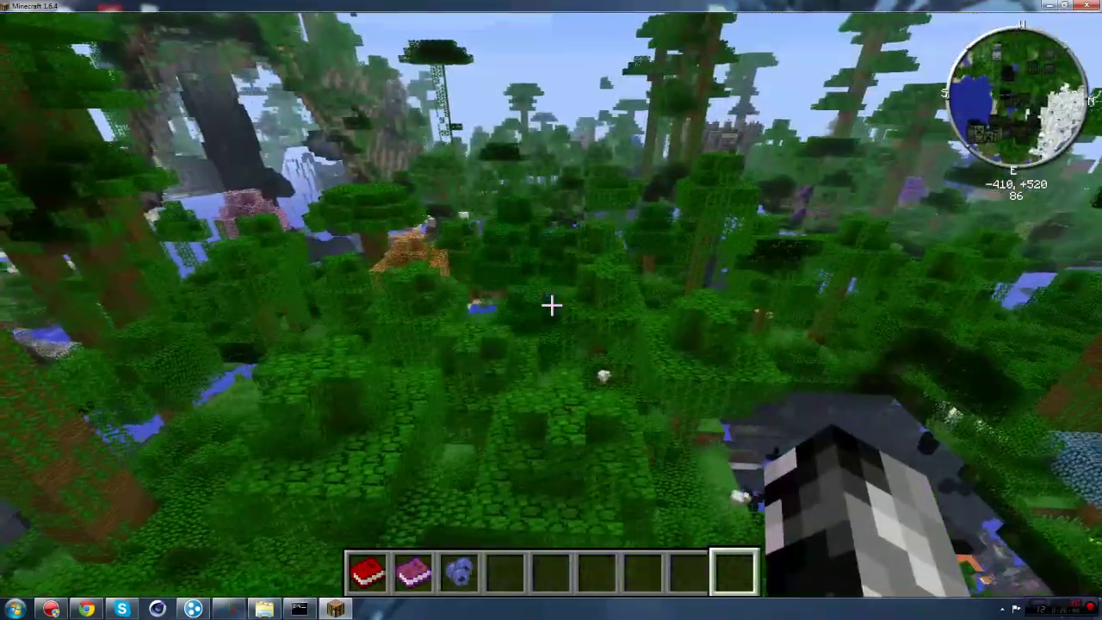